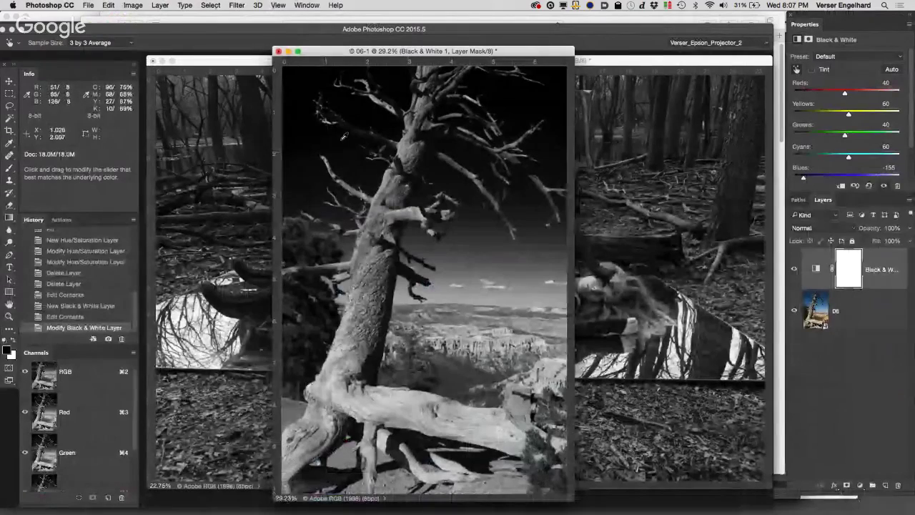
Close the forest portrait document without saving its changes and reposition the tree image's window
click(153, 61)
click(153, 62)
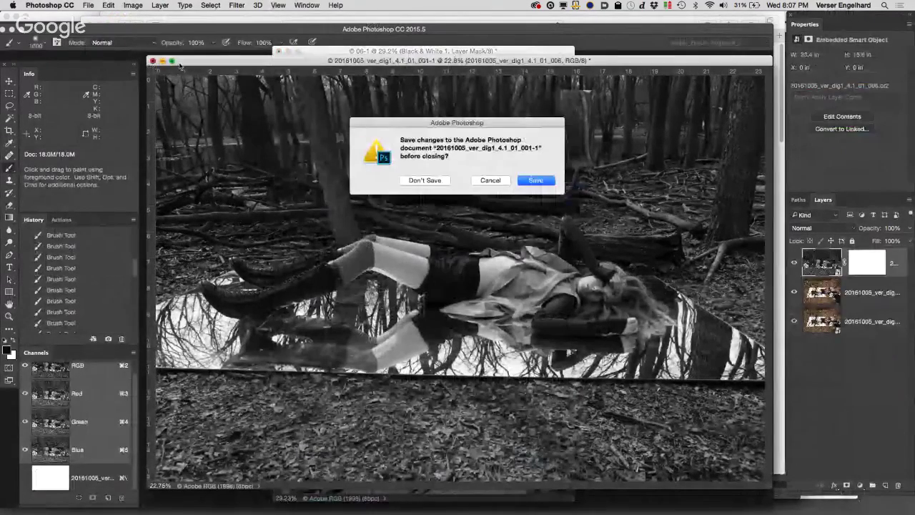
click(433, 181)
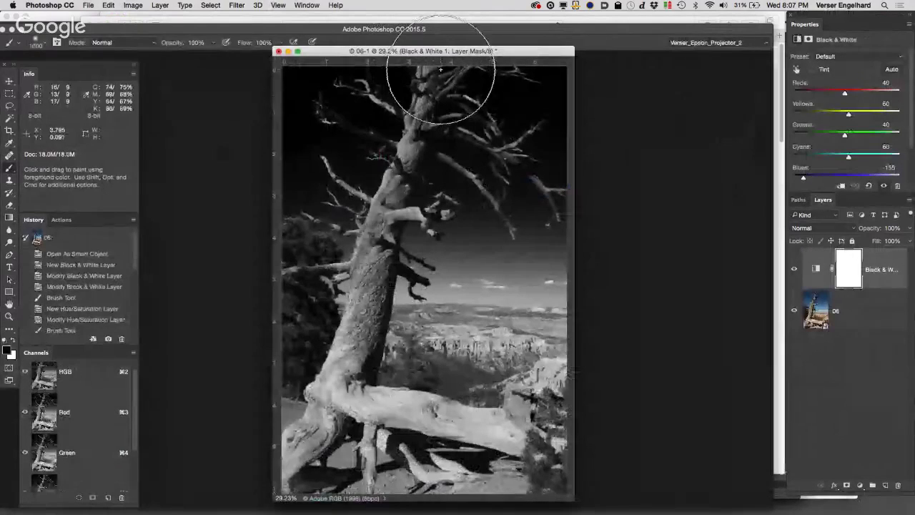
drag(512, 50, 435, 19)
Switch to Safari and open Assignment 4.1 Keys Part I under Session 4 to read its instructions and learning objectives
mouse_move(243, 506)
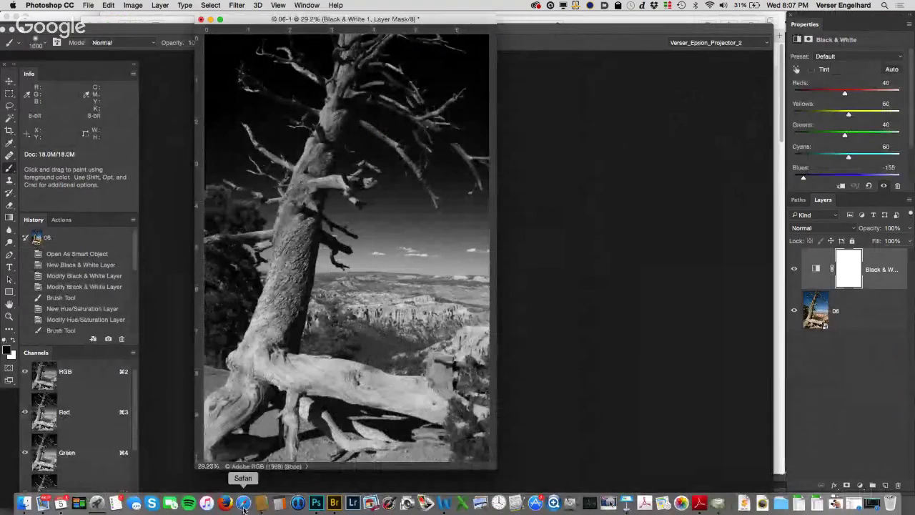
click(243, 504)
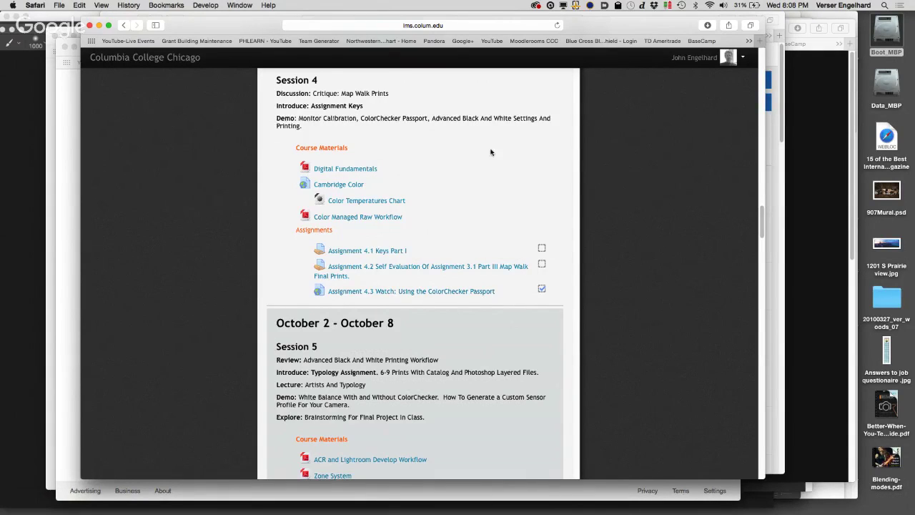
click(344, 252)
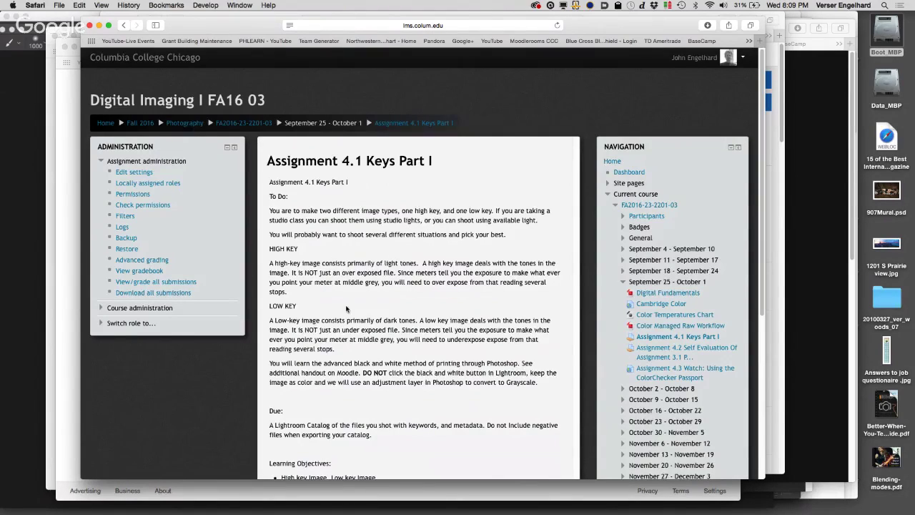
scroll(347, 309, down, 1)
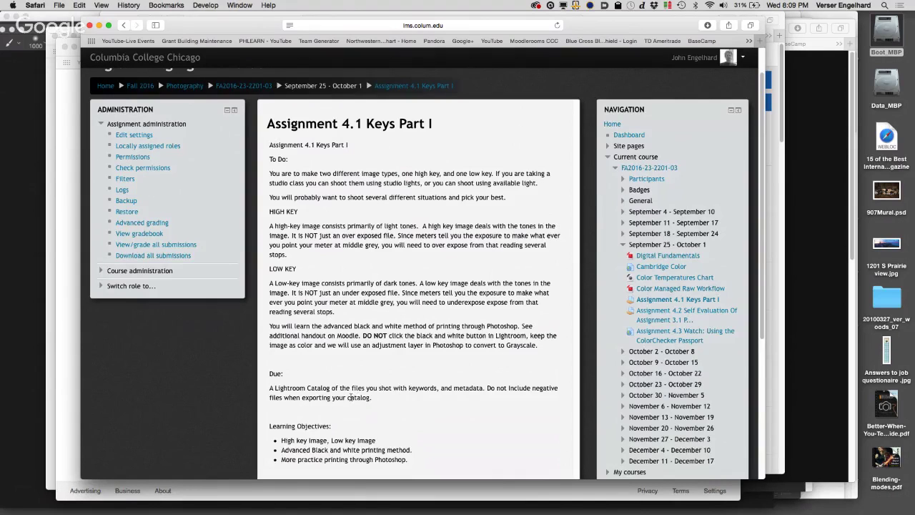
scroll(398, 417, down, 3)
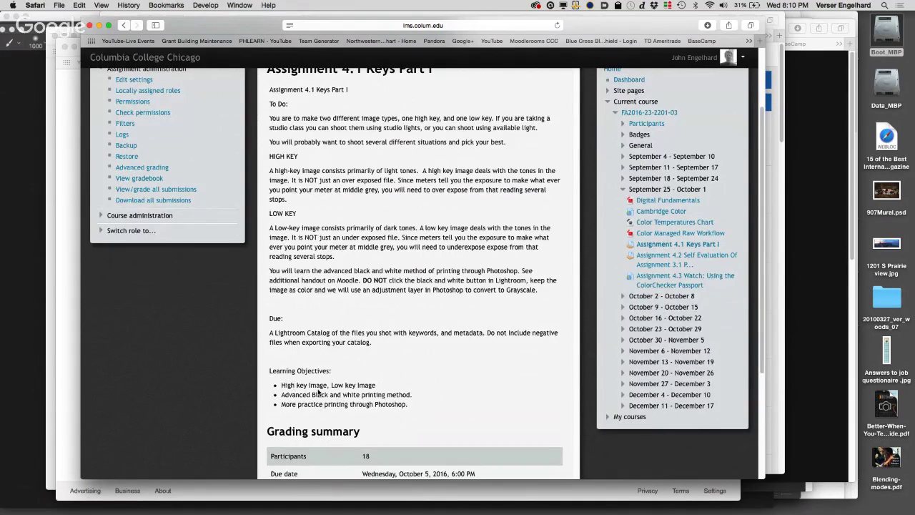
Return to the course page and open the Assignment 4.2 self-evaluation to review its questions and submission instructions
click(125, 27)
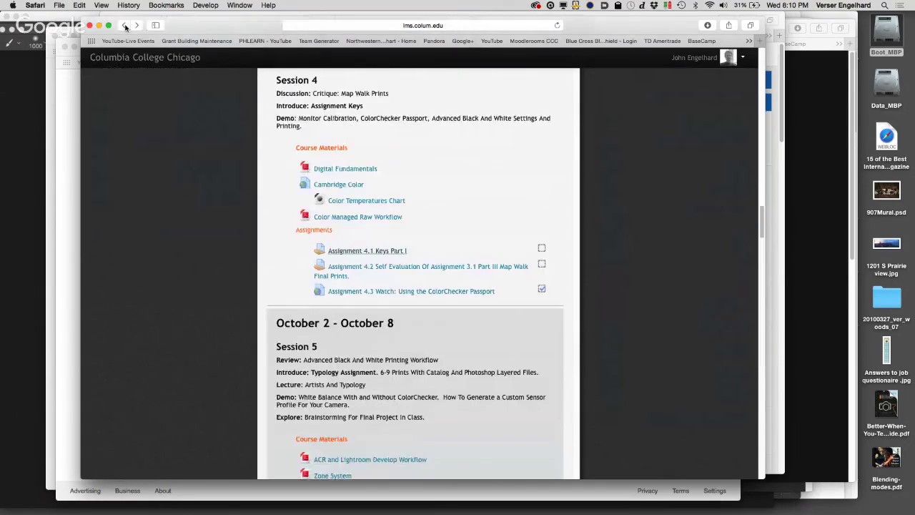
click(379, 268)
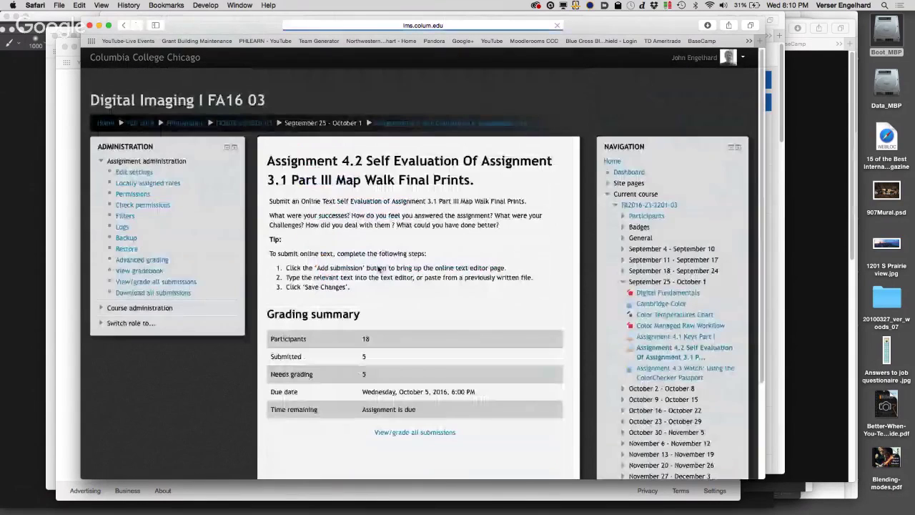
scroll(309, 452, down, 2)
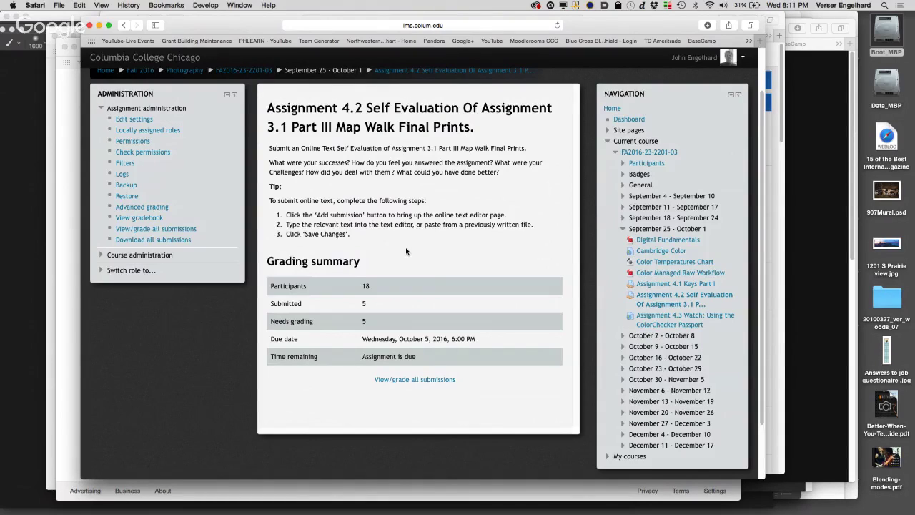
Return to the course page and open Assignment 5.1 Keys Part II under Session 5 to read its requirements
click(123, 26)
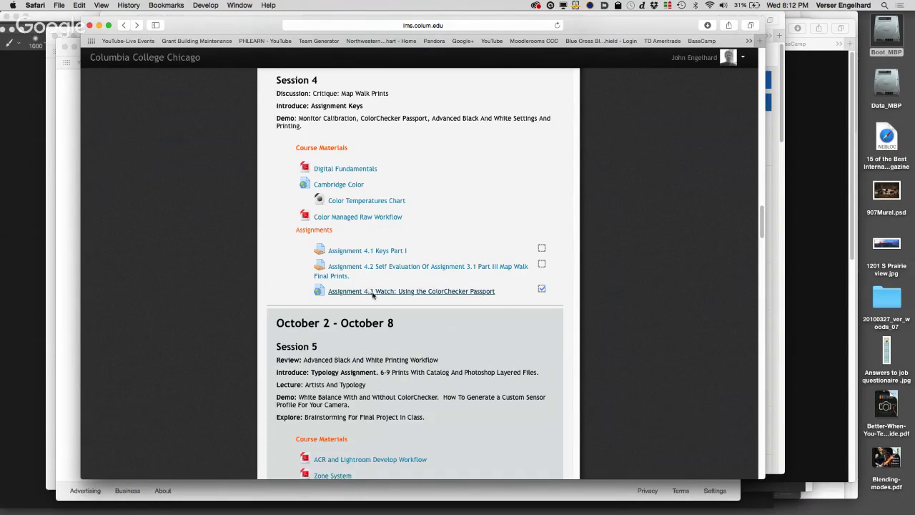
click(368, 294)
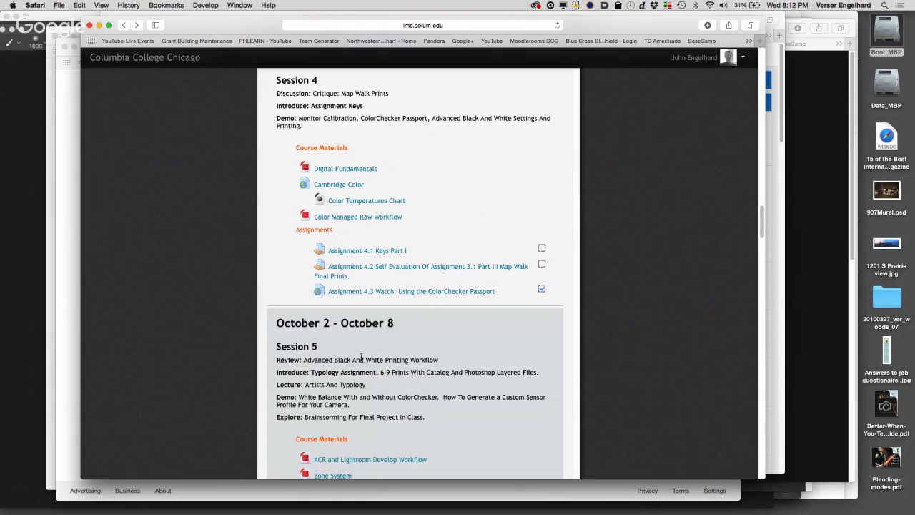
scroll(362, 359, down, 3)
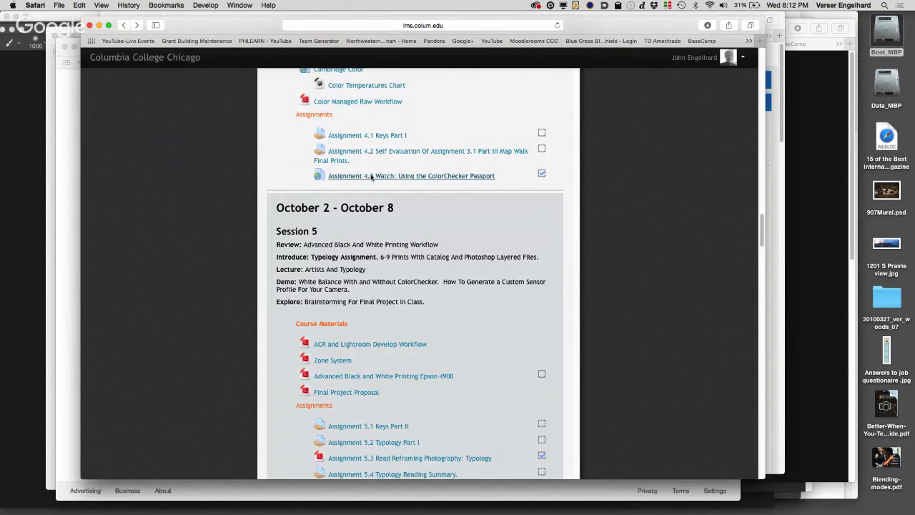
scroll(293, 285, down, 5)
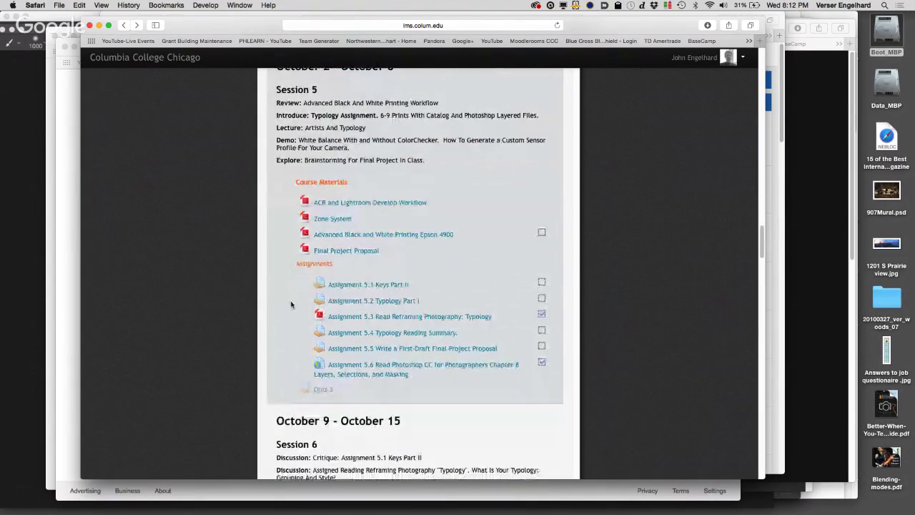
click(361, 285)
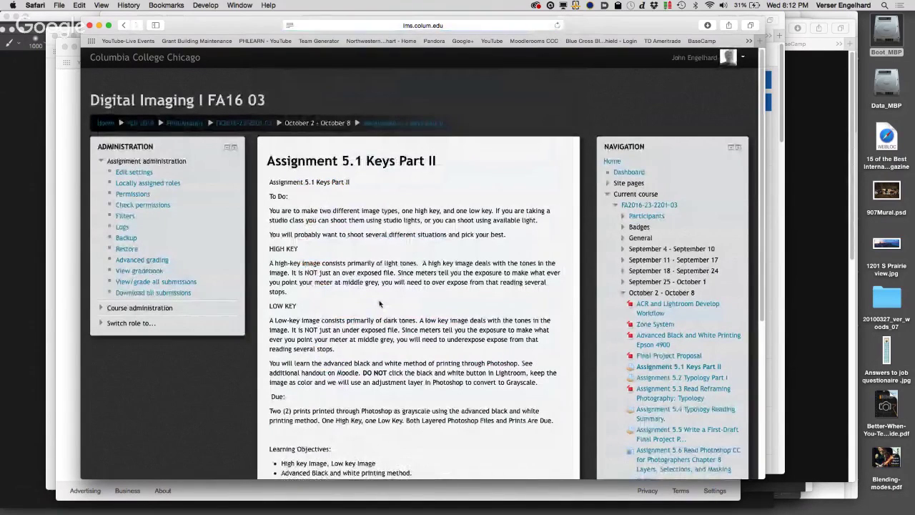
scroll(379, 304, down, 1)
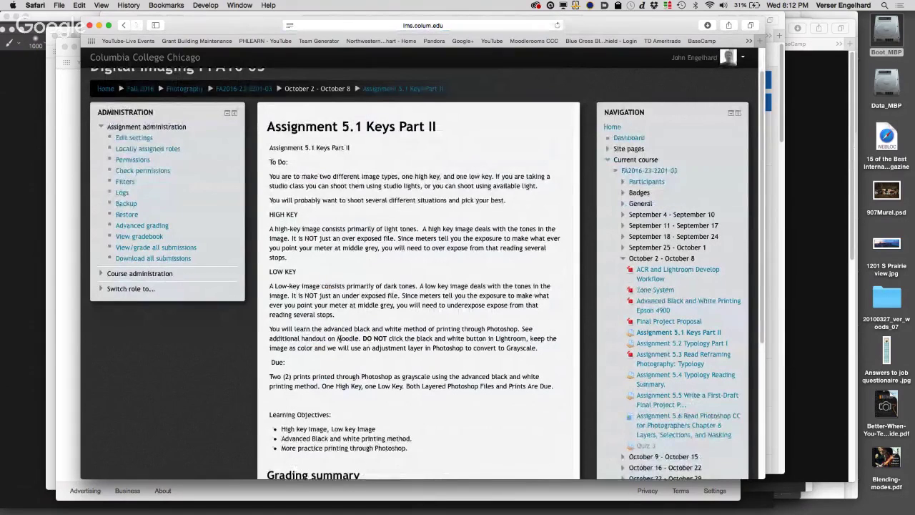
scroll(365, 349, down, 2)
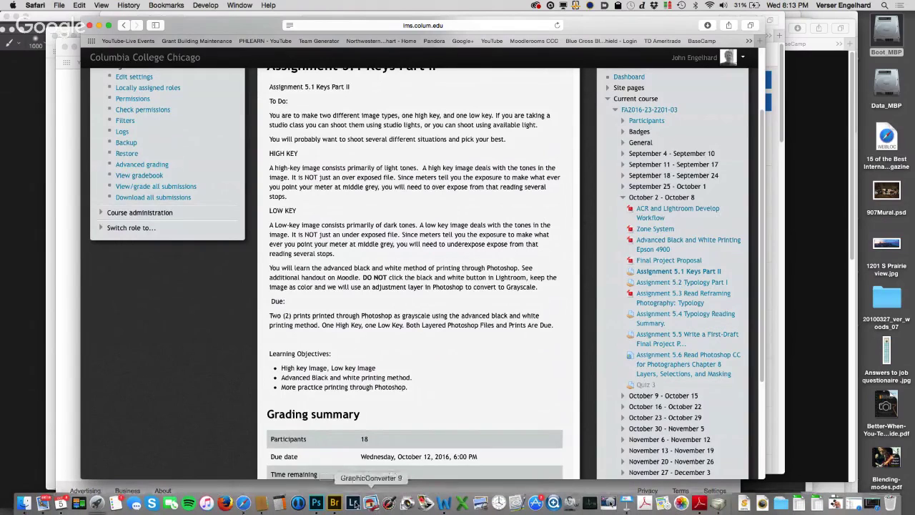
Switch to Photoshop, select the 06 smart object layer under the Black & White adjustment, and check the available image color modes
click(316, 502)
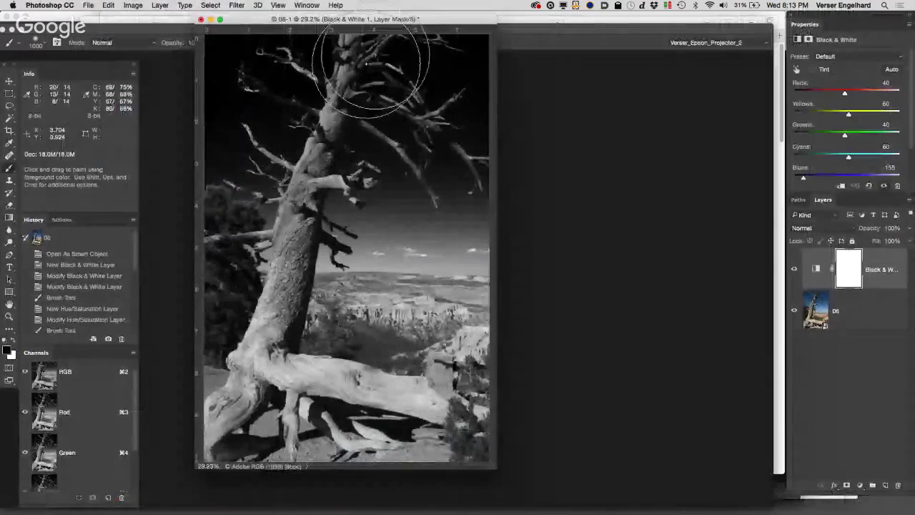
drag(428, 27, 484, 72)
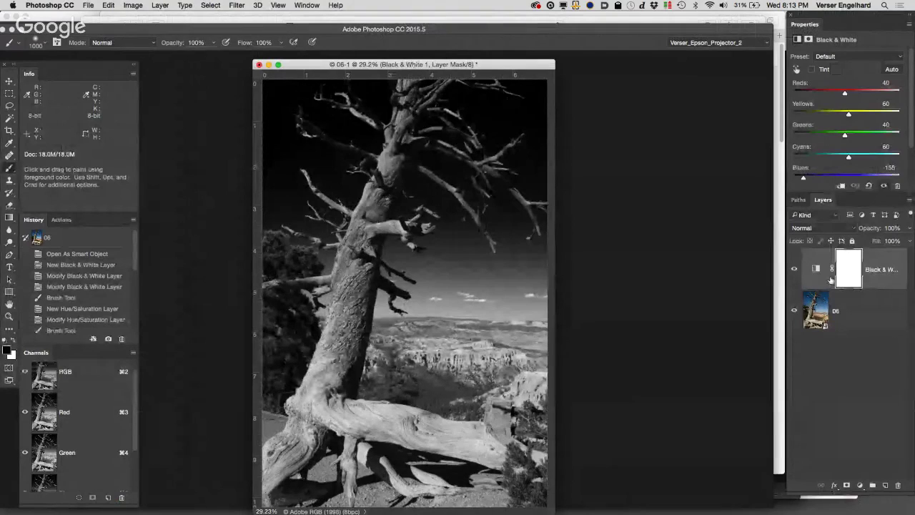
click(836, 310)
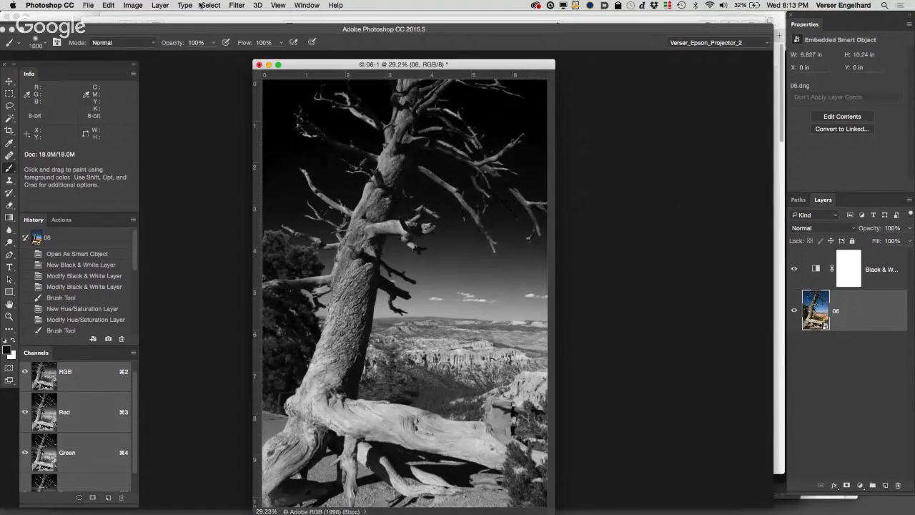
click(132, 6)
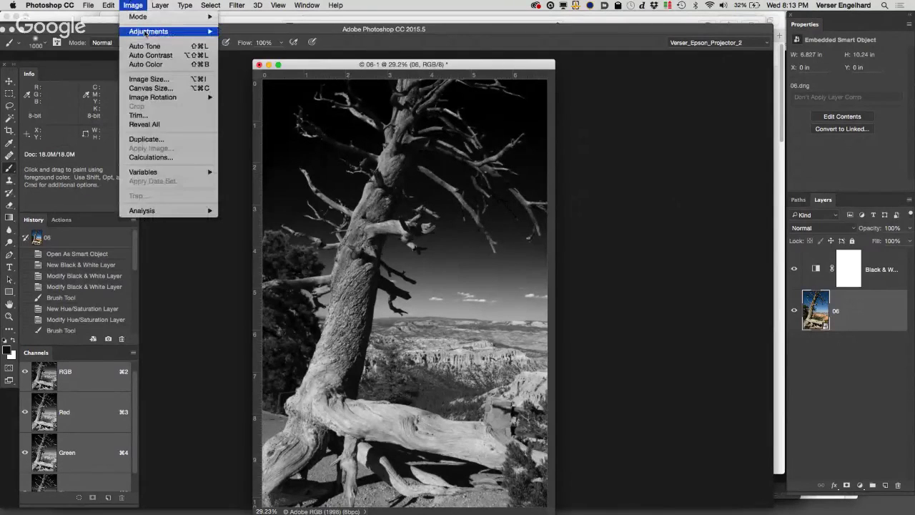
mouse_move(140, 16)
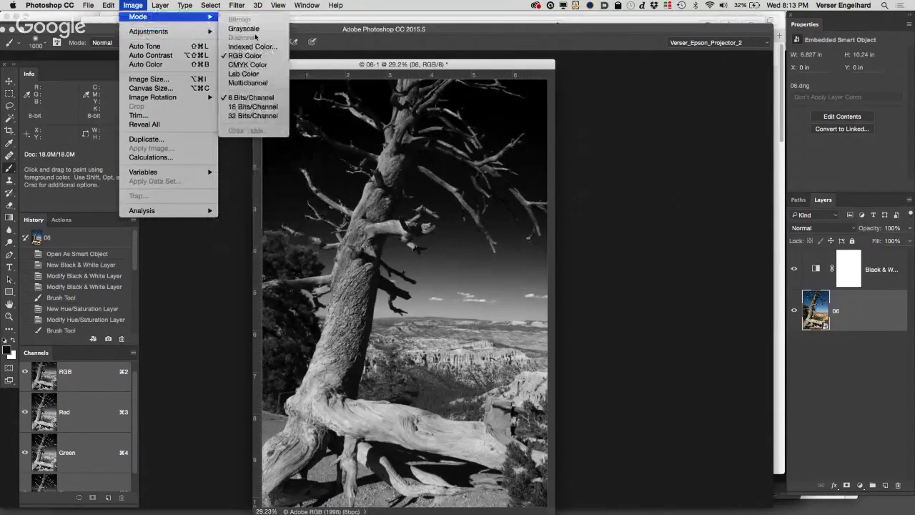
click(580, 191)
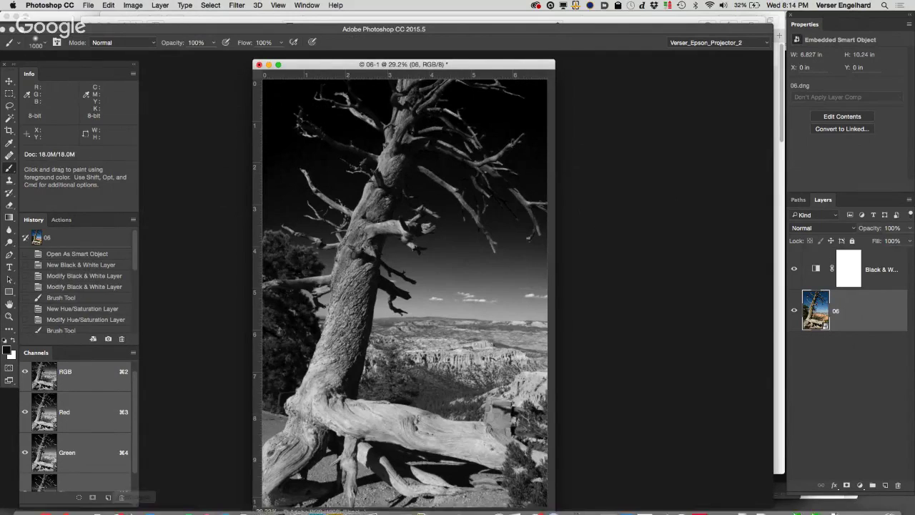
Switch back to Safari, return to the course page, and open Assignment 5.2 Typology Part I to read its requirements
click(243, 507)
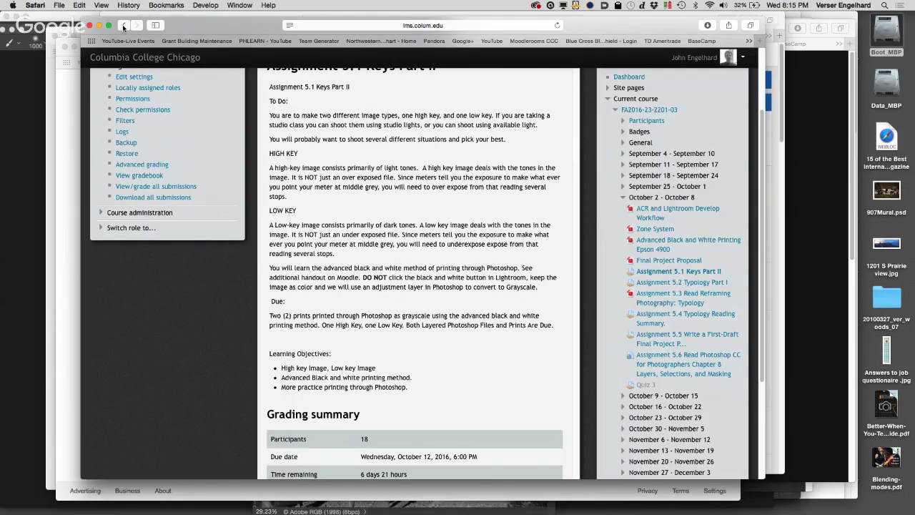
click(124, 25)
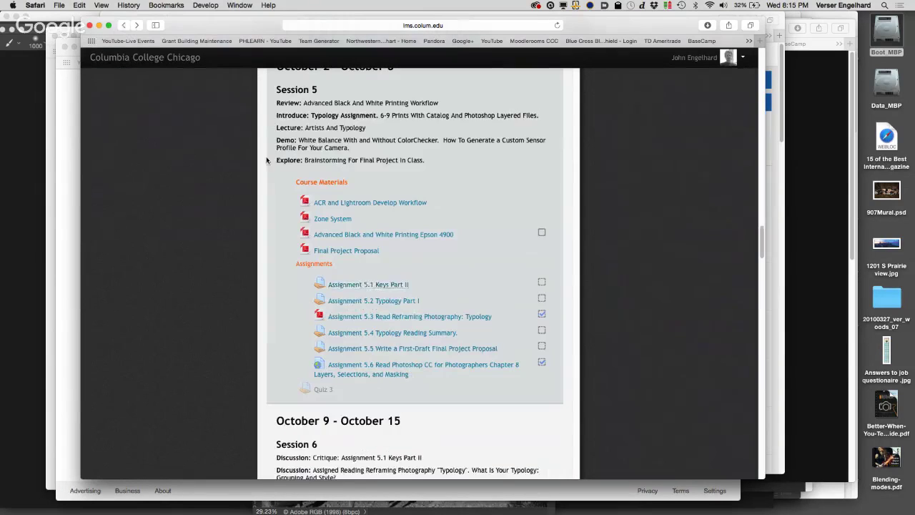
click(356, 302)
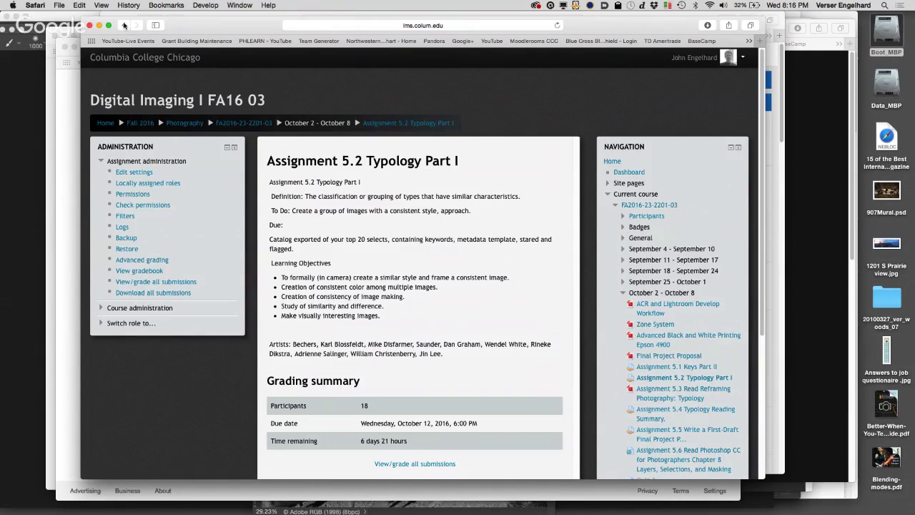
Return to the course page, open the Assignment 5.3 Reframing Photography reading, and skim its section on typology
click(123, 26)
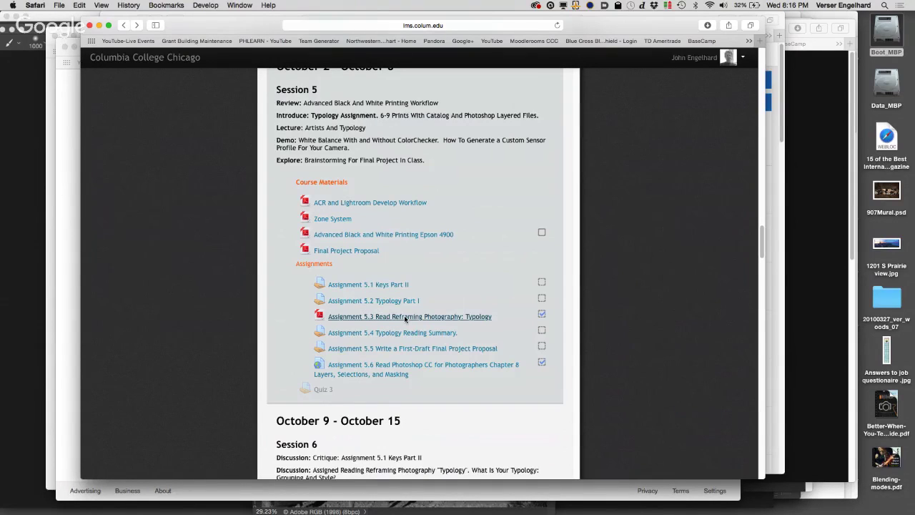
click(405, 316)
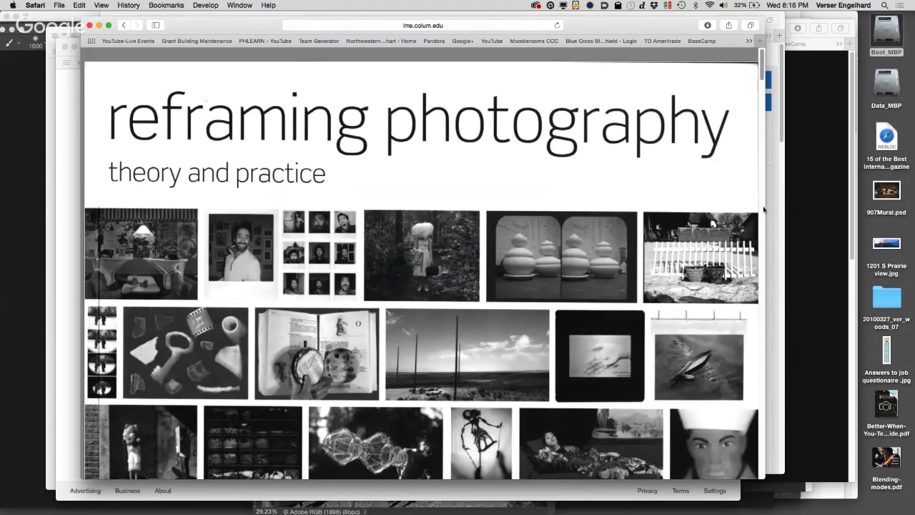
scroll(762, 226, down, 10)
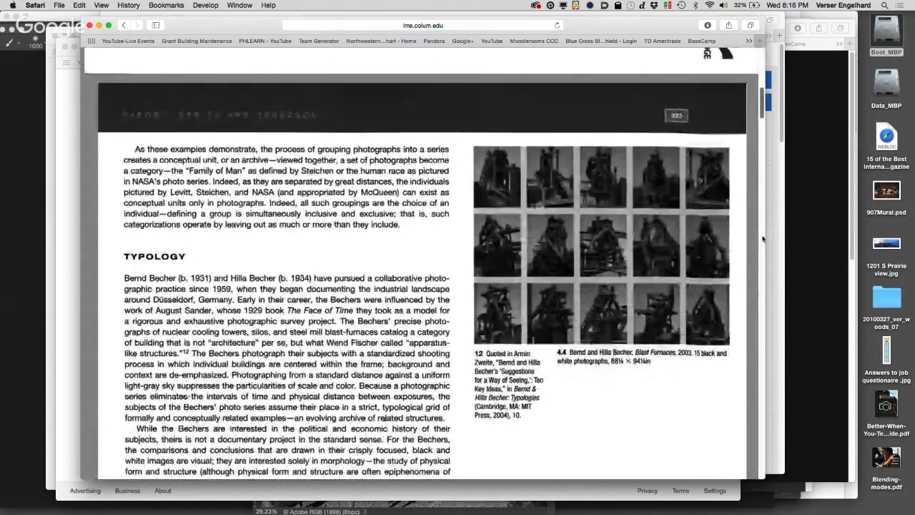
scroll(763, 239, down, 10)
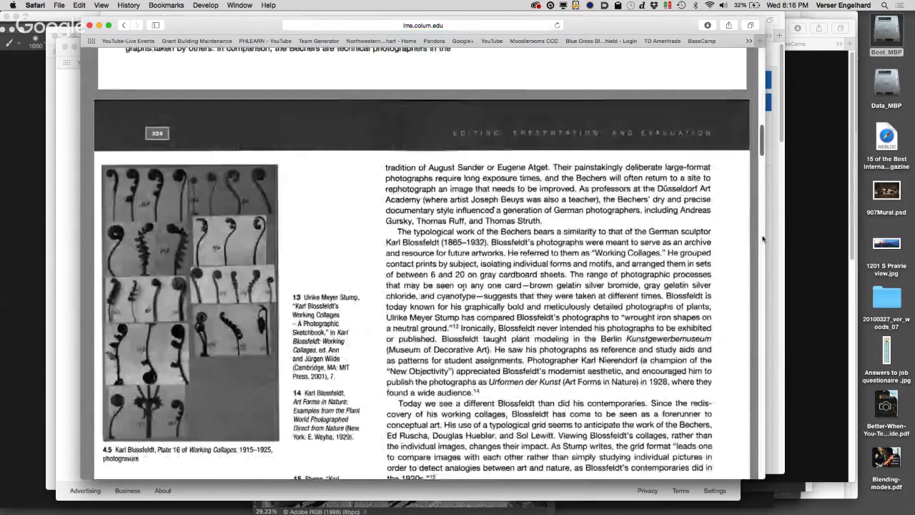
scroll(762, 243, down, 5)
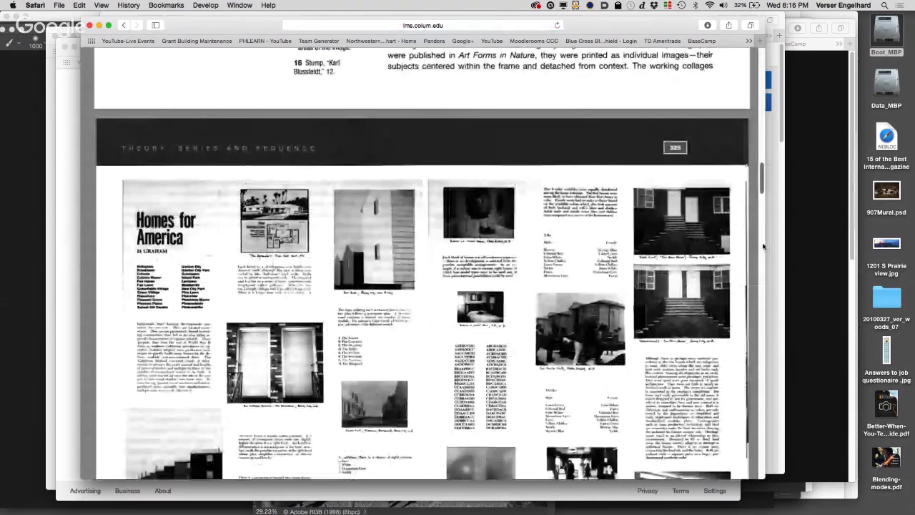
scroll(762, 247, down, 5)
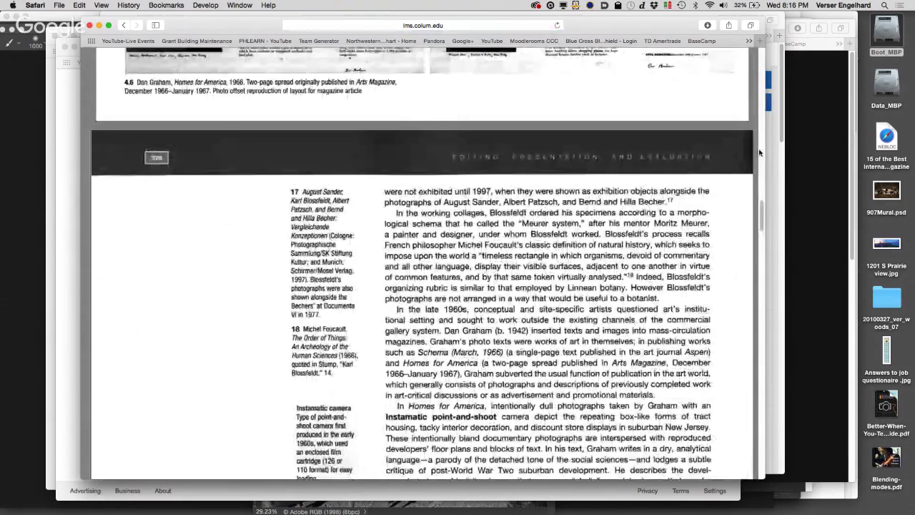
scroll(759, 152, up, 5)
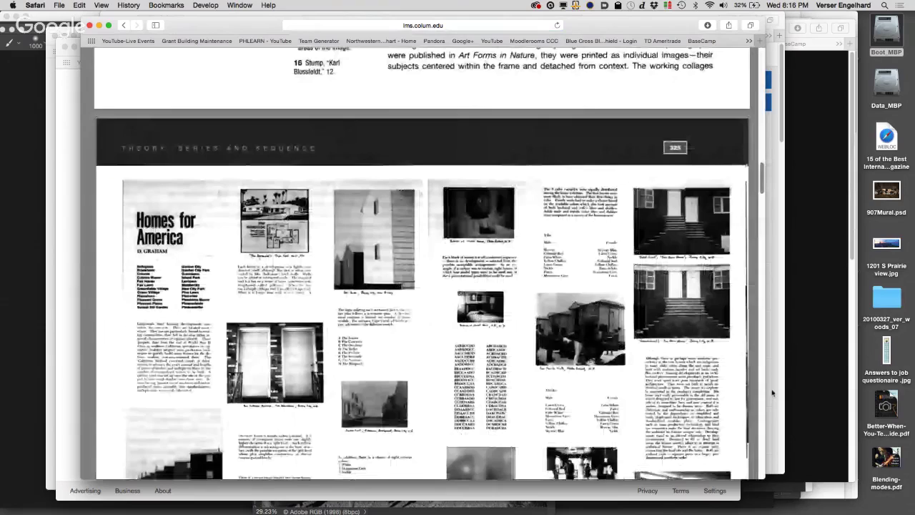
scroll(768, 389, down, 20)
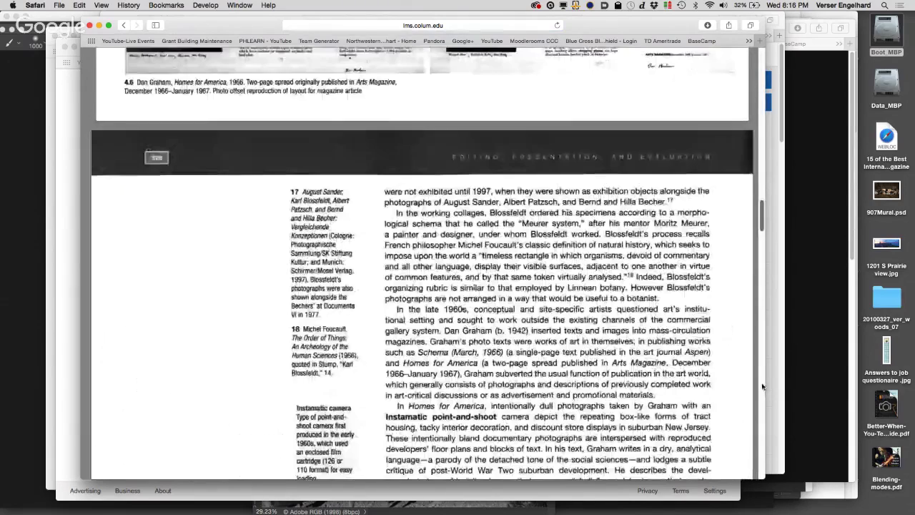
scroll(762, 386, down, 5)
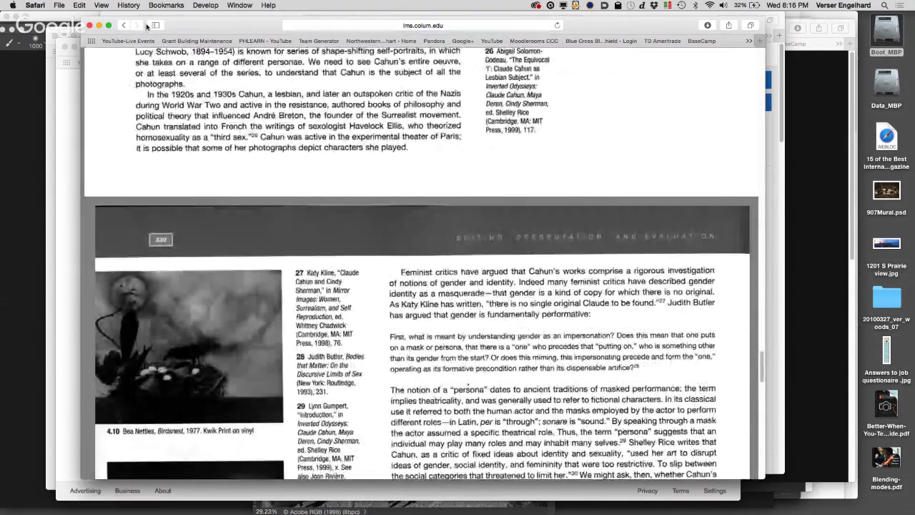
Return to the course page, open Assignment 5.4 Typology Reading Summary to read its requirements, and go back to the course page
click(122, 25)
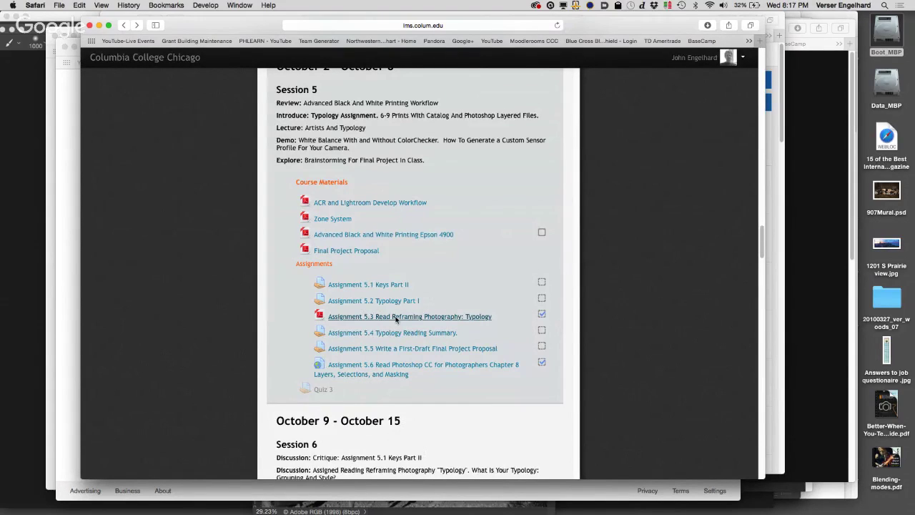
click(398, 334)
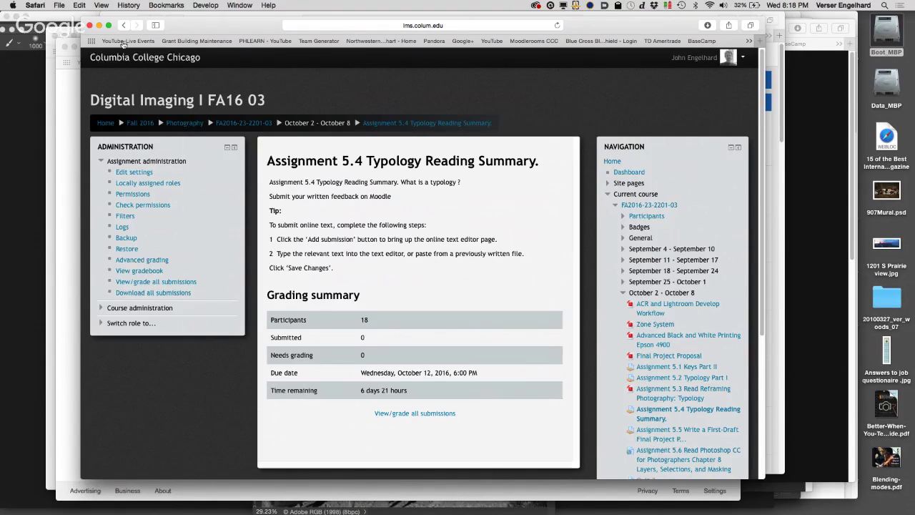
click(125, 26)
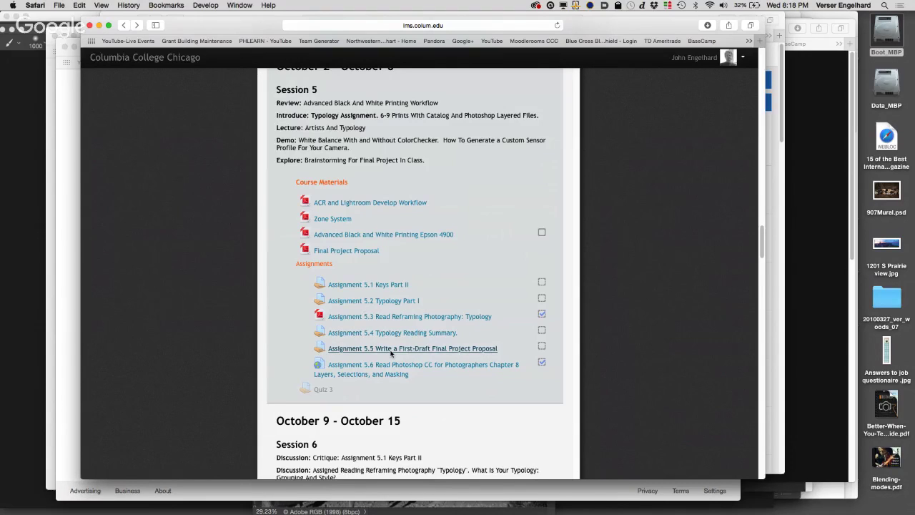
Open Assignment 5.5 Write a First-Draft Final Project Proposal, read its requirements and due date, and return to the course page
click(391, 350)
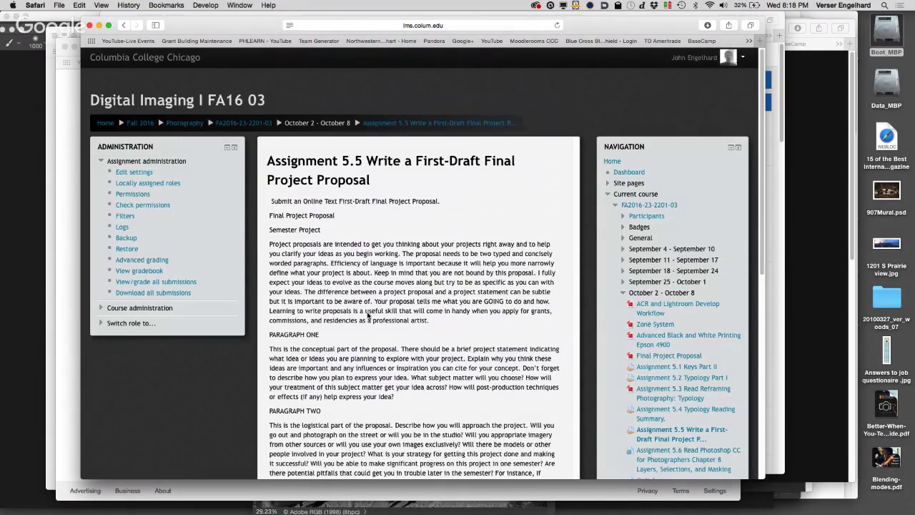
scroll(367, 315, down, 2)
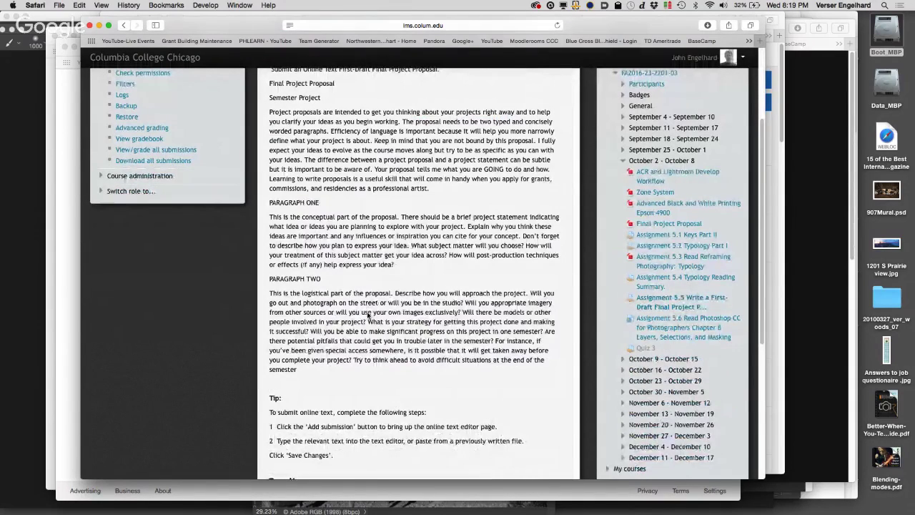
scroll(369, 314, down, 5)
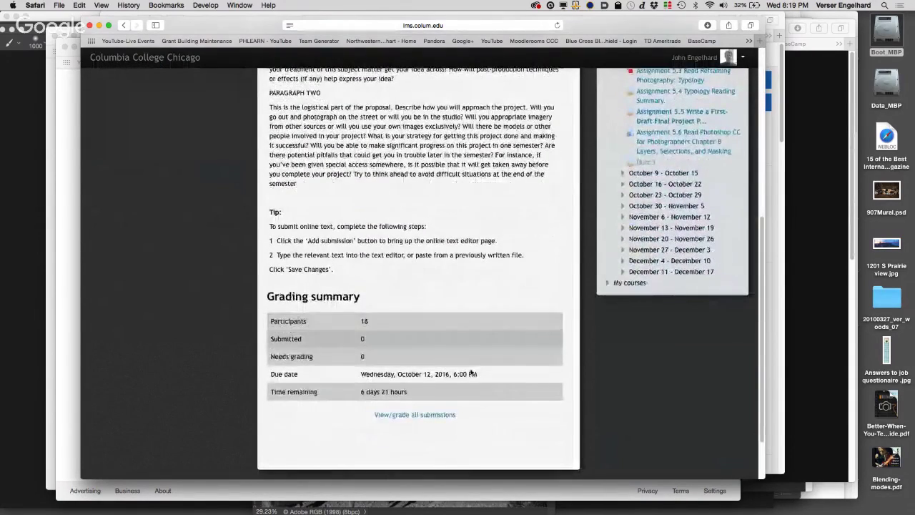
scroll(470, 301, up, 2)
scroll(469, 300, up, 1)
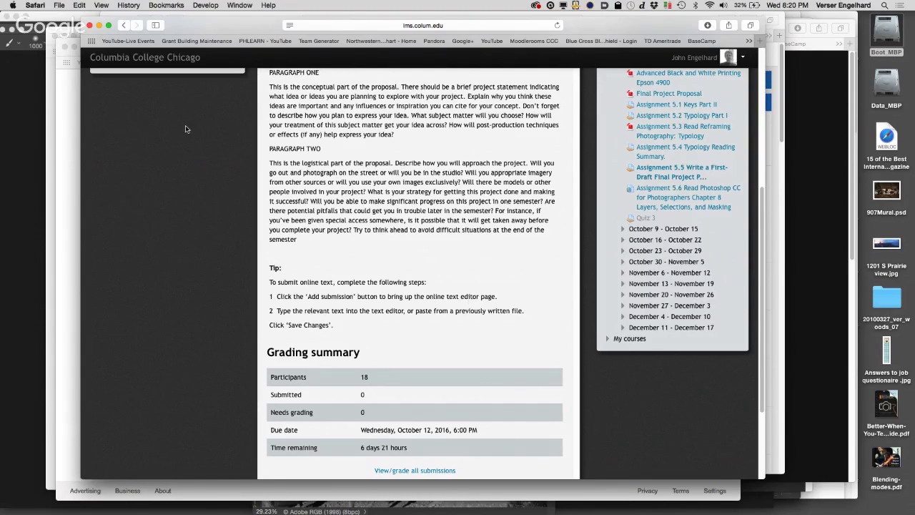
click(122, 25)
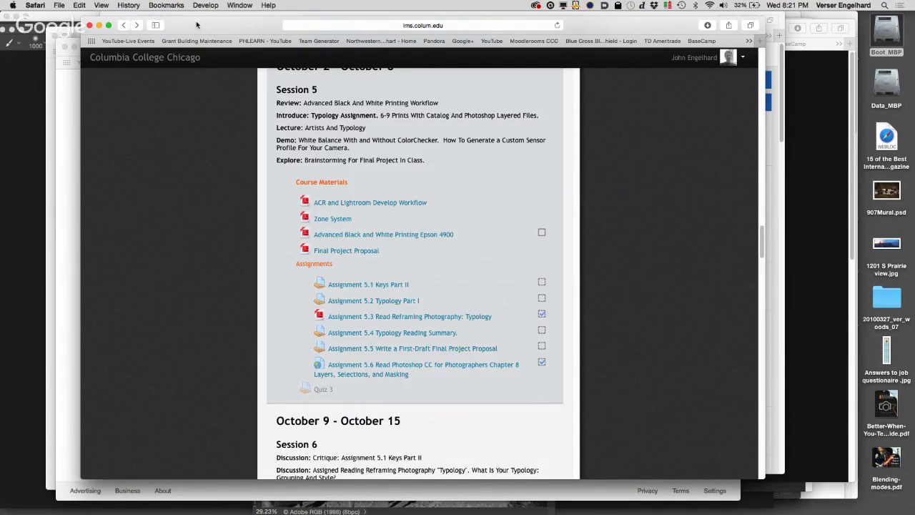
Find Google Images in a new browser window and search it for "typology"
key(super+n)
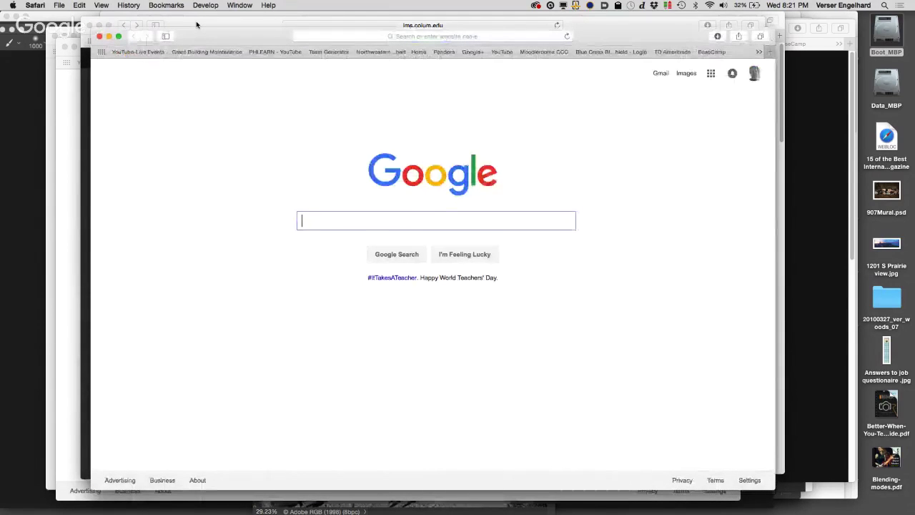
text(google image)
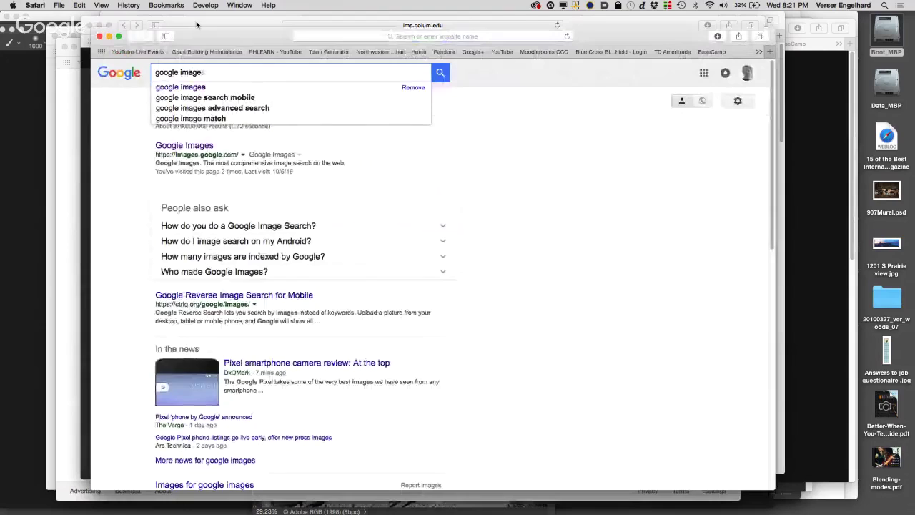
key(Return)
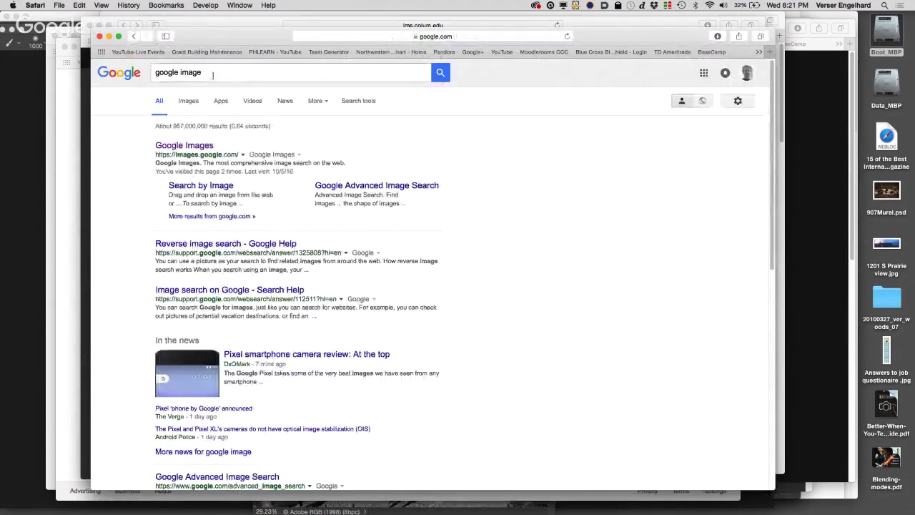
click(193, 147)
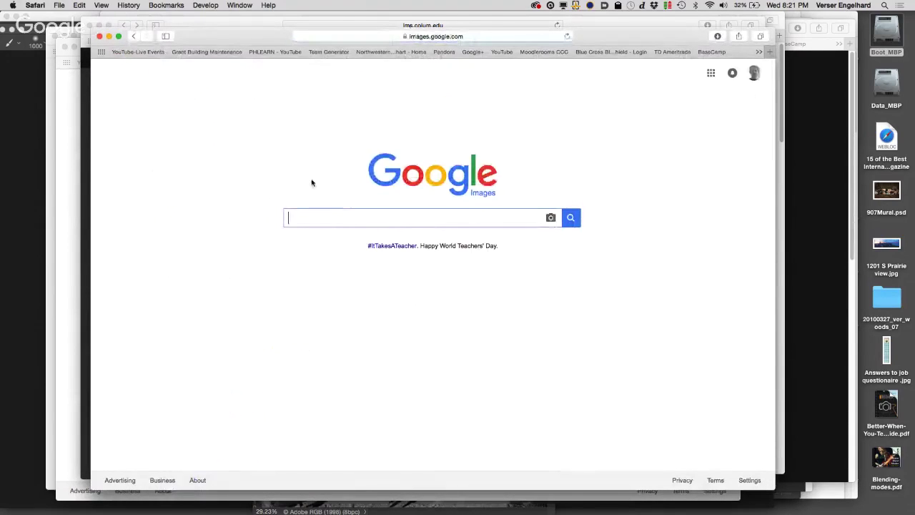
text(ty)
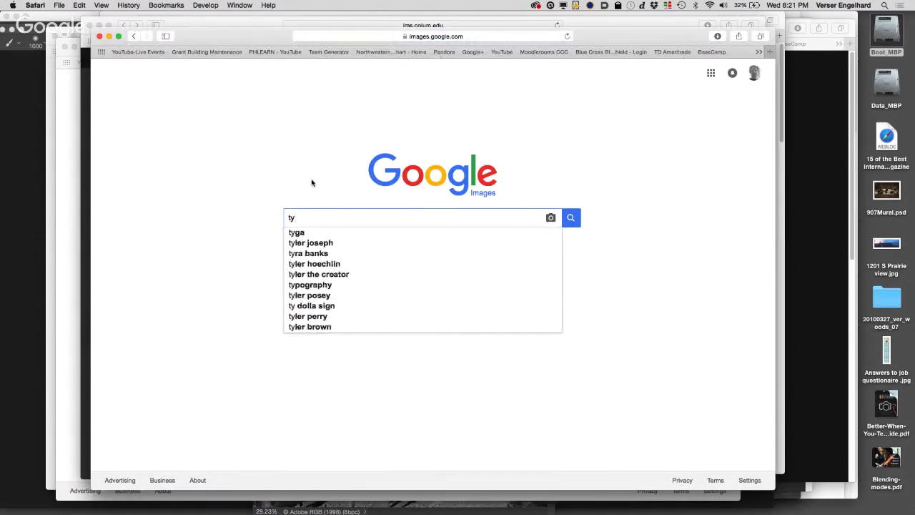
text(pology)
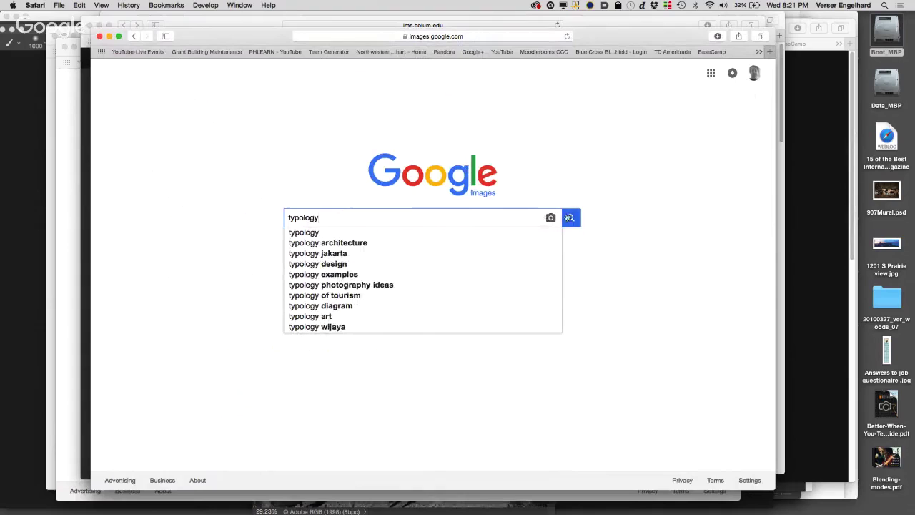
click(571, 218)
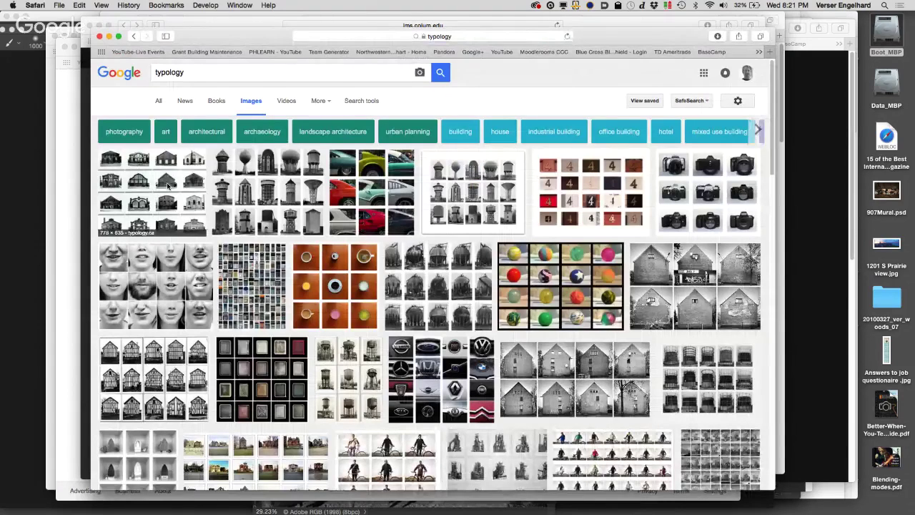
Preview the typology examples of industrial buildings, water towers, number 4 door signs, cameras and mouths in the image results
click(168, 186)
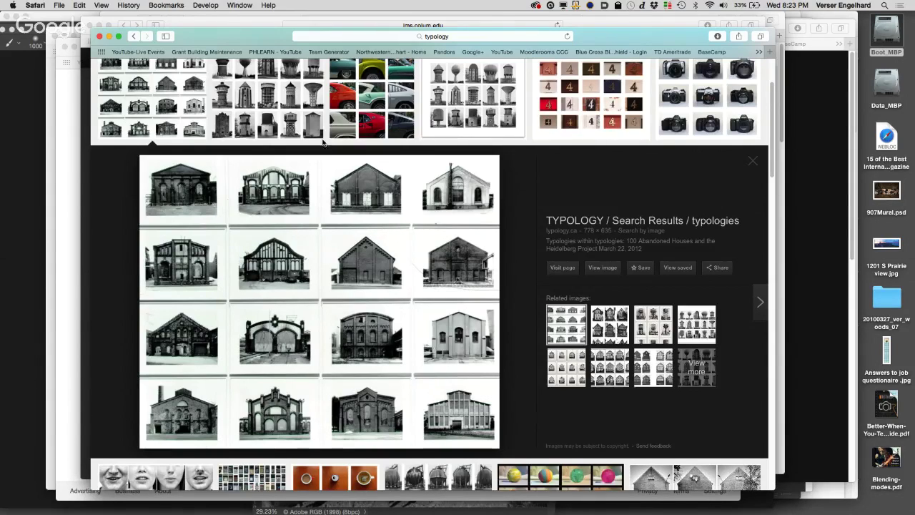
click(265, 91)
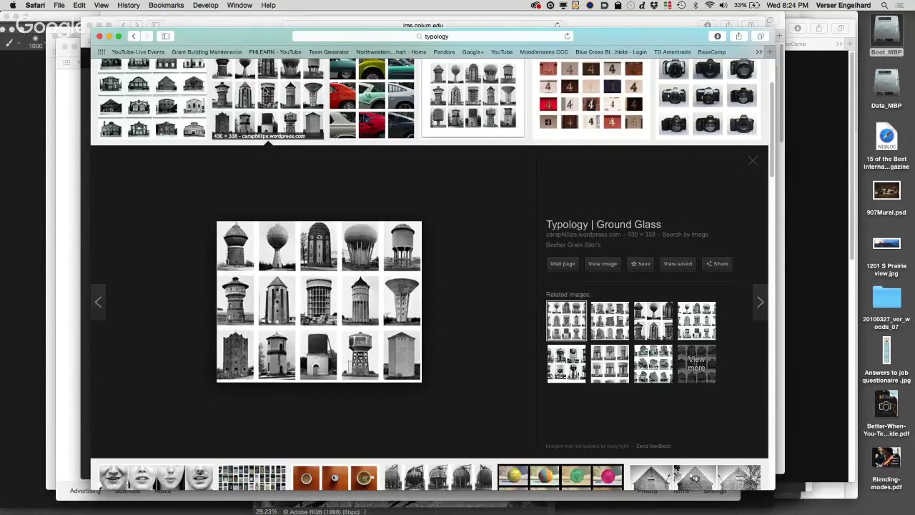
click(611, 72)
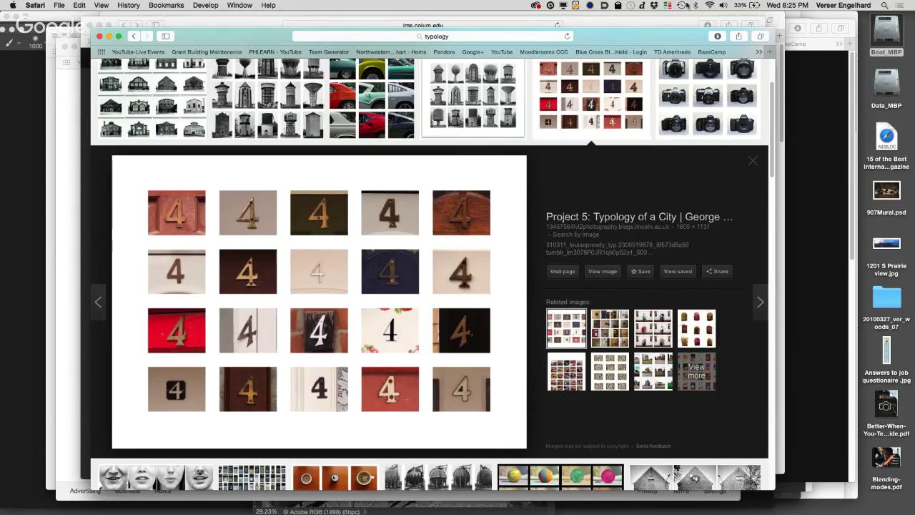
click(612, 104)
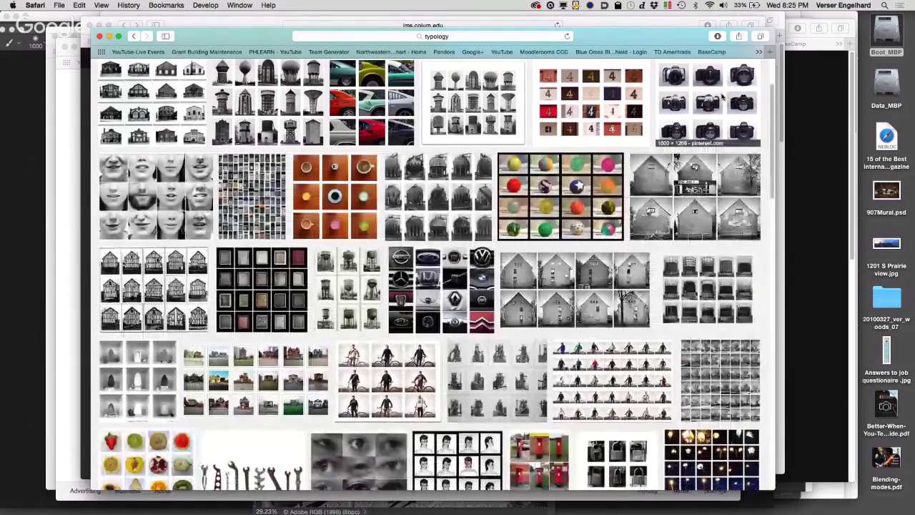
click(722, 98)
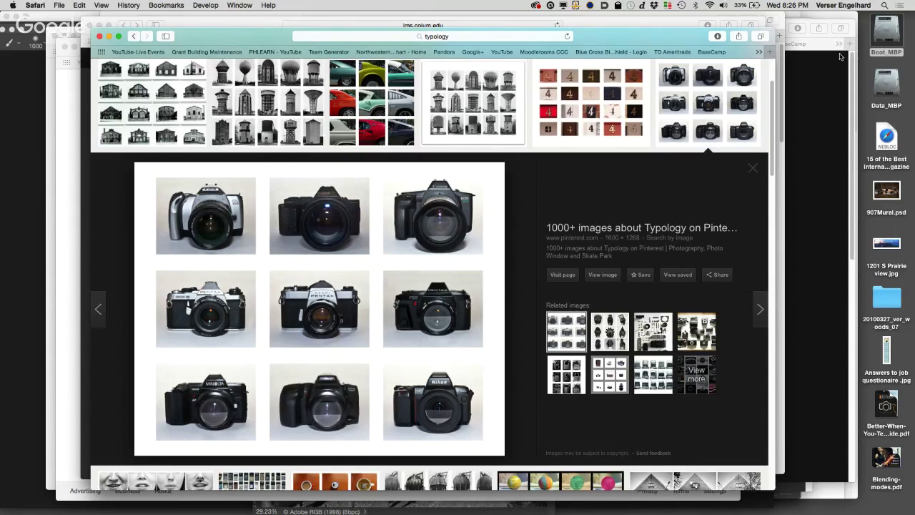
click(727, 85)
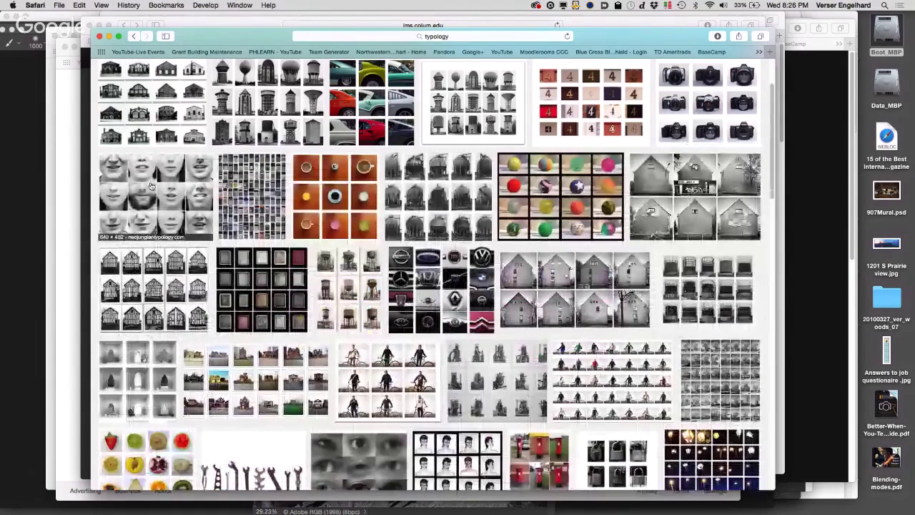
click(151, 186)
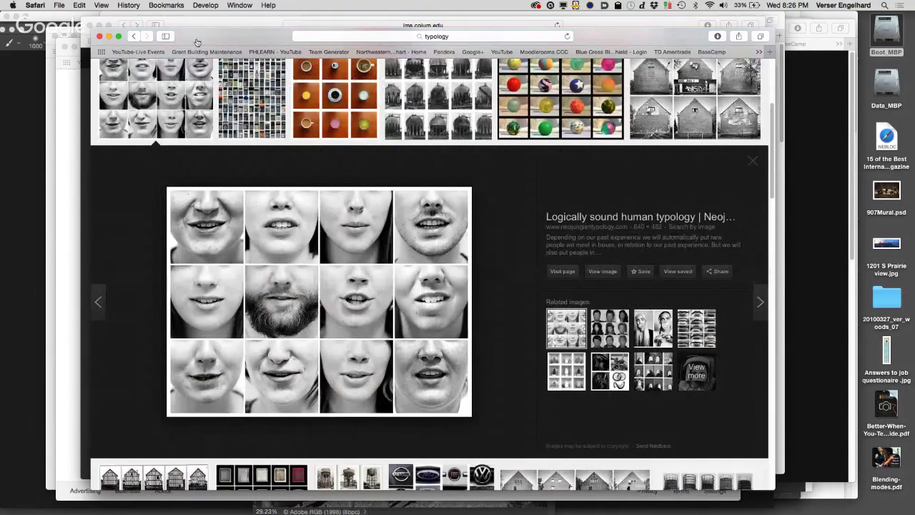
Move the image search window aside, take it back to the Google Images start page, and bring the course window forward
drag(205, 38, 356, 76)
click(183, 78)
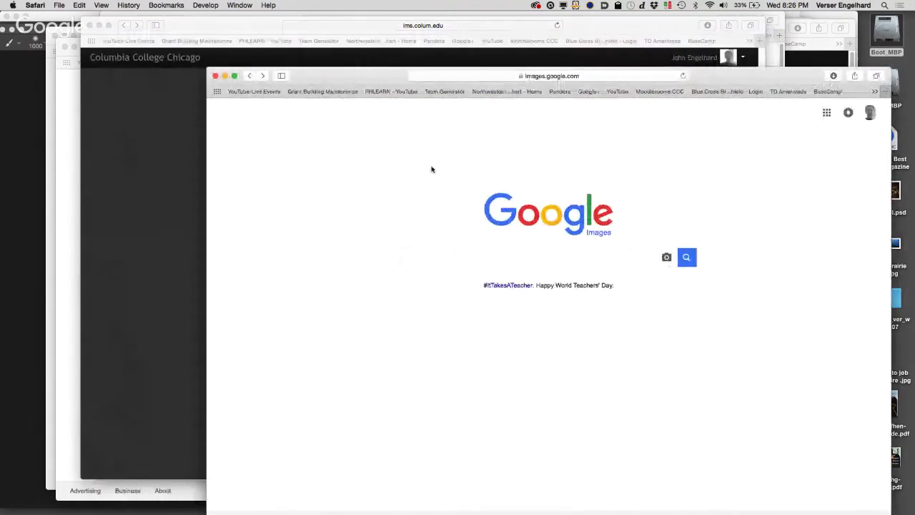
click(133, 245)
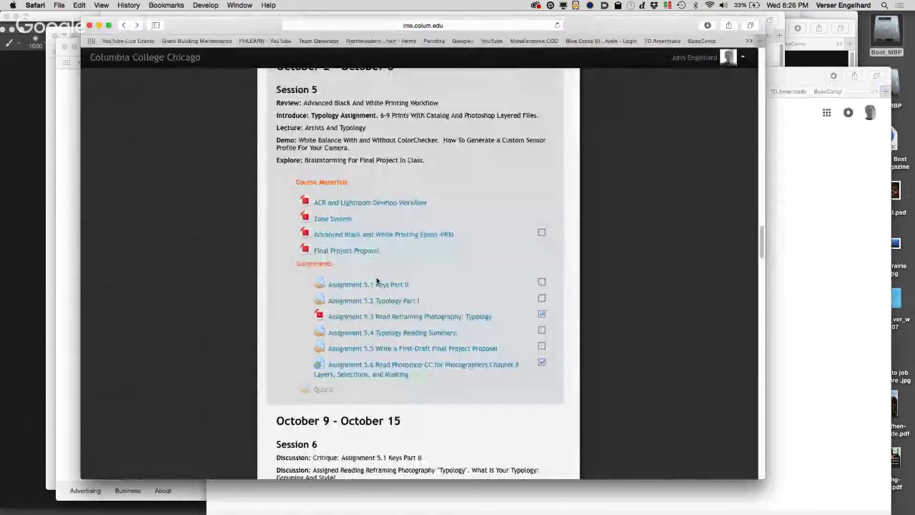
Open Assignment 5.2 Typology Part I and copy the name "Bechers" from its artists list
click(373, 301)
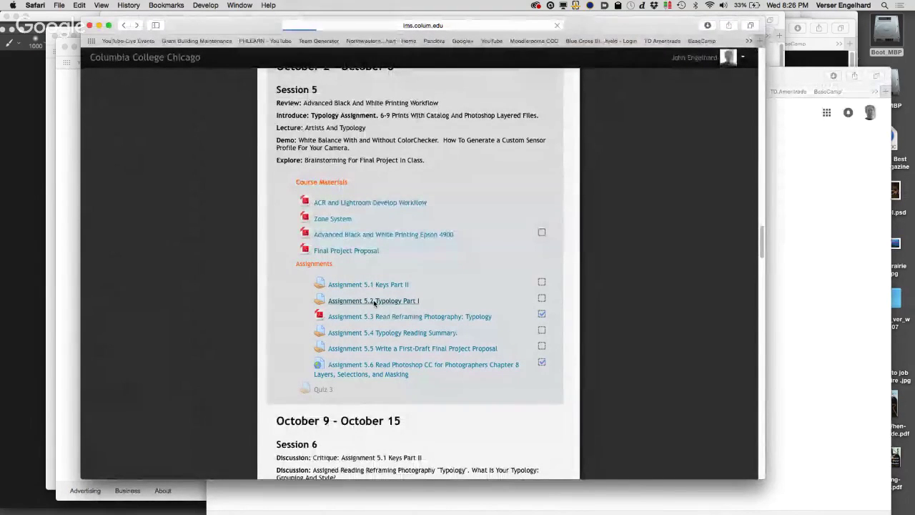
scroll(341, 358, down, 2)
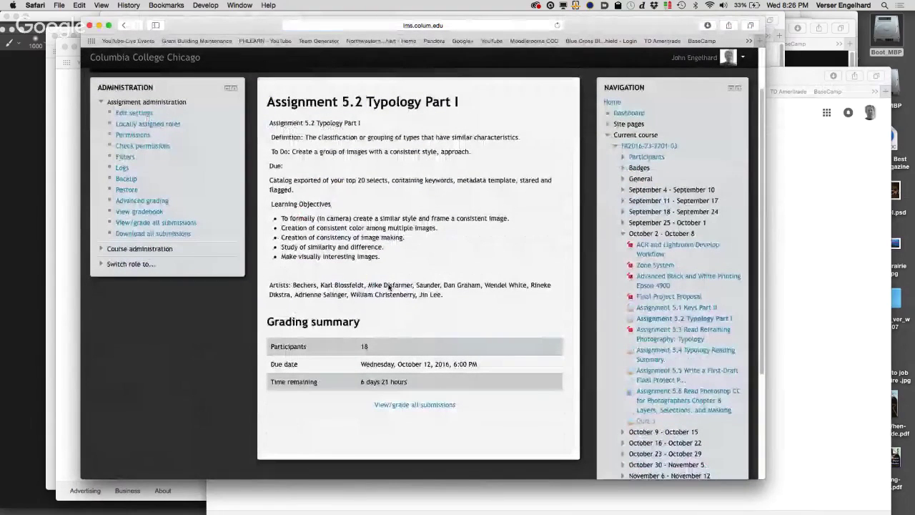
double_click(303, 286)
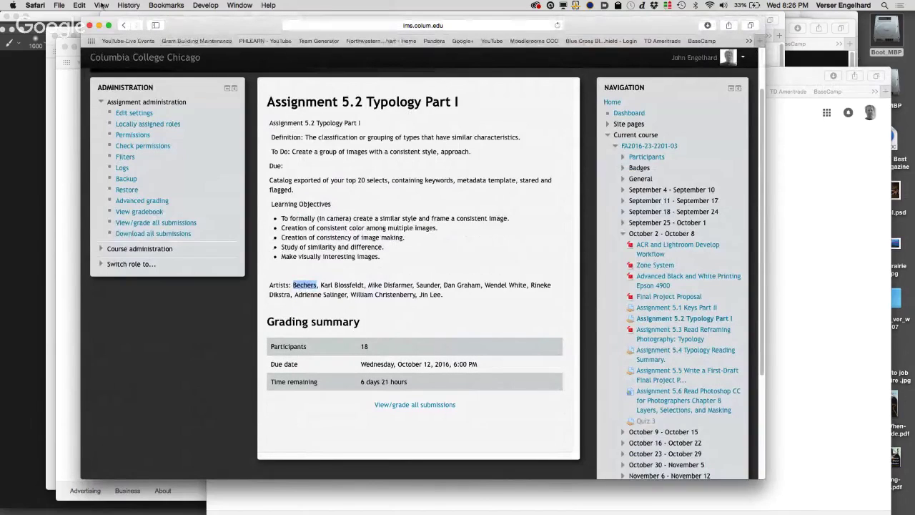
click(80, 5)
click(86, 50)
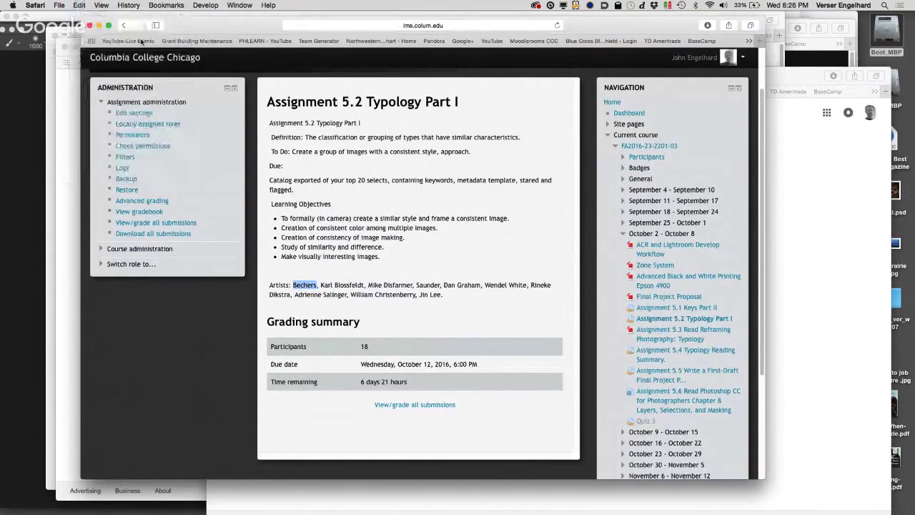
Switch to the Google Images window and search for the copied name "Bechers"
click(239, 5)
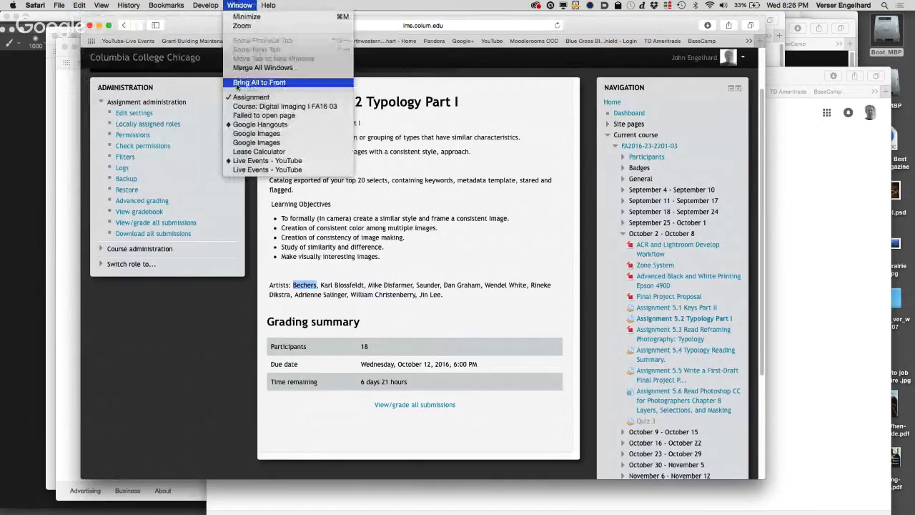
click(258, 143)
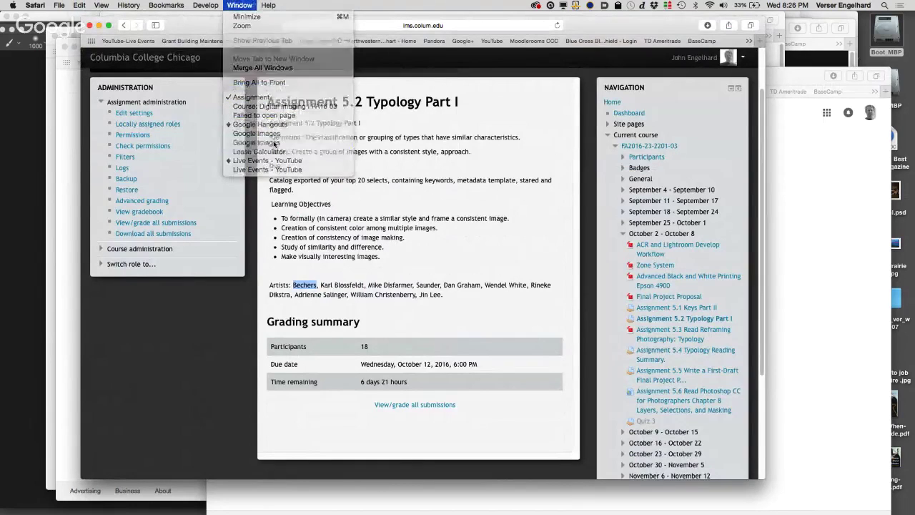
click(409, 263)
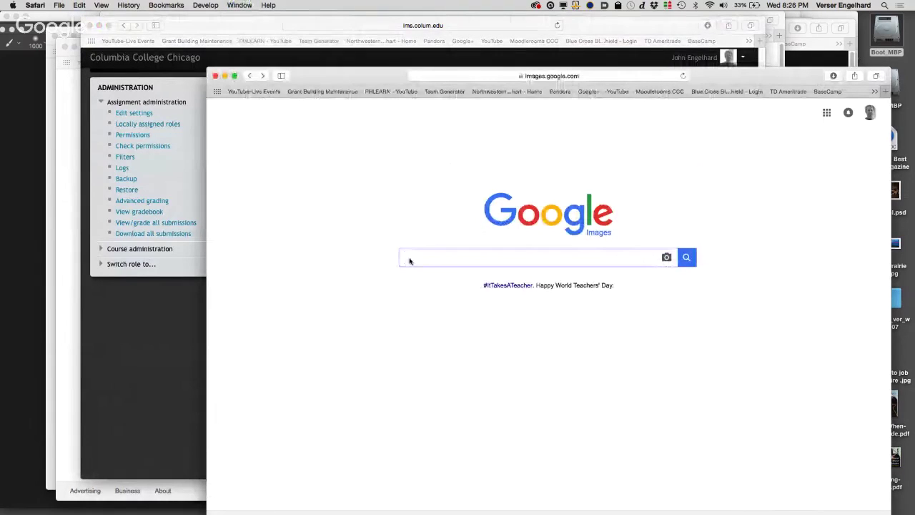
key(super+v)
key(Return)
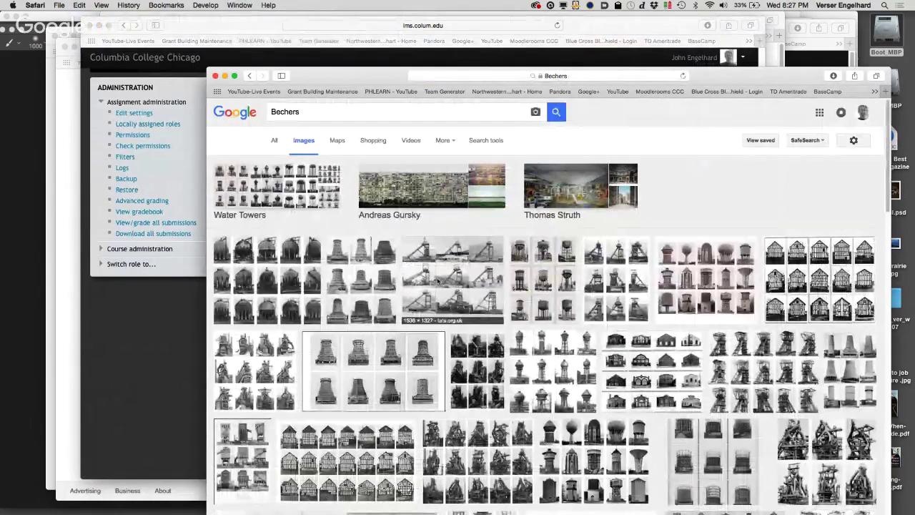
Preview the Bechers' grids of mine winding towers, water towers and spherical gas tanks in the image results
click(437, 281)
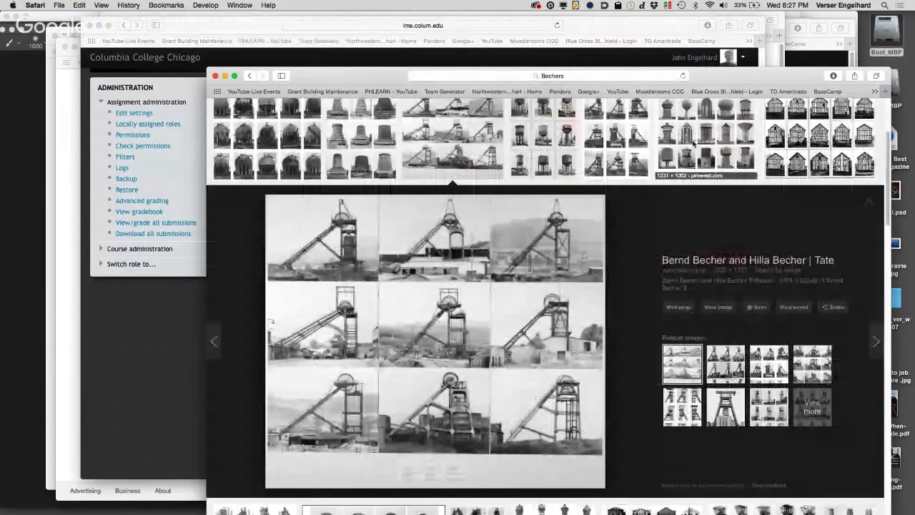
click(694, 143)
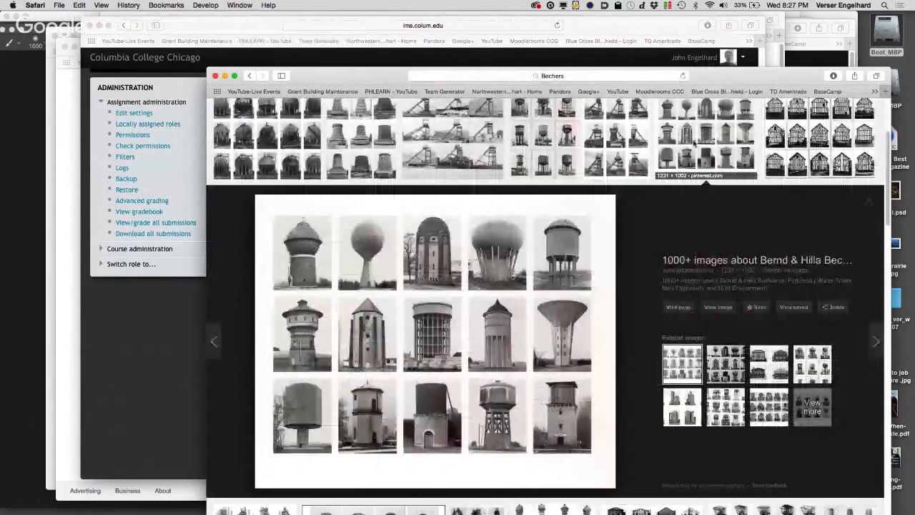
click(278, 126)
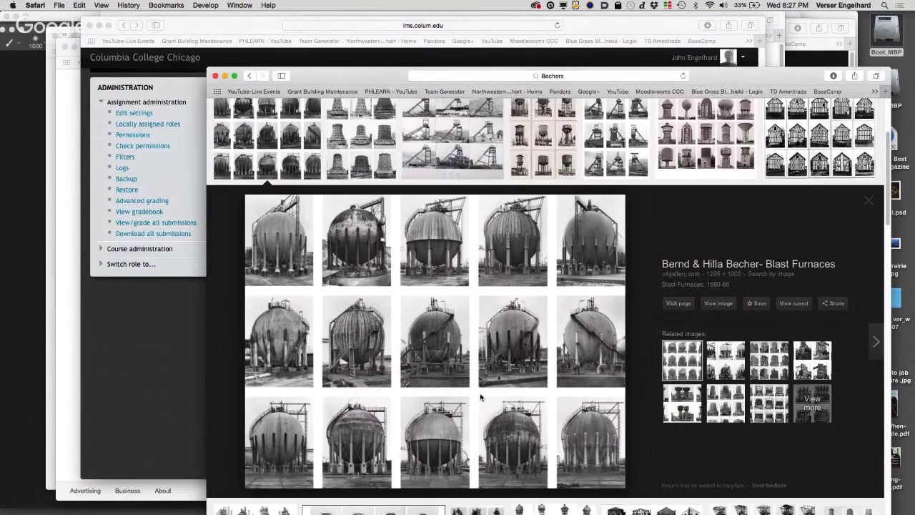
Close the enlarged gas tank preview, browse the remaining Bechers image results, and return to the Google Images start page
click(277, 128)
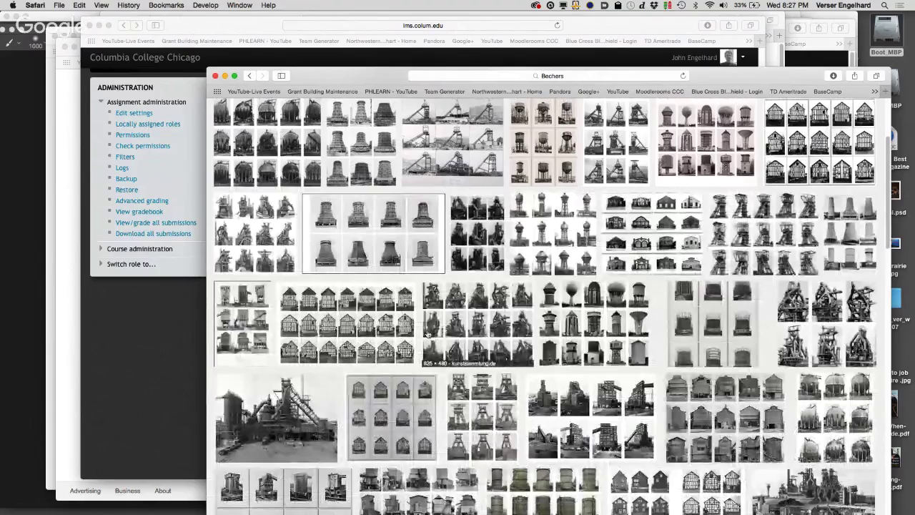
scroll(427, 334, down, 5)
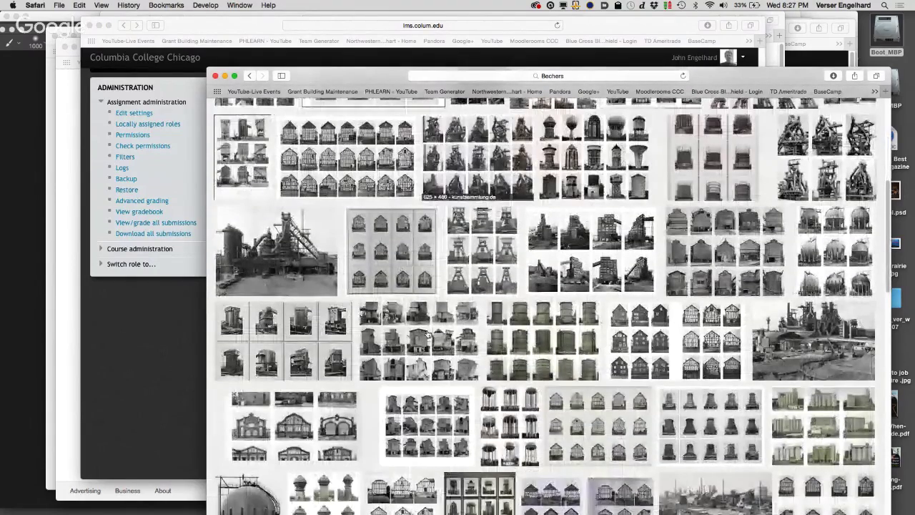
scroll(428, 334, down, 8)
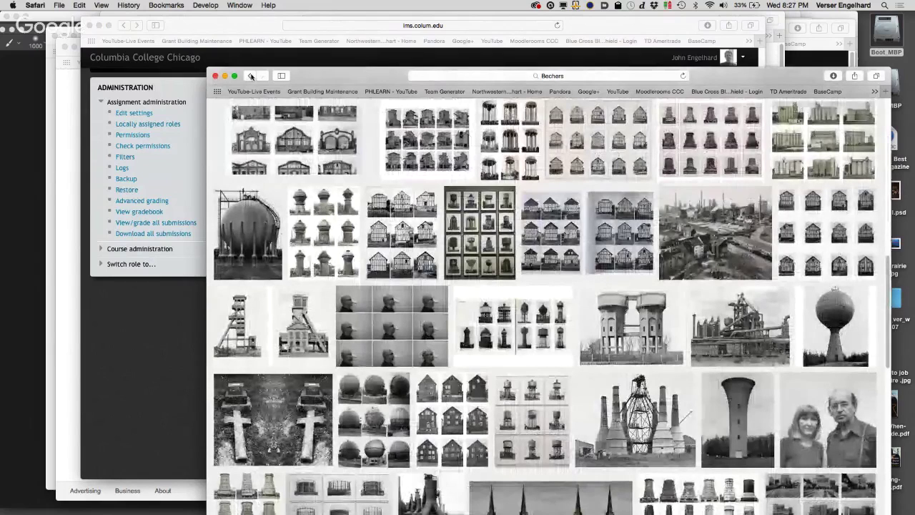
click(248, 76)
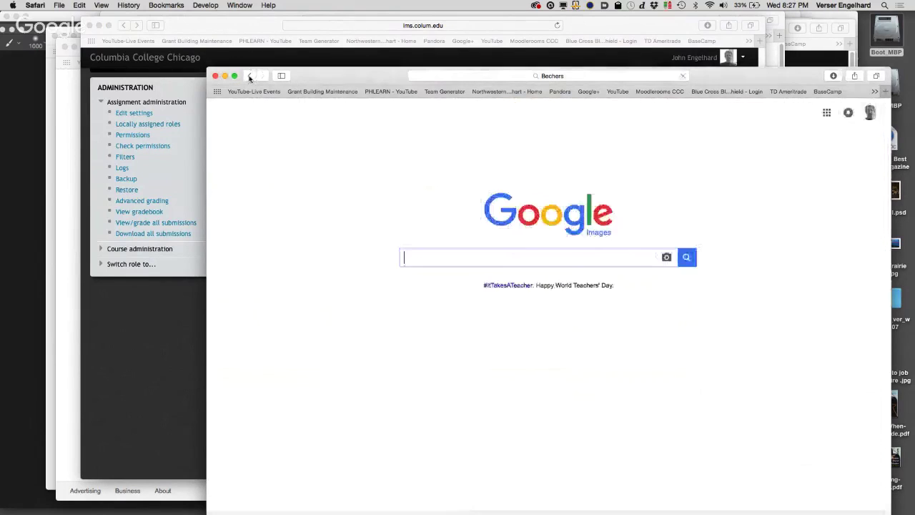
Bring the Assignment 5.2 course page forward and copy the name "Dan Graham" from its artists list
click(183, 150)
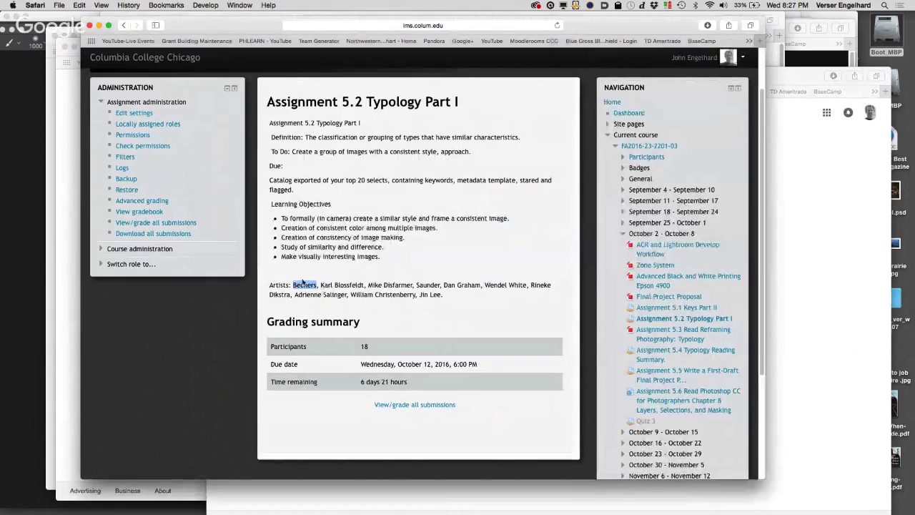
click(344, 286)
double_click(344, 286)
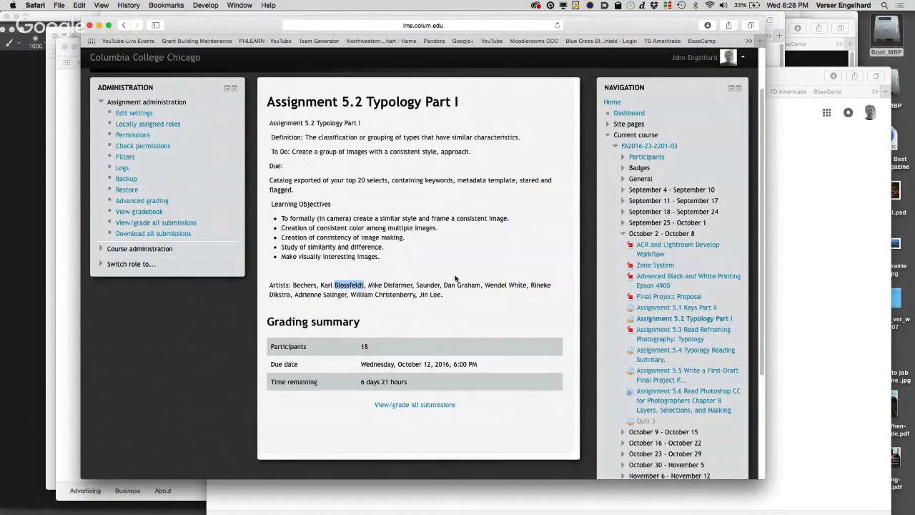
drag(482, 286, 443, 286)
key(super+c)
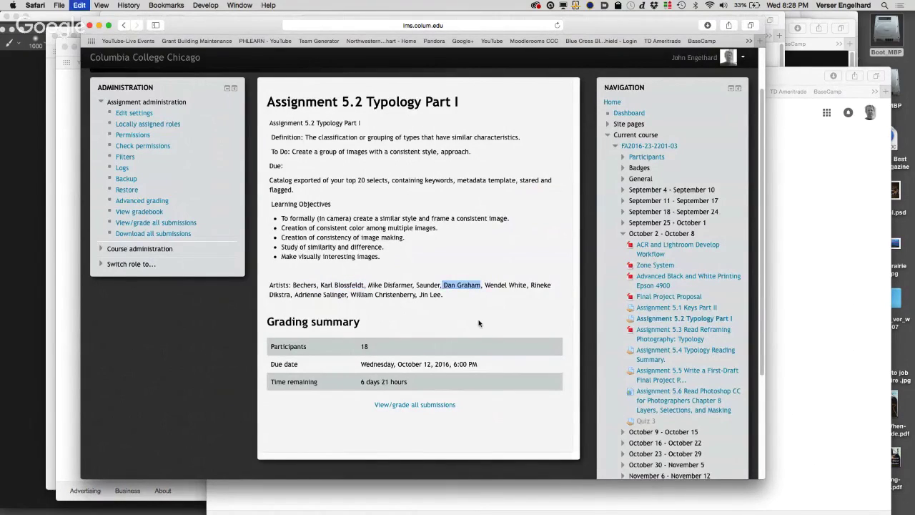
Move the course window aside and search Google Images for the copied name "Dan Graham"
drag(251, 27, 432, 61)
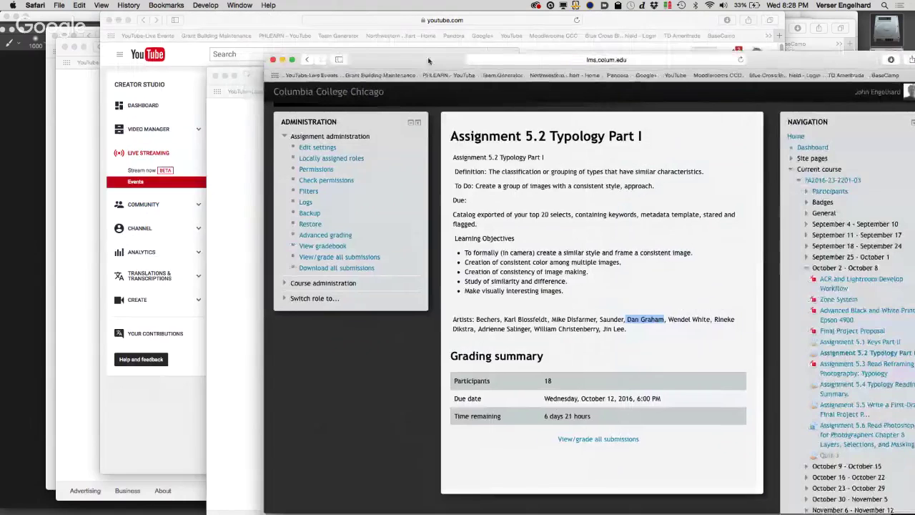
click(225, 120)
key(super+v)
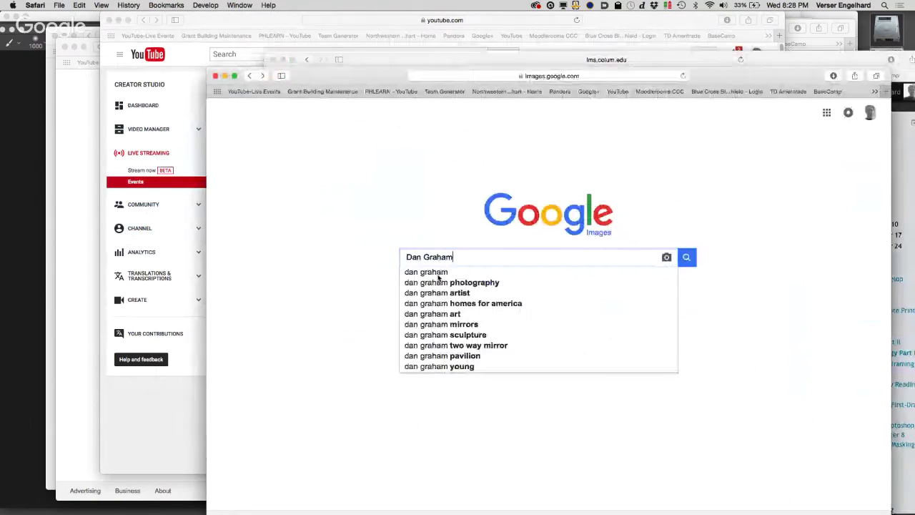
key(Return)
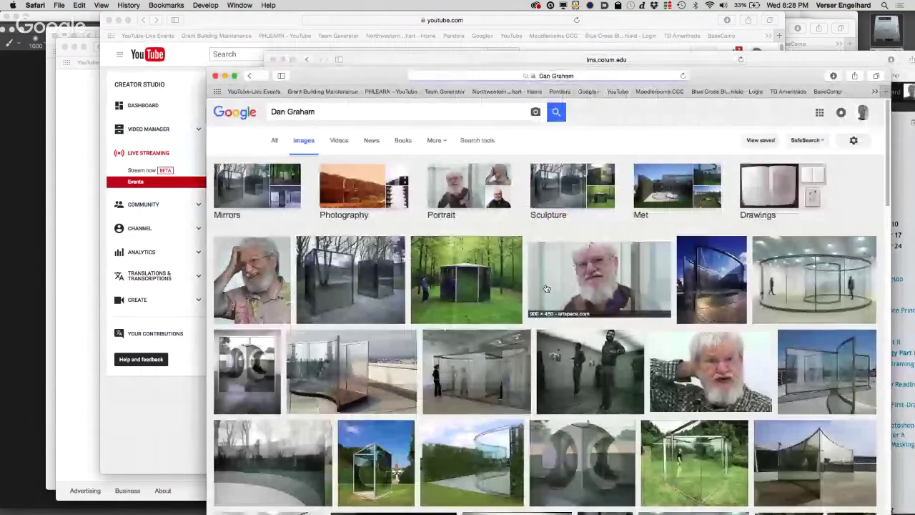
Browse the Dan Graham image results and close that search window
scroll(443, 339, down, 10)
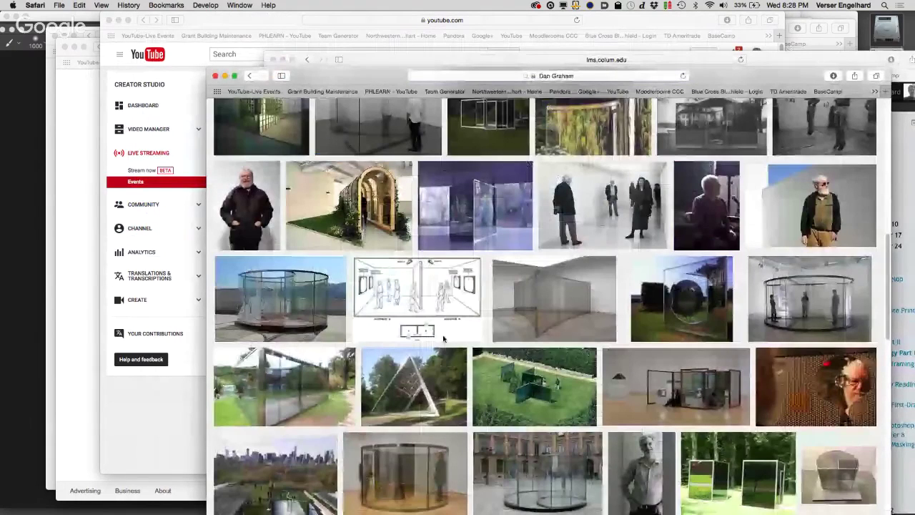
scroll(443, 339, down, 10)
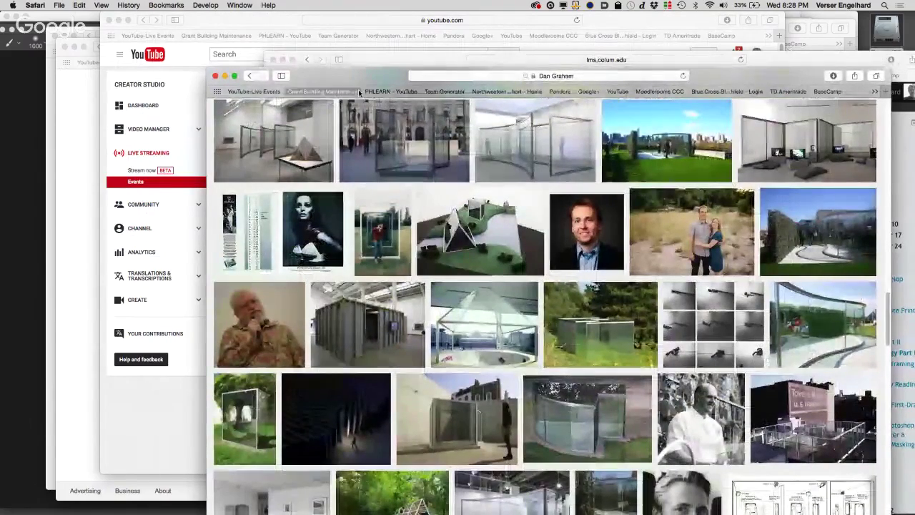
click(215, 75)
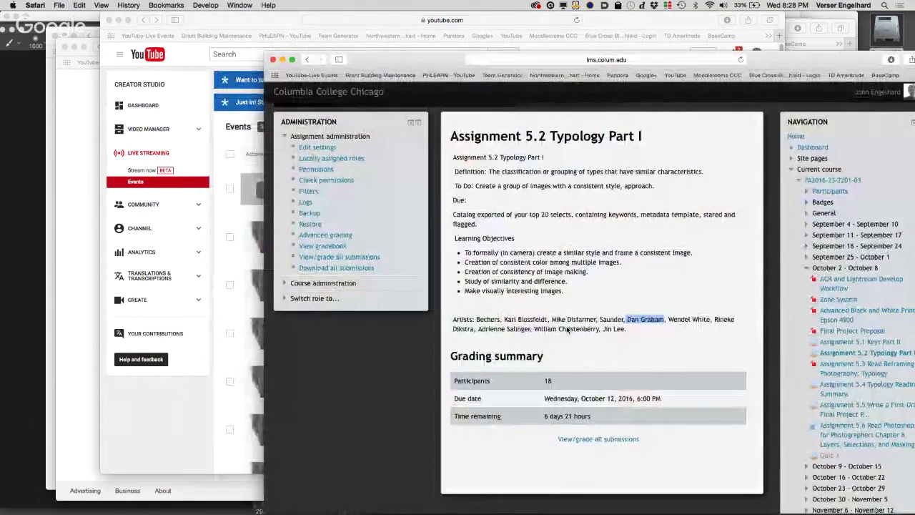
Copy the name "William Christenberry" from the assignment's artists list and open a new browser window
click(599, 332)
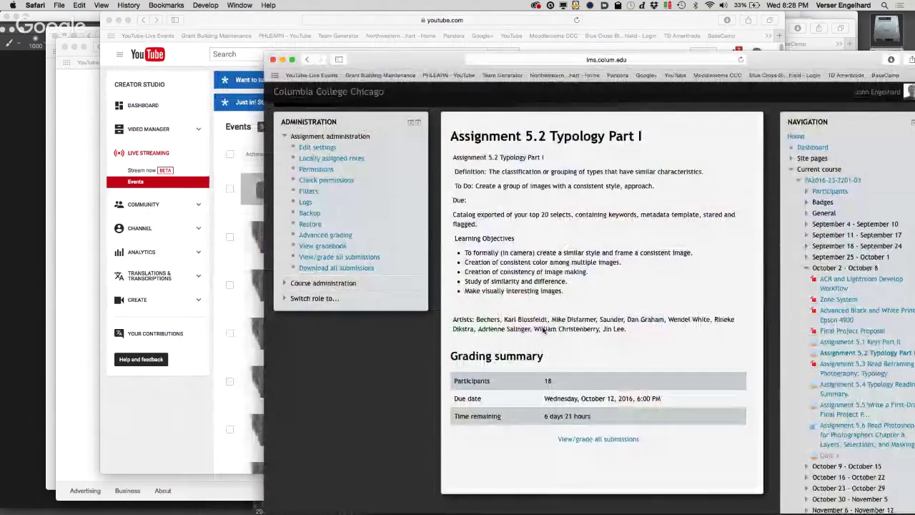
drag(534, 330, 599, 332)
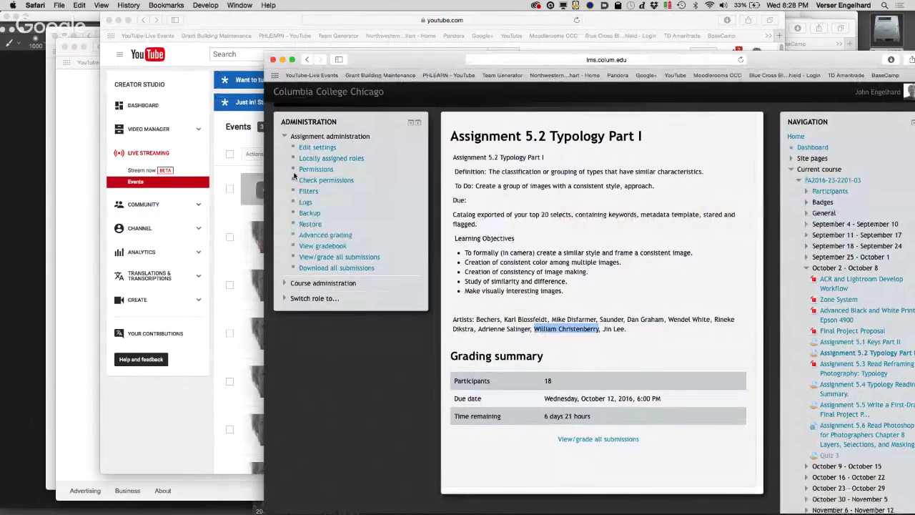
key(super+shift+l)
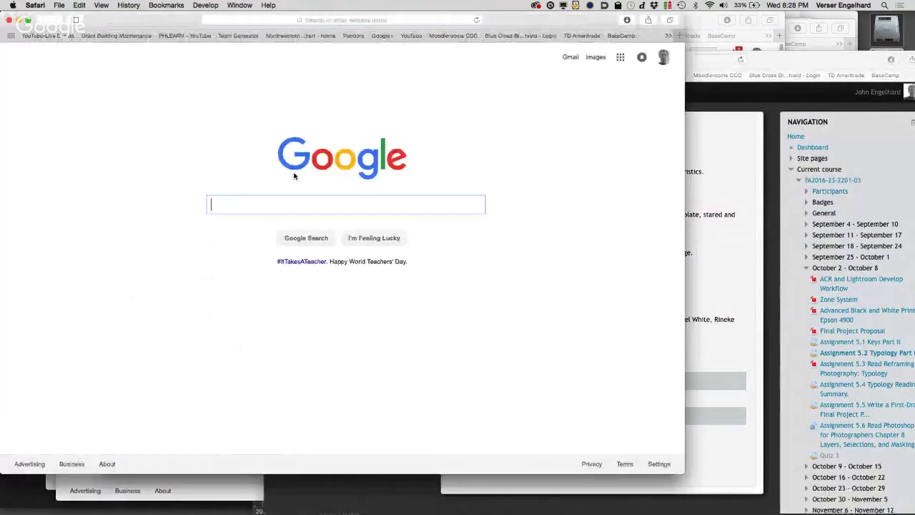
Search the web for "google images" and open the Google Images site from the results
text(googl)
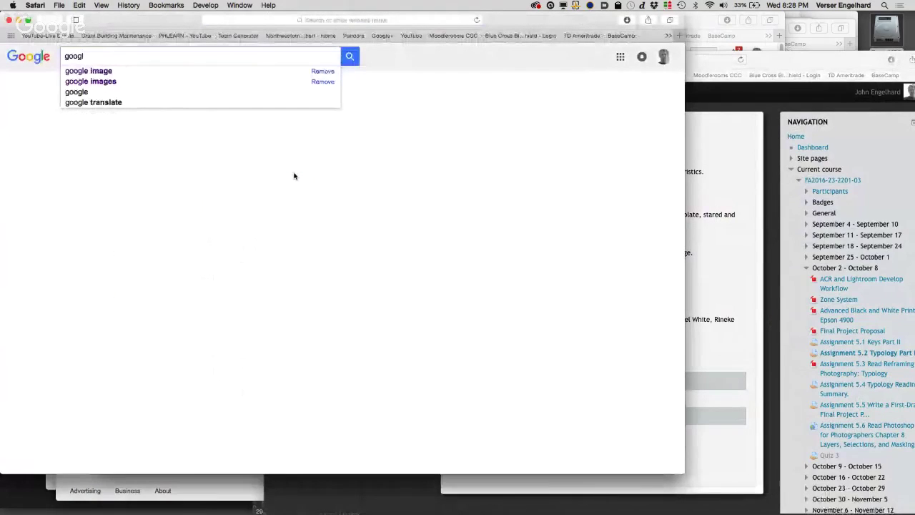
text(e imag)
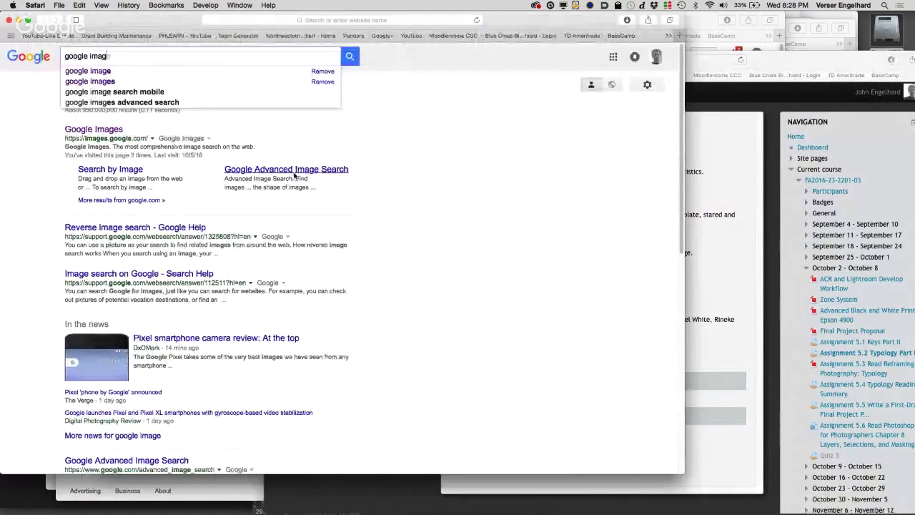
text(es)
key(Return)
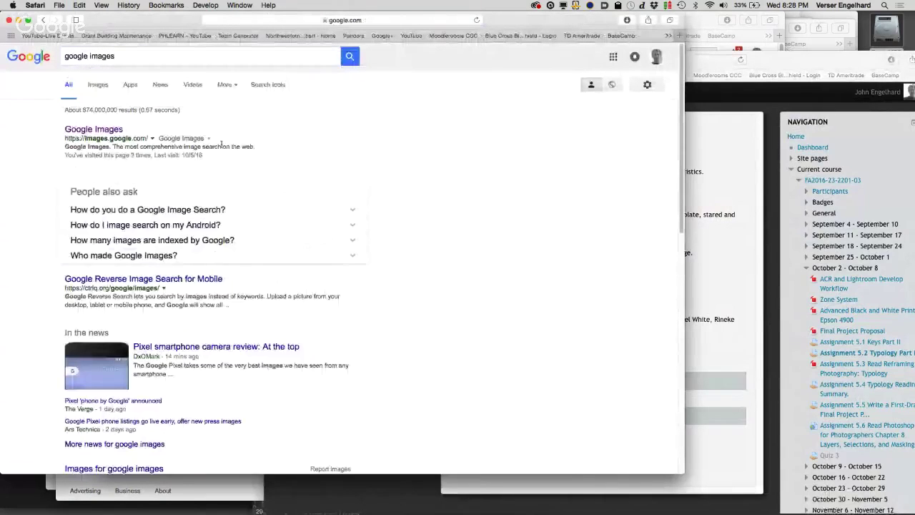
click(108, 130)
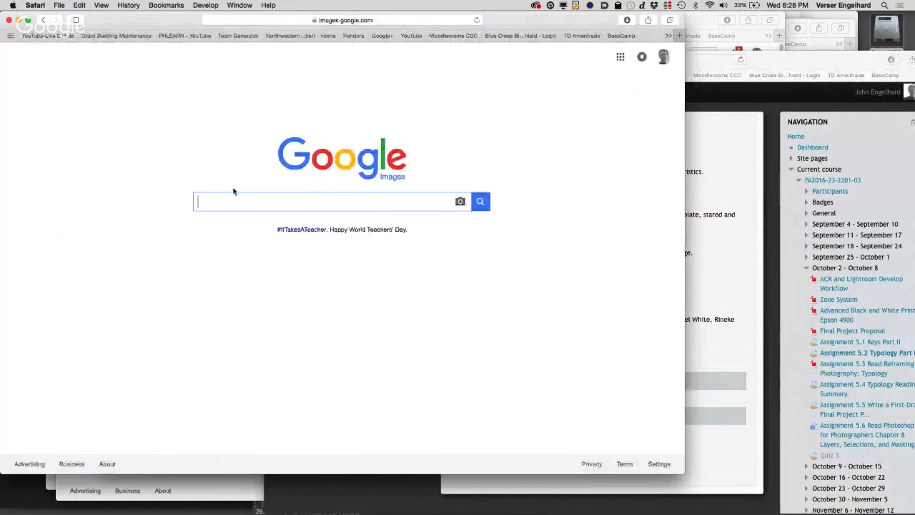
Search Google Images for the copied name "William Christenberry" and browse the resulting photographs
key(super+v)
key(Return)
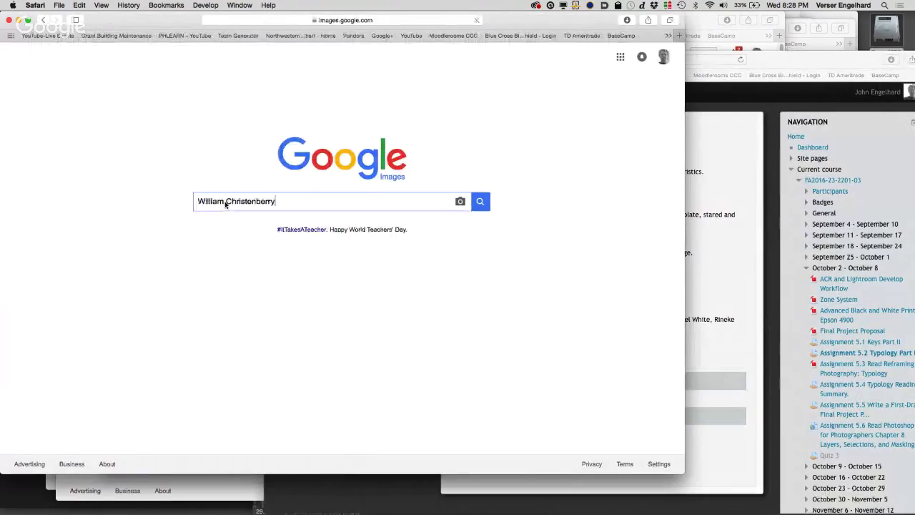
scroll(336, 304, down, 5)
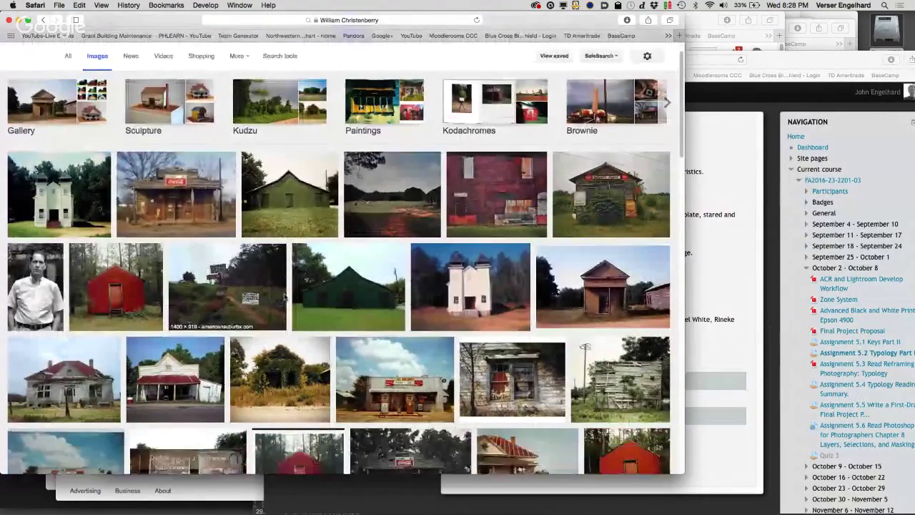
scroll(285, 297, down, 8)
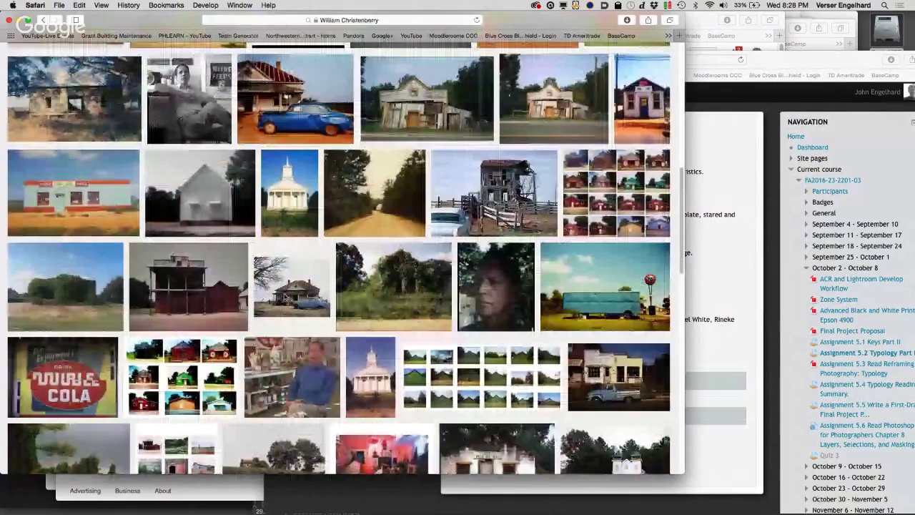
Preview Christenberry's grid of building photographs, show all its related images, and enlarge the 12-image "Christenberry Exposición" grid
click(613, 163)
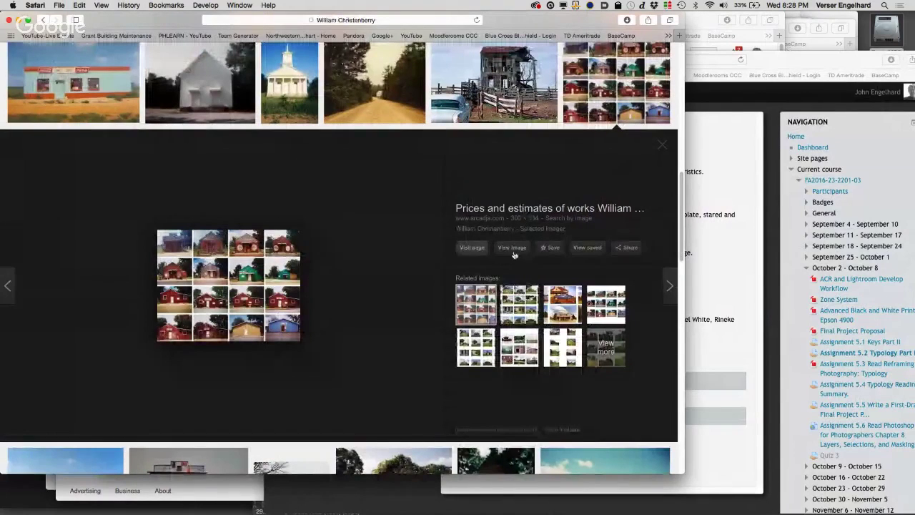
click(605, 346)
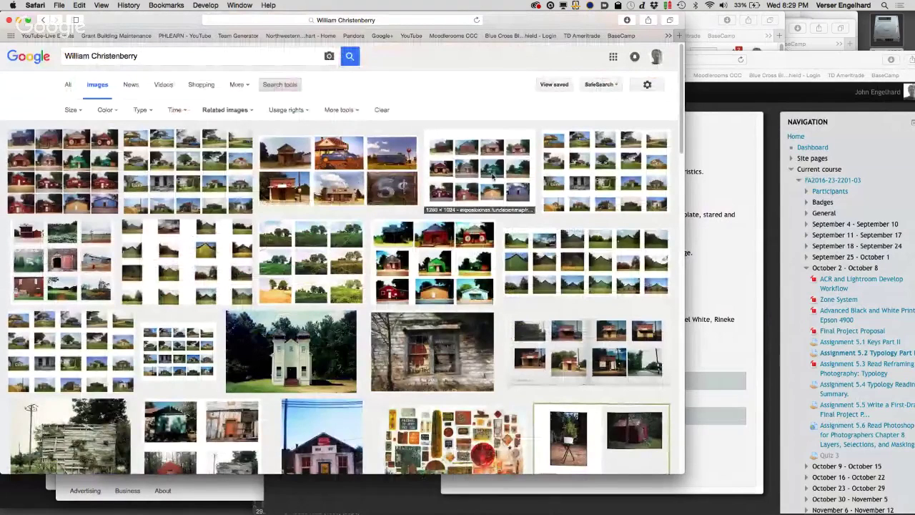
click(492, 177)
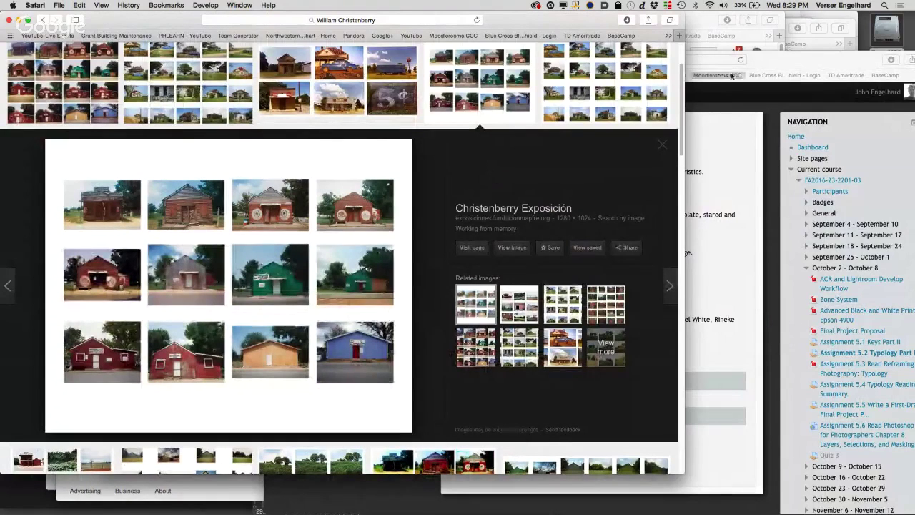
Switch to Photoshop and select the Black & White adjustment layer of the tree photograph
mouse_move(334, 504)
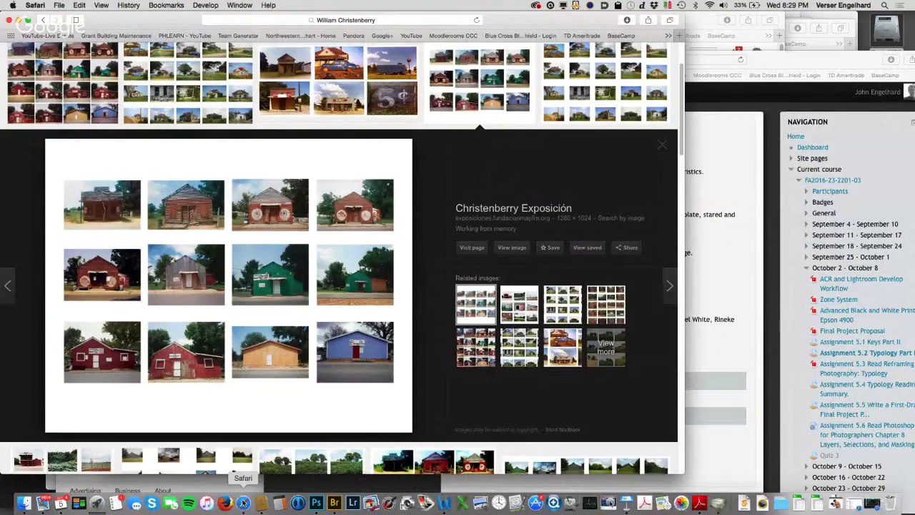
click(316, 503)
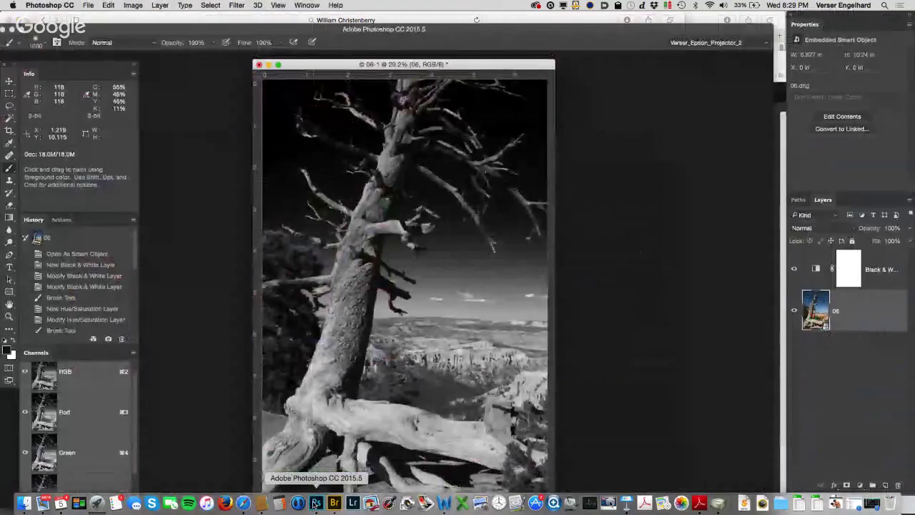
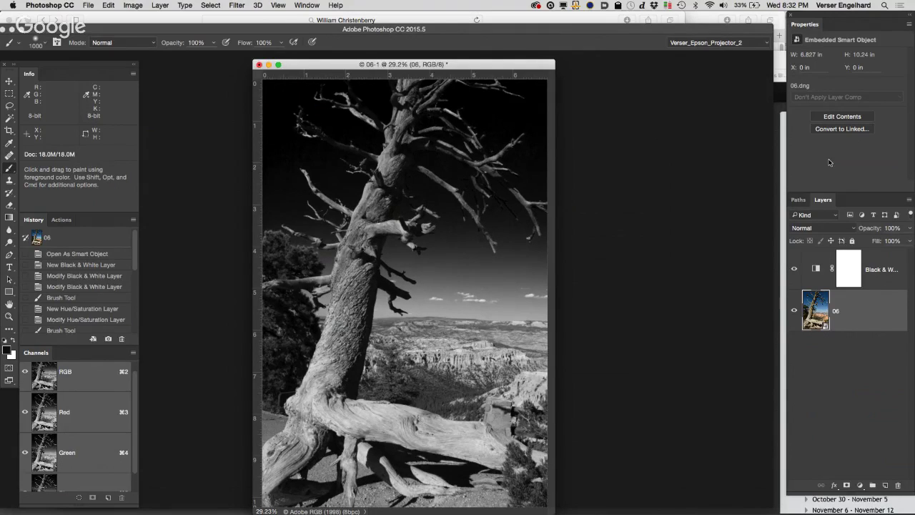
click(874, 264)
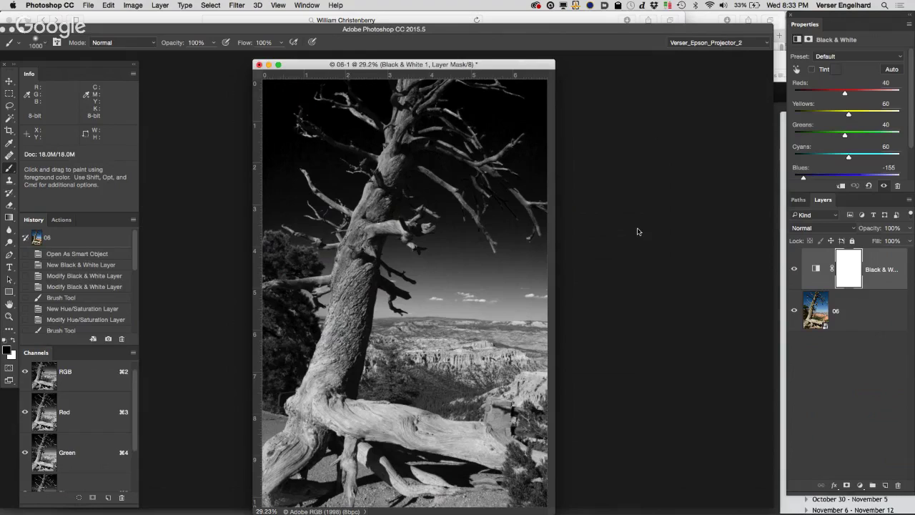
Try stamping all visible layers into a new layer above the Black & White layer, undoing each attempt
key(super+alt+shift+e)
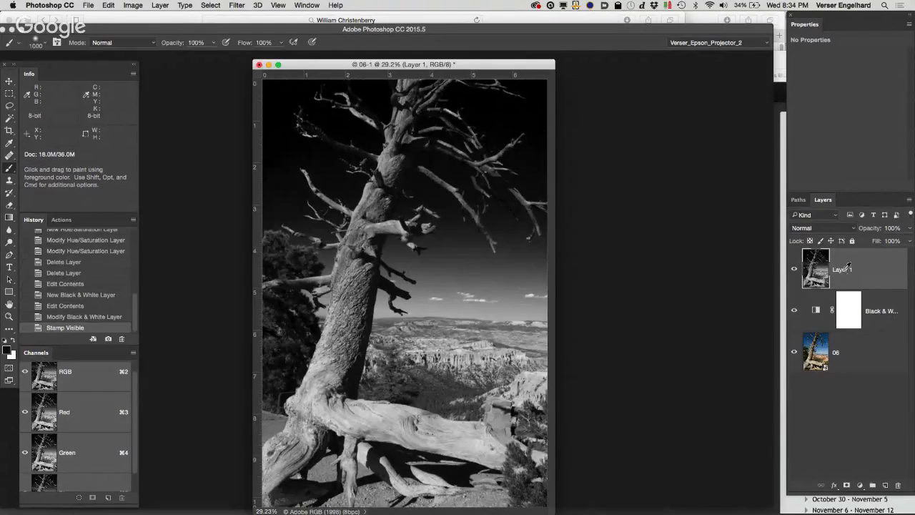
key(super+z)
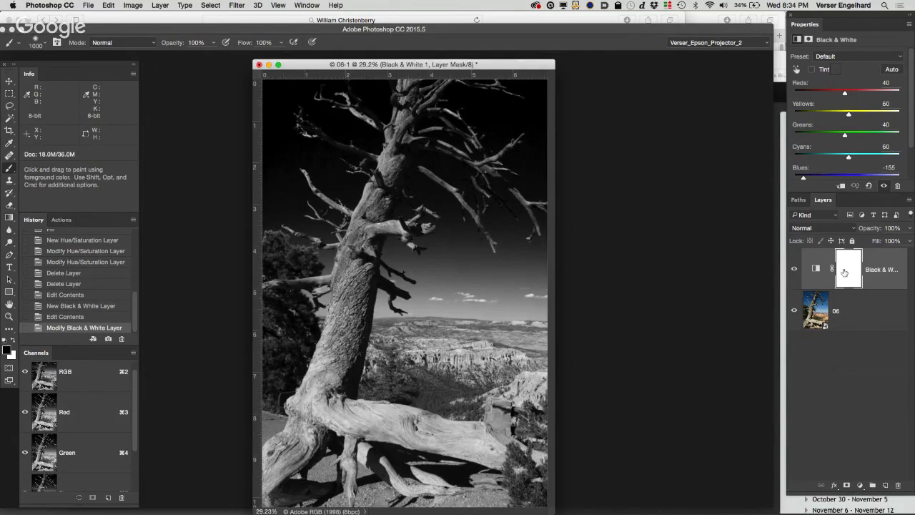
drag(844, 272, 846, 273)
key(super+alt+shift+e)
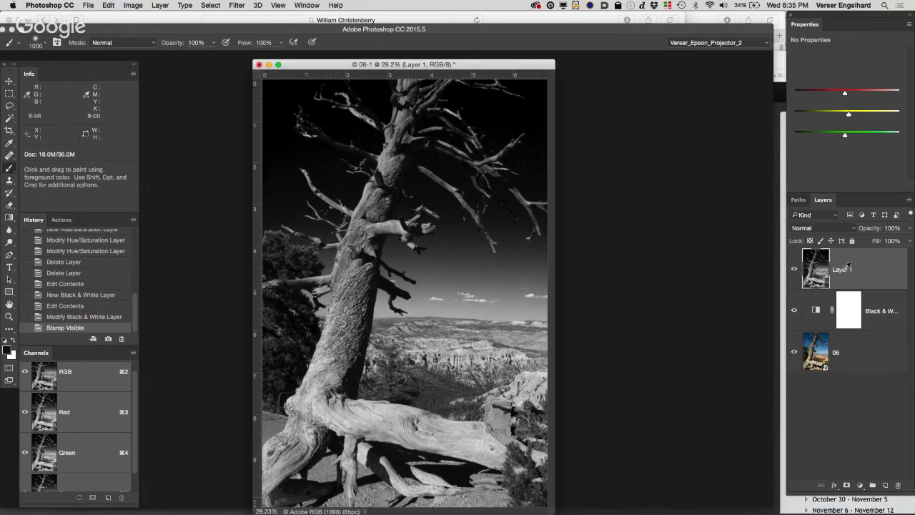
key(super+z)
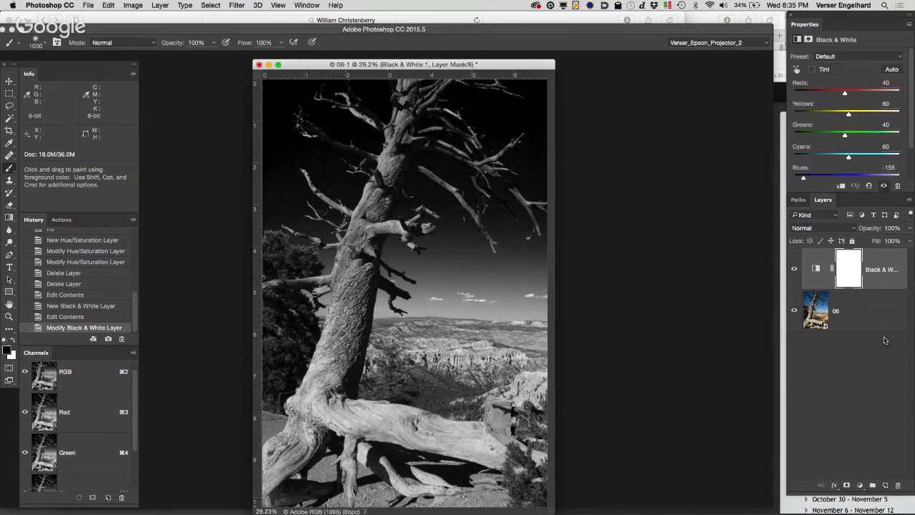
Create a new empty layer above the Black & White adjustment layer
click(886, 485)
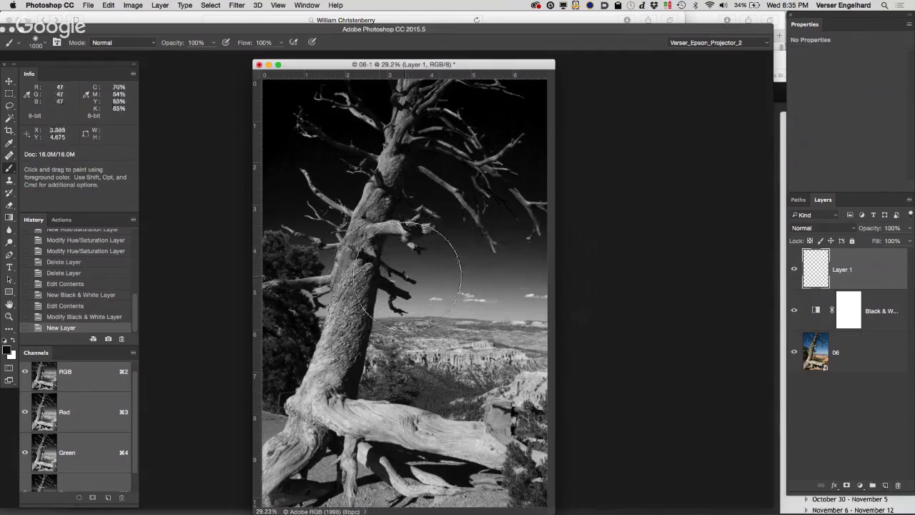
Try stamping the visible layers above a large soft black spot painted on the empty layer, and delete both layers
mouse_move(407, 277)
mouse_down()
mouse_move(367, 266)
mouse_move(388, 302)
mouse_up()
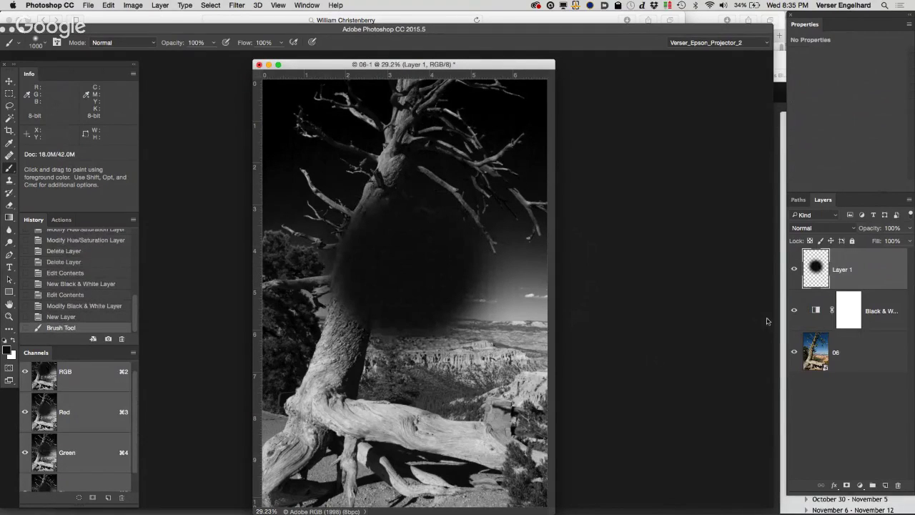
key(super+alt+shift+e)
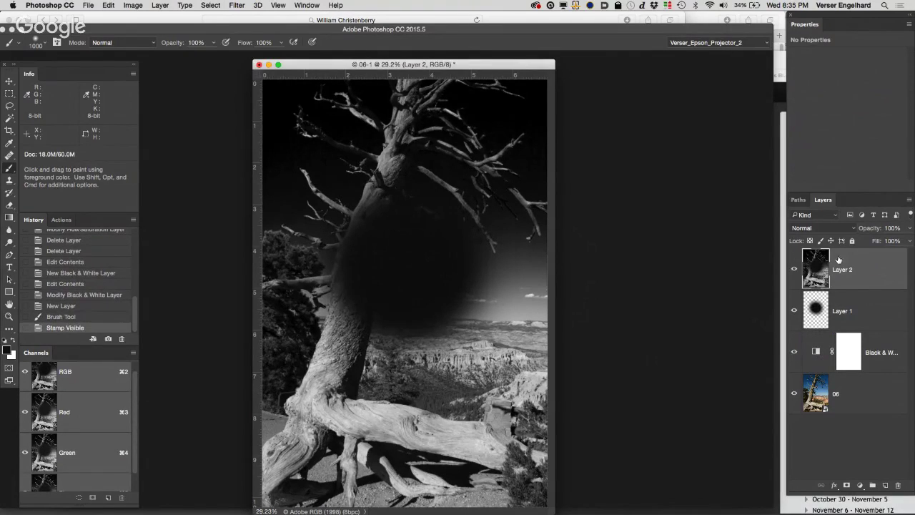
drag(876, 265, 898, 485)
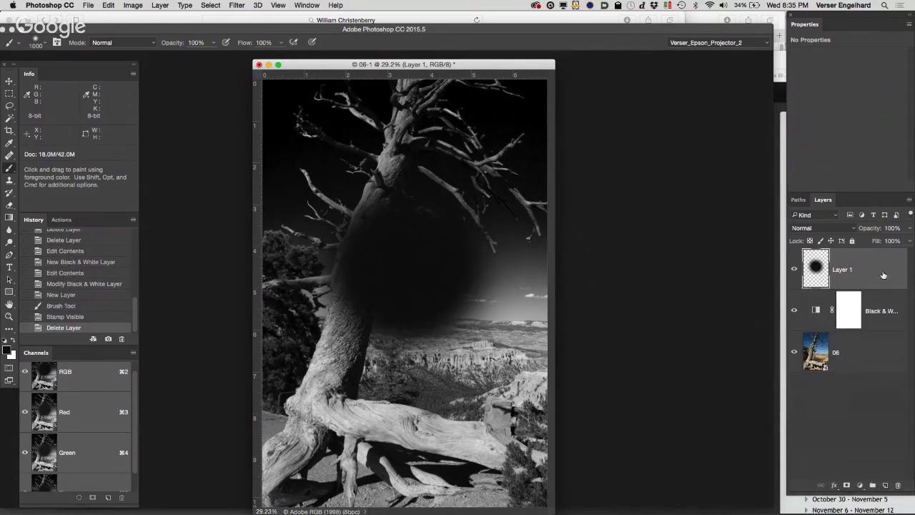
drag(883, 274, 898, 484)
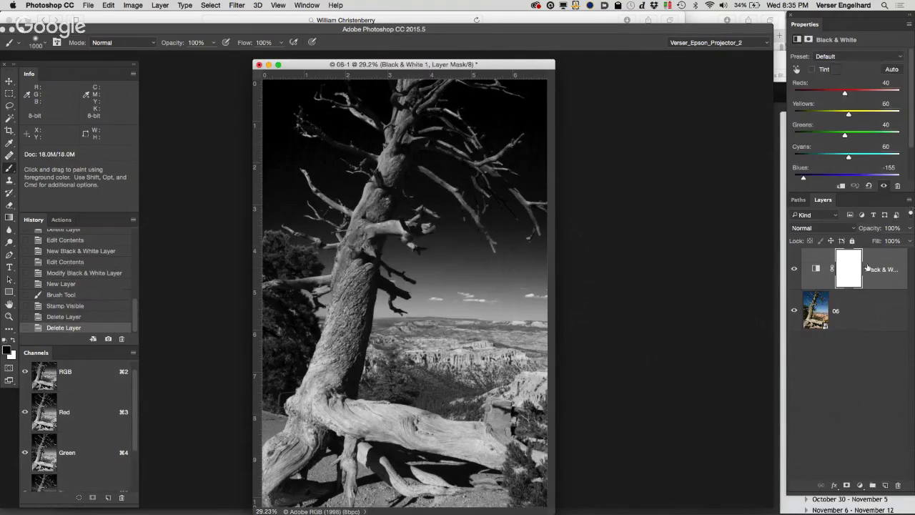
Try stamping all visible layers directly above the 06 smart object, deleting the stamped layer after each of two attempts
click(876, 310)
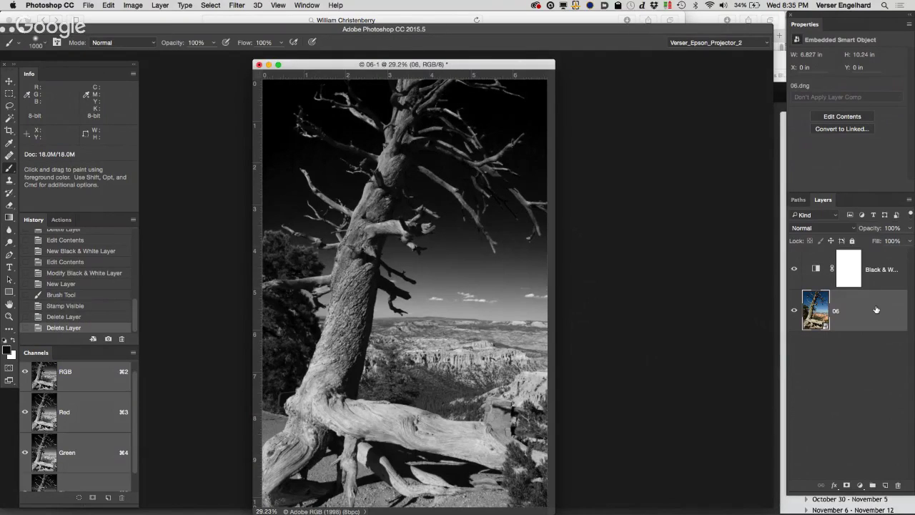
key(super+alt+shift+e)
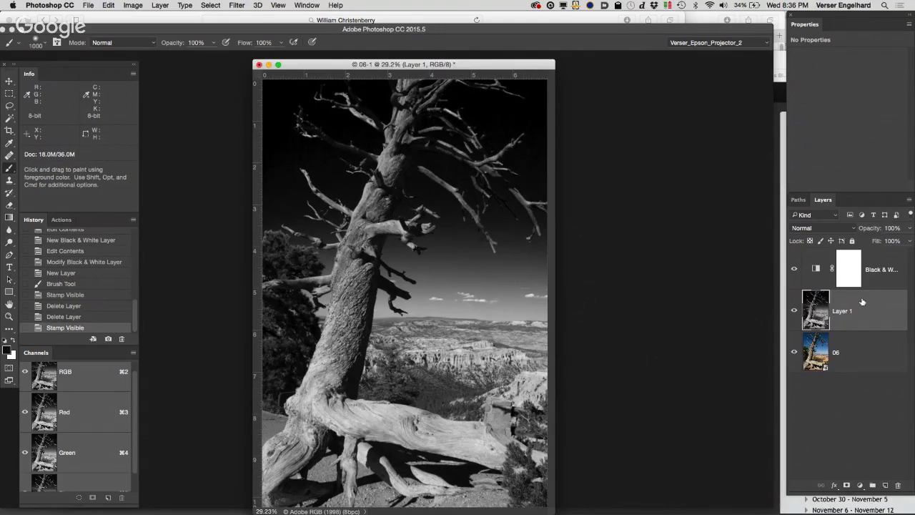
drag(865, 306, 899, 487)
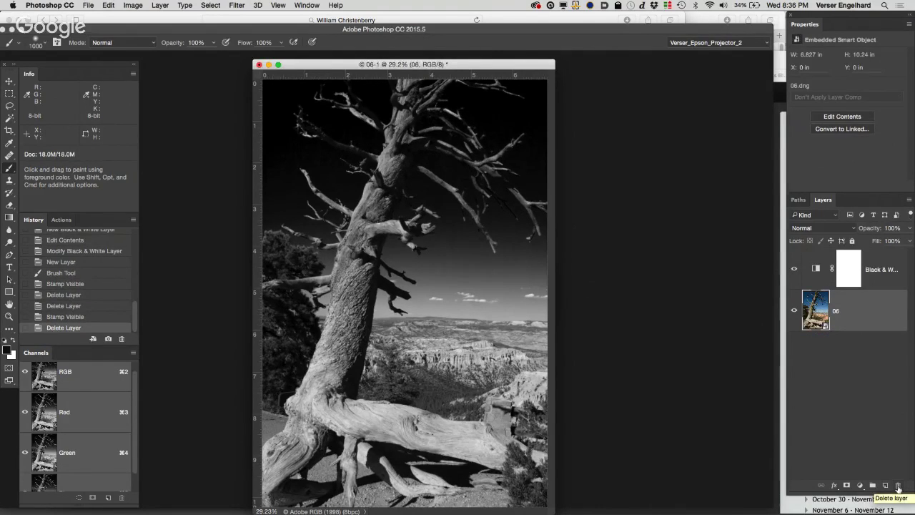
key(super+alt+shift+e)
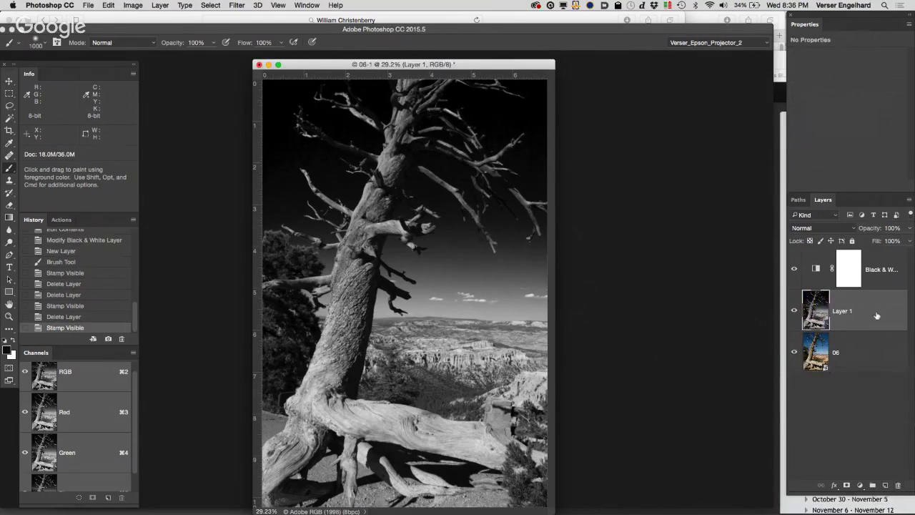
drag(876, 315, 897, 485)
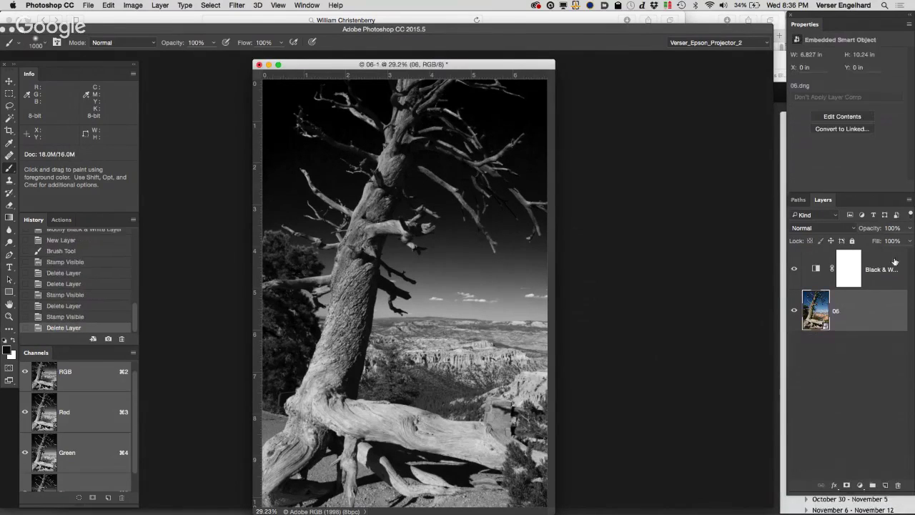
Stamp all visible layers into a new layer above the Black & White adjustment layer
click(884, 275)
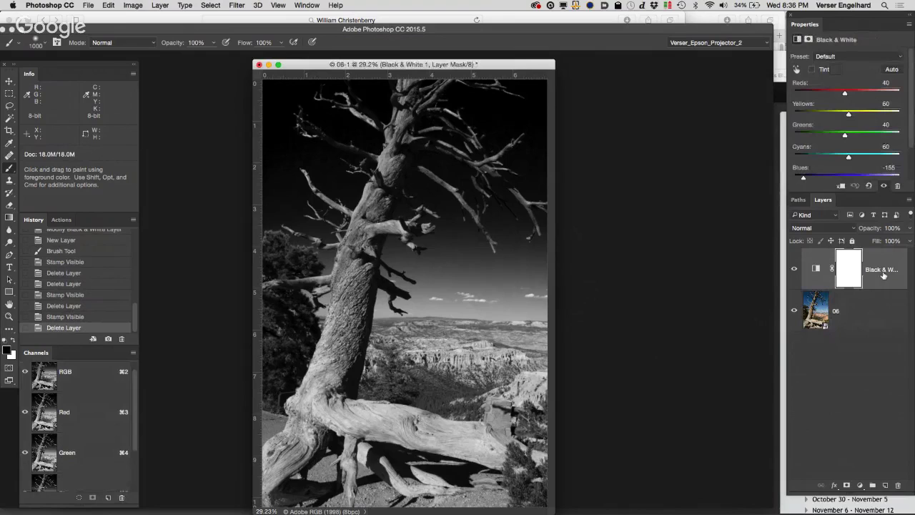
key(super+alt+shift+e)
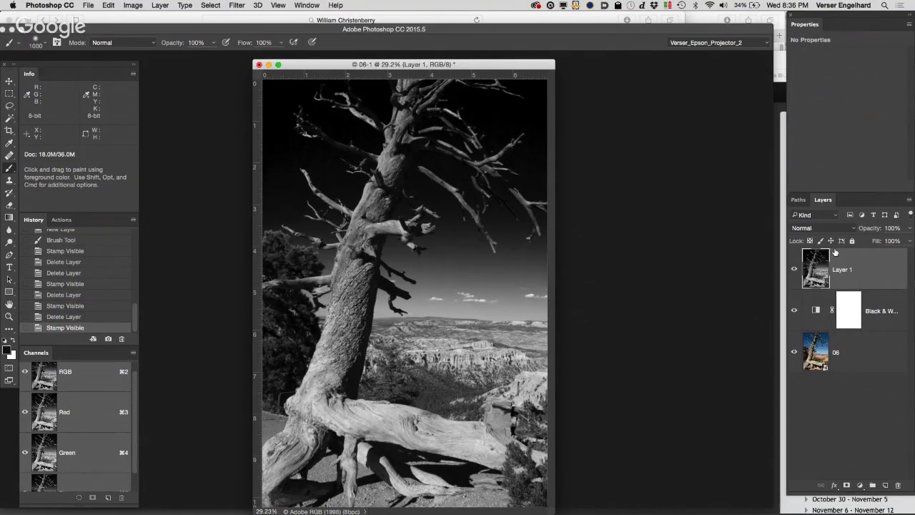
click(240, 5)
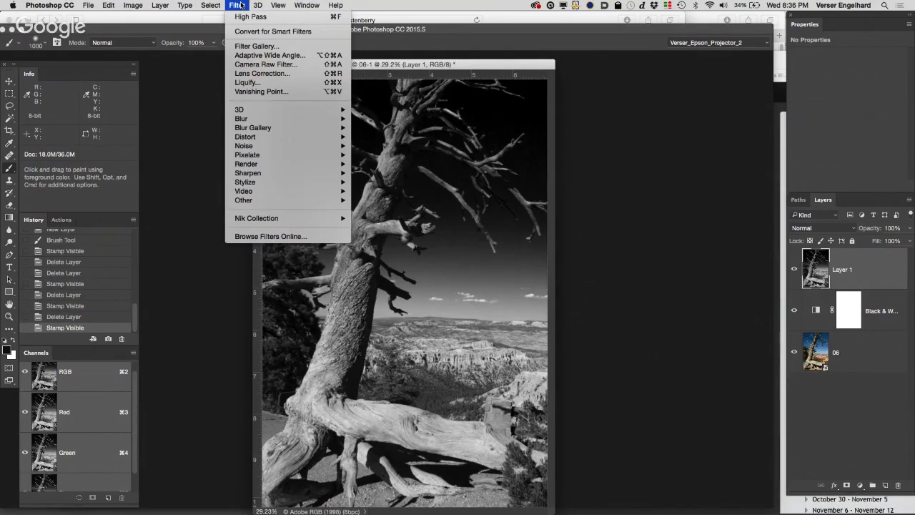
mouse_move(249, 203)
click(885, 262)
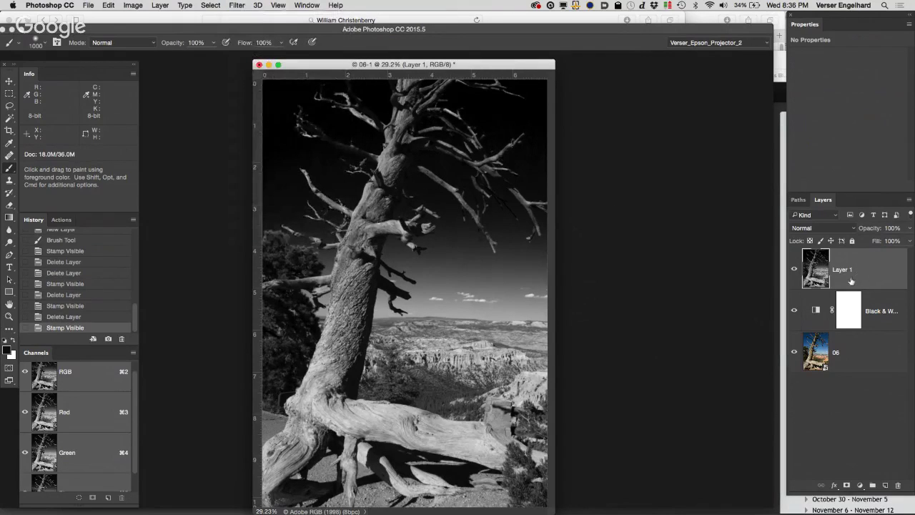
Apply the High Pass filter to the stamped layer with a radius of about 1.1 pixels
click(236, 5)
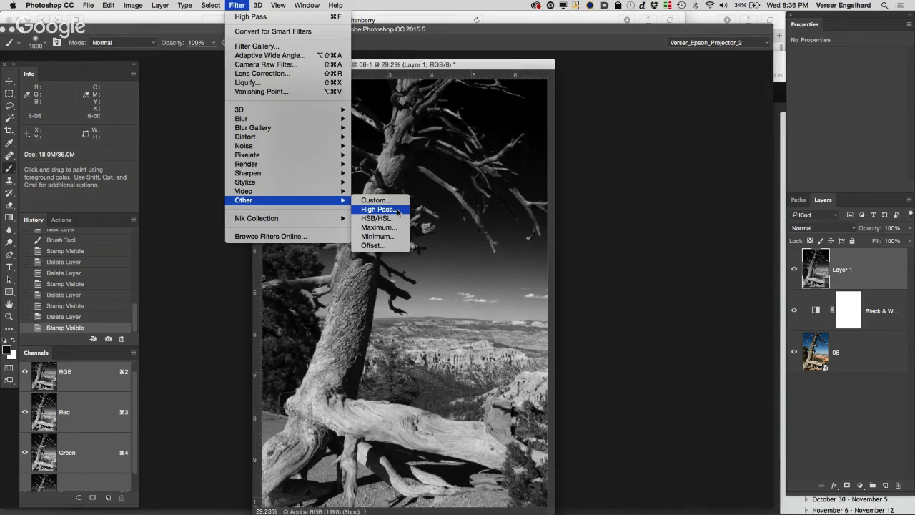
click(398, 211)
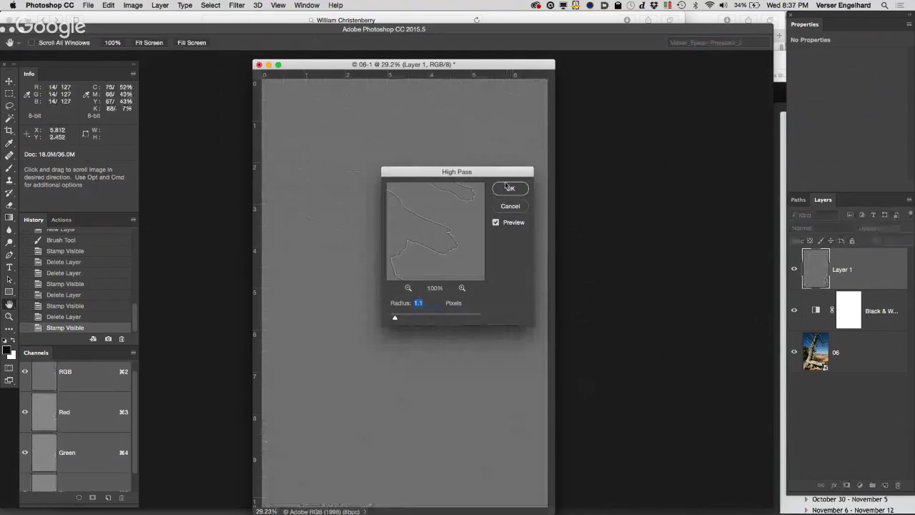
drag(498, 172, 684, 112)
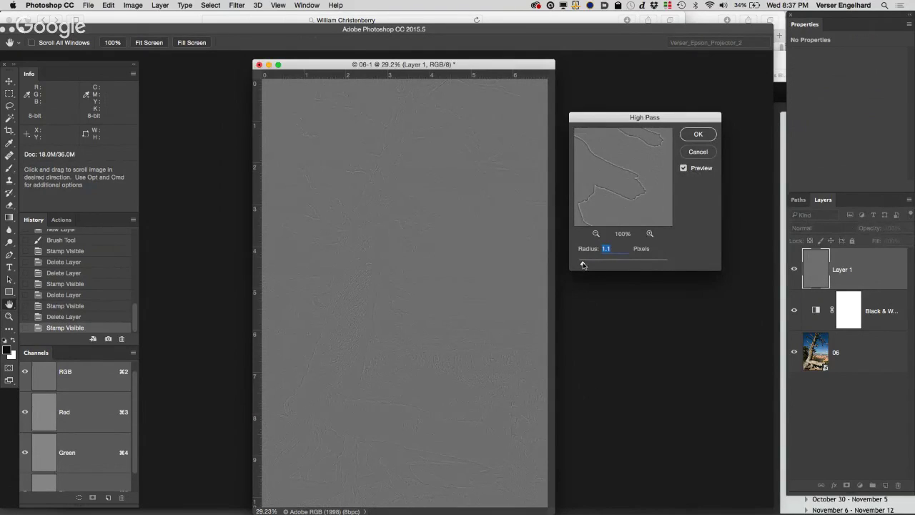
drag(583, 265, 582, 266)
mouse_move(582, 265)
mouse_down()
mouse_move(641, 264)
mouse_move(583, 264)
mouse_up()
click(698, 135)
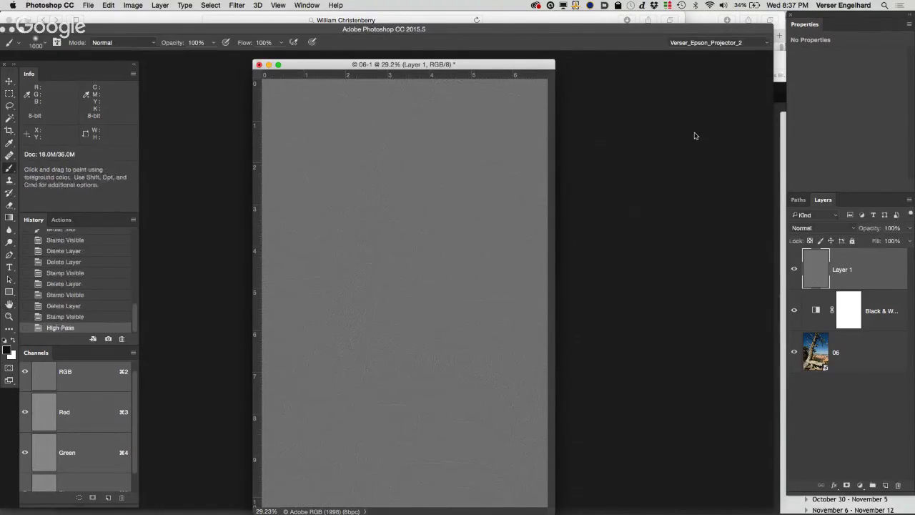
Set the blending mode of the High Pass layer to Overlay
click(842, 229)
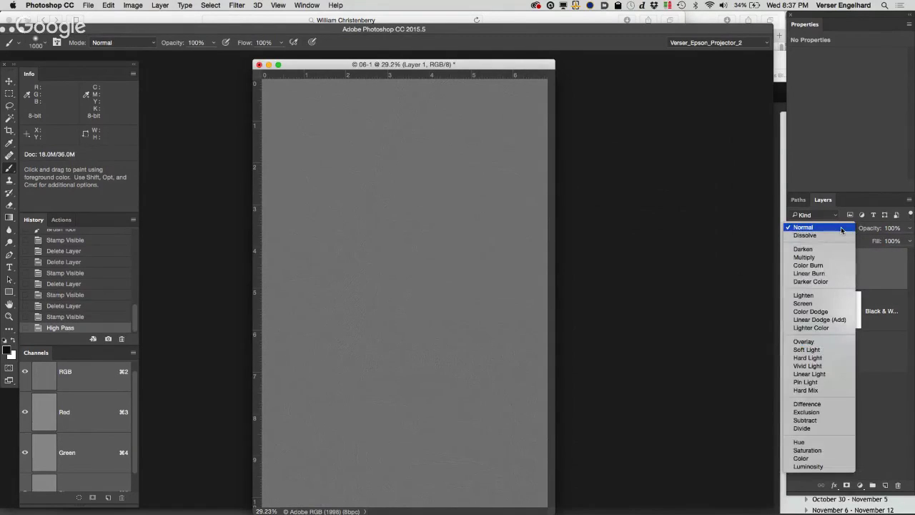
click(842, 228)
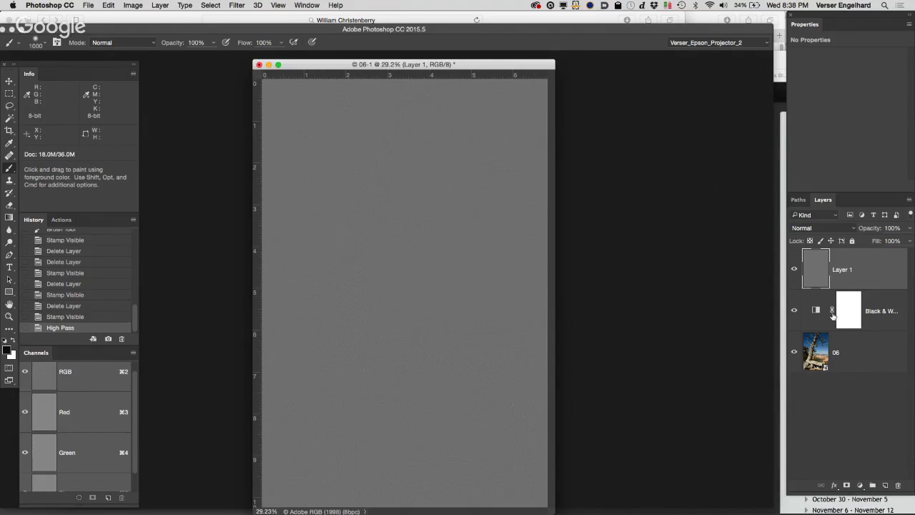
click(825, 227)
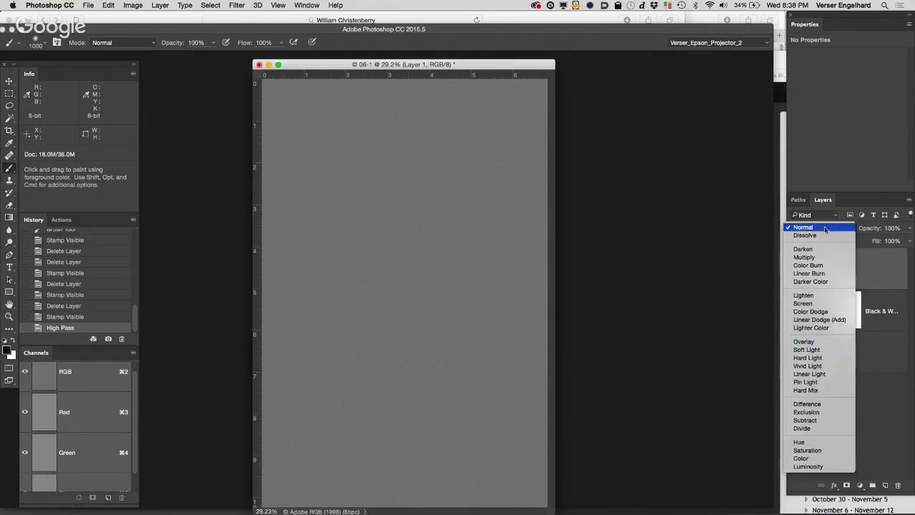
click(826, 344)
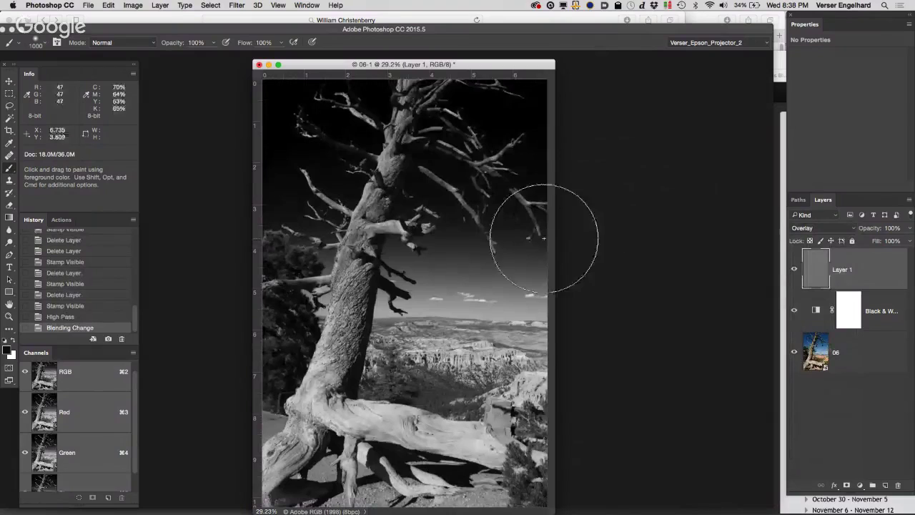
Compare the tree bark at 100% with the High Pass layer repeatedly hidden and shown
key(z)
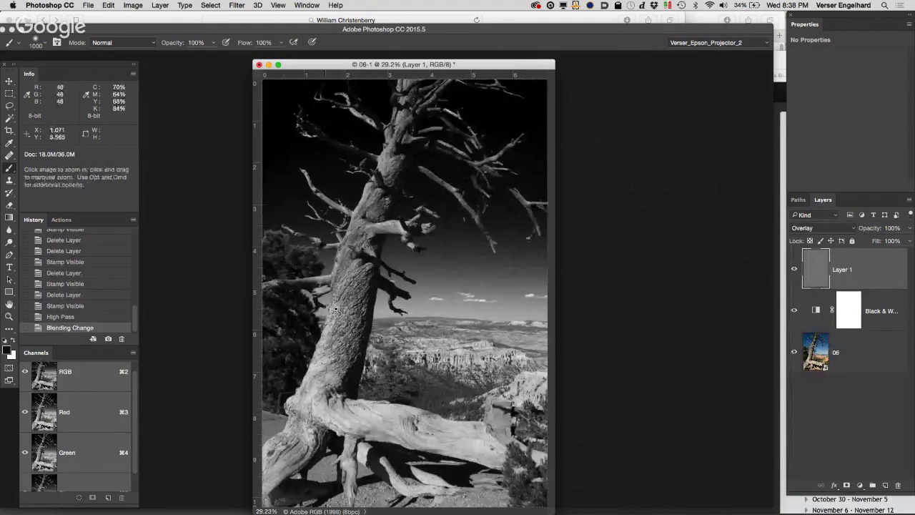
click(336, 309)
click(357, 319)
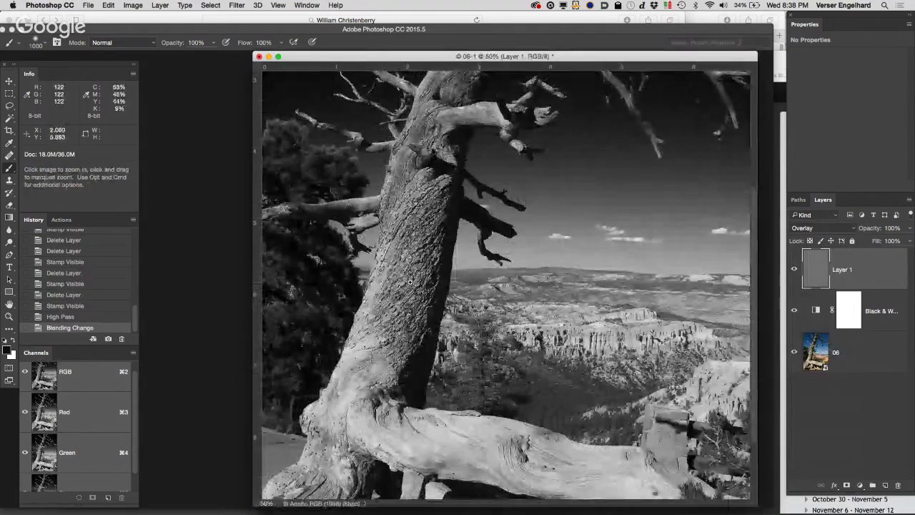
click(410, 282)
click(409, 282)
key(b)
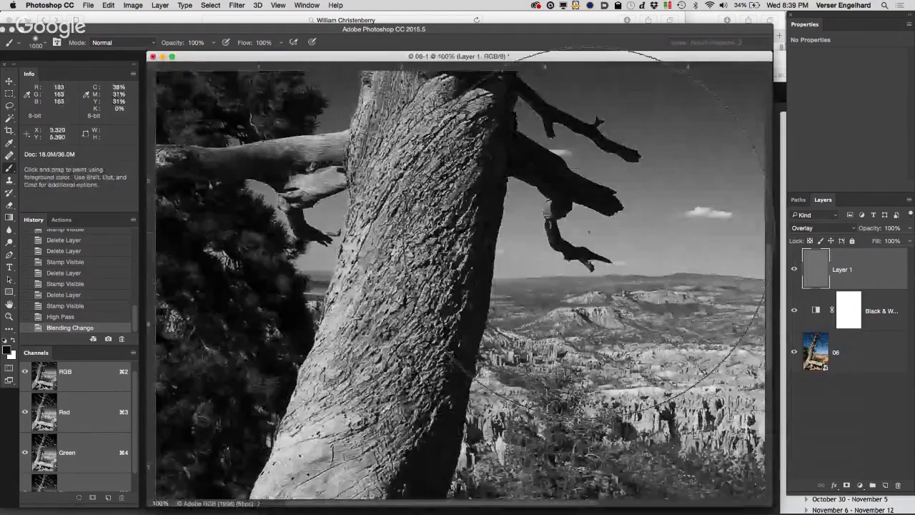
click(793, 271)
click(793, 270)
click(793, 271)
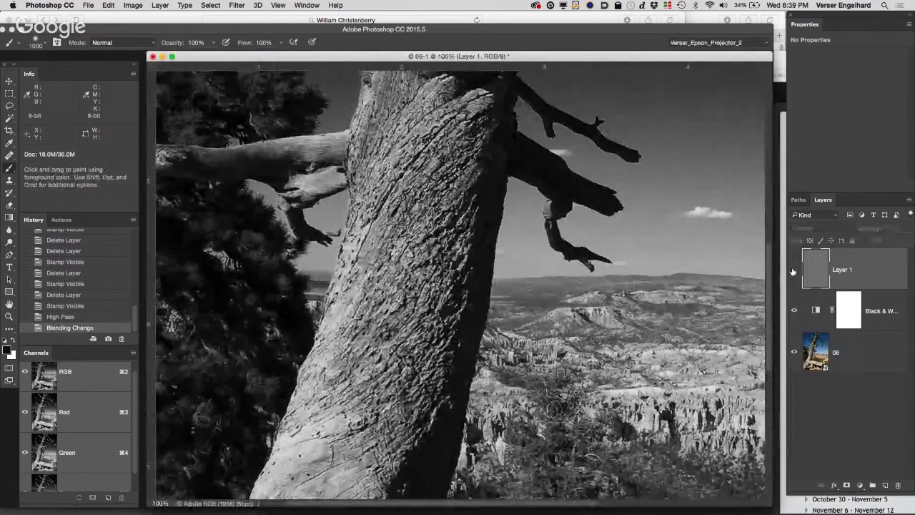
click(793, 271)
click(793, 271)
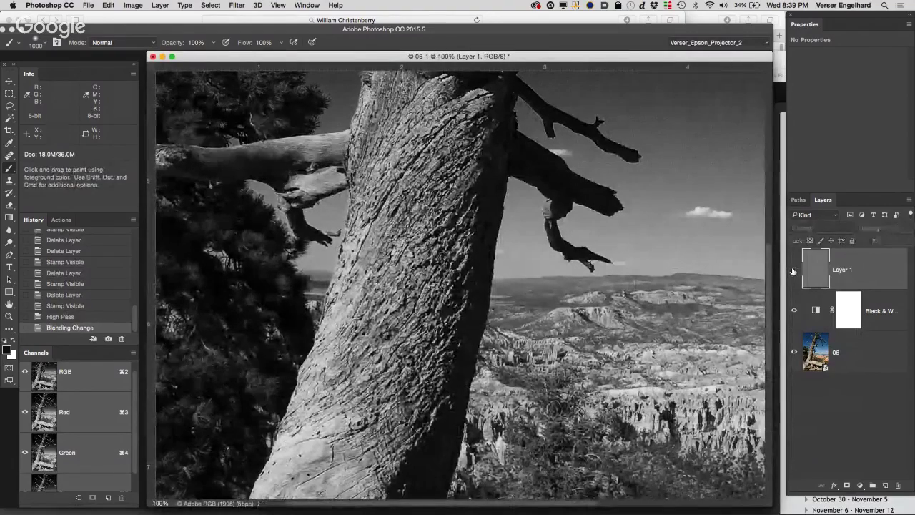
click(793, 271)
click(793, 271)
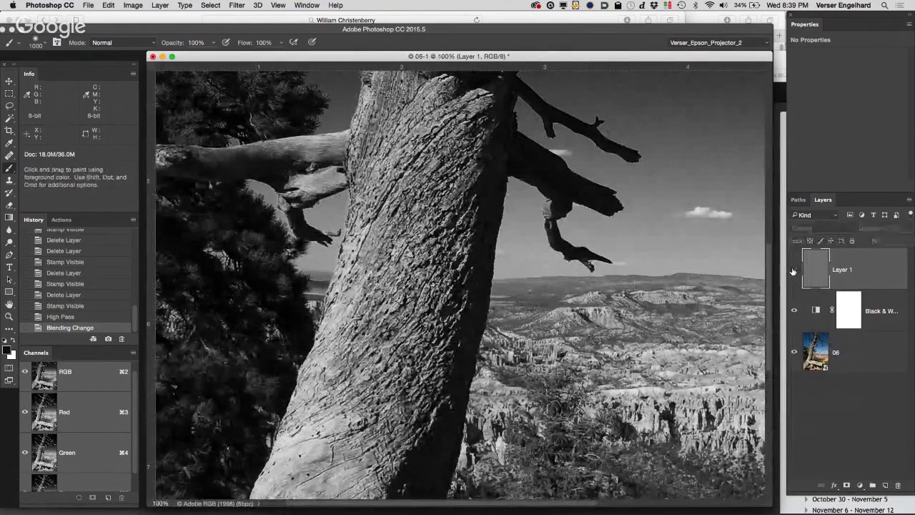
click(793, 271)
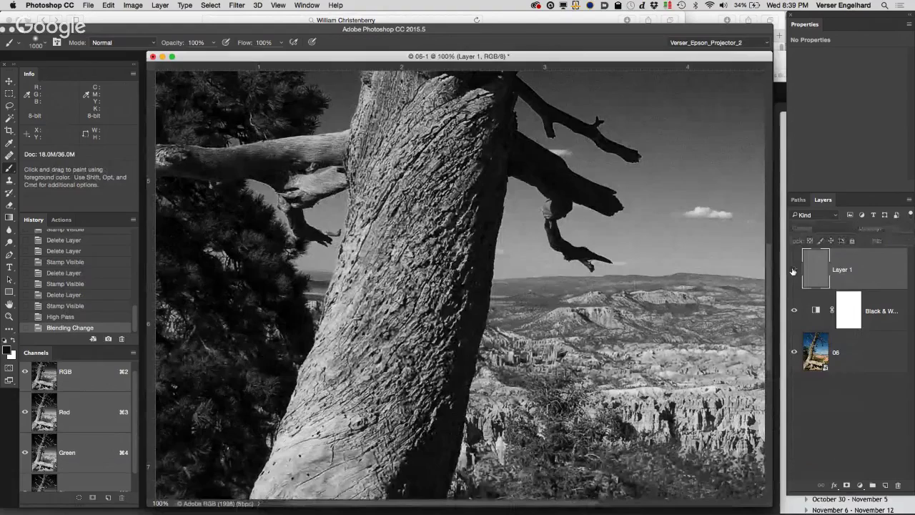
click(793, 271)
click(793, 271)
click(793, 271)
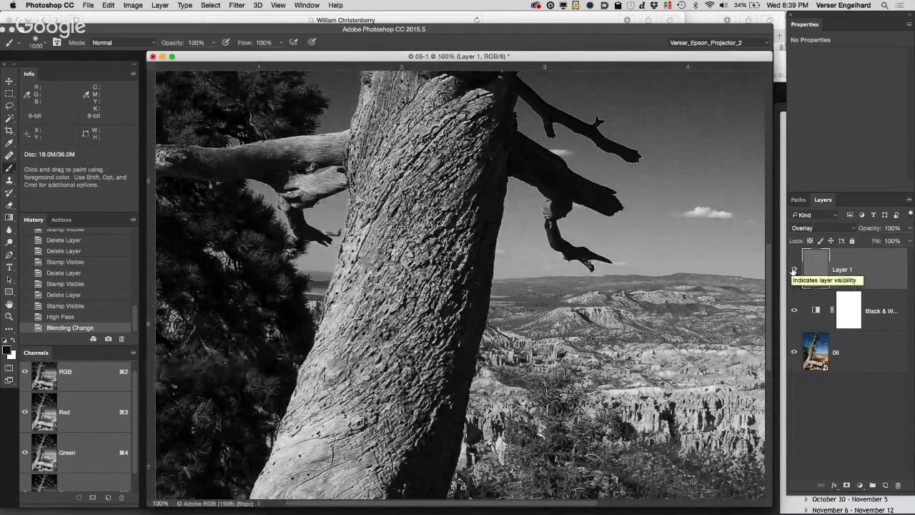
click(793, 271)
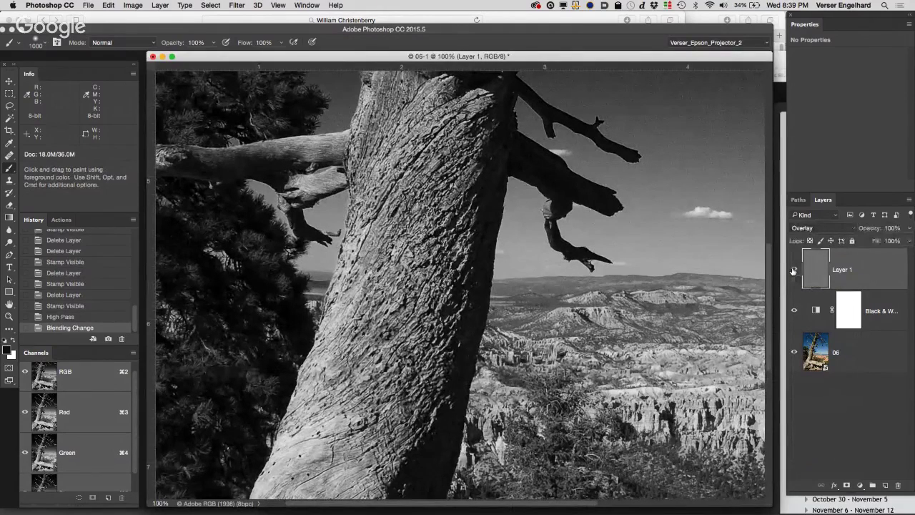
click(793, 271)
click(793, 271)
click(794, 272)
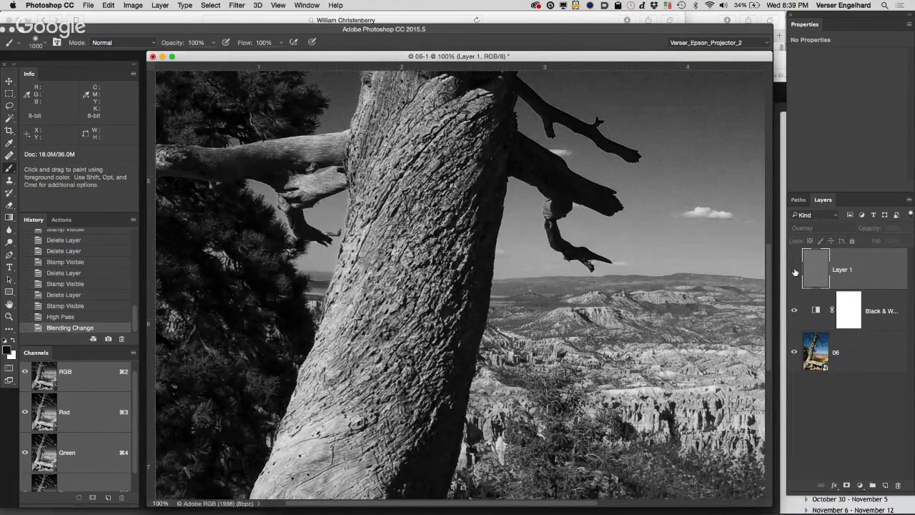
click(795, 270)
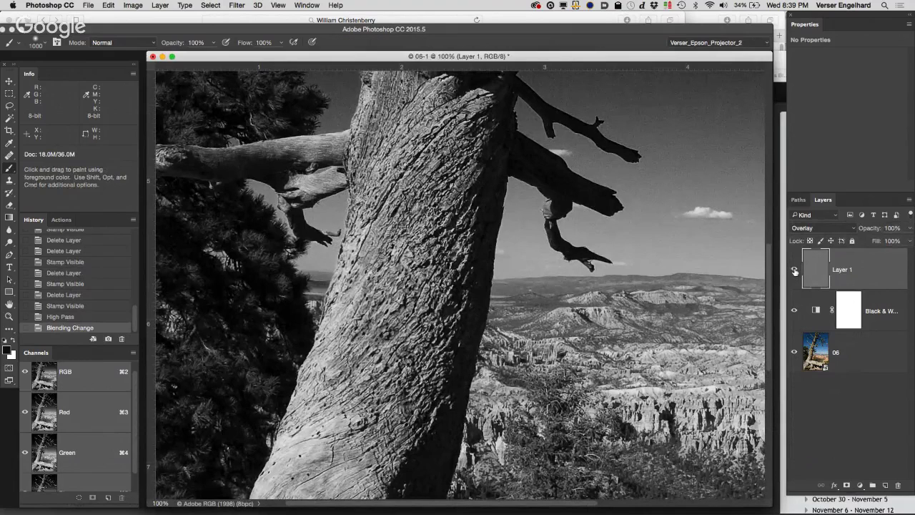
click(795, 271)
click(794, 271)
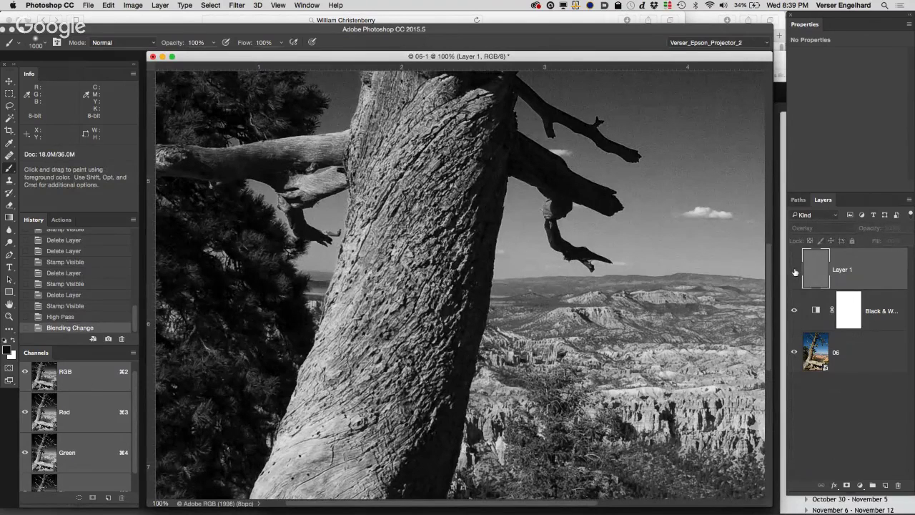
click(794, 271)
Rename the High Pass layer "Sharpening" and make it visible
double_click(845, 271)
text(Sharpening)
key(Return)
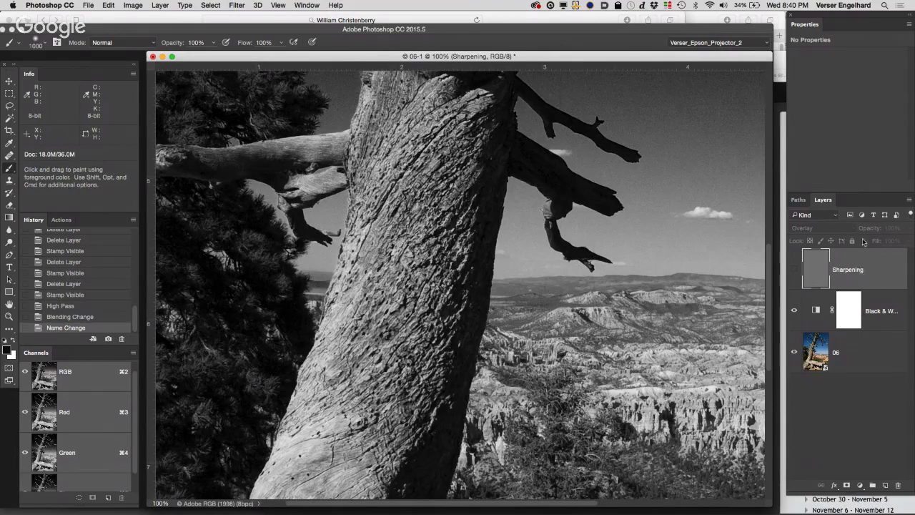
click(795, 269)
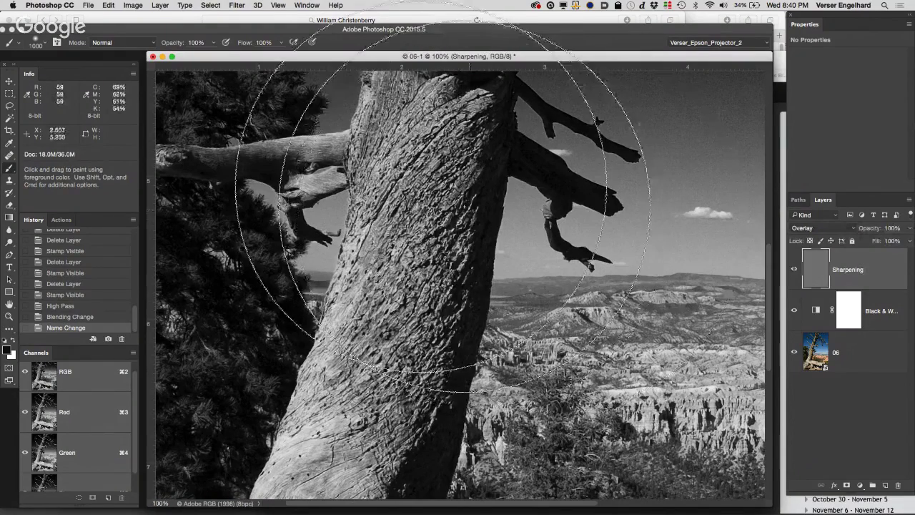
click(88, 6)
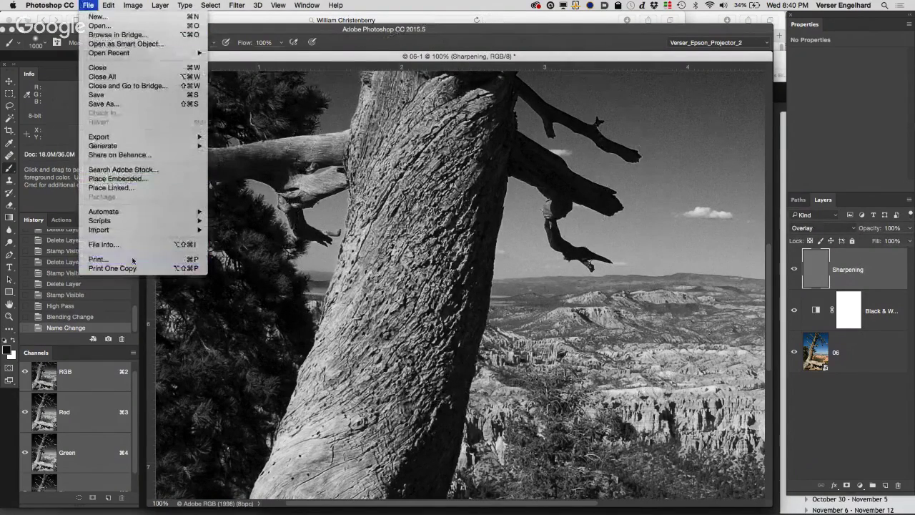
key(Escape)
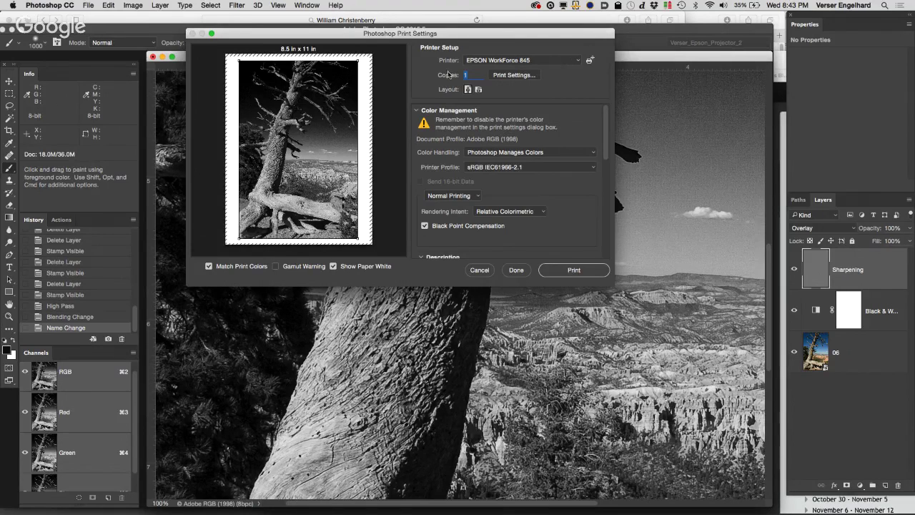
click(514, 269)
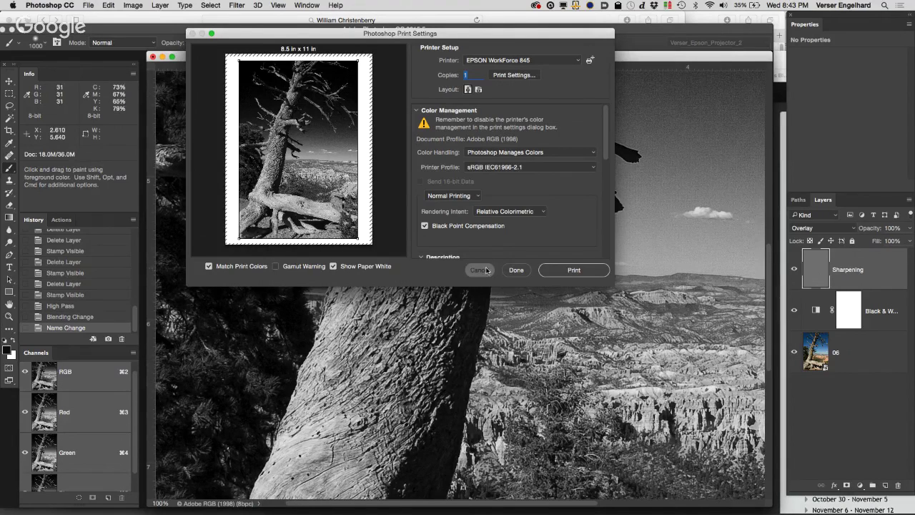
Open the print settings, choose the EPSON Epson Stylus Pro 4900 printer and set color handling to Photoshop Manages Colors
click(86, 5)
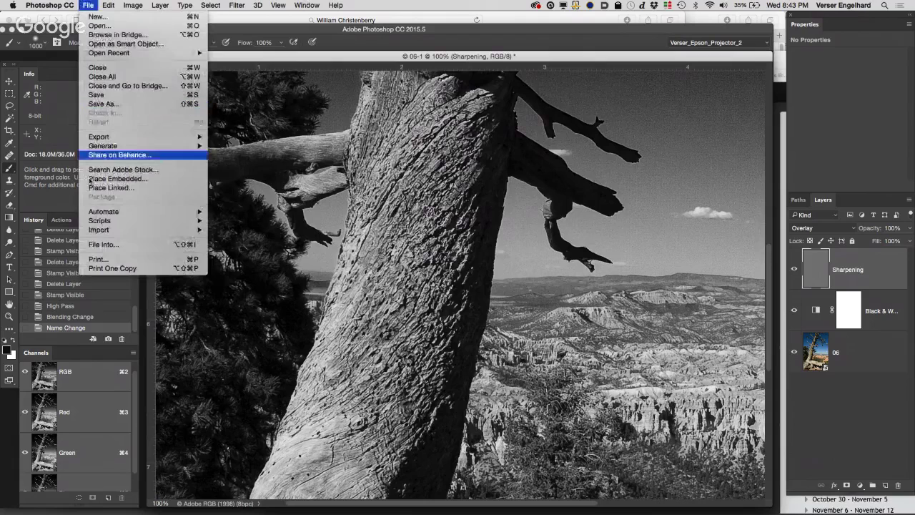
click(97, 259)
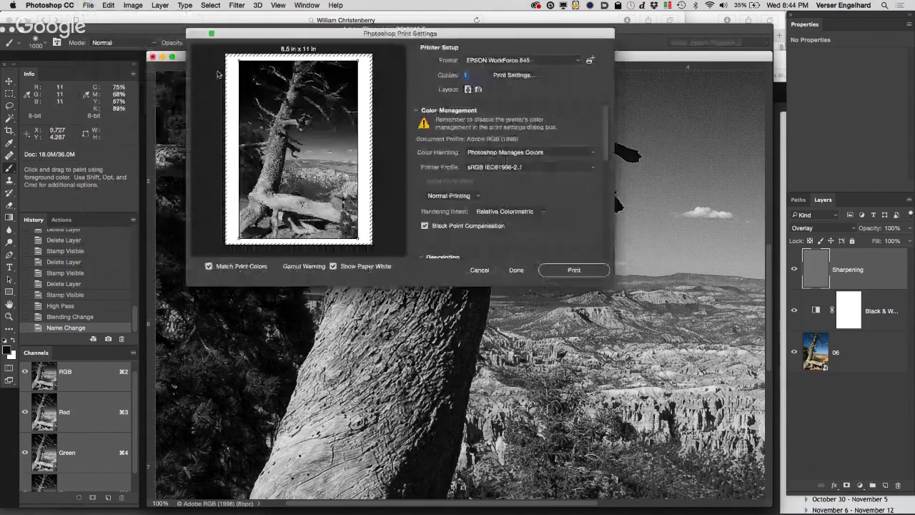
click(550, 60)
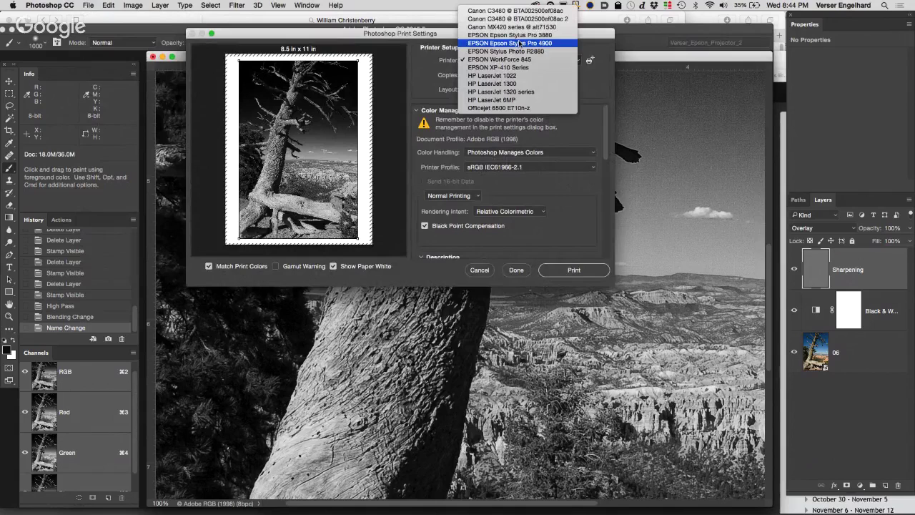
click(520, 43)
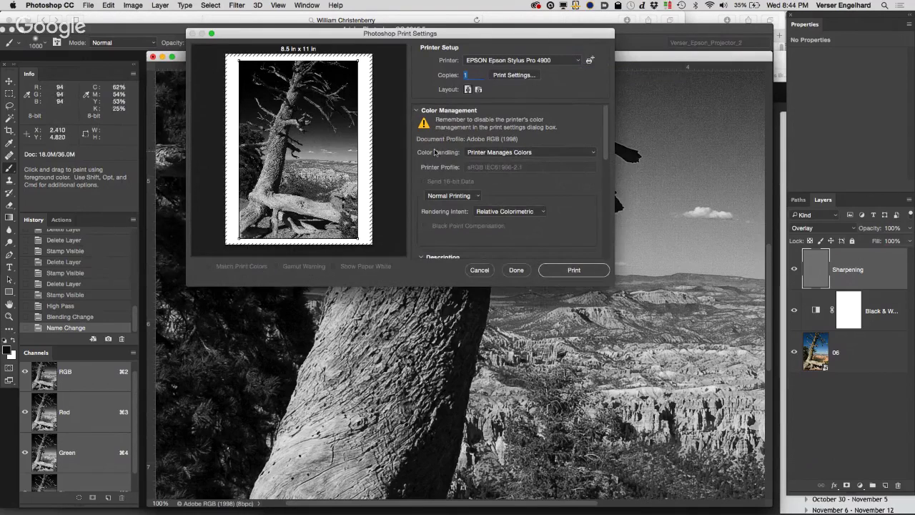
click(551, 154)
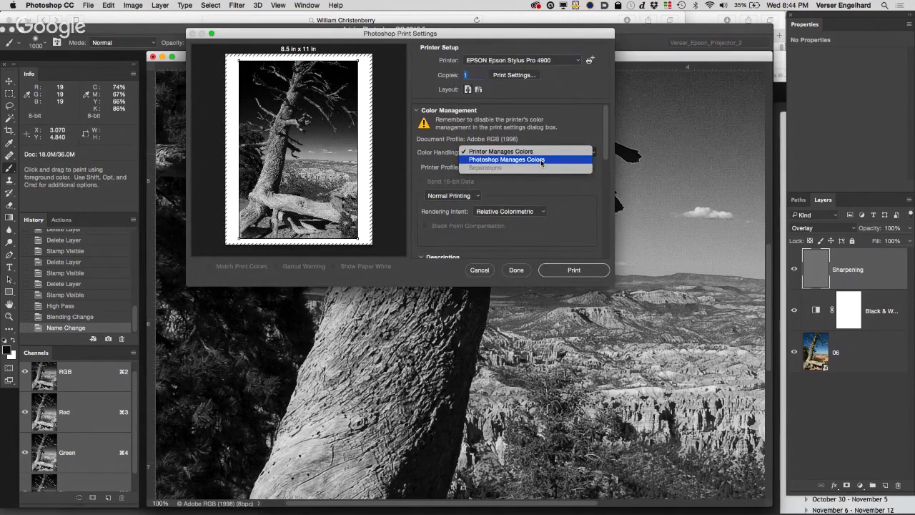
click(541, 160)
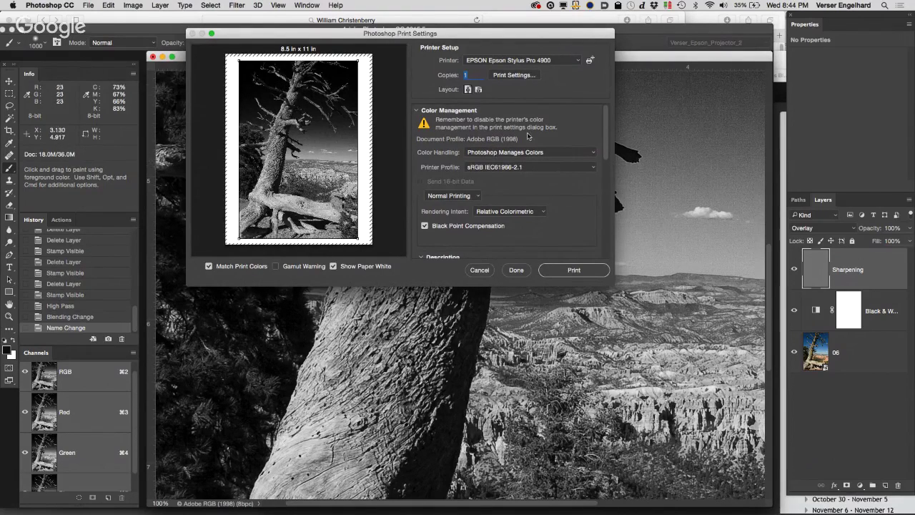
Review the printer's paper size choices, including the Super A3 / B 13 x 19 in variants, then close the print settings
click(513, 76)
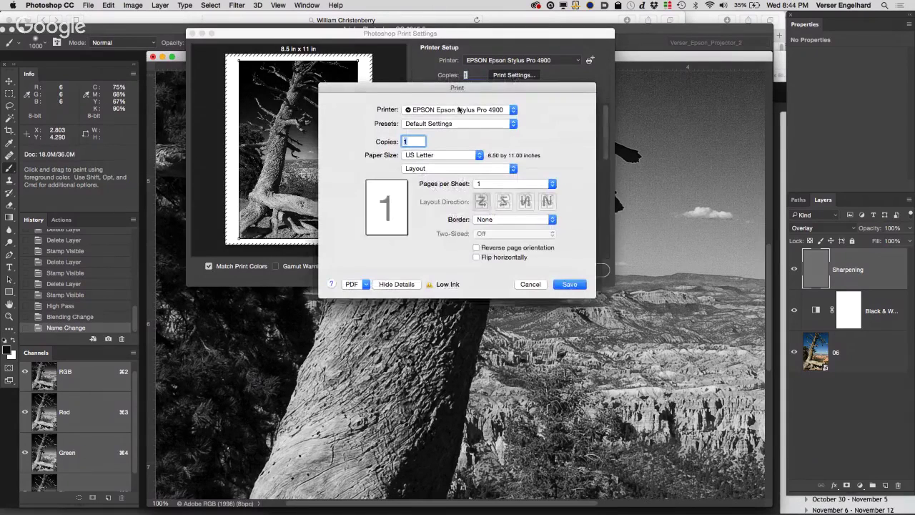
click(457, 155)
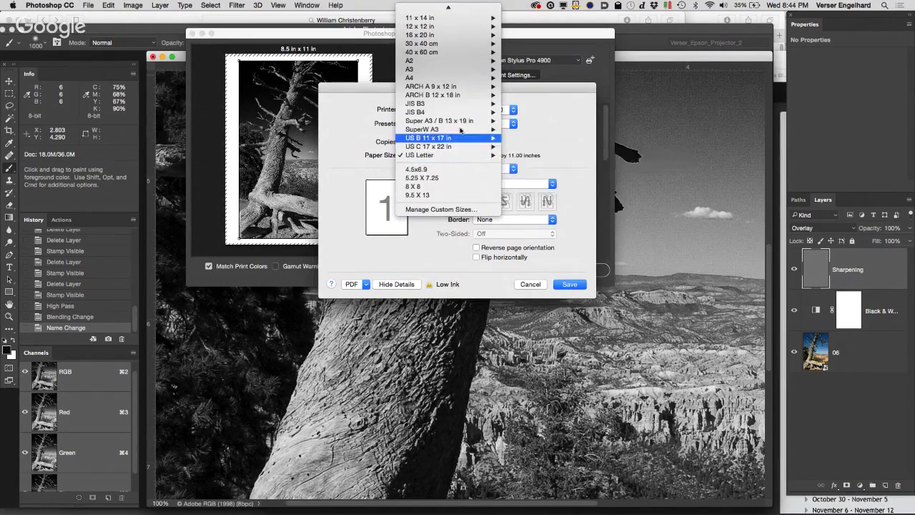
mouse_move(456, 120)
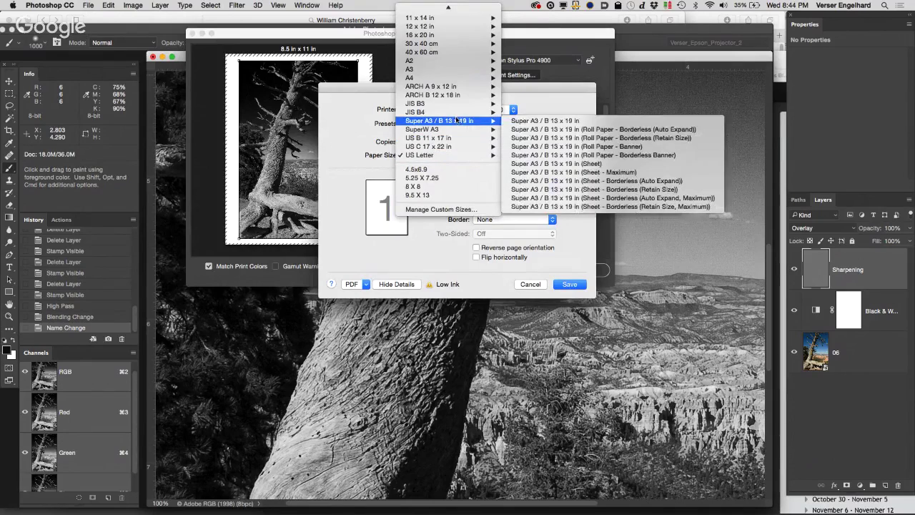
click(515, 116)
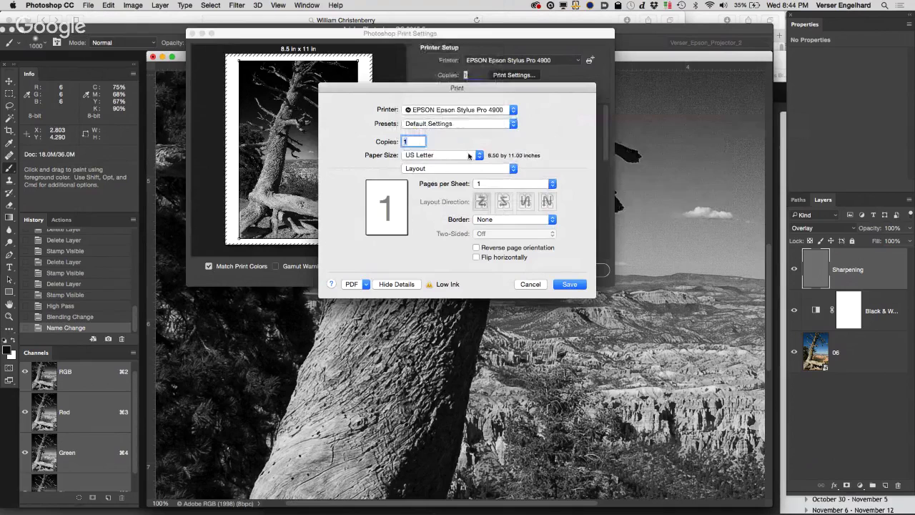
click(533, 284)
click(512, 272)
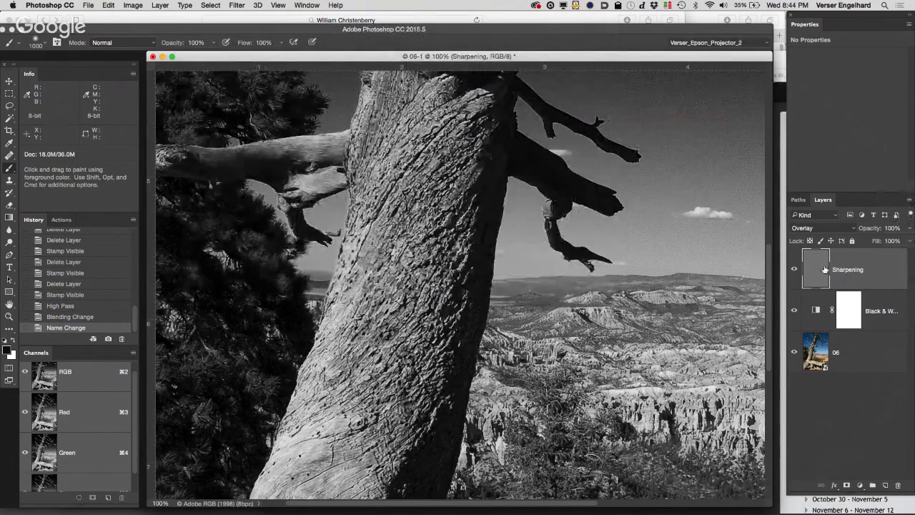
Check the photograph's width, height and resolution in Image Size without changing them
click(131, 5)
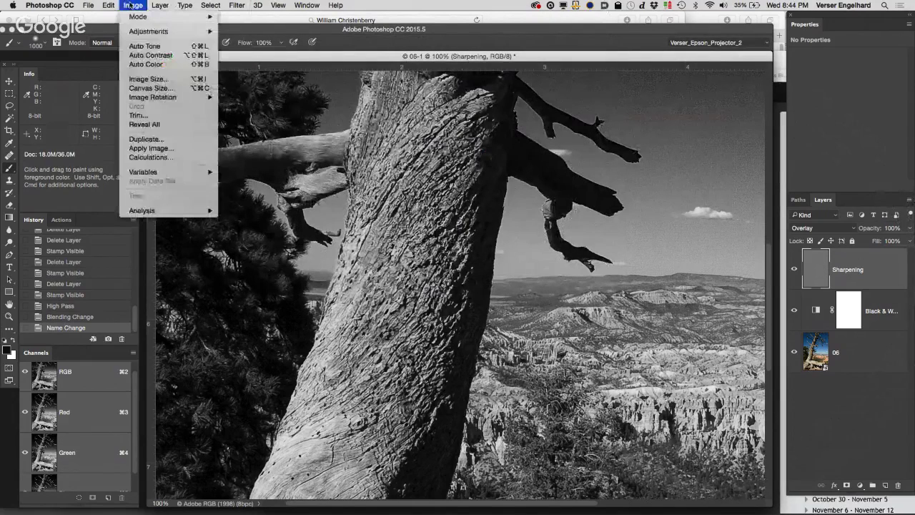
click(147, 79)
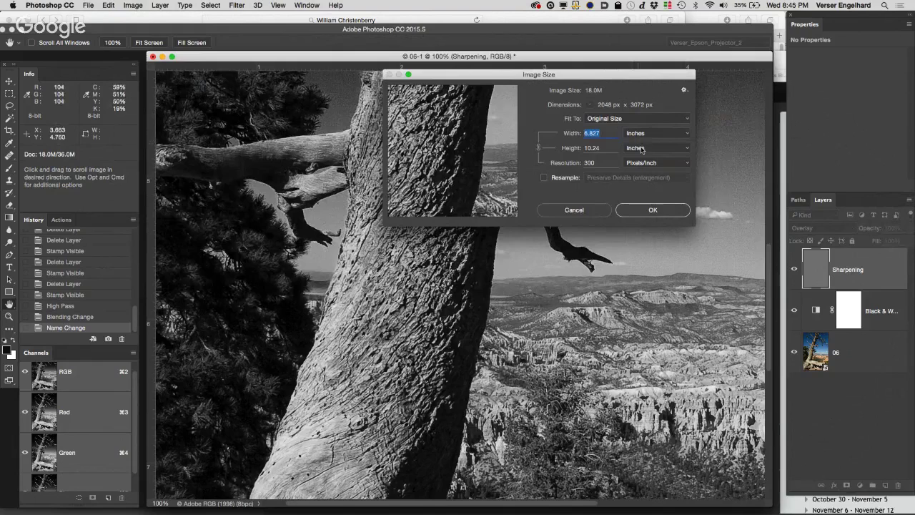
click(589, 209)
key(b)
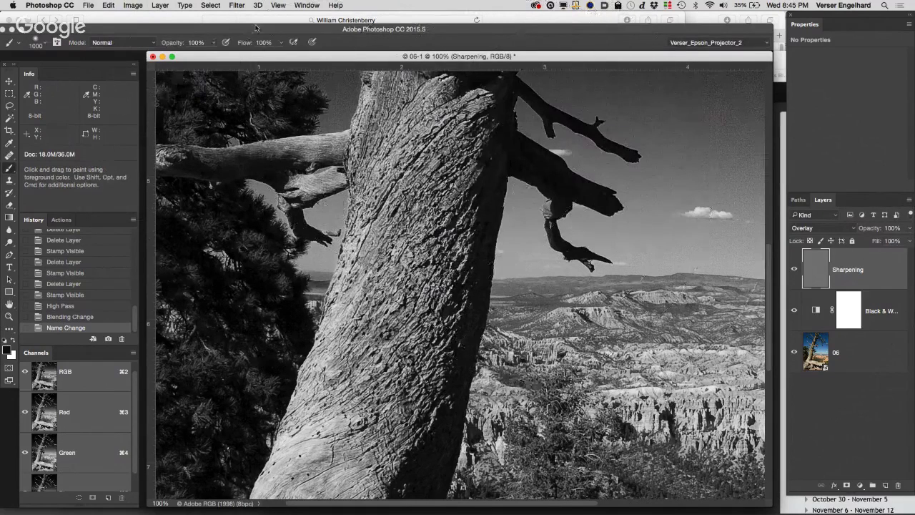
Reopen the print settings and keep US Letter as the paper size for the Stylus Pro 4900
click(85, 5)
click(203, 257)
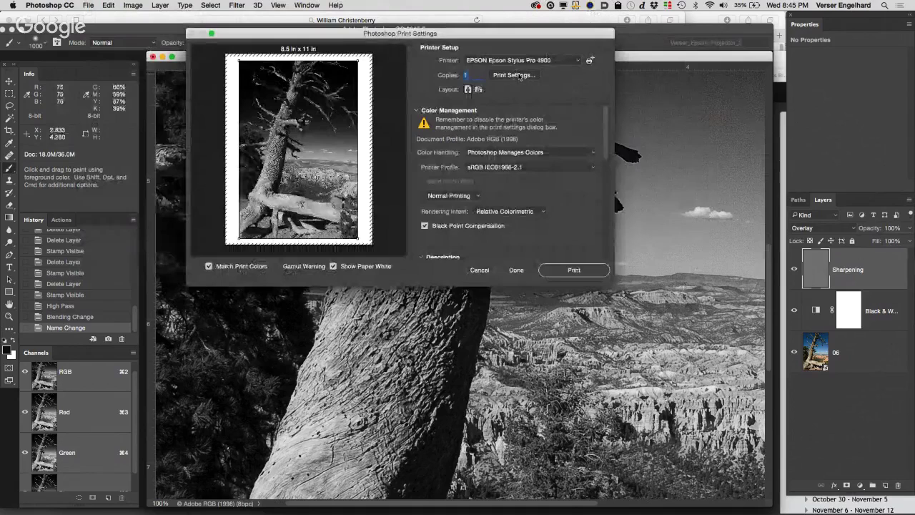
click(513, 75)
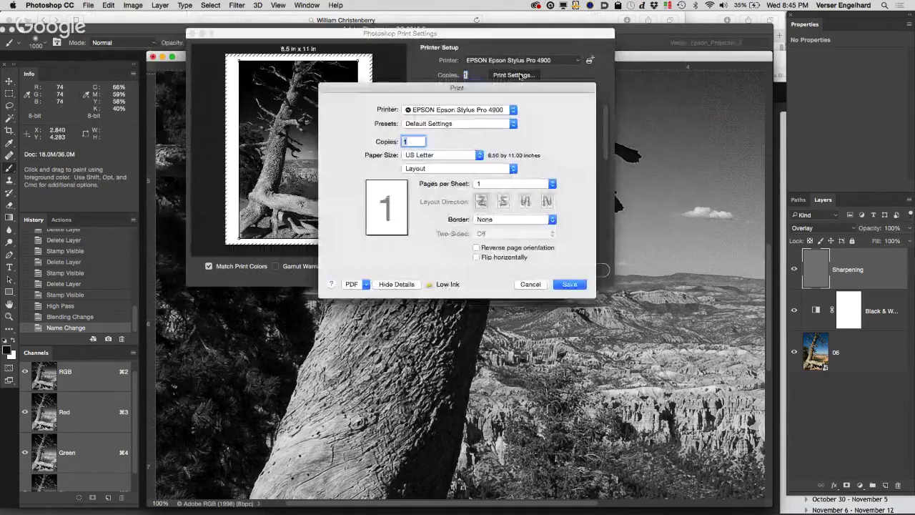
click(474, 155)
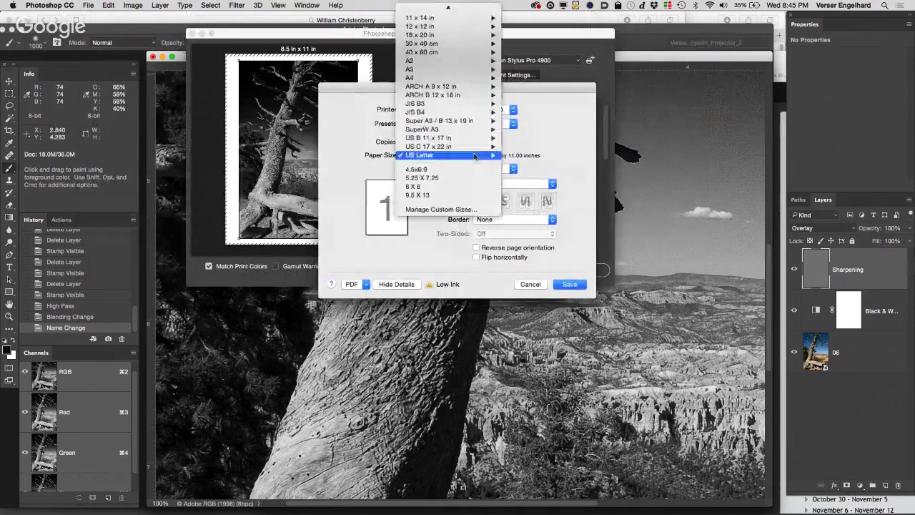
mouse_move(475, 156)
click(498, 165)
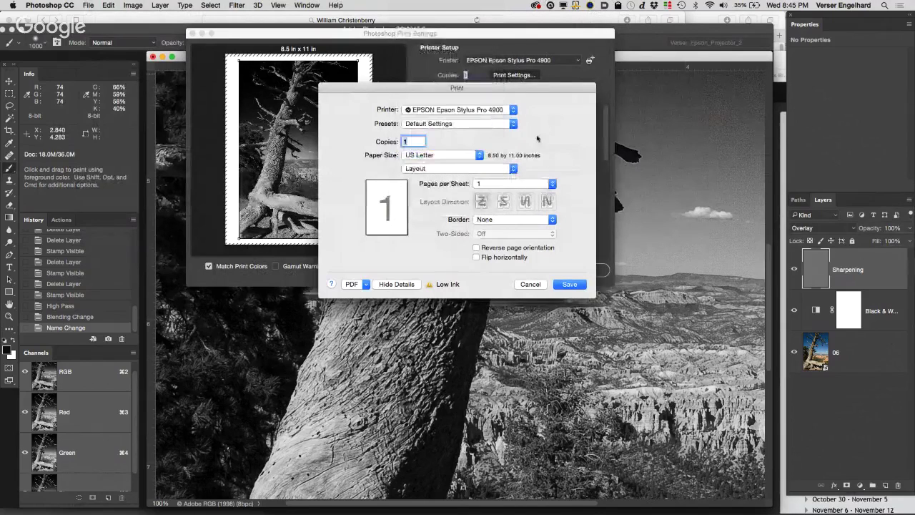
Choose Premium Luster Photo Paper (260) as the media type in the printer settings and save them
click(502, 168)
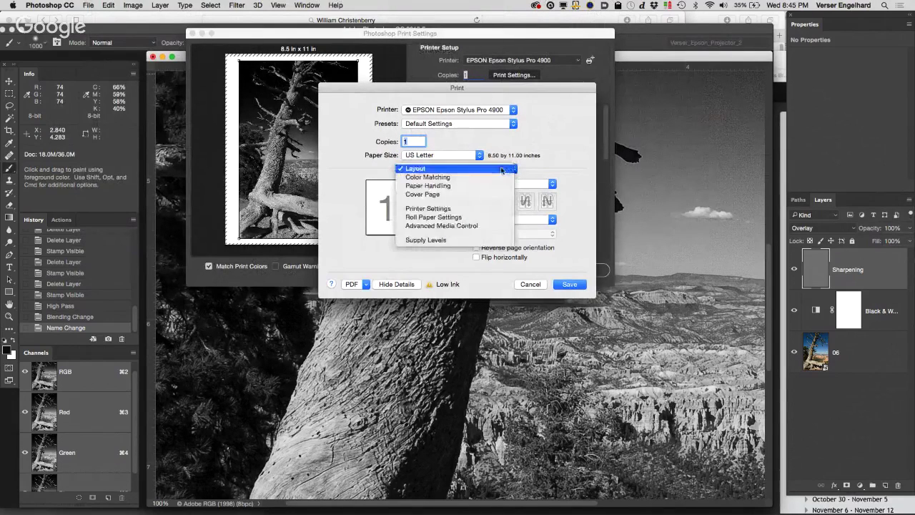
click(447, 208)
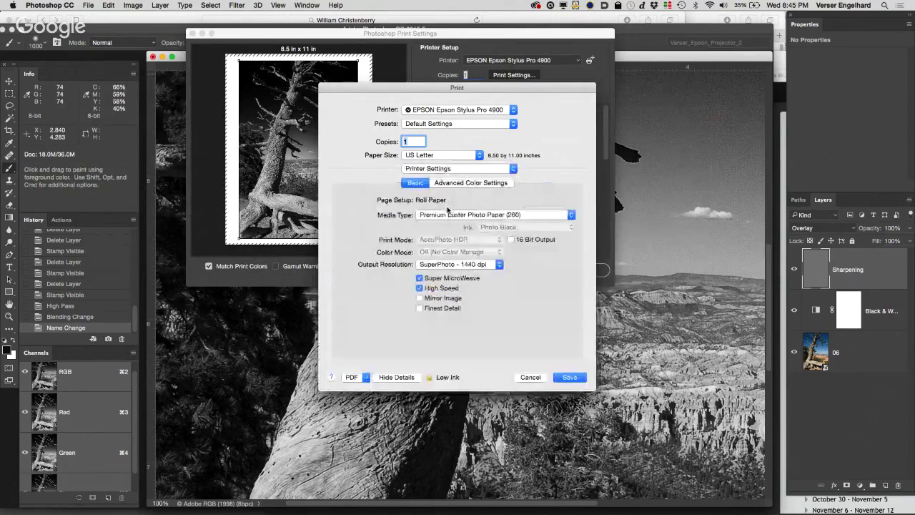
click(531, 217)
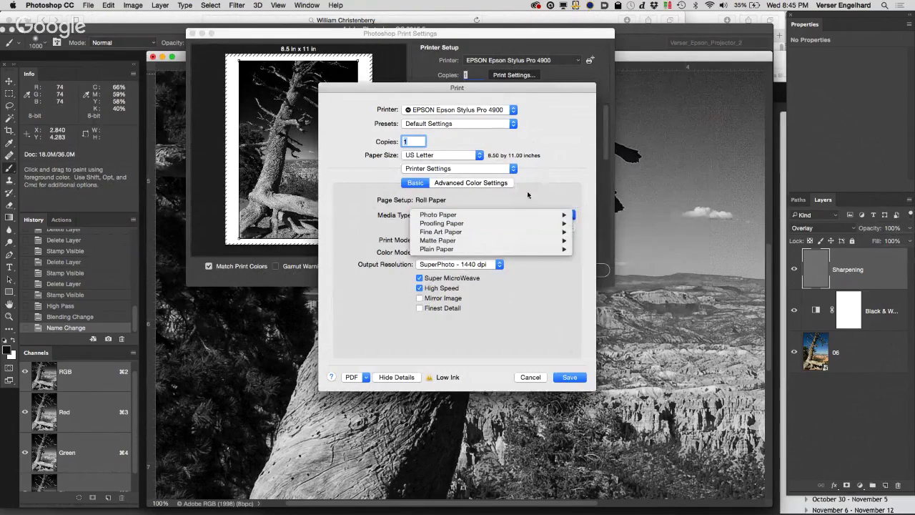
mouse_move(527, 216)
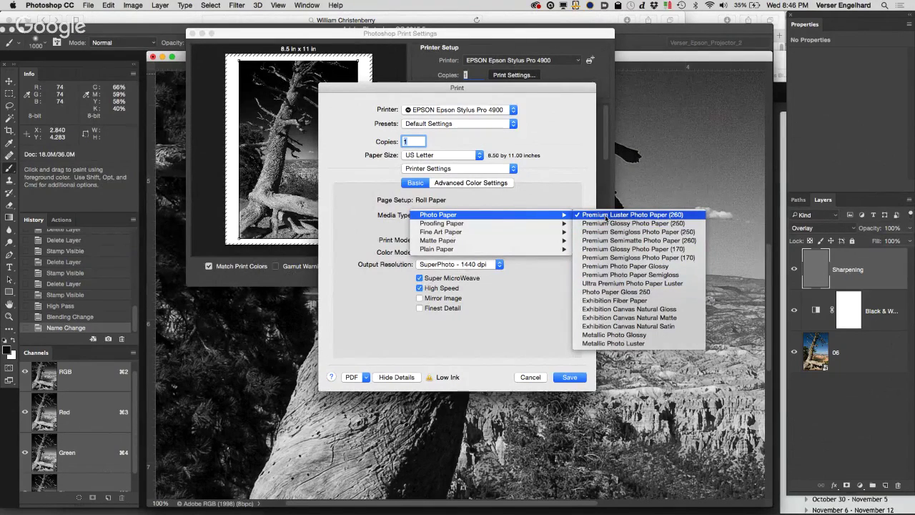
mouse_move(516, 244)
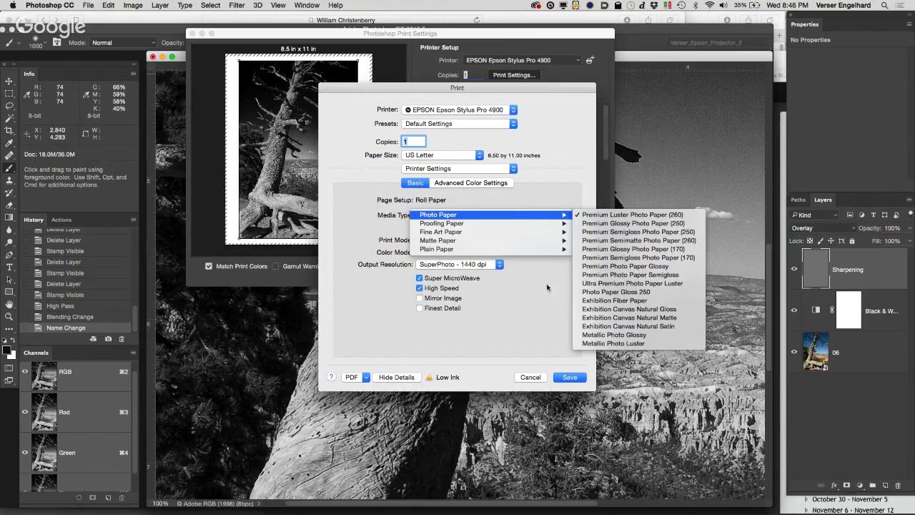
mouse_move(560, 251)
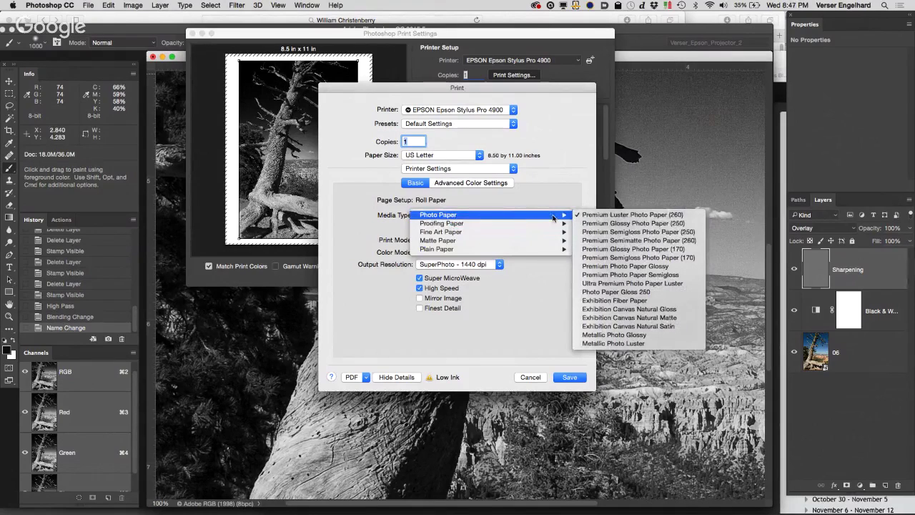
click(597, 215)
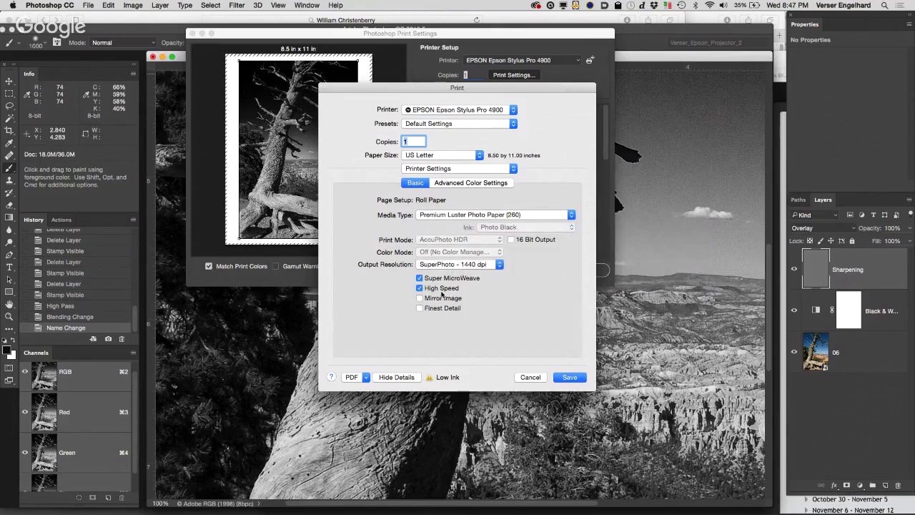
click(575, 383)
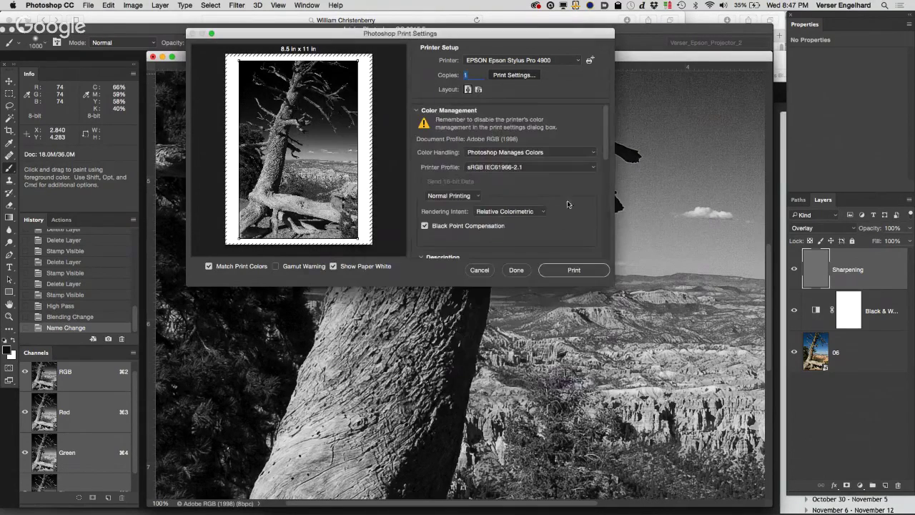
Keep Photoshop Manages Colors and set the printer profile to Epson Stylus Pro 4900_4910 PremiumLusterPhotoPaper
click(487, 153)
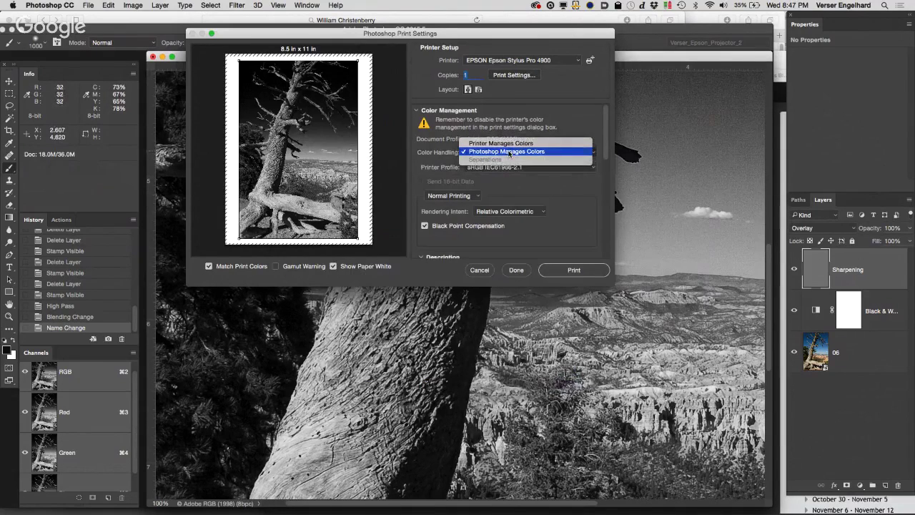
click(509, 152)
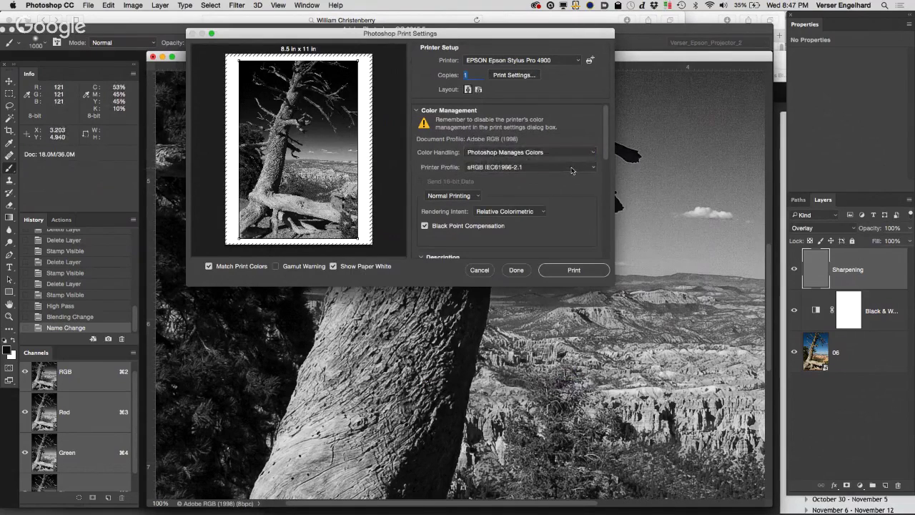
click(572, 168)
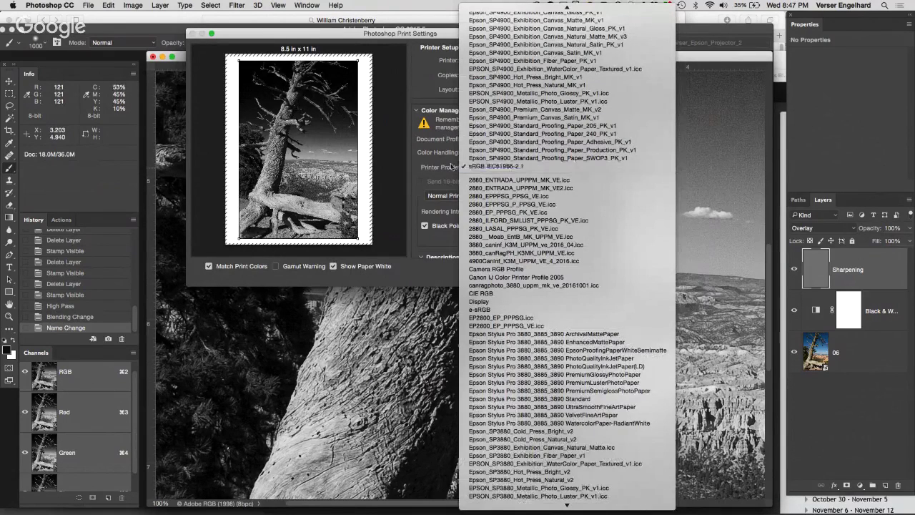
mouse_move(534, 7)
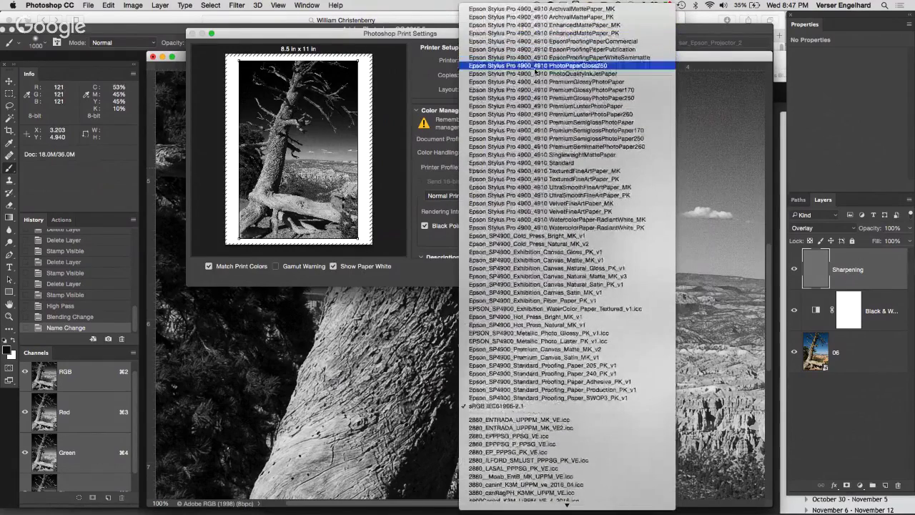
click(556, 106)
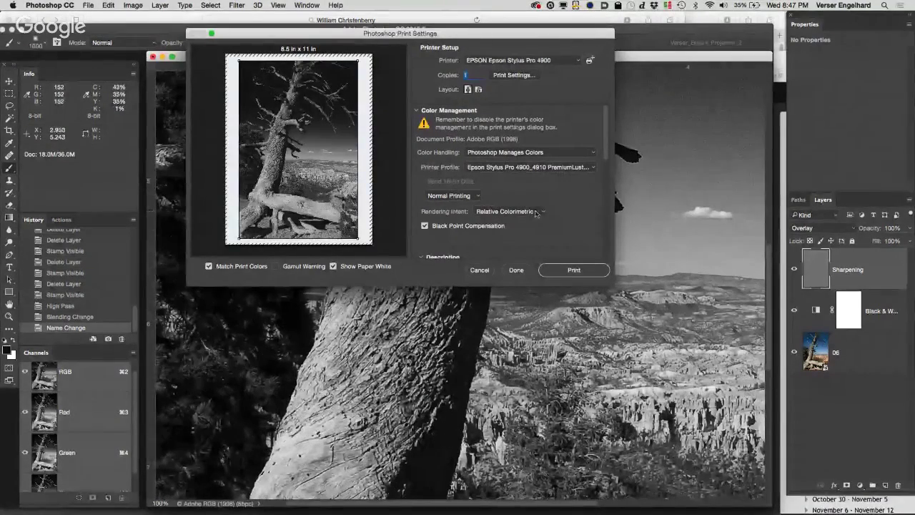
Review the rendering intent options and the available printers, keeping Relative Colorimetric and the Epson Stylus Pro 4900
click(537, 212)
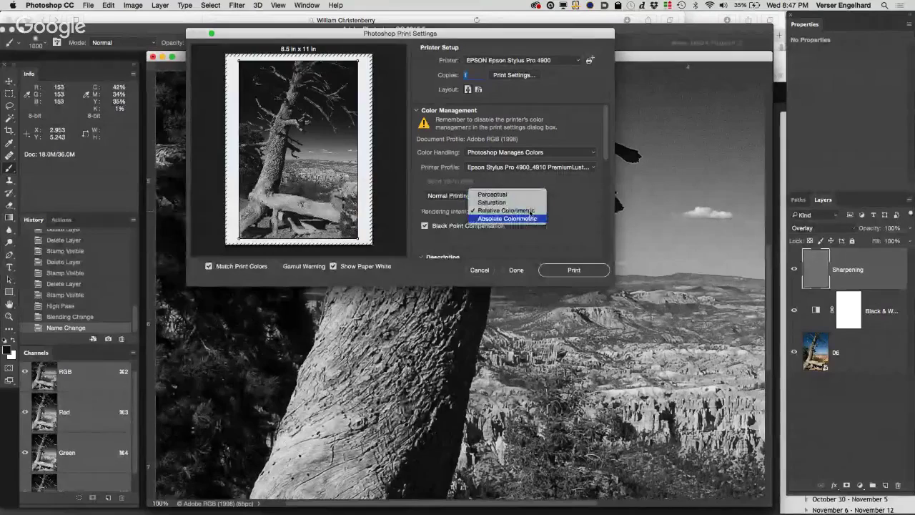
click(529, 213)
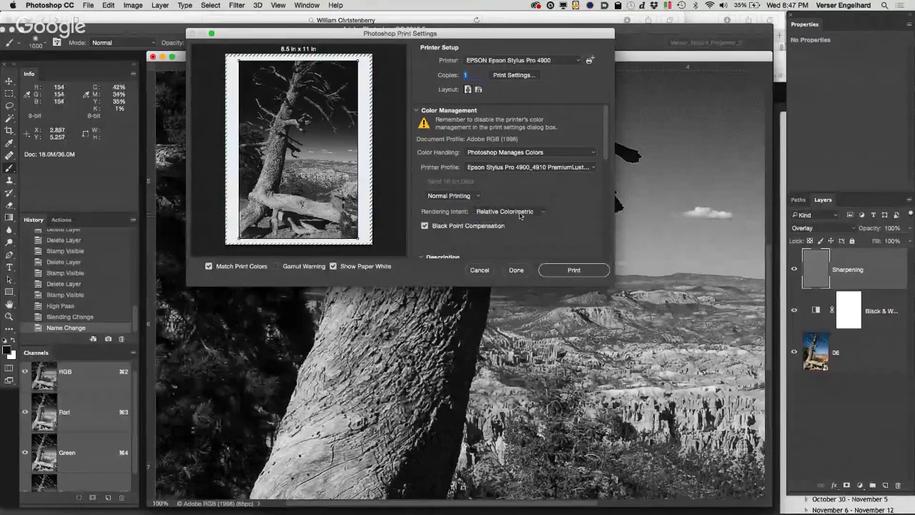
click(527, 213)
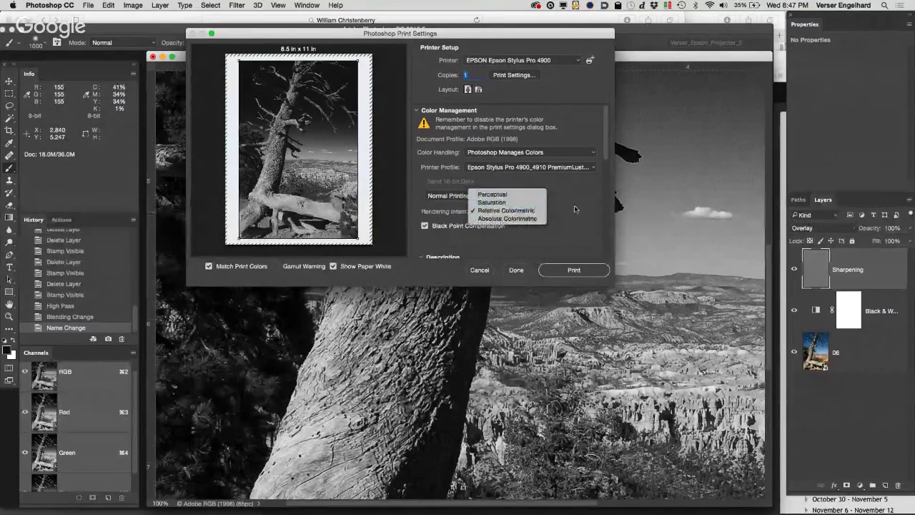
click(508, 210)
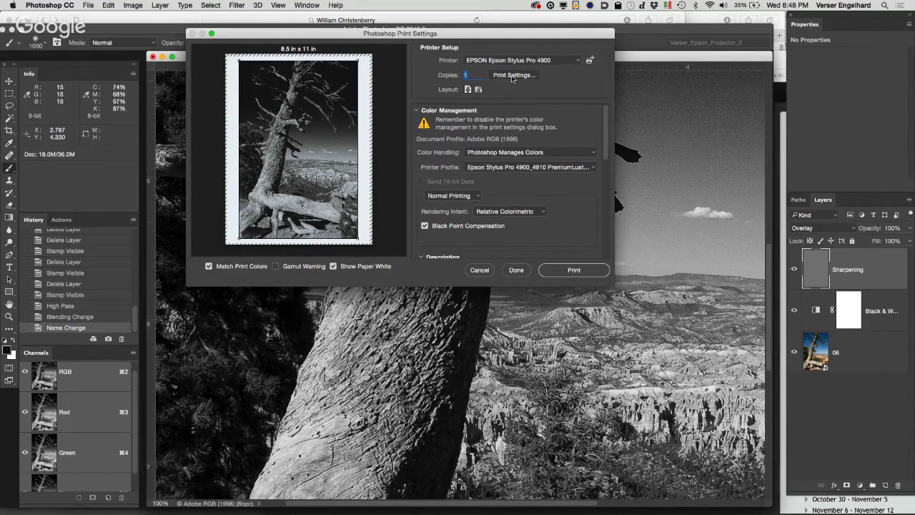
click(557, 62)
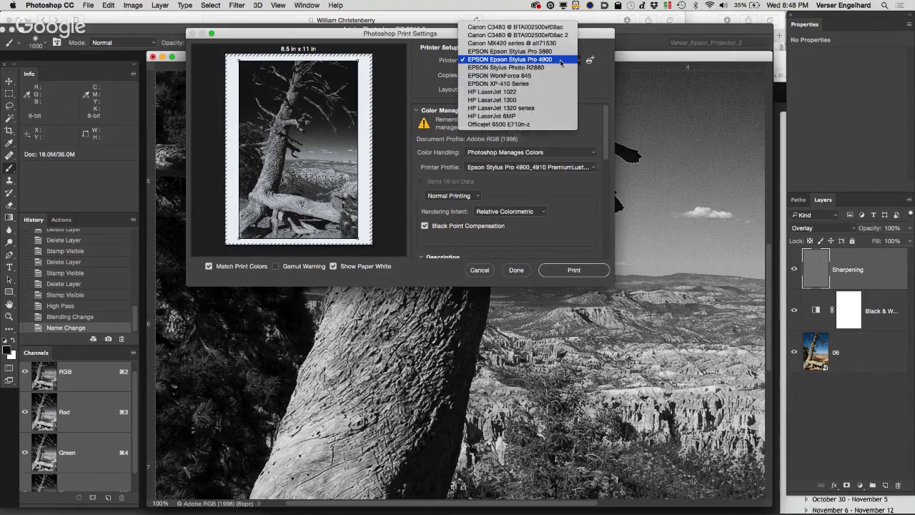
click(559, 63)
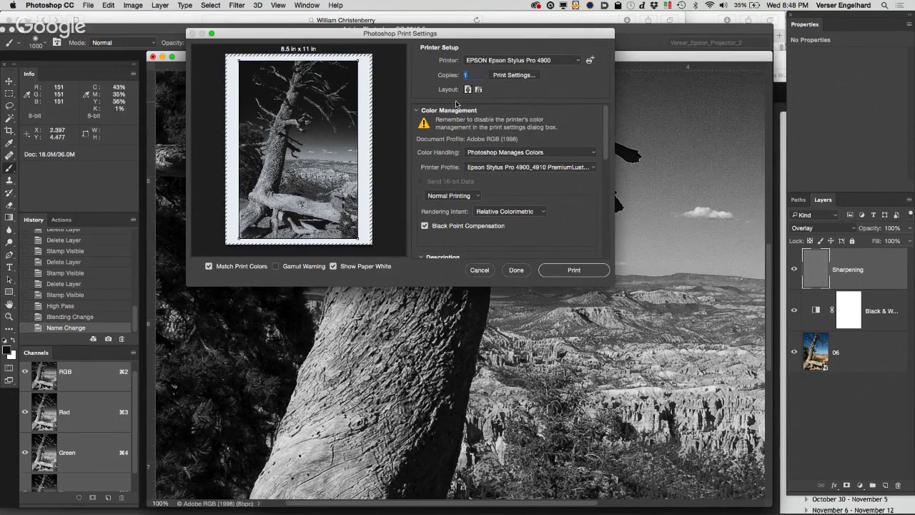
Check the US Letter paper variants and the Color Matching options in the printer settings, and close them without saving
click(524, 77)
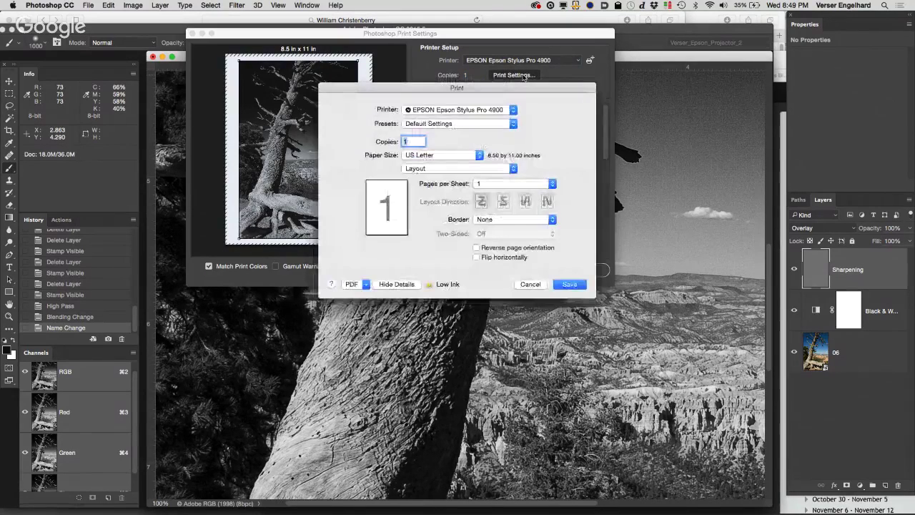
click(447, 156)
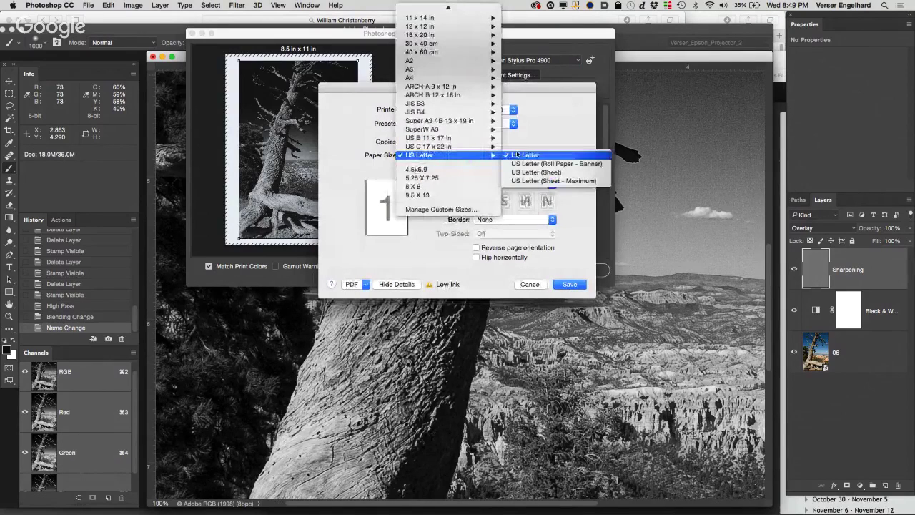
click(548, 132)
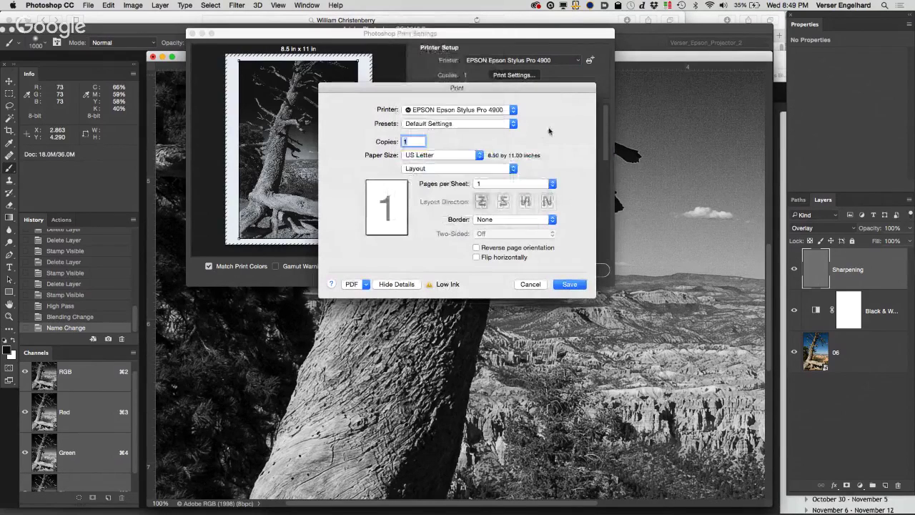
click(512, 168)
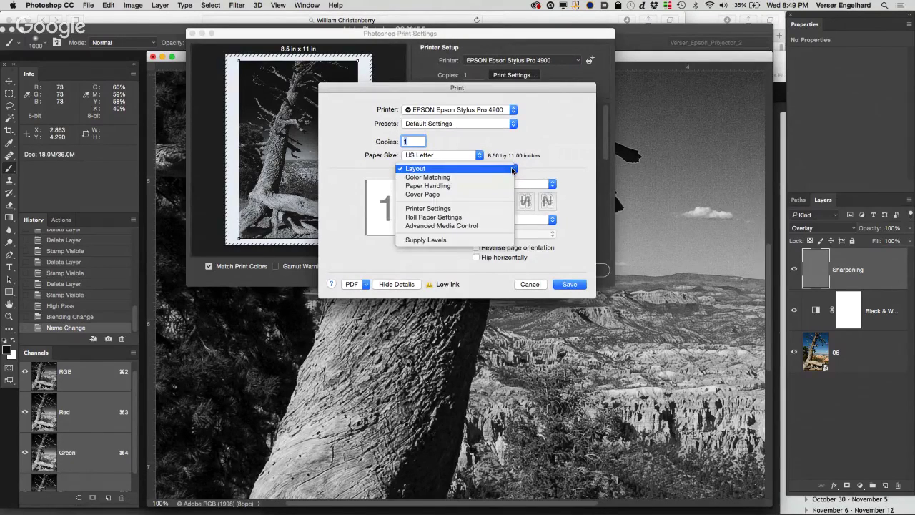
click(465, 178)
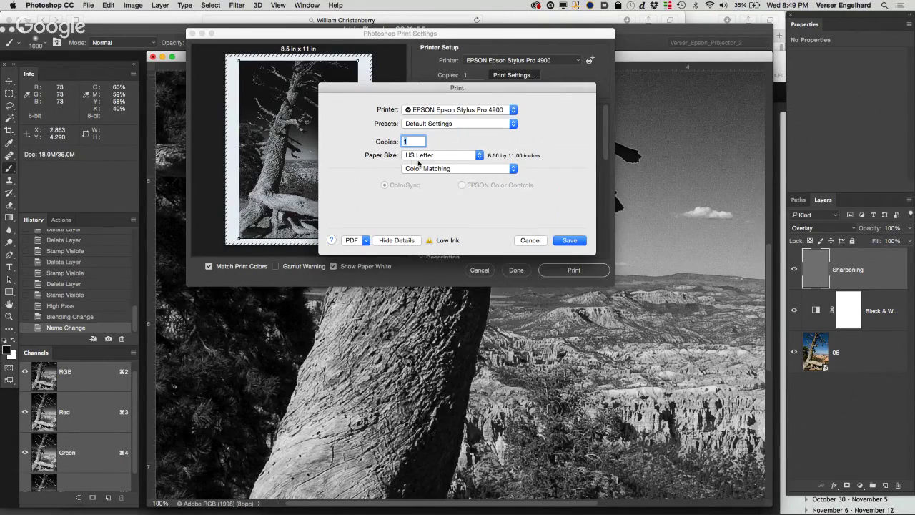
drag(548, 90, 596, 304)
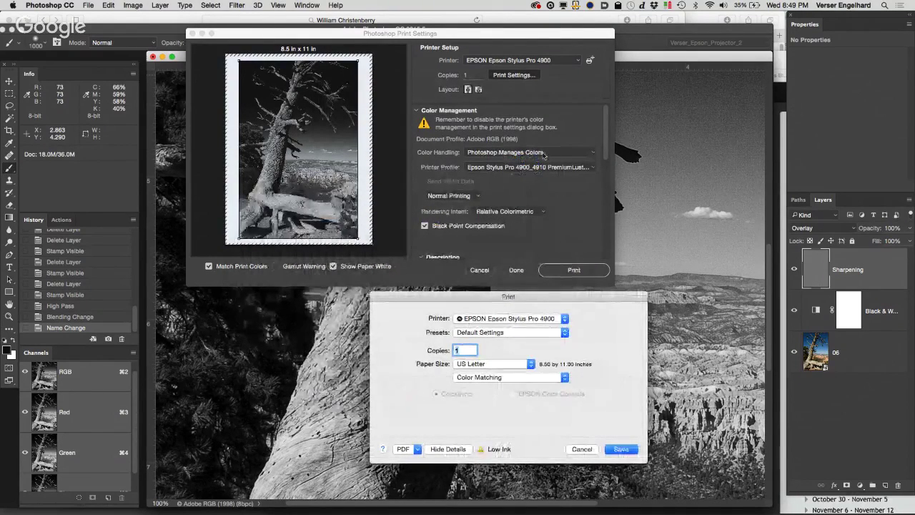
click(581, 448)
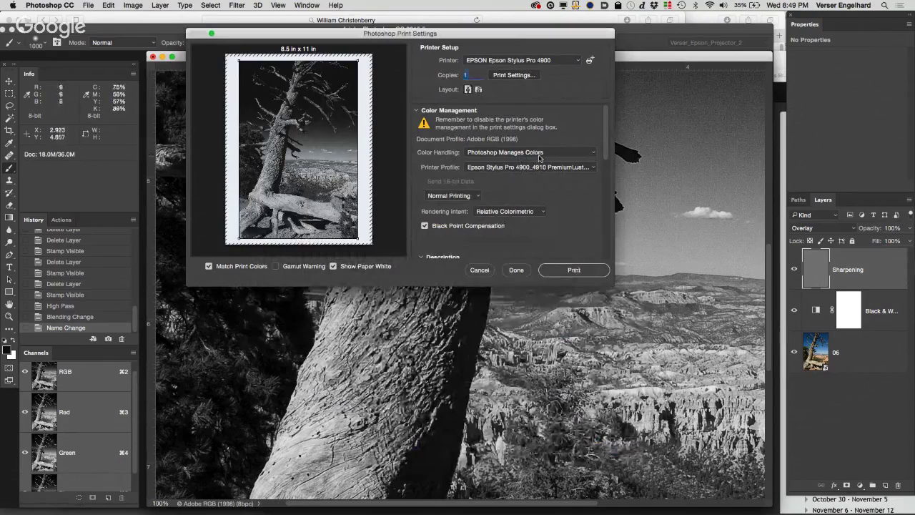
Set color handling to Printer Manages Colors and choose EPSON Color Controls for color matching in the printer settings
click(549, 155)
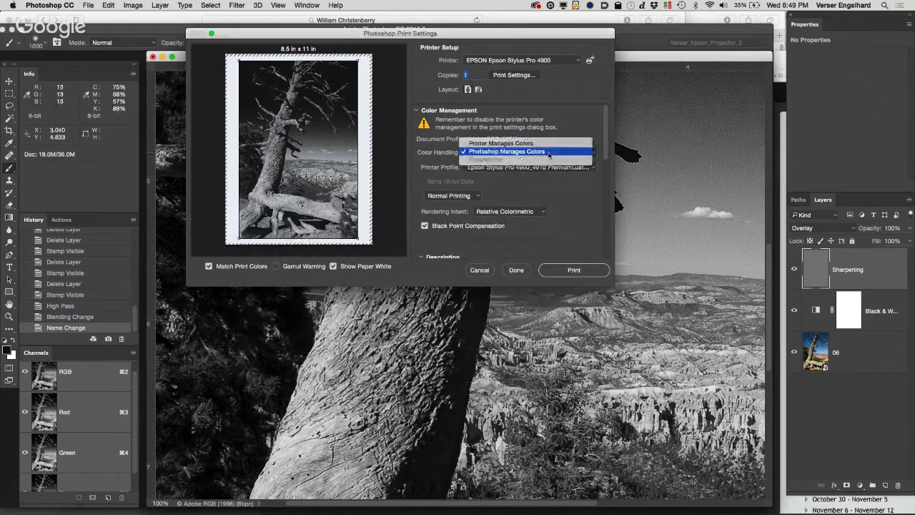
click(537, 144)
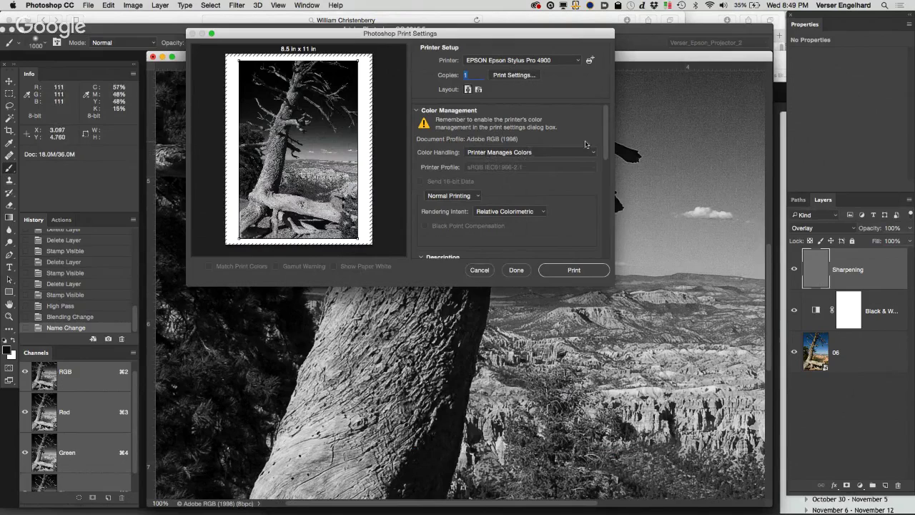
click(525, 75)
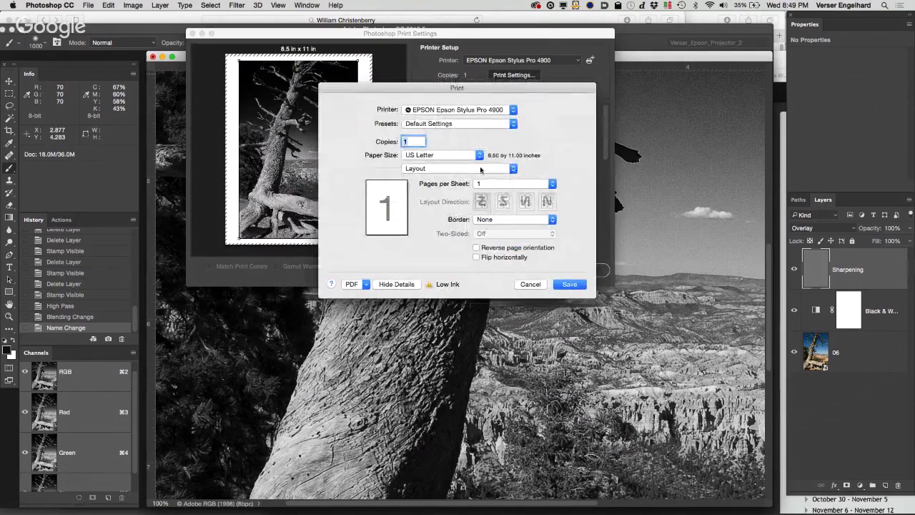
click(484, 171)
click(471, 176)
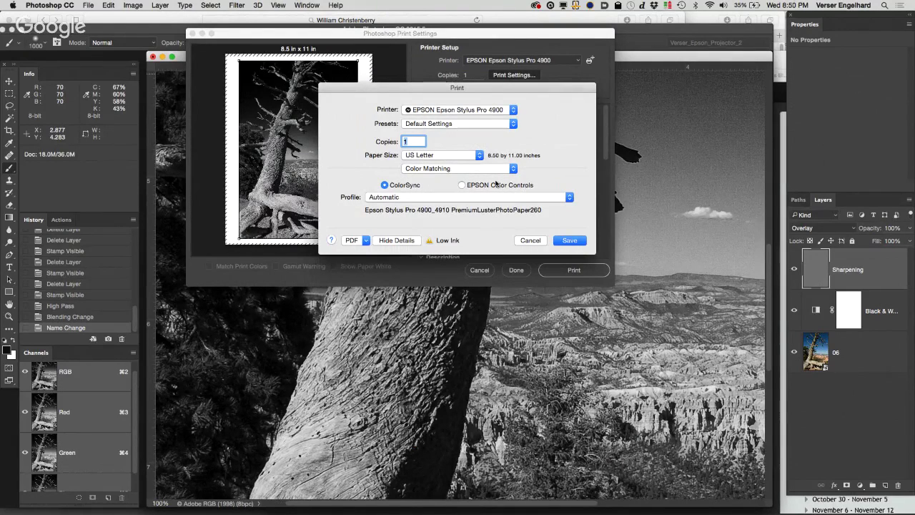
click(461, 186)
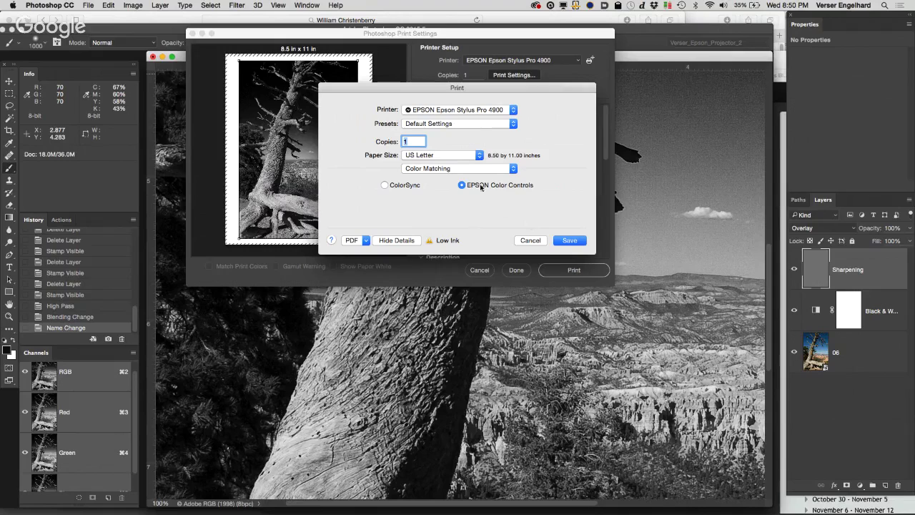
Set the print mode to Advanced B&W Photo in the printer settings and keep the color toning at Neutral
click(481, 168)
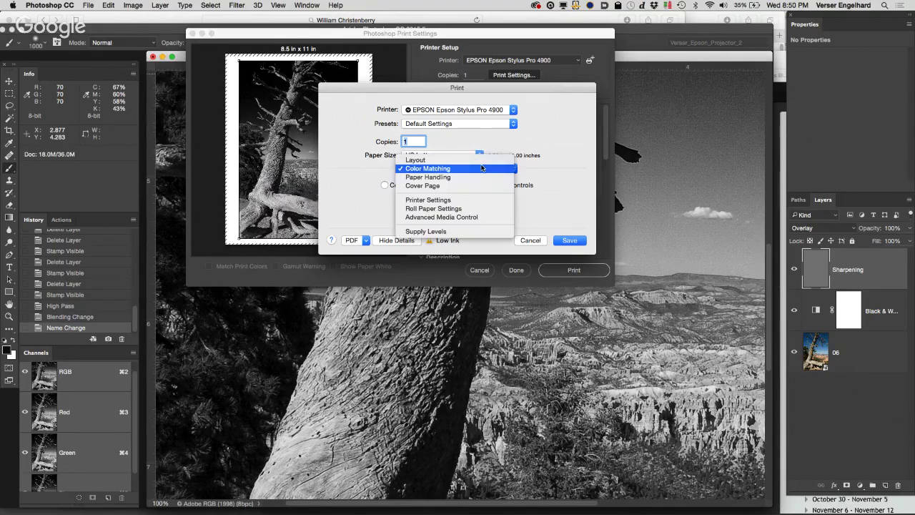
click(469, 201)
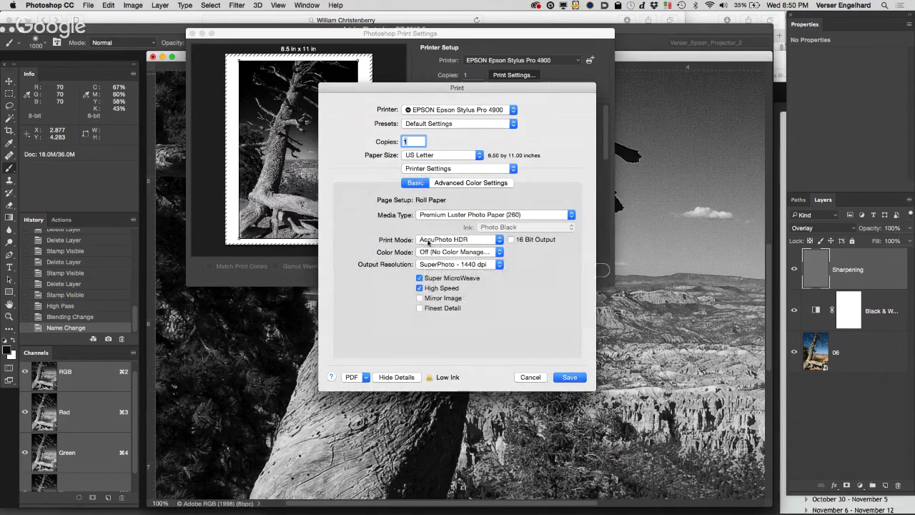
click(479, 240)
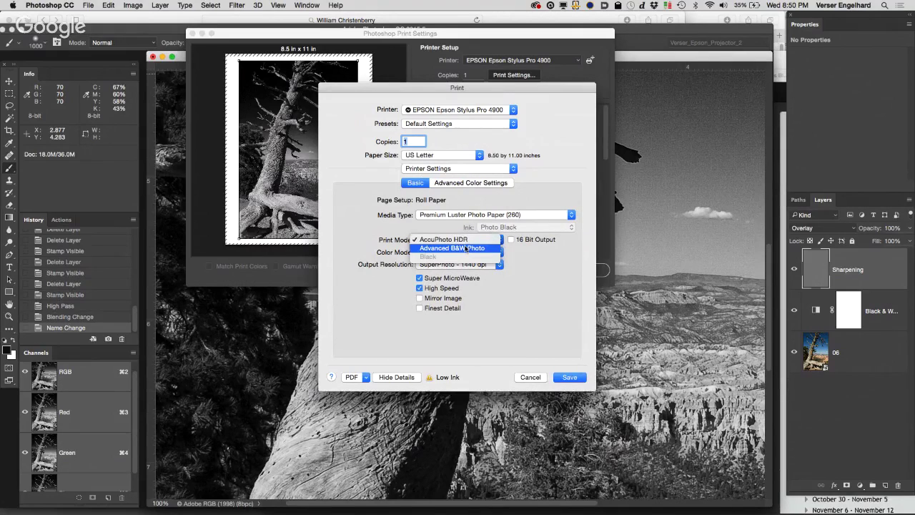
click(466, 247)
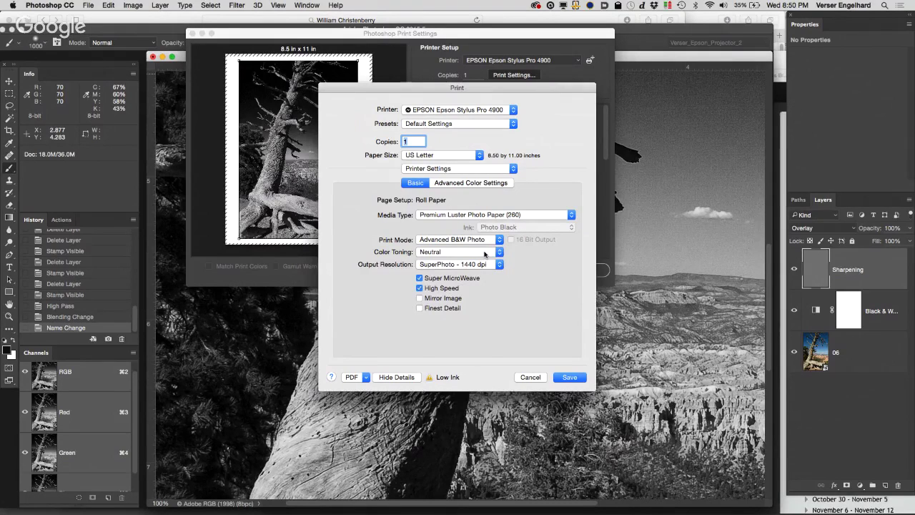
click(485, 254)
click(478, 252)
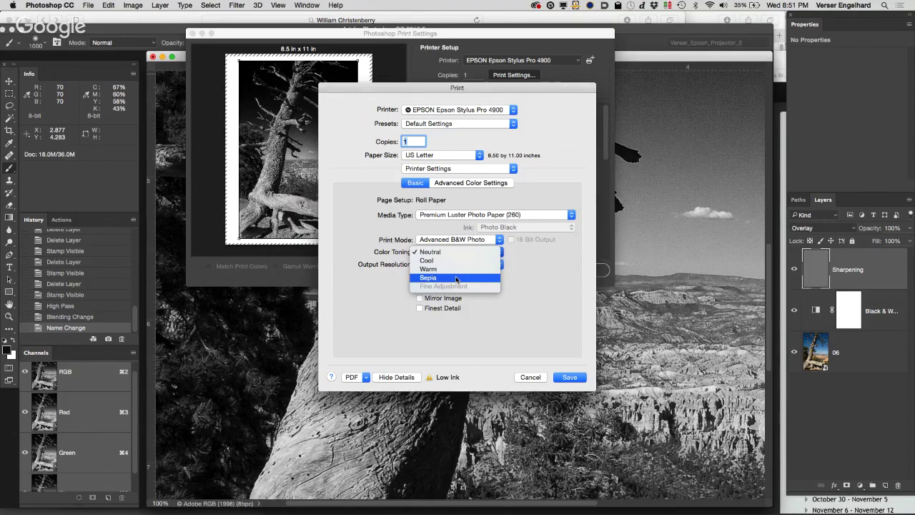
click(545, 308)
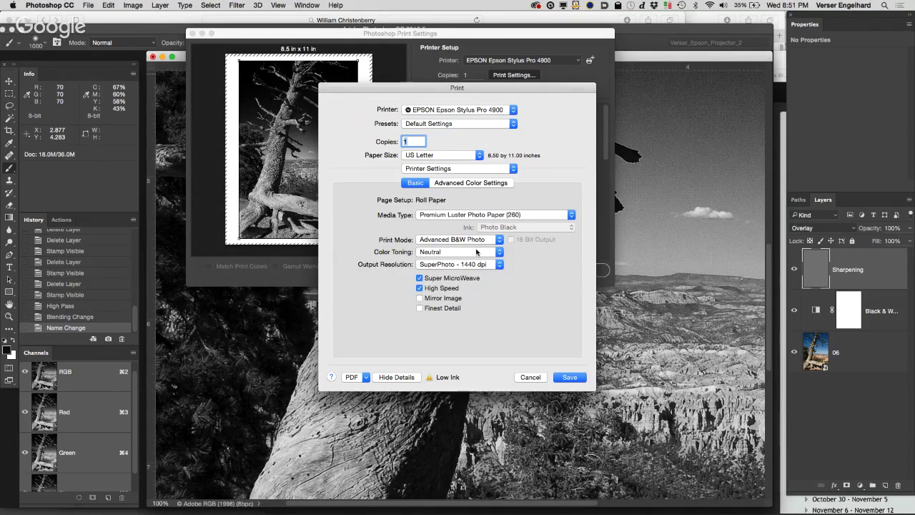
Open the advanced color settings and review the color toning choices, keeping Neutral
click(460, 184)
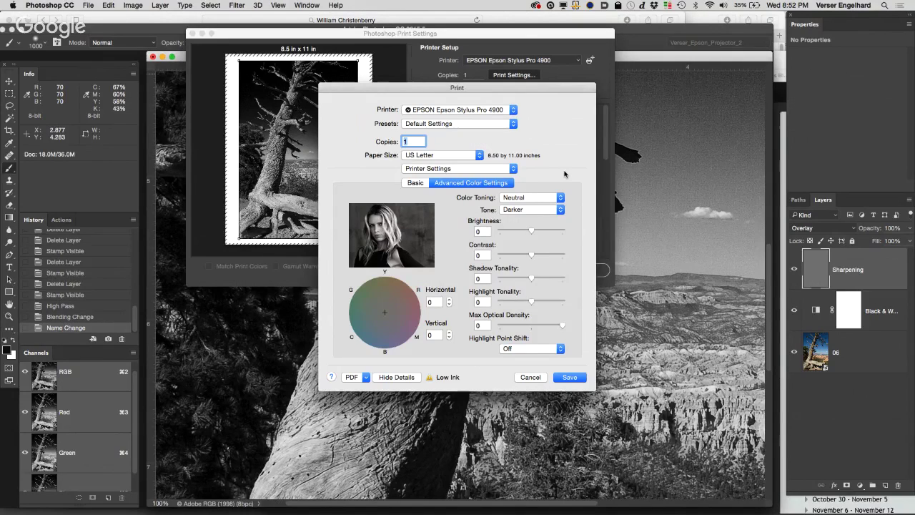
click(533, 199)
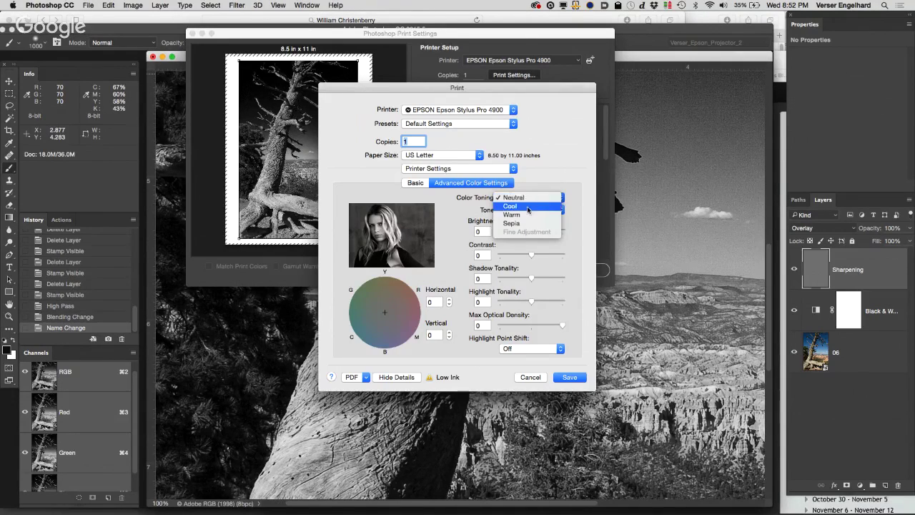
click(581, 198)
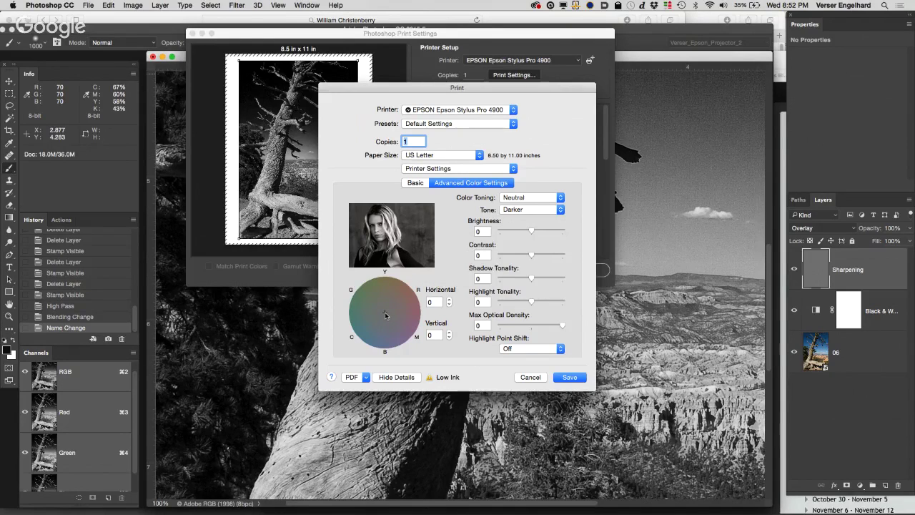
Try a yellow tint on the toning color wheel, and reset the horizontal and vertical values to 0
drag(385, 315, 390, 311)
mouse_move(389, 311)
mouse_down()
mouse_move(403, 315)
mouse_move(387, 319)
mouse_move(385, 300)
mouse_up()
click(433, 302)
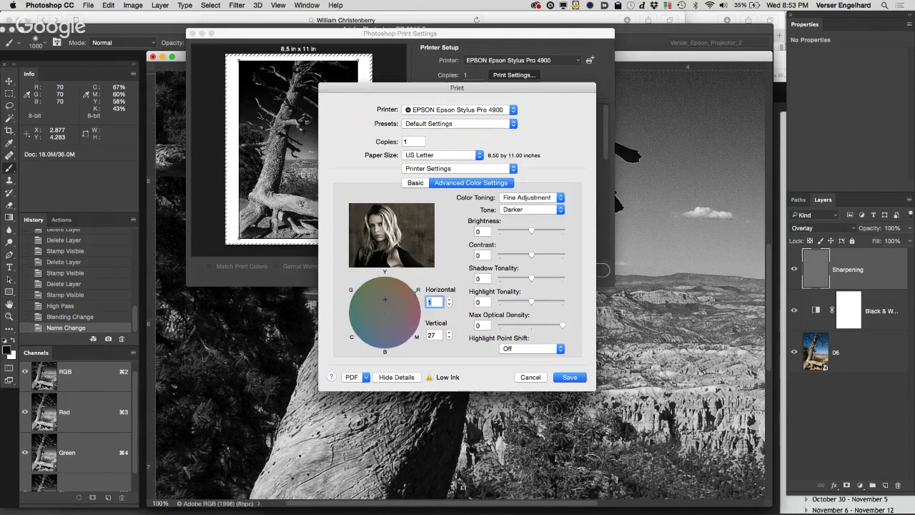
text(0)
key(Tab)
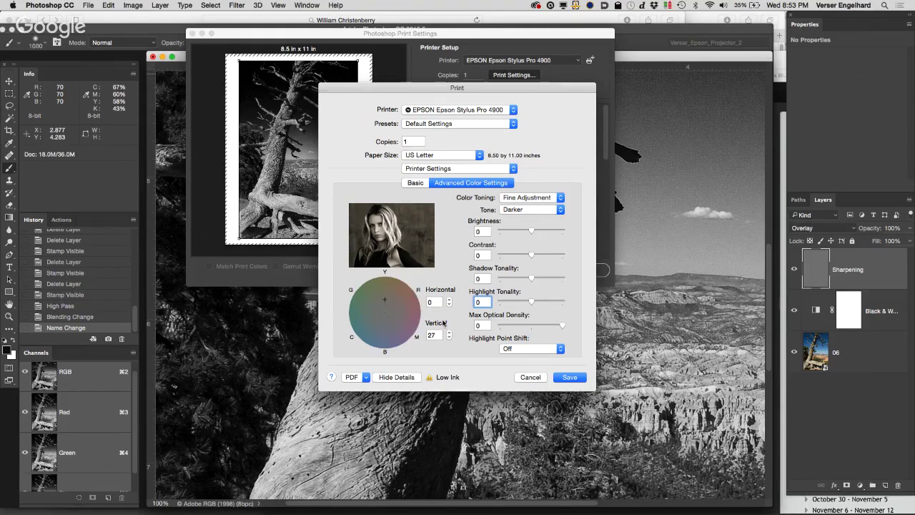
click(436, 334)
text(0)
Keep the tone at Darker, adjust the color wheel to horizontal -1 and vertical -1, and save the printer settings
click(539, 211)
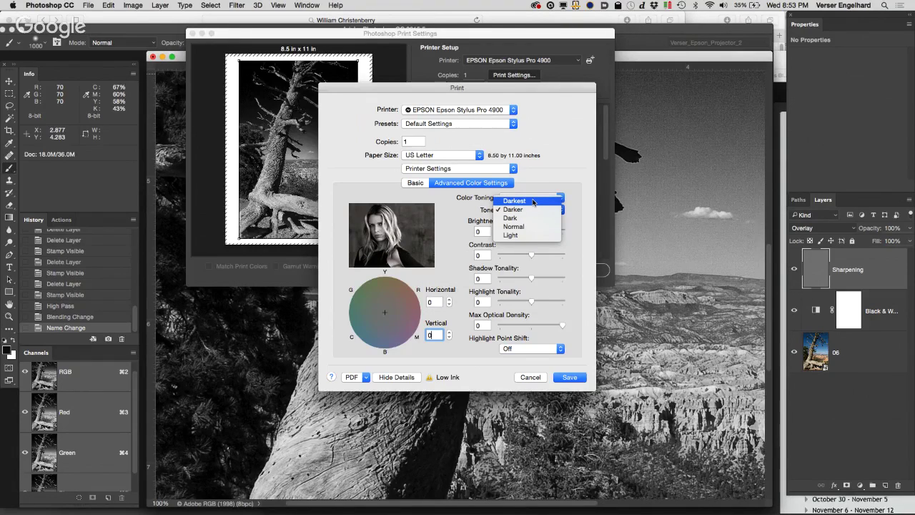
click(583, 215)
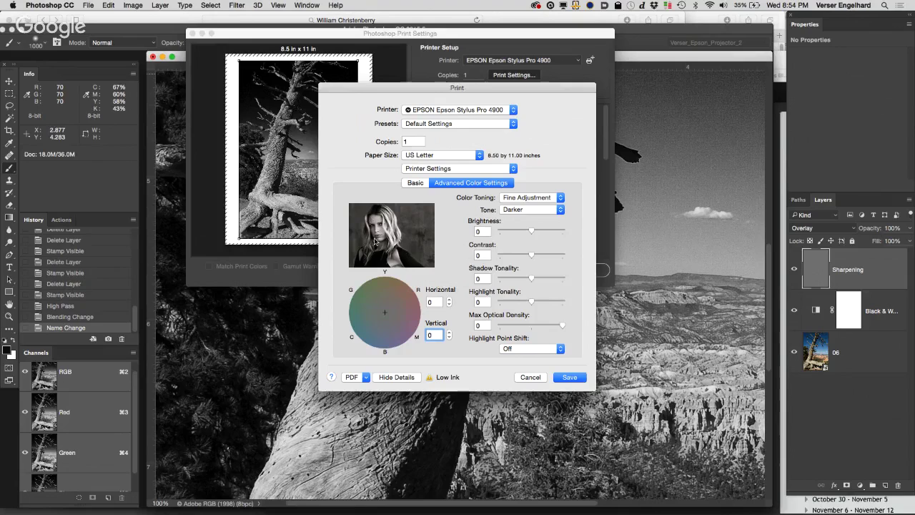
click(408, 311)
drag(409, 314, 385, 315)
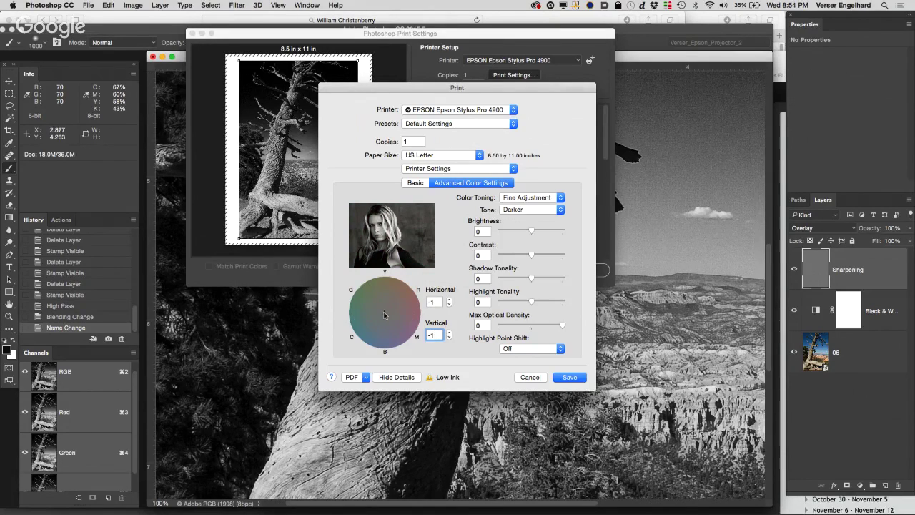
click(569, 378)
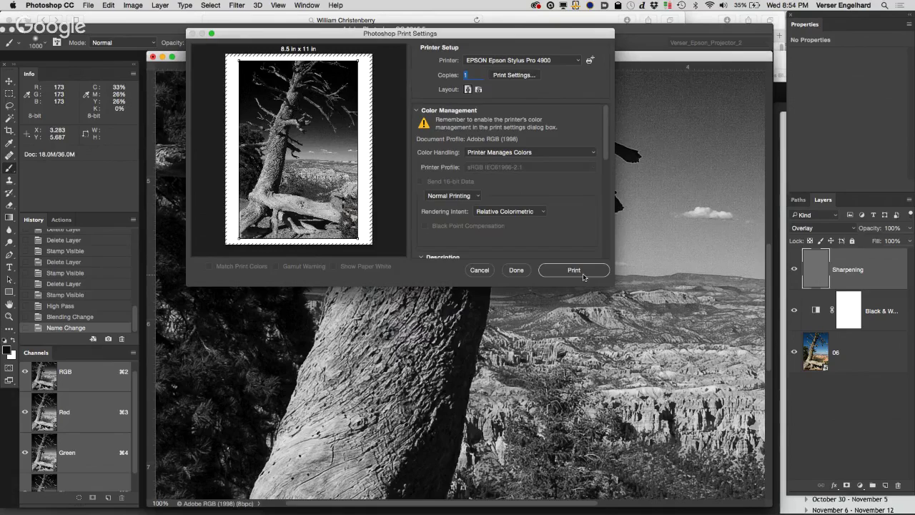
Switch to Safari, leaving the print settings open
mouse_move(334, 504)
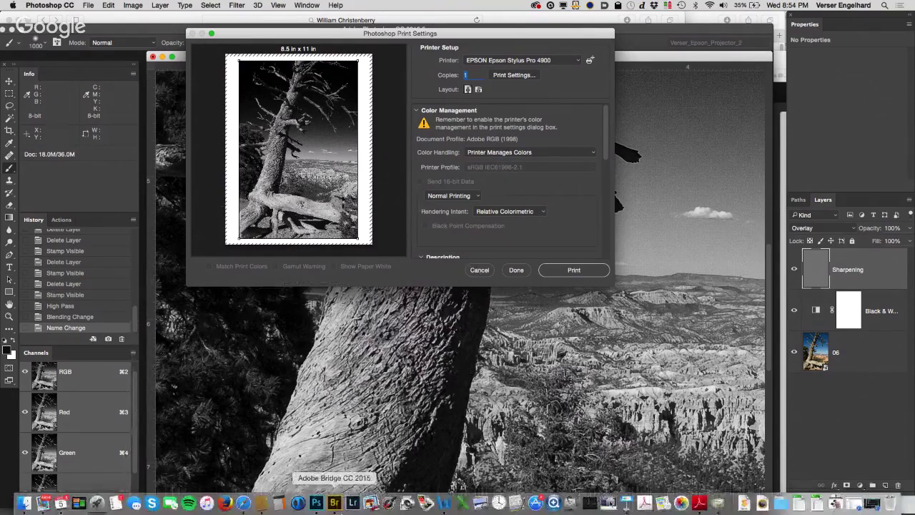
click(243, 504)
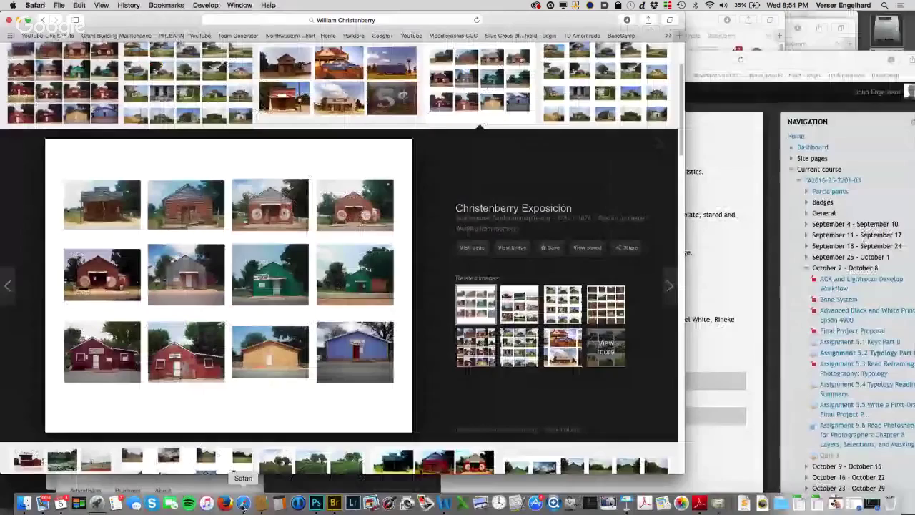
Close the image search window and open the Advanced Black and White Printing Epson 4900 handout from the course's Session 5 materials
click(8, 21)
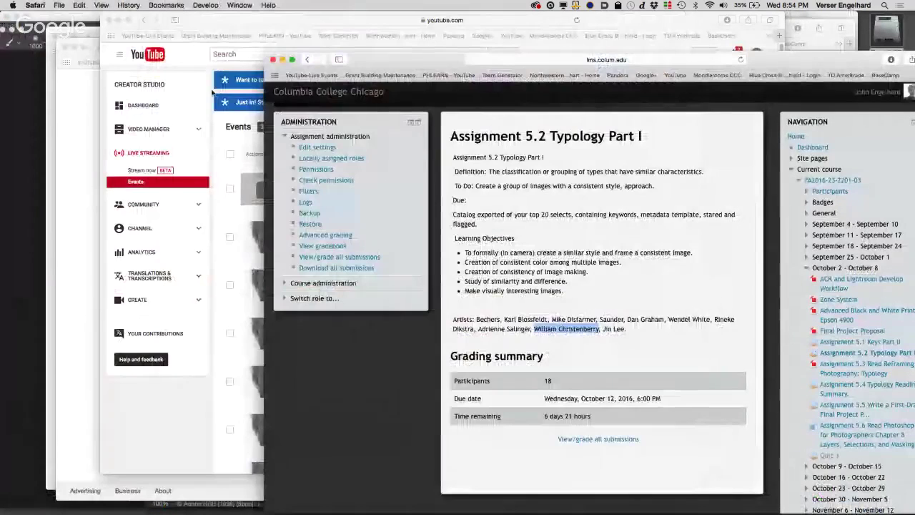
click(307, 59)
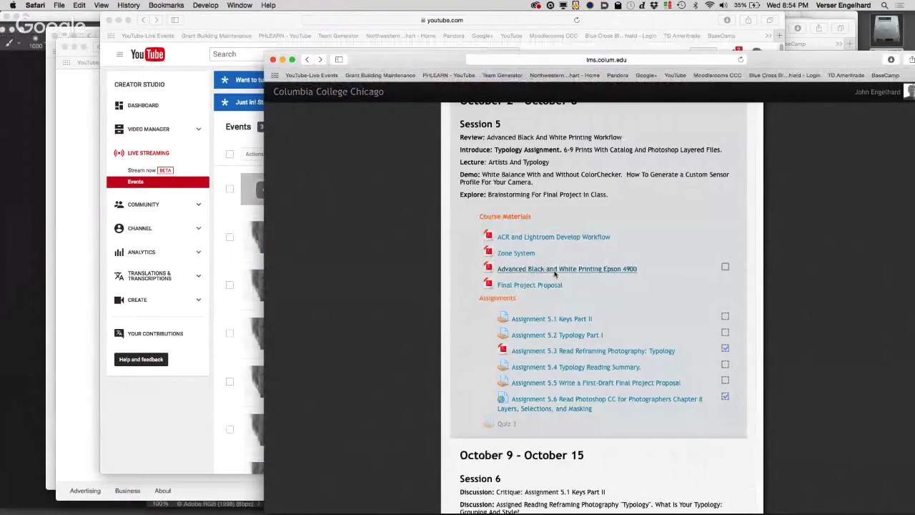
click(620, 270)
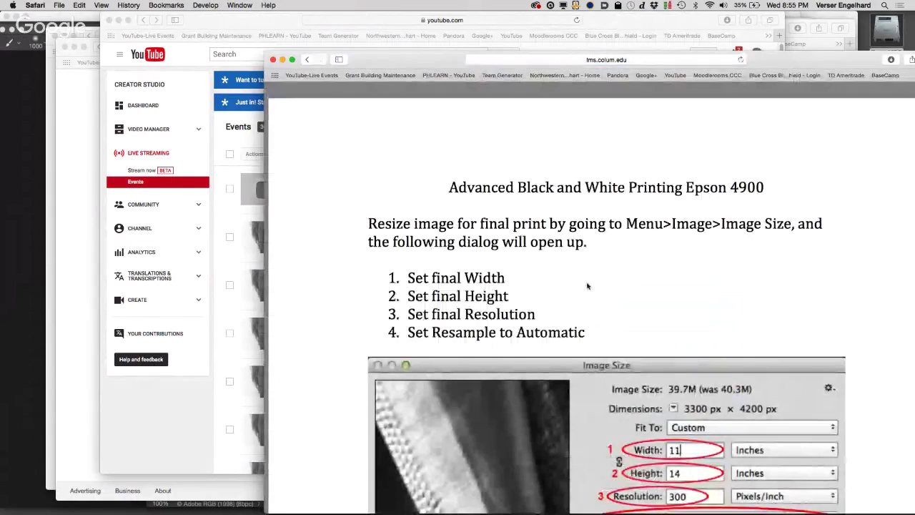
Read through the handout's image size, Photoshop print settings and printer dialog instructions
scroll(588, 286, down, 5)
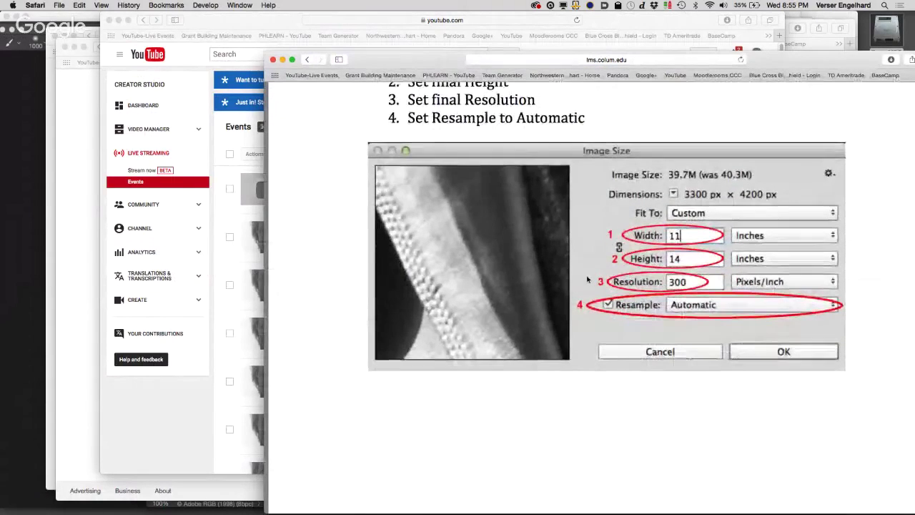
scroll(588, 279, down, 10)
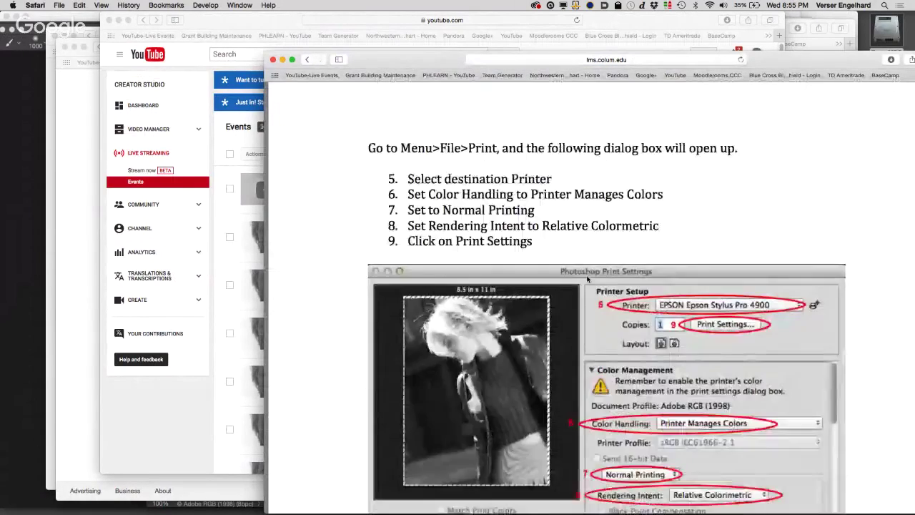
scroll(588, 280, down, 4)
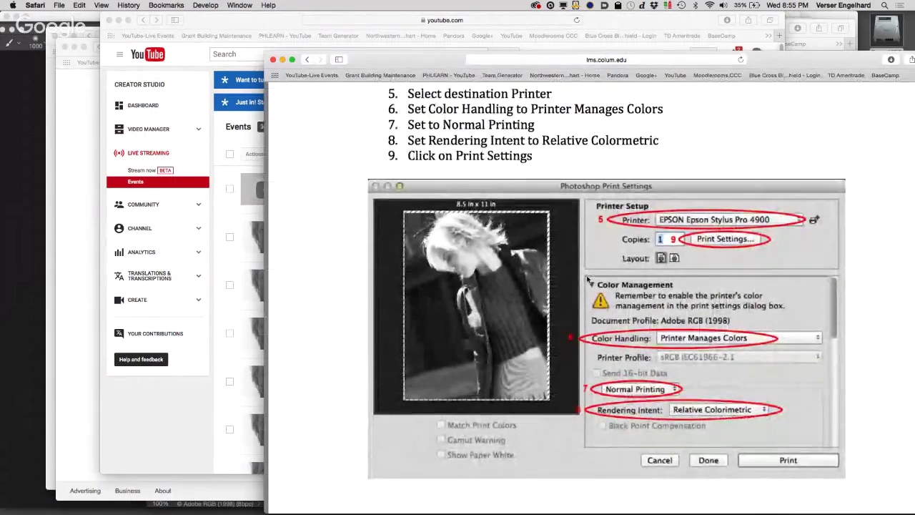
scroll(588, 279, down, 4)
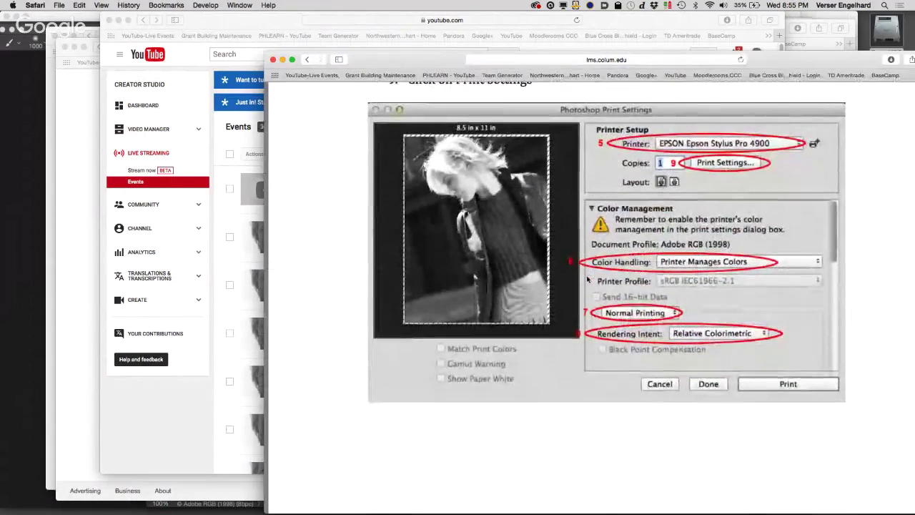
scroll(588, 280, down, 4)
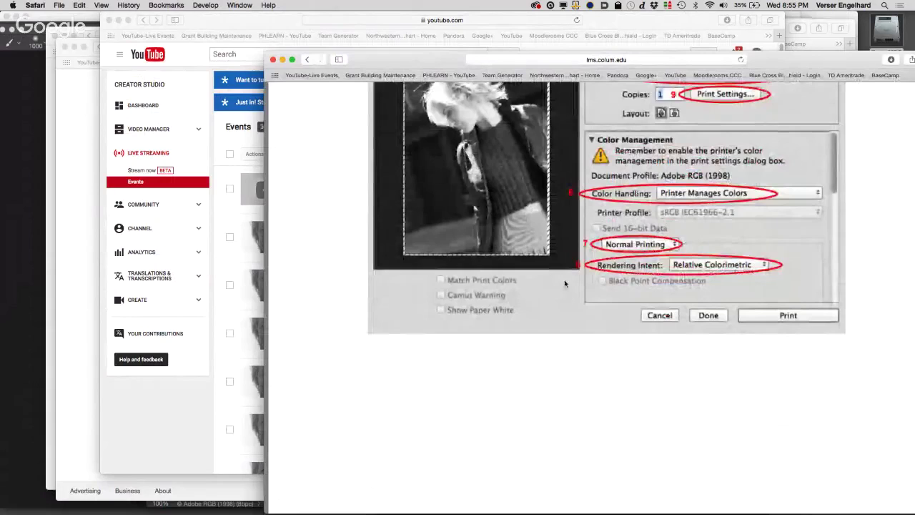
scroll(565, 284, down, 15)
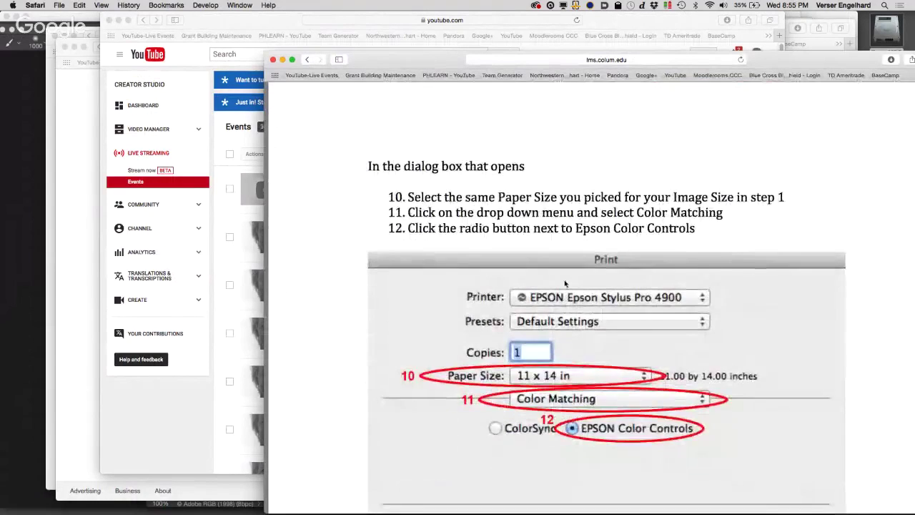
scroll(565, 284, down, 7)
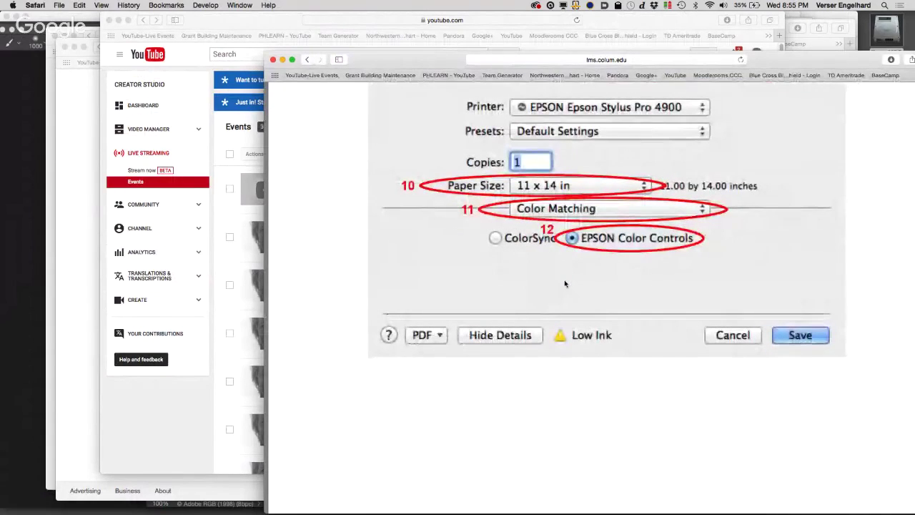
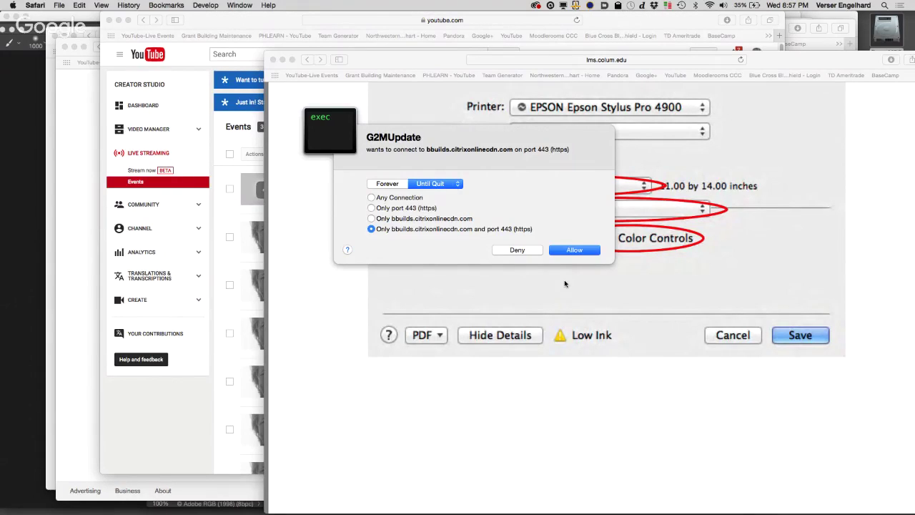
Deny the G2MUpdate connection request and switch to the 06-1 tree image in Photoshop
click(518, 250)
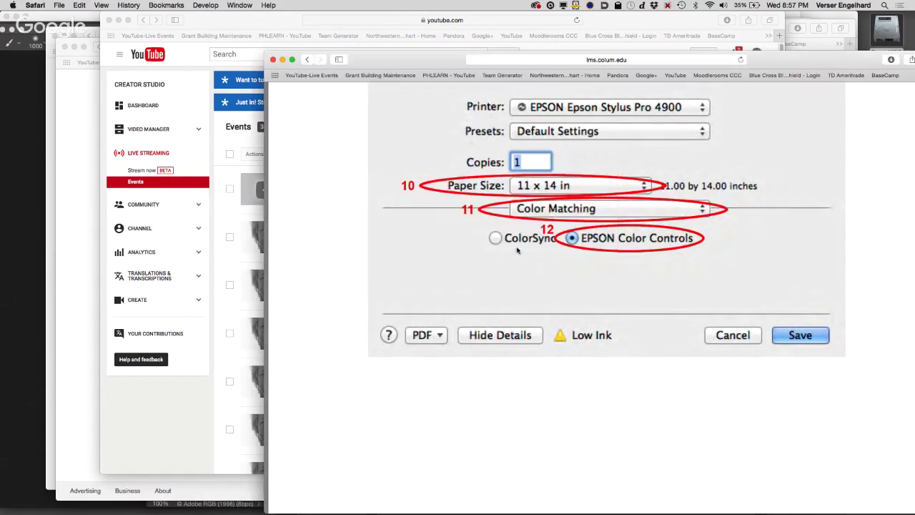
mouse_move(334, 509)
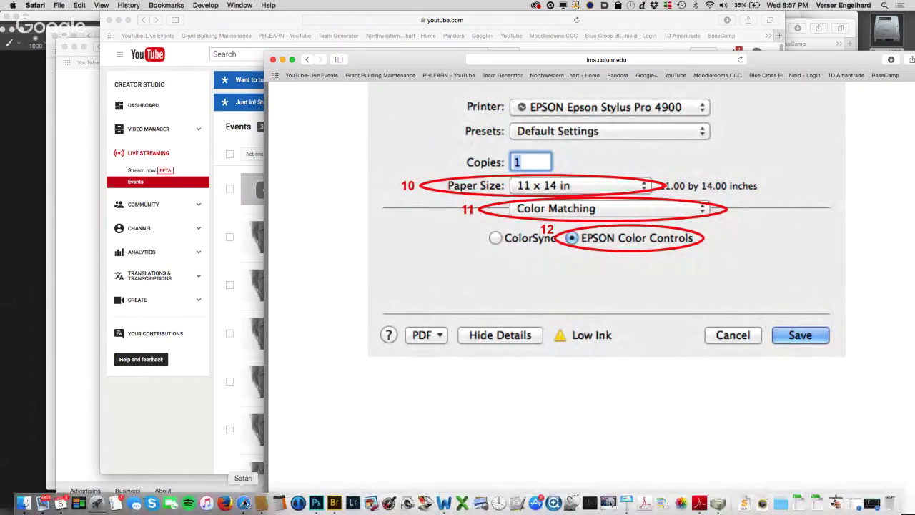
click(315, 504)
click(482, 270)
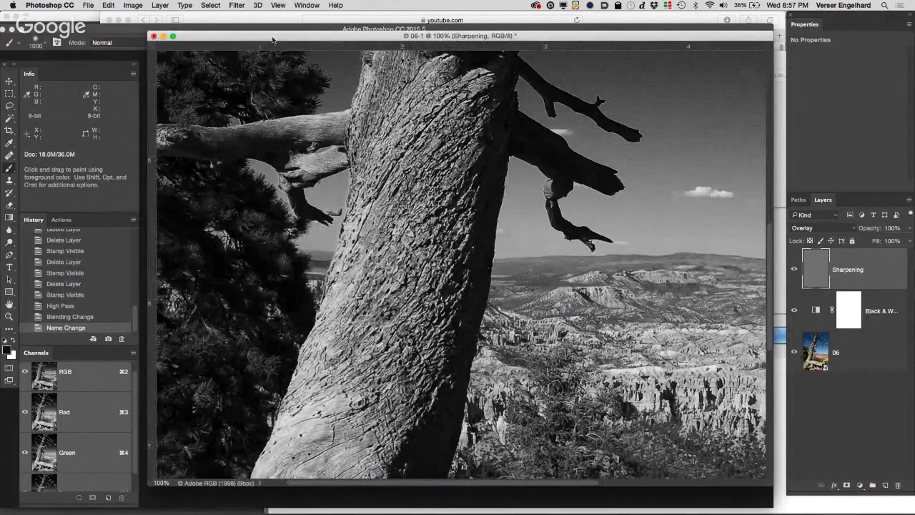
drag(272, 38, 268, 32)
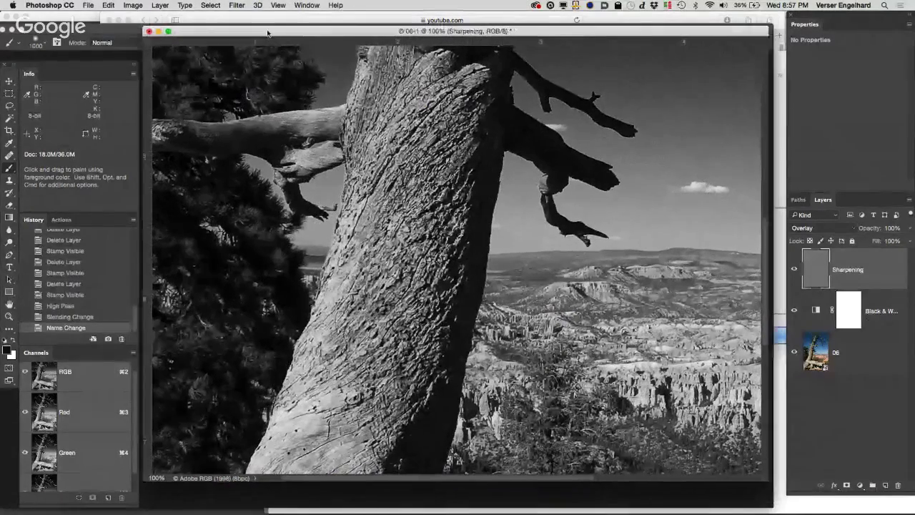
Start saving the image under the name toss and examine the available file formats
click(89, 6)
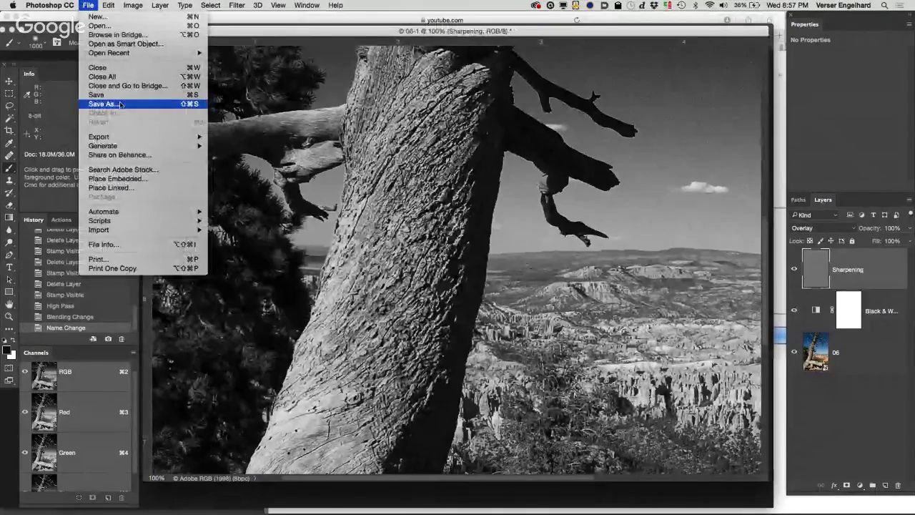
key(Escape)
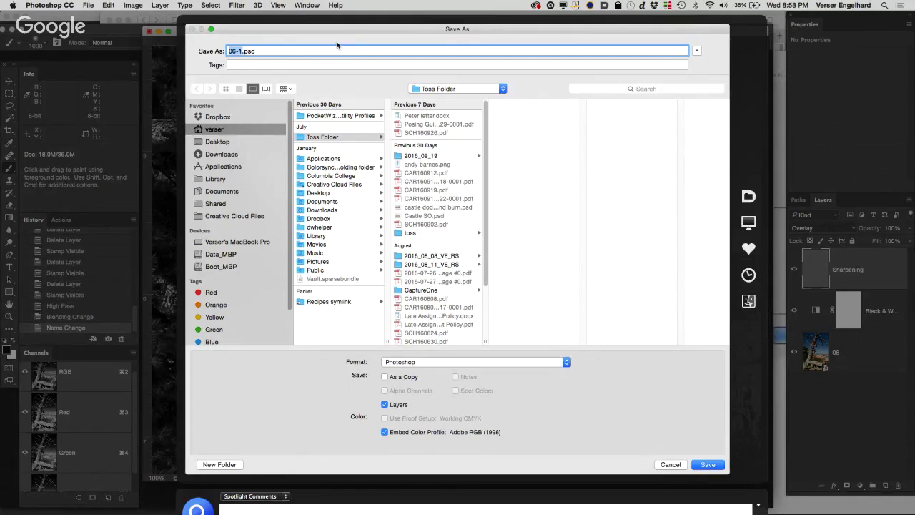
text(toss)
click(472, 362)
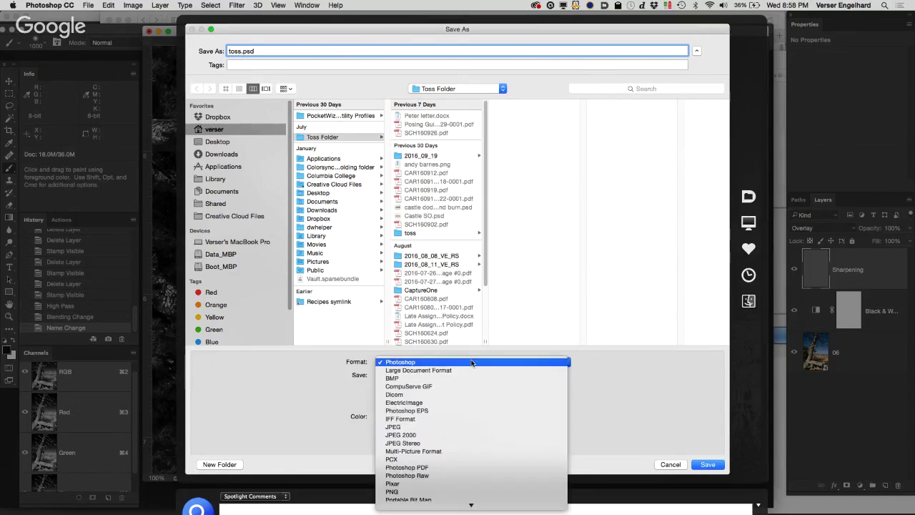
click(522, 361)
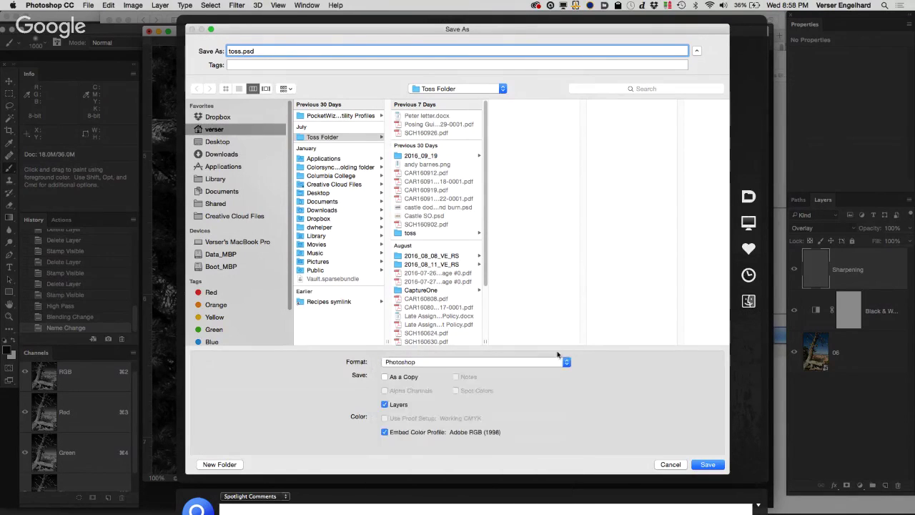
click(535, 361)
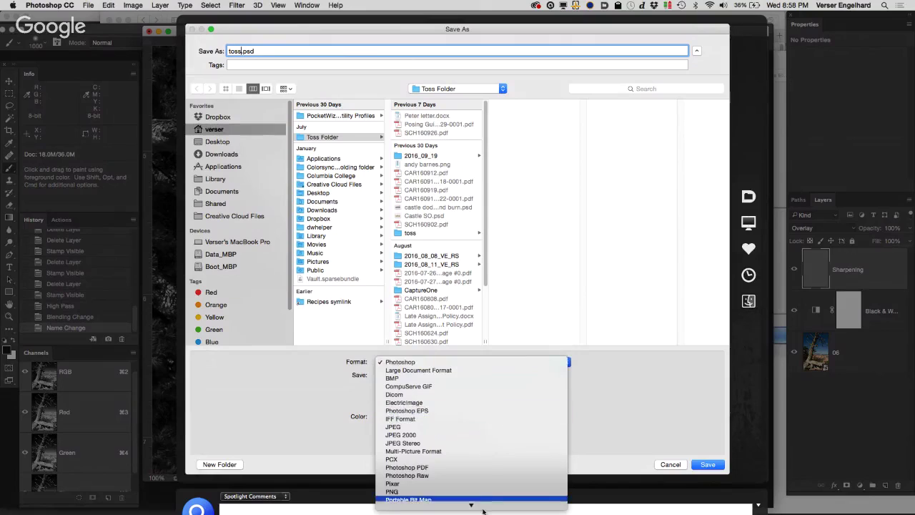
mouse_move(483, 506)
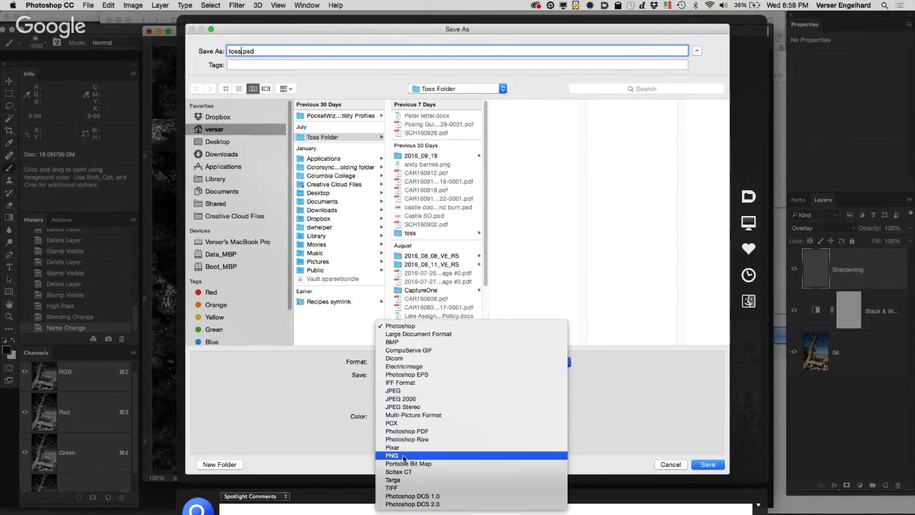
click(833, 292)
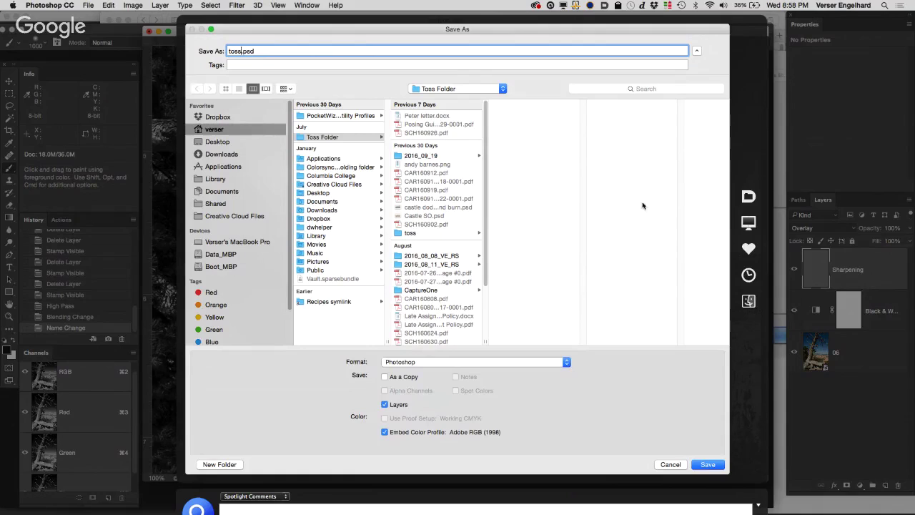
Set the save format to JPEG to check its layer option, and return the format to Photoshop
click(489, 362)
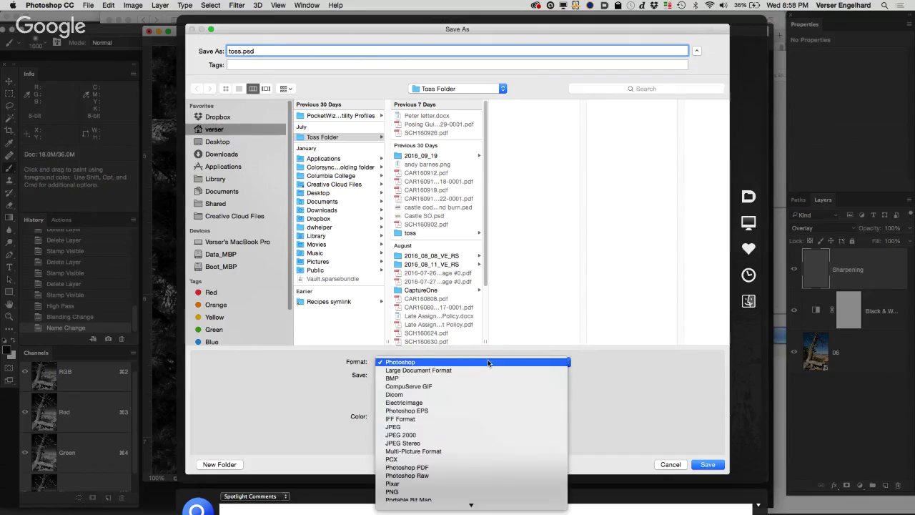
click(472, 427)
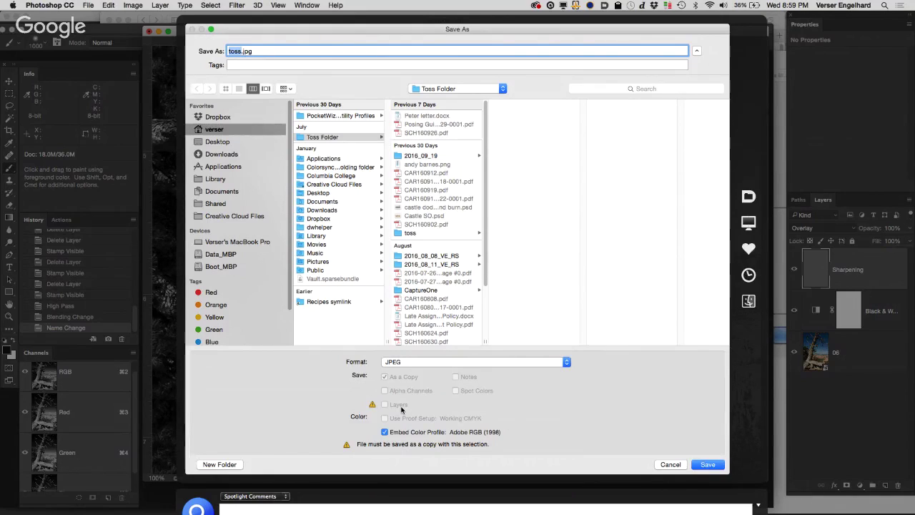
click(438, 362)
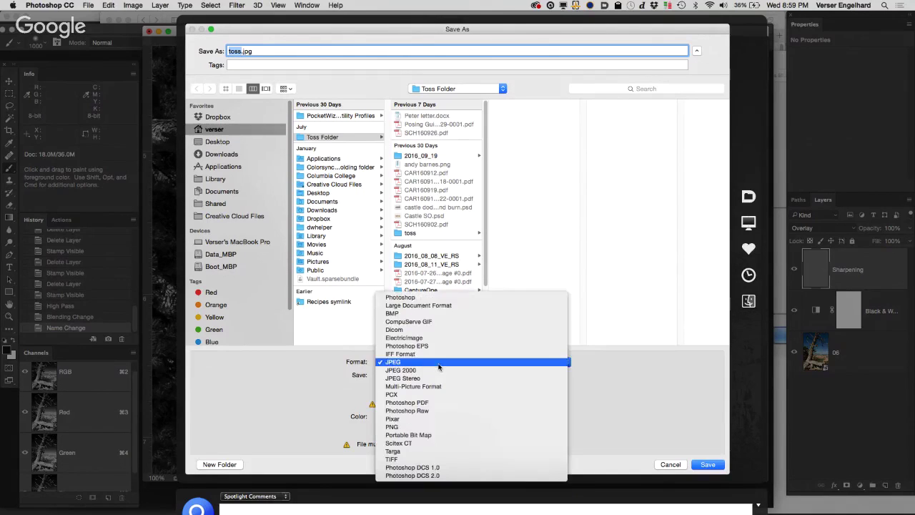
click(431, 297)
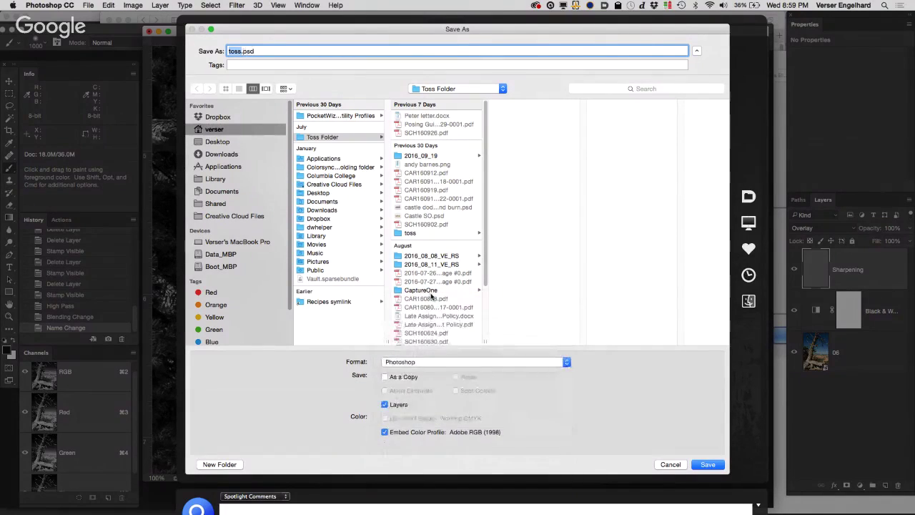
Change the save format for the toss file to Large Document Format
click(470, 361)
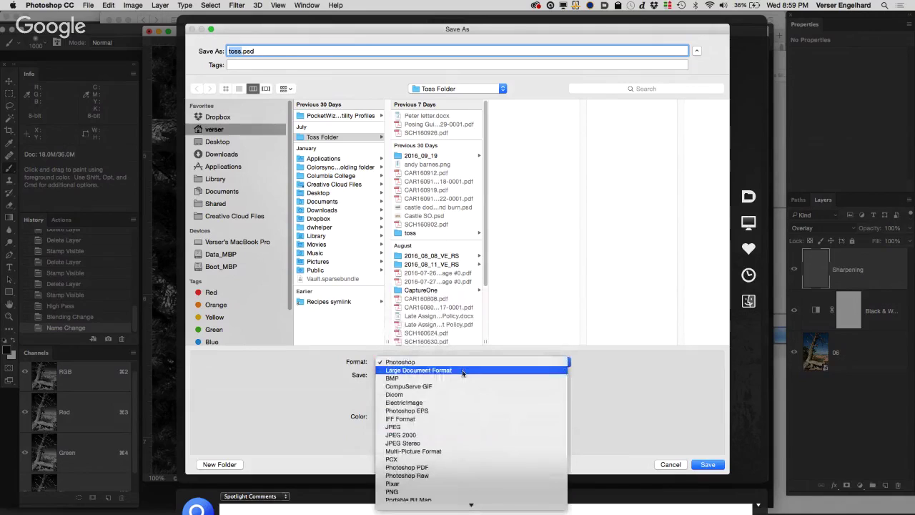
click(463, 371)
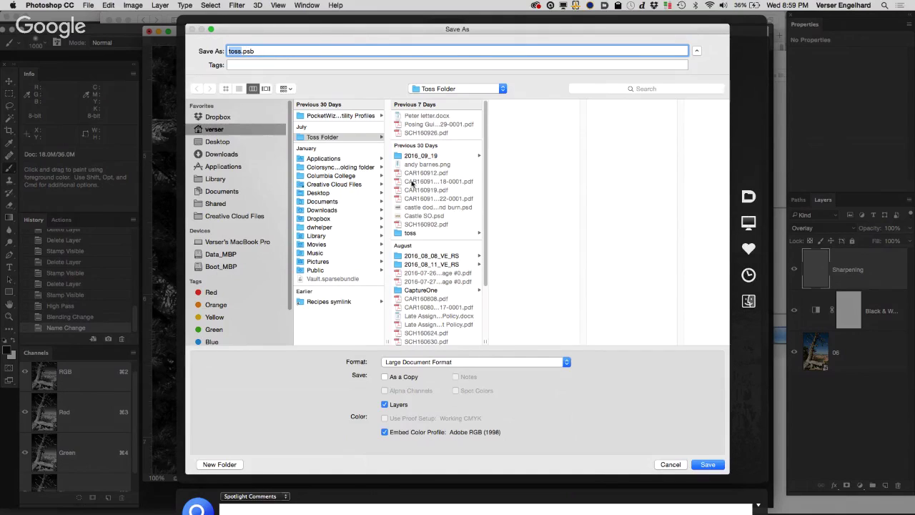
click(470, 366)
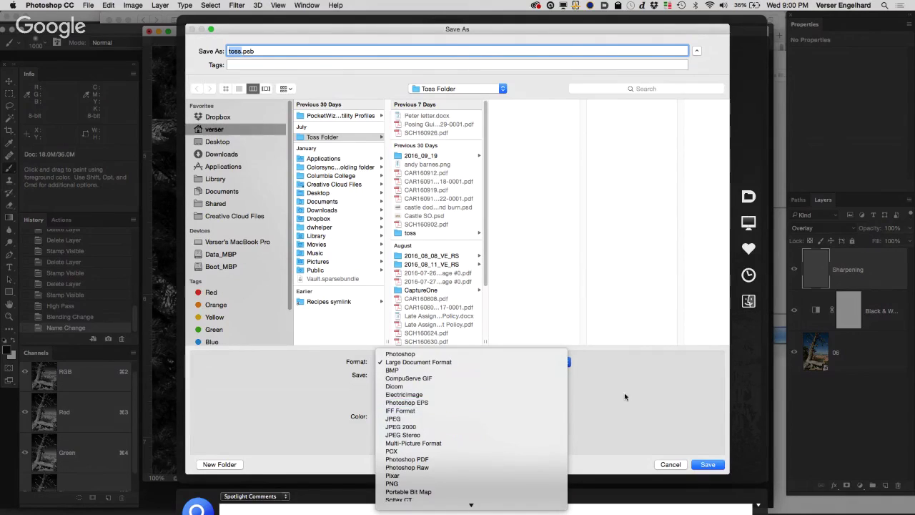
click(649, 392)
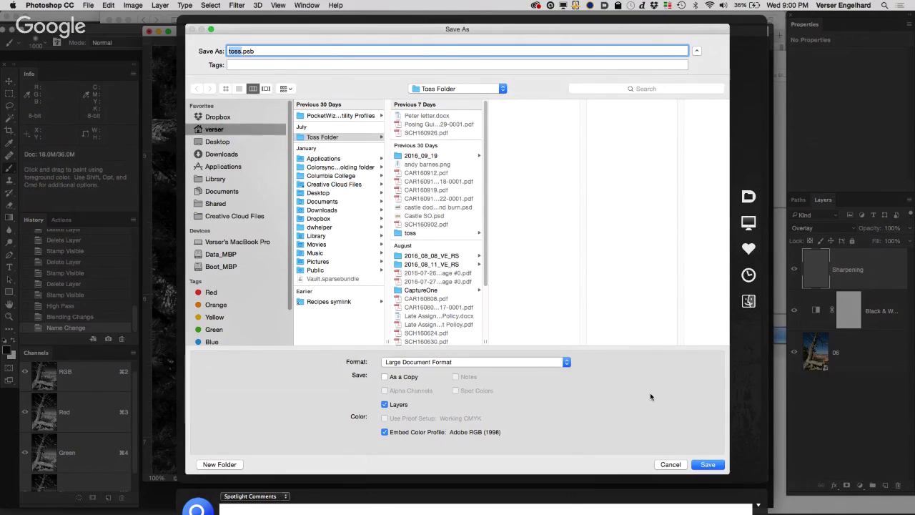
Review the remaining file formats, set the format back to Photoshop and cancel the save
click(542, 363)
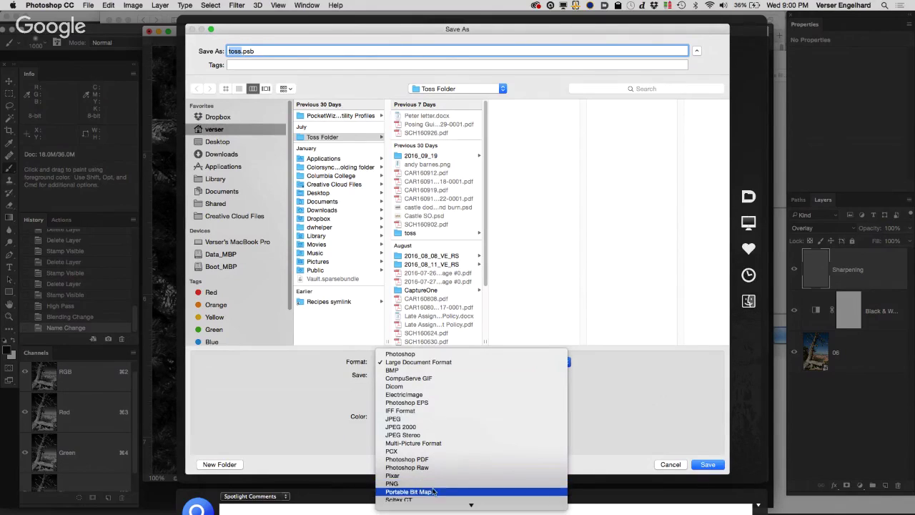
mouse_move(437, 502)
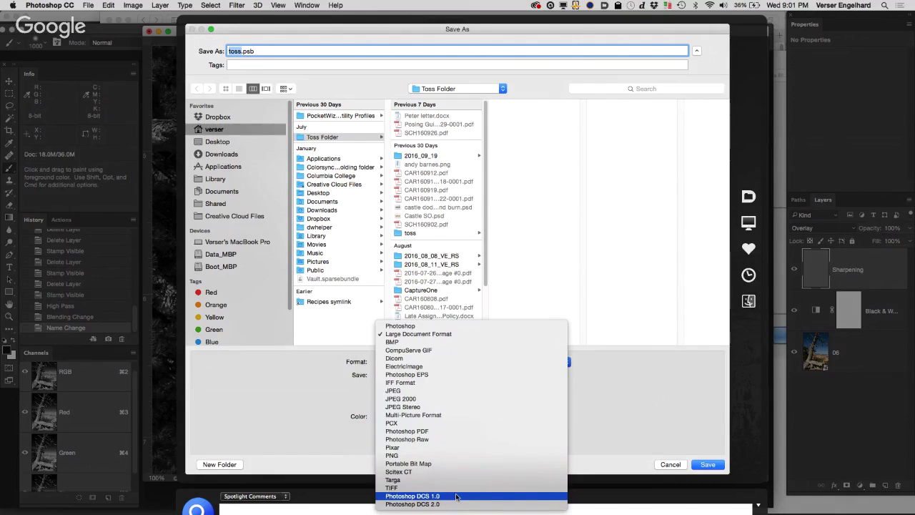
click(588, 440)
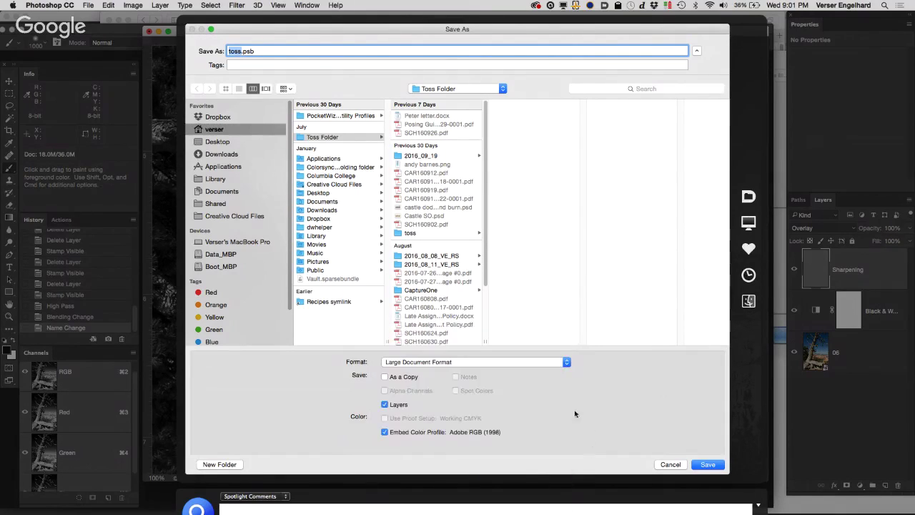
click(529, 363)
click(404, 354)
click(674, 464)
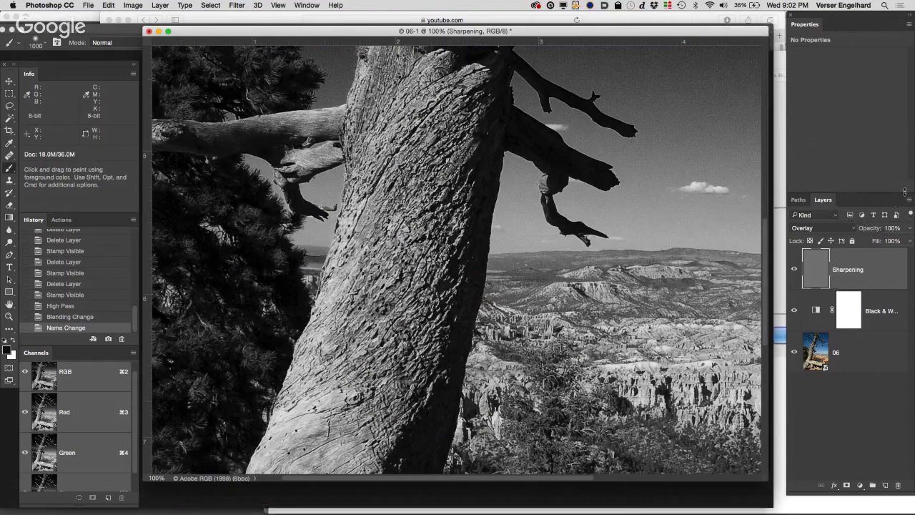
Flatten the layered tree image, and undo the flattening
click(905, 193)
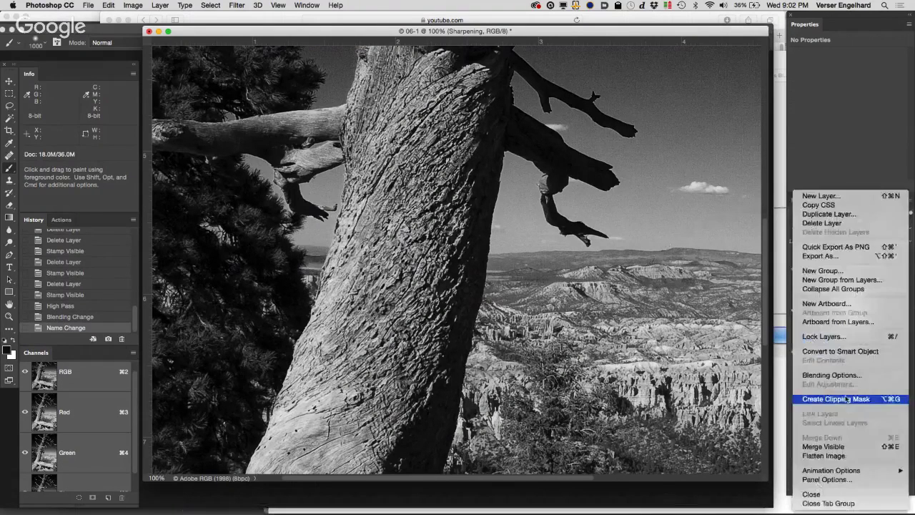
click(827, 456)
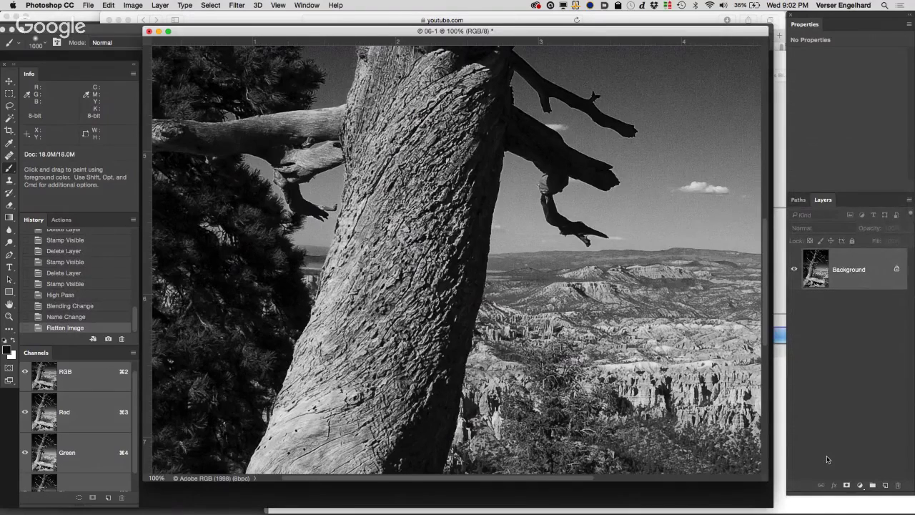
key(super+z)
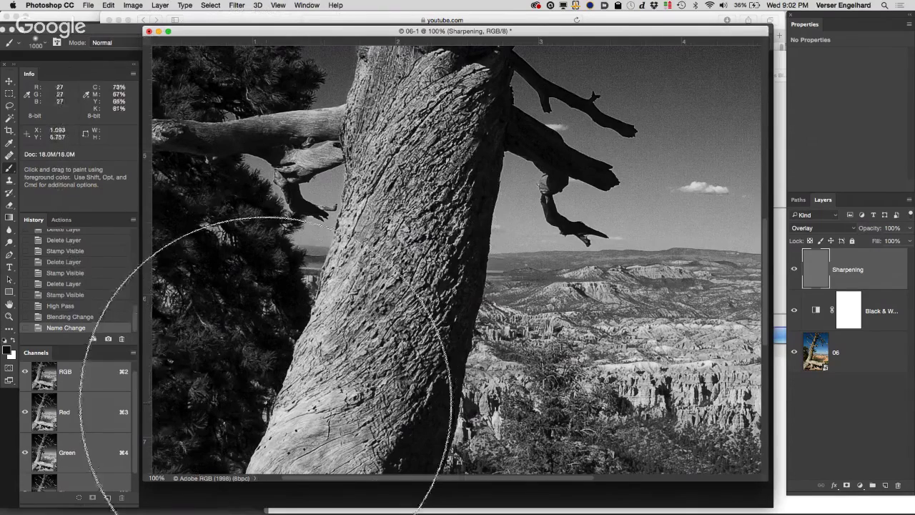
Set the image window's status readout to show Document Sizes
click(255, 478)
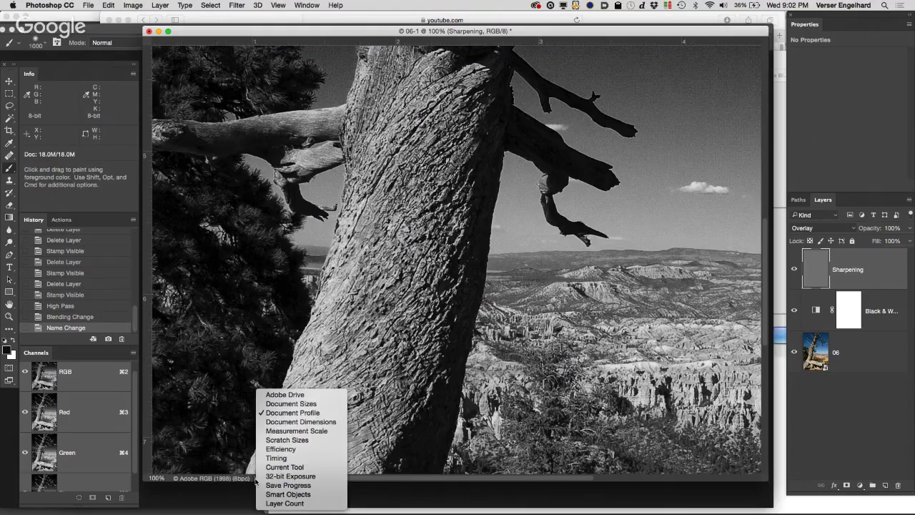
click(241, 437)
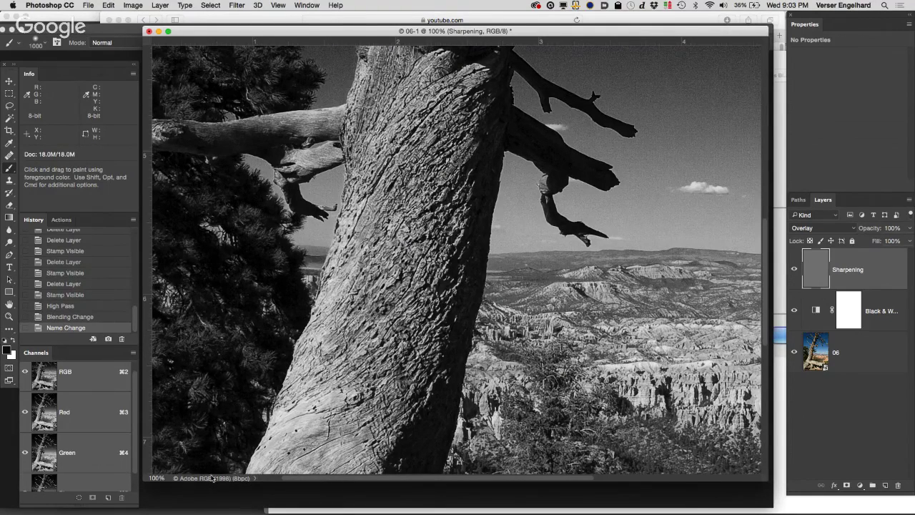
click(257, 480)
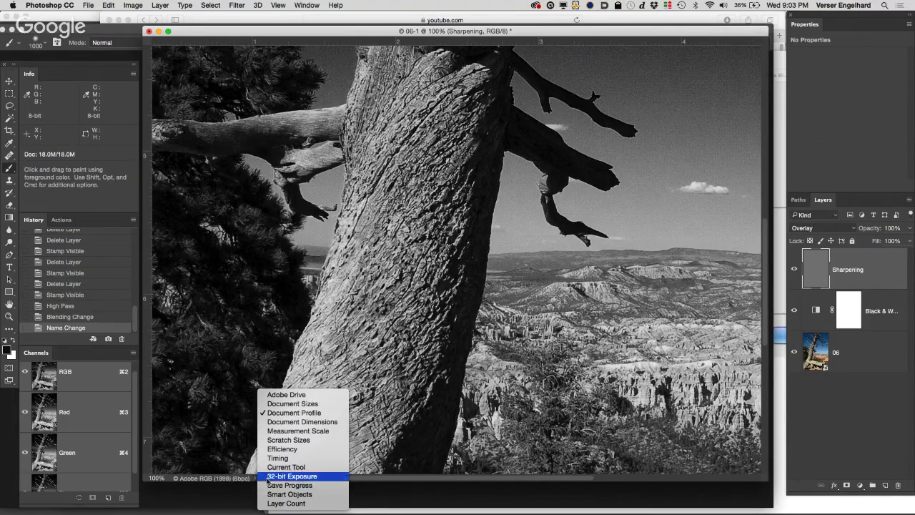
click(297, 405)
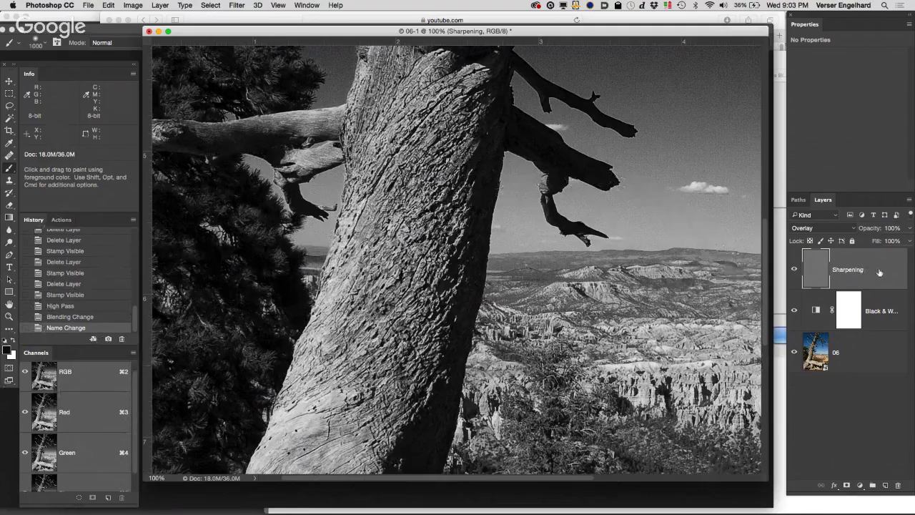
Duplicate the Sharpening layer and convert the image to 16 Bits/Channel
drag(879, 273, 883, 486)
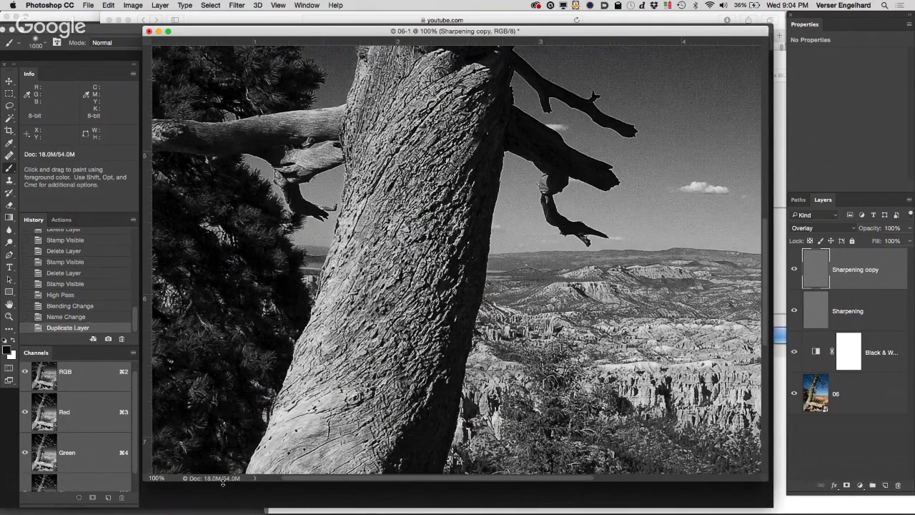
click(133, 5)
mouse_move(133, 20)
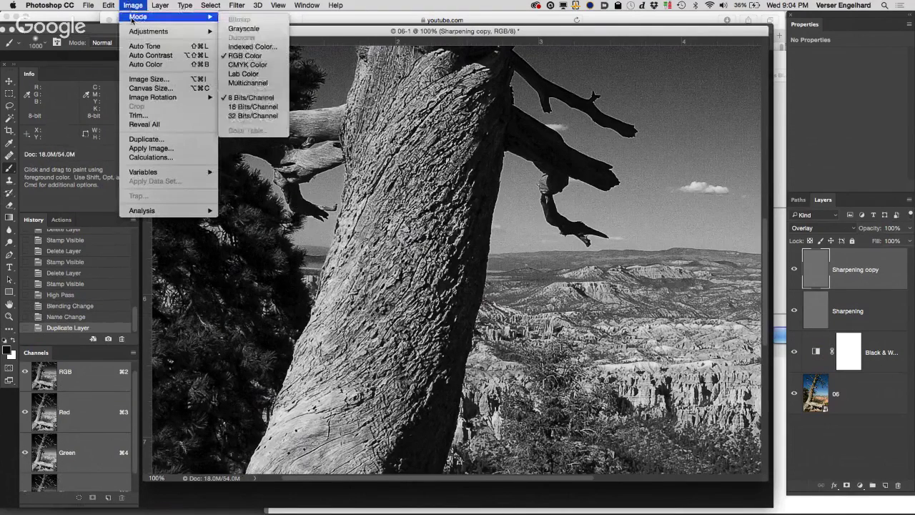
click(272, 107)
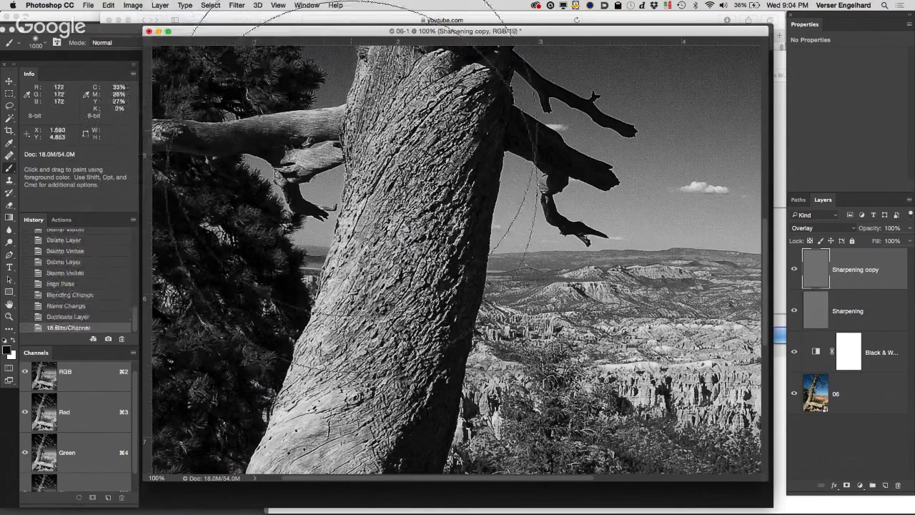
click(131, 6)
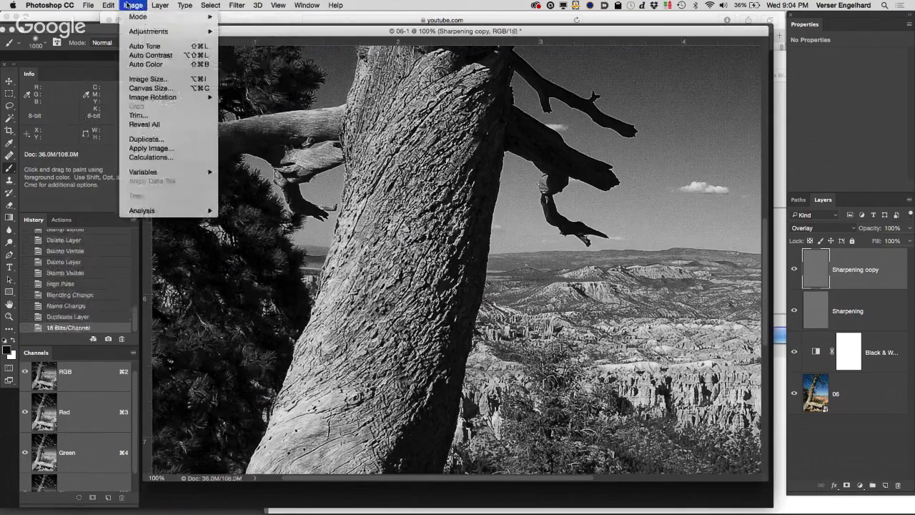
mouse_move(134, 17)
click(133, 6)
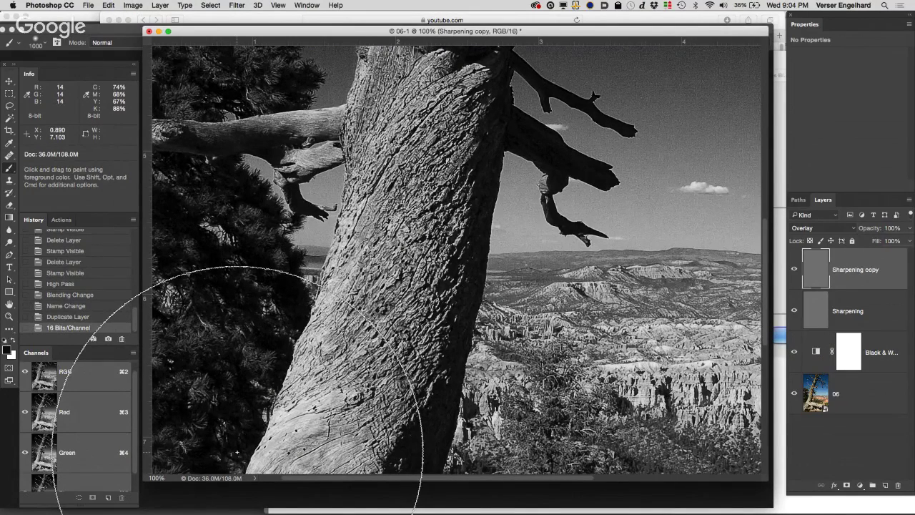
Switch to Finder and open Digital Fund Quickstart I slideshow v3.key from 3 Retouching and Compositing Class, Class 3 Files, Teacher Files
mouse_move(114, 506)
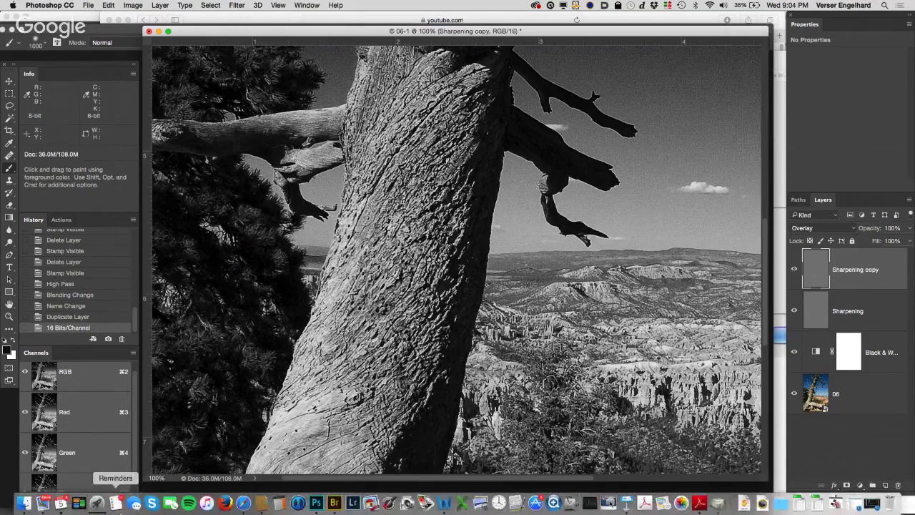
click(24, 503)
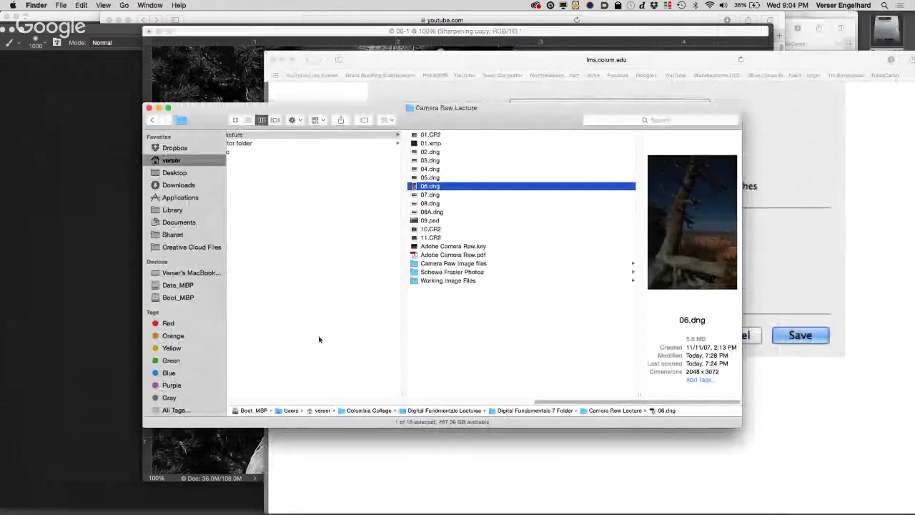
click(185, 162)
click(266, 153)
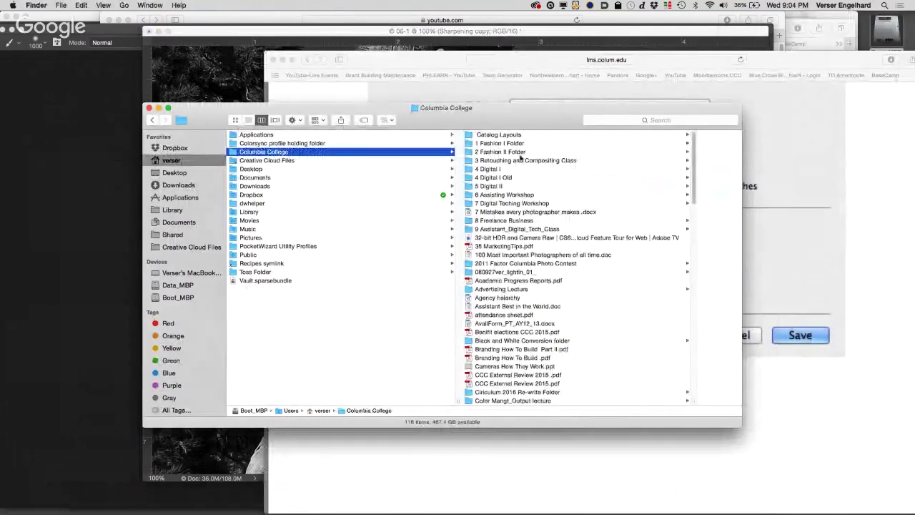
click(513, 161)
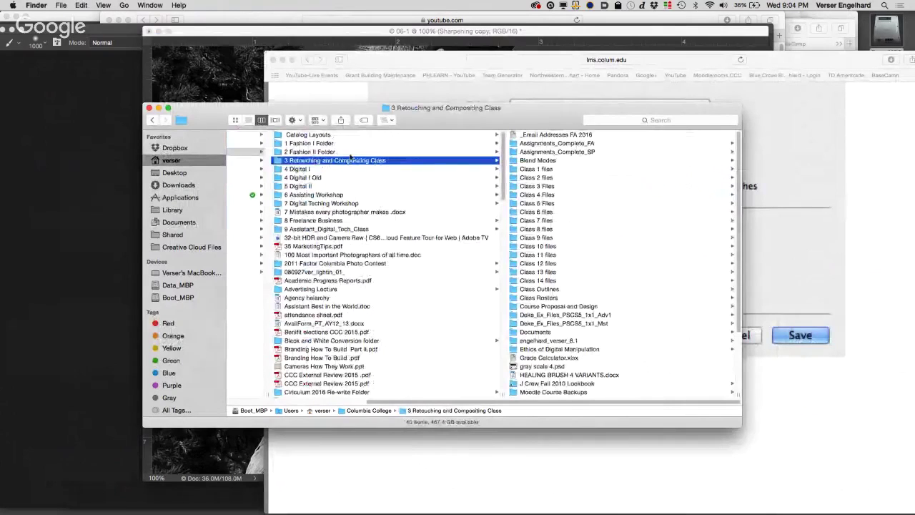
click(538, 169)
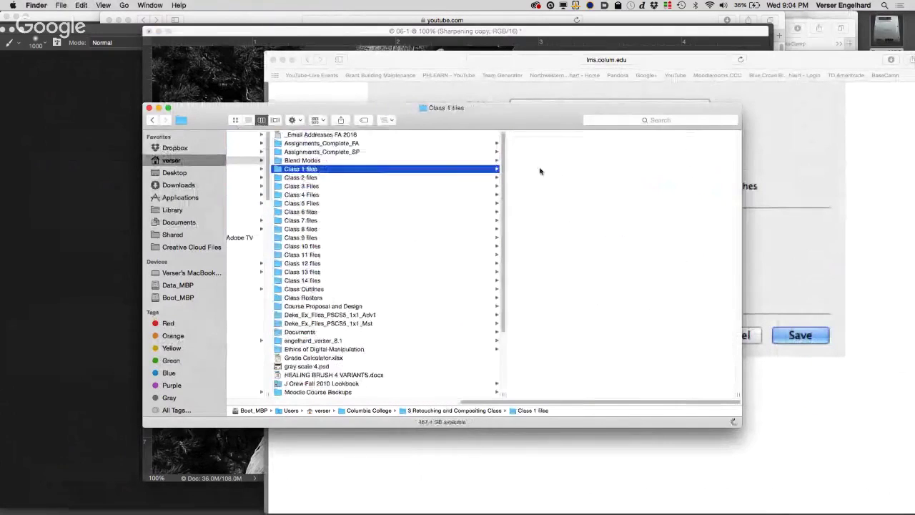
click(315, 179)
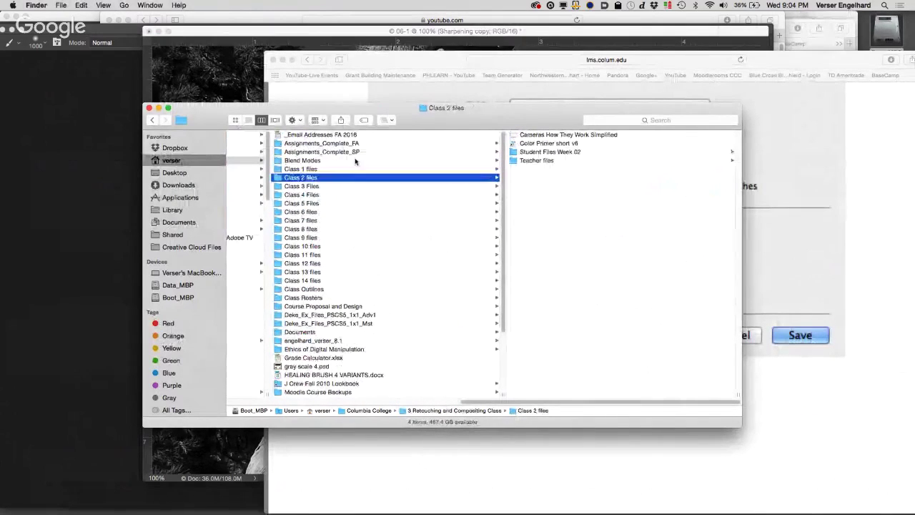
click(314, 186)
click(525, 144)
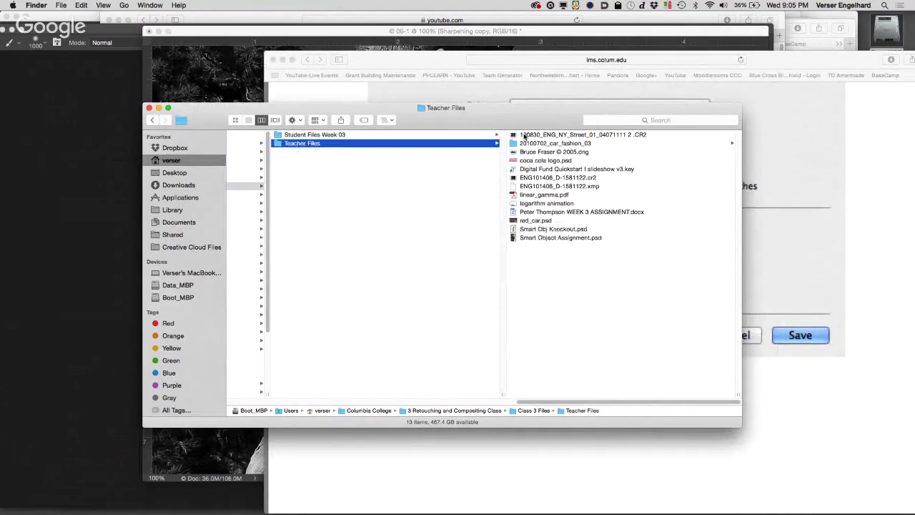
double_click(513, 170)
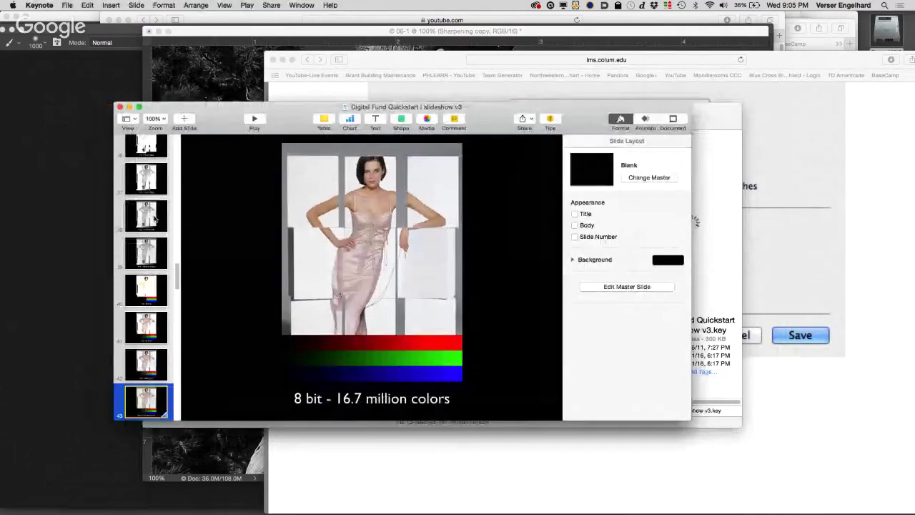
Play the slideshow starting from the Binary System slide about one switch having two possibilities
scroll(154, 218, up, 8)
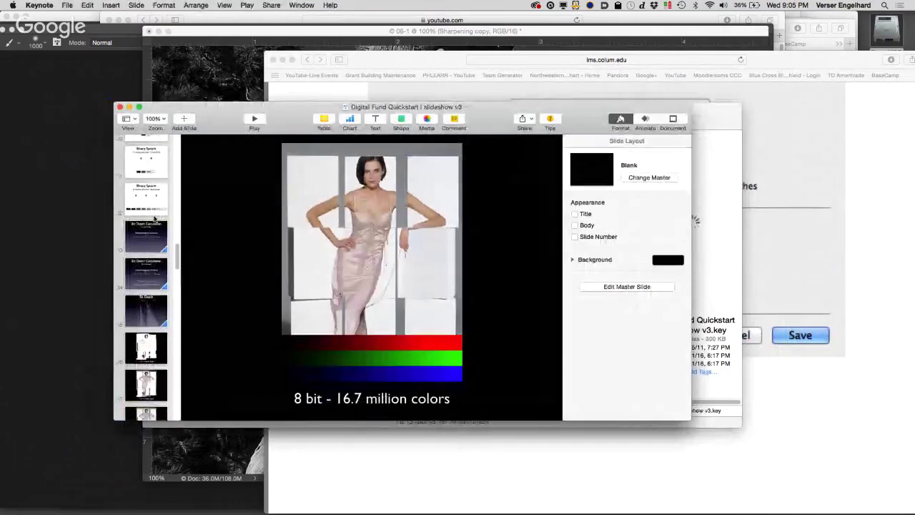
scroll(155, 218, up, 8)
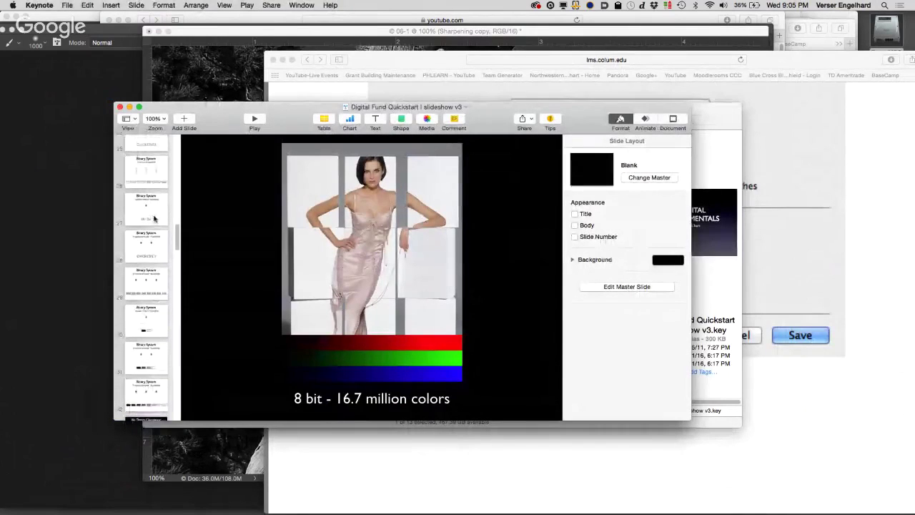
scroll(155, 218, up, 4)
click(148, 232)
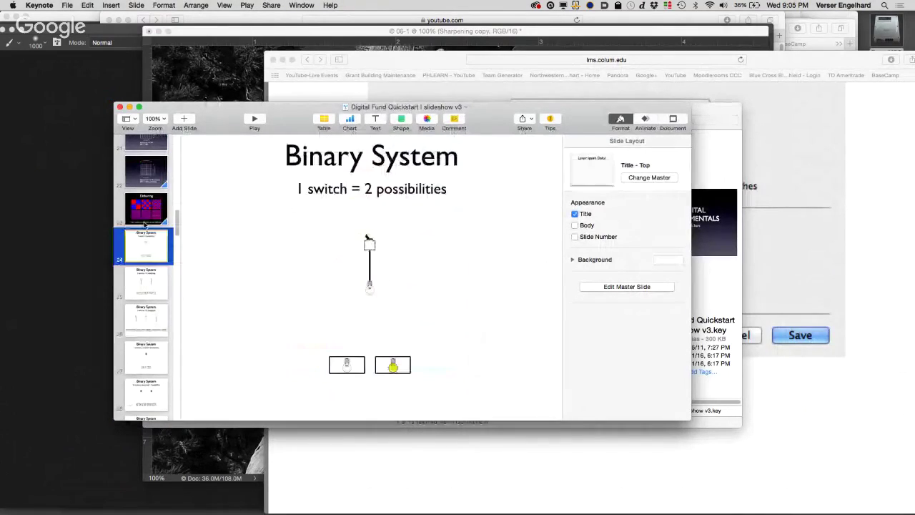
click(255, 119)
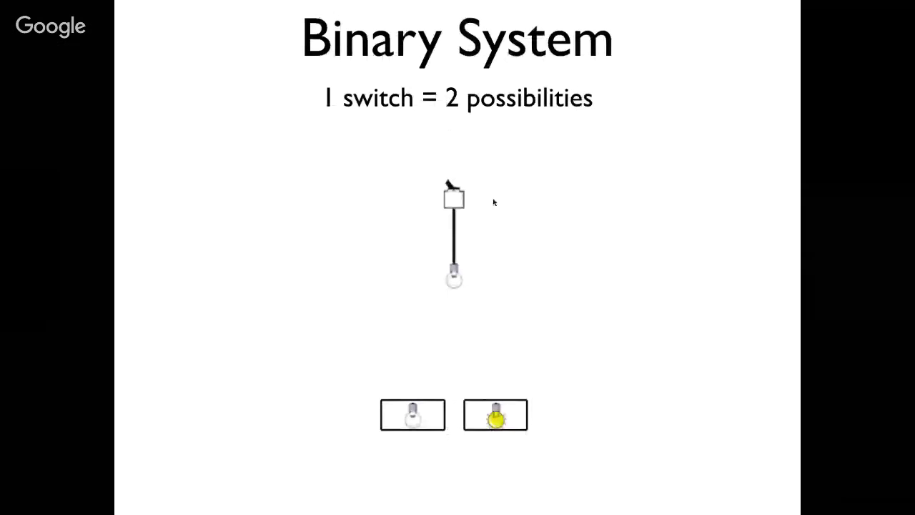
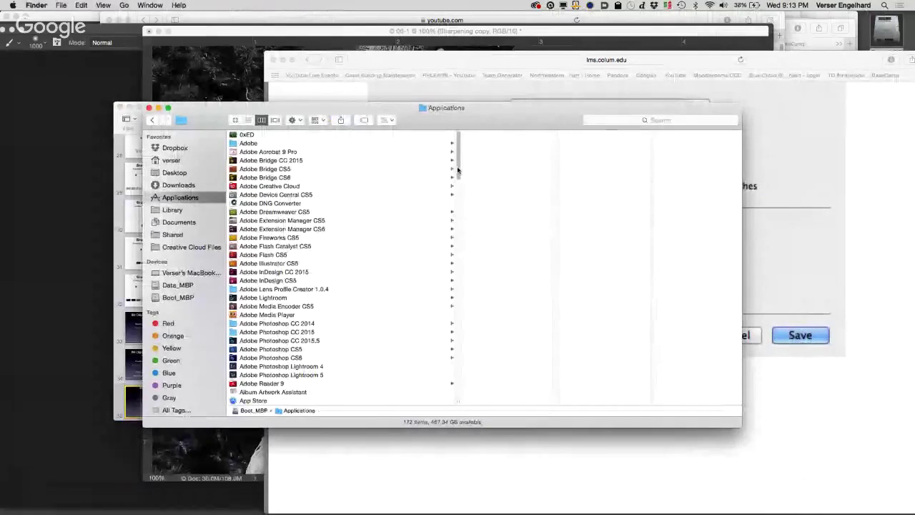
Open ColorSync Utility from the Utilities folder inside Applications
drag(457, 169, 292, 409)
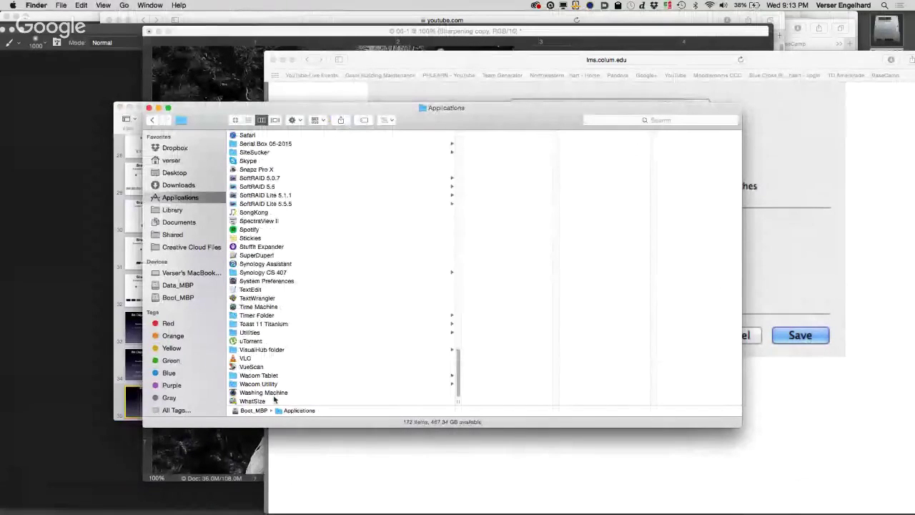
click(250, 332)
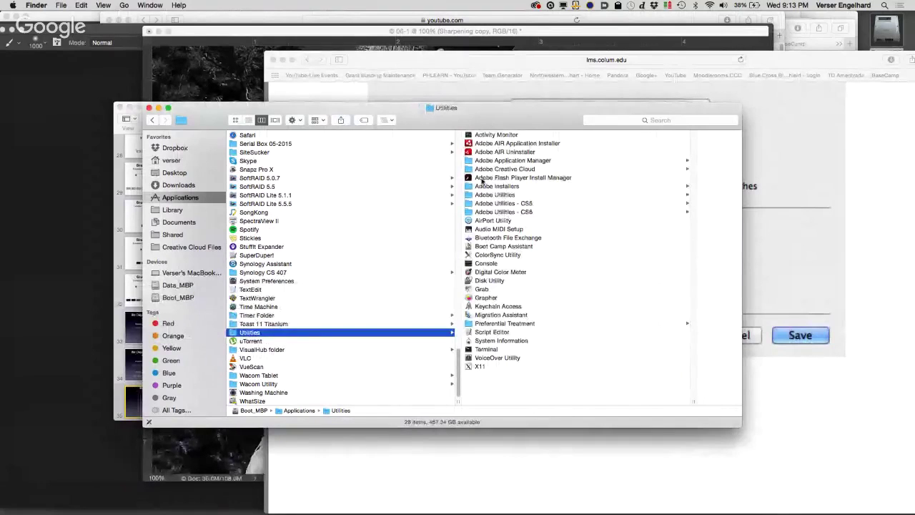
click(492, 256)
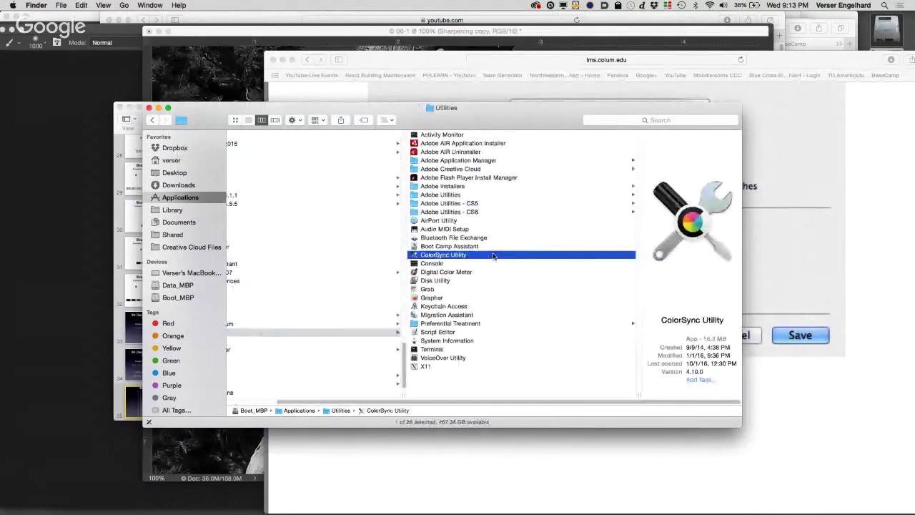
double_click(416, 256)
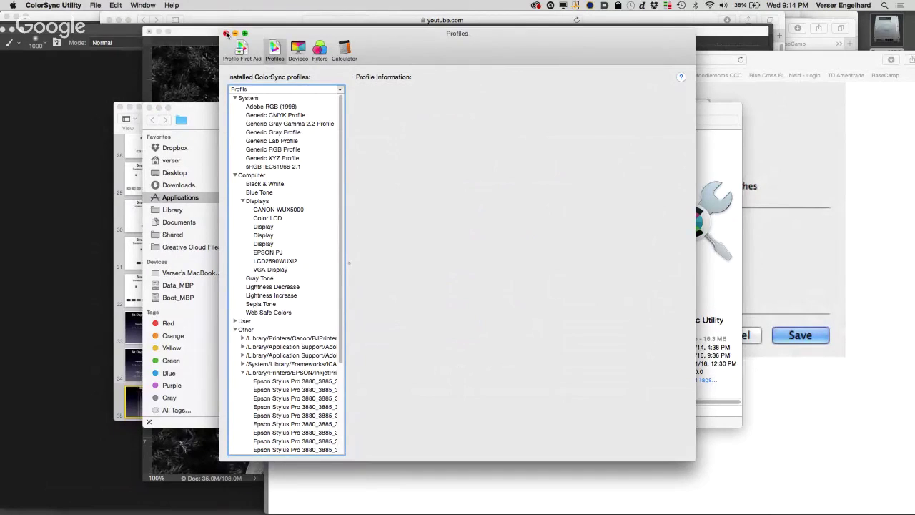
Reposition and enlarge the Finder window to show where ColorSync Utility is located, and bring the utility's Profiles window back over it
drag(399, 41, 638, 302)
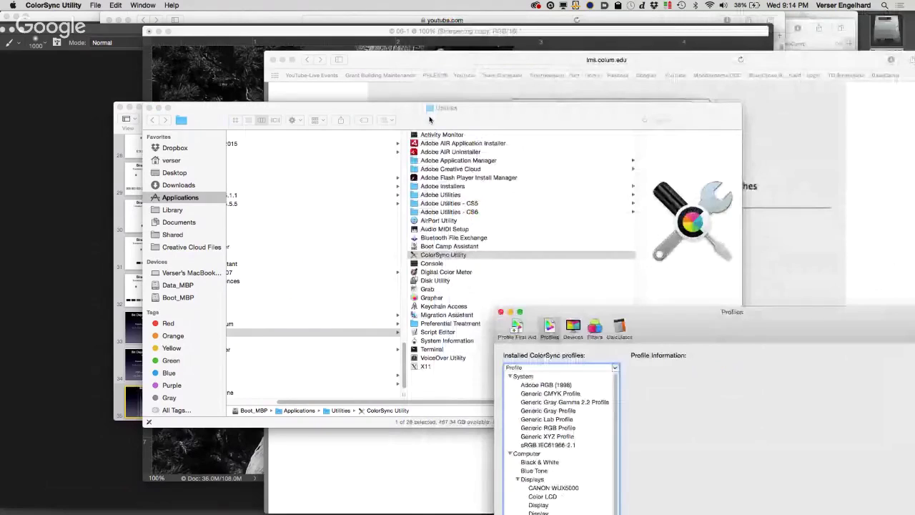
drag(429, 120, 331, 40)
mouse_move(643, 344)
mouse_down()
mouse_move(672, 364)
mouse_move(647, 332)
mouse_up()
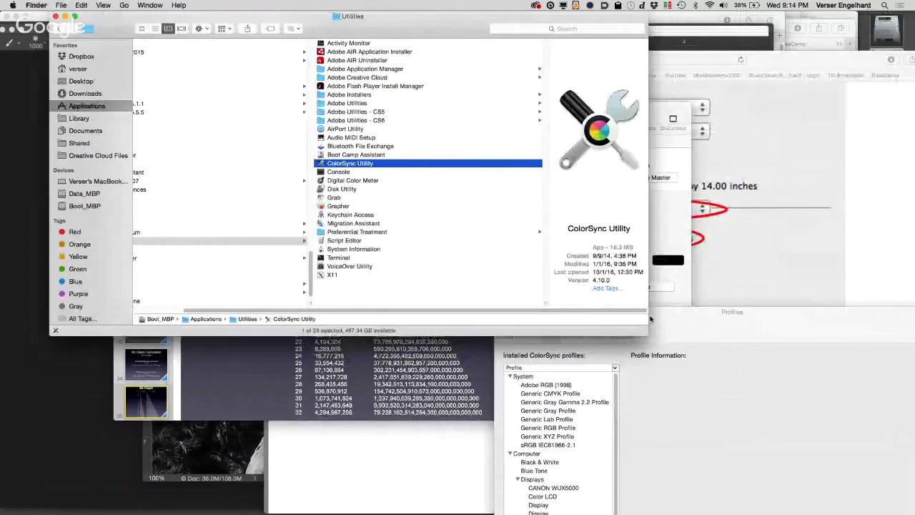
drag(650, 319, 707, 322)
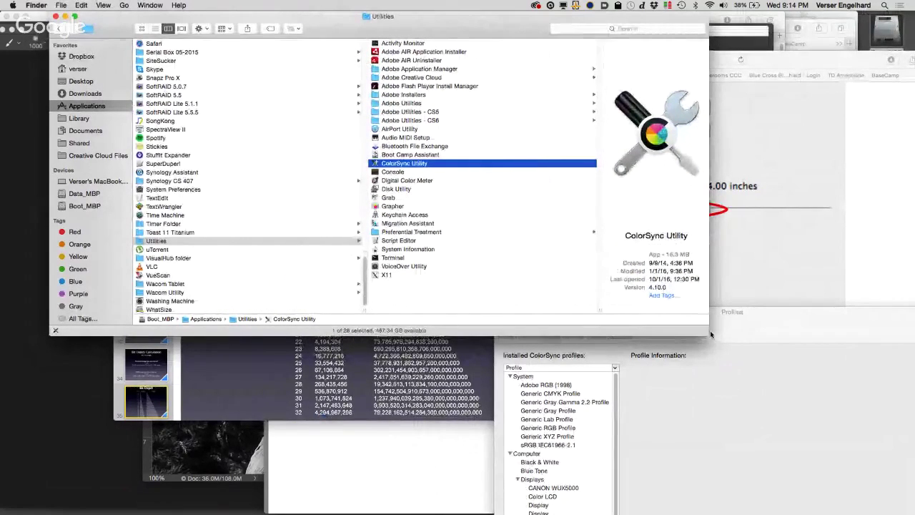
drag(718, 332, 815, 353)
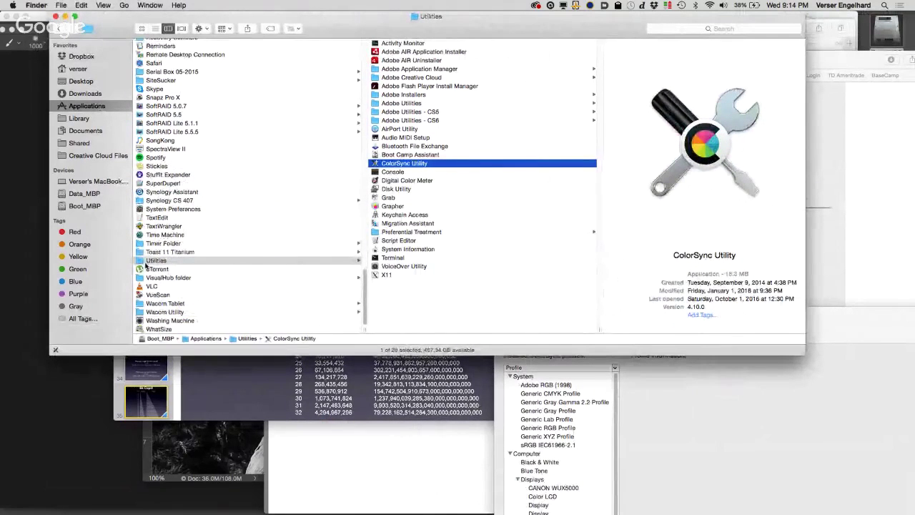
double_click(428, 164)
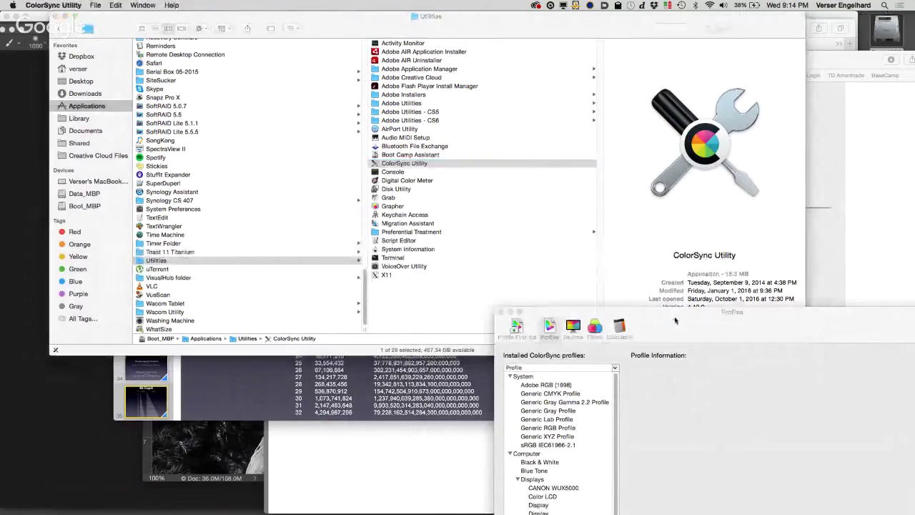
drag(677, 313, 325, 37)
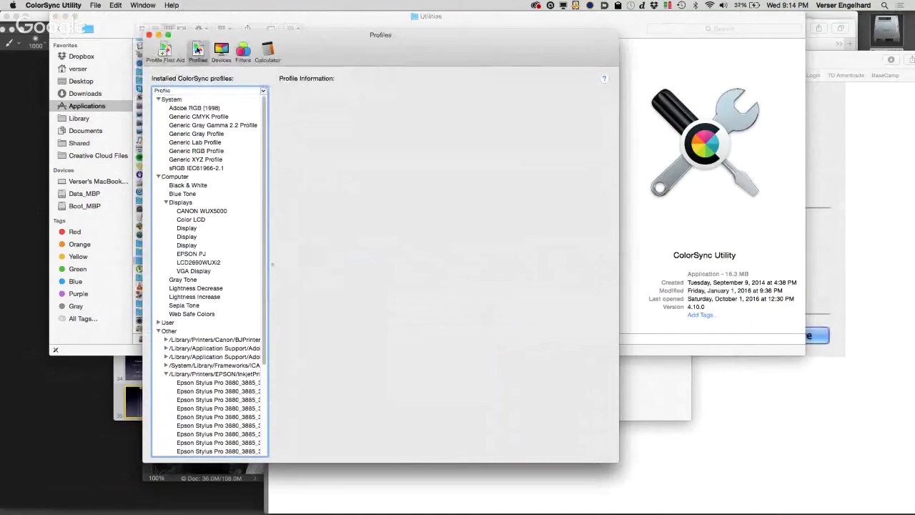
Look over the profiles in the System and Computer groups, and collapse the Other group
click(159, 100)
click(159, 101)
scroll(209, 263, down, 3)
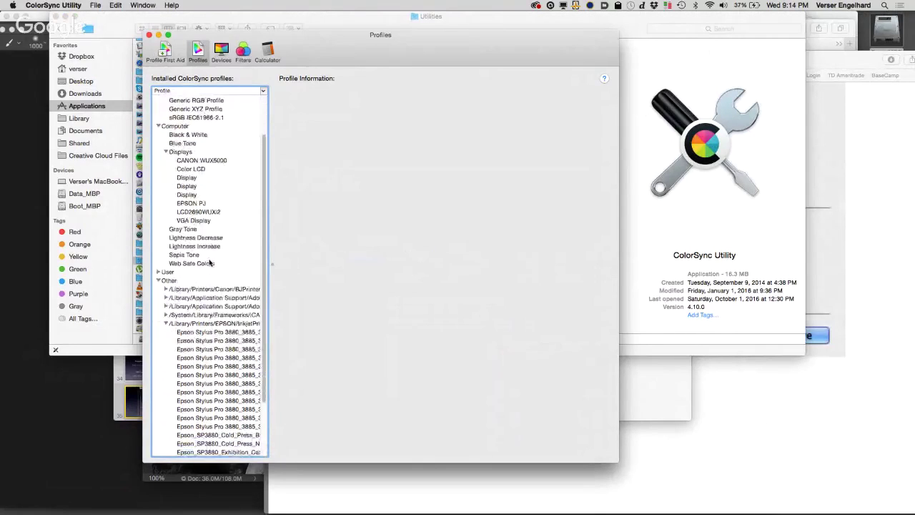
scroll(210, 262, down, 3)
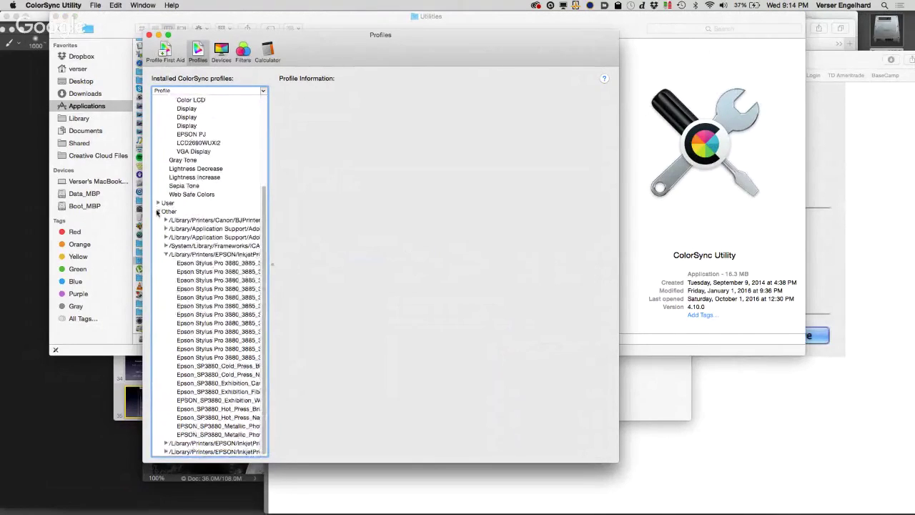
click(158, 212)
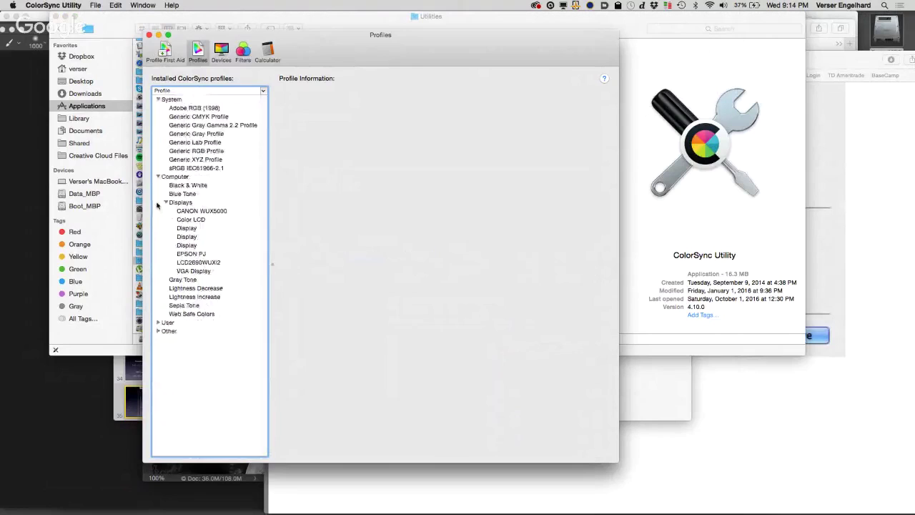
Expand the User and Other groups and look through their installed profiles down to the Epson Stylus Pro 3880 entries
click(158, 323)
scroll(210, 378, down, 5)
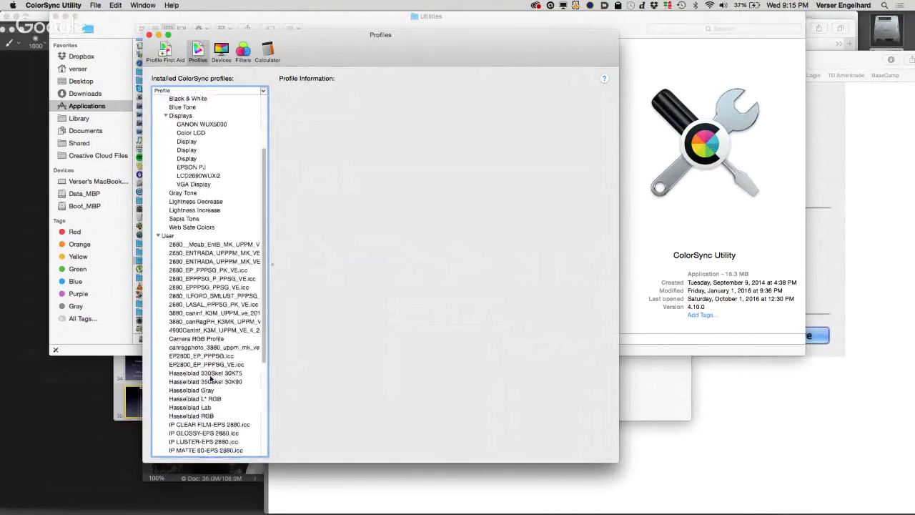
scroll(210, 378, down, 5)
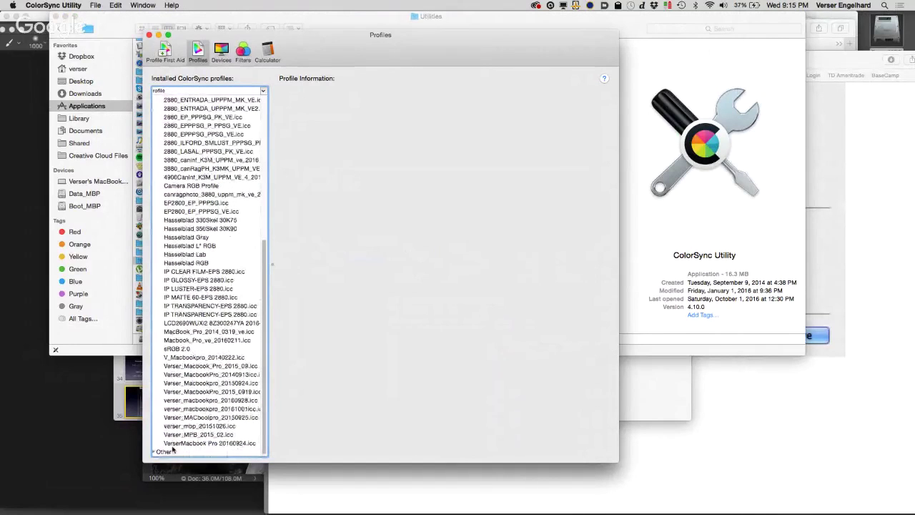
click(155, 452)
scroll(229, 429, down, 5)
scroll(227, 429, down, 6)
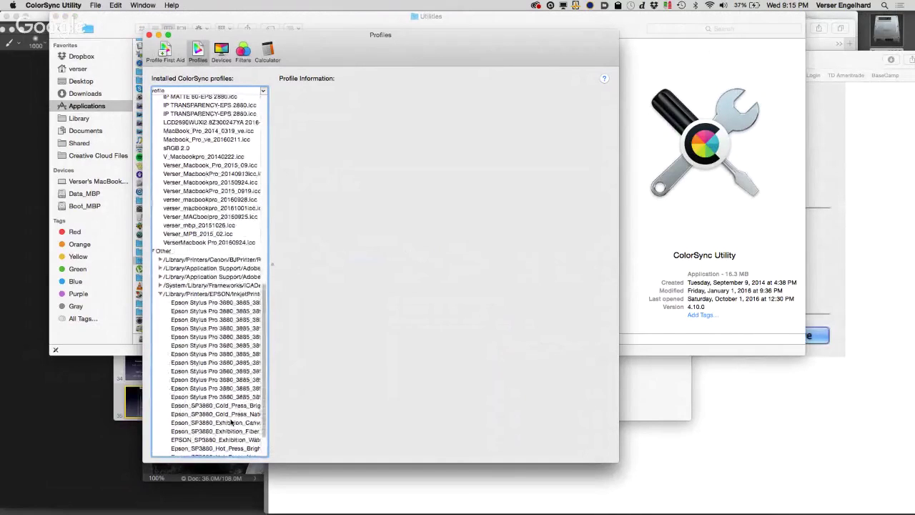
scroll(219, 407, down, 3)
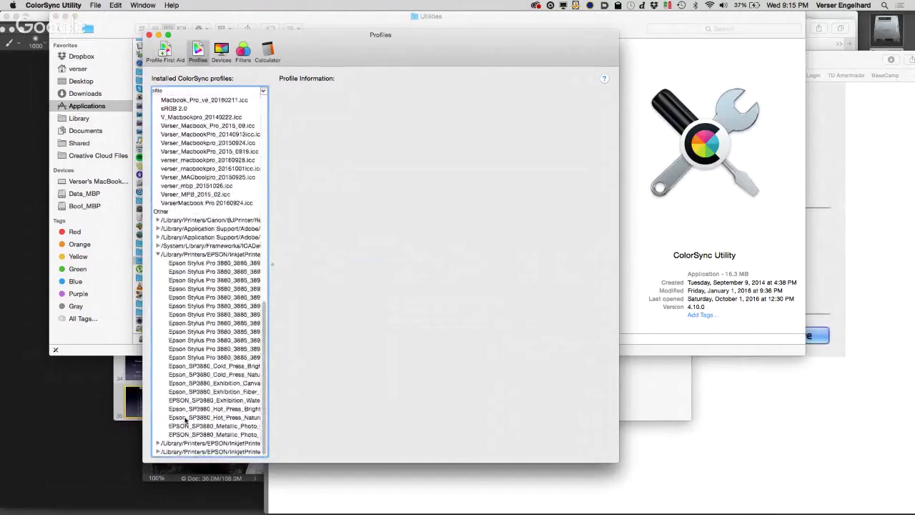
Expand the Epson Stylus Pro 4900 and SPR2880 printer folders under Other and look through their paper profiles
click(158, 445)
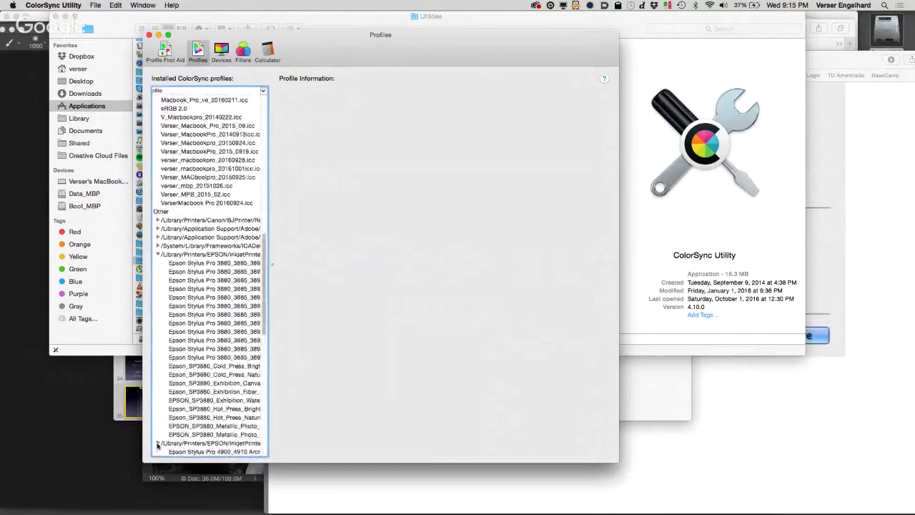
scroll(200, 418, down, 5)
scroll(219, 415, down, 10)
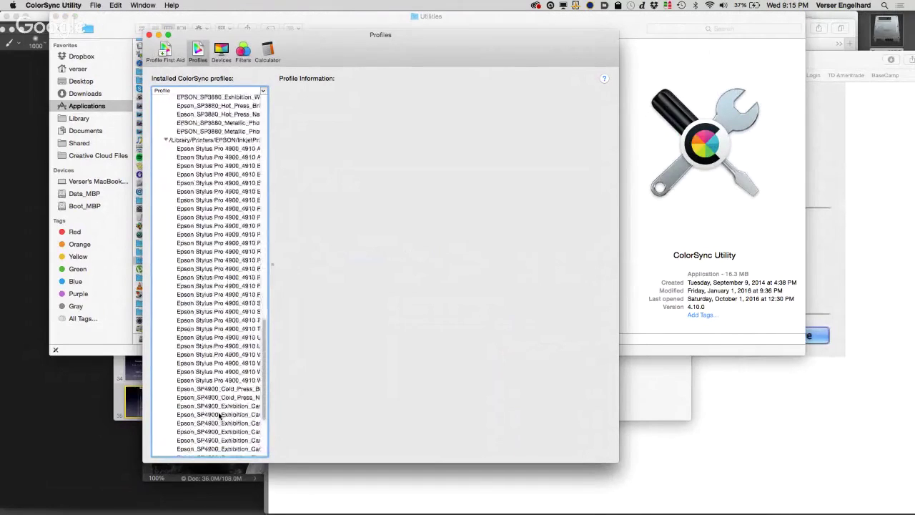
click(165, 451)
scroll(192, 403, down, 3)
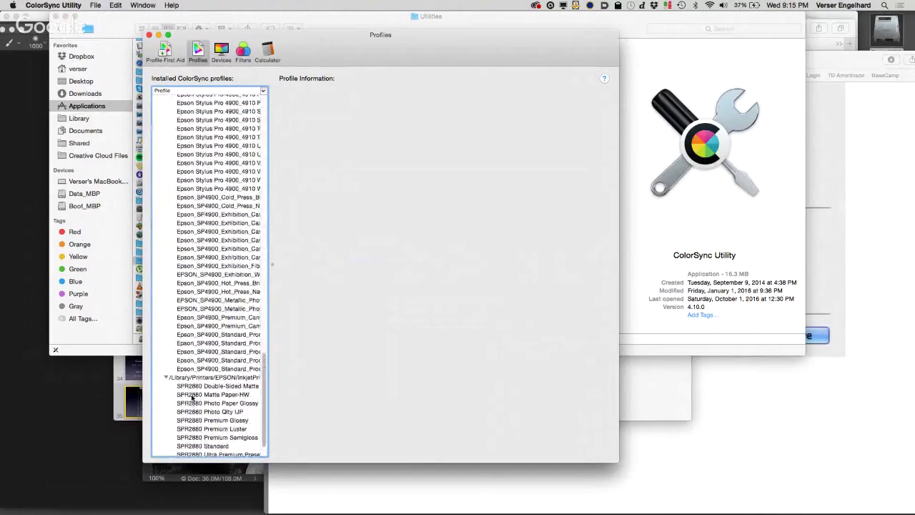
scroll(200, 370, up, 15)
scroll(200, 371, up, 5)
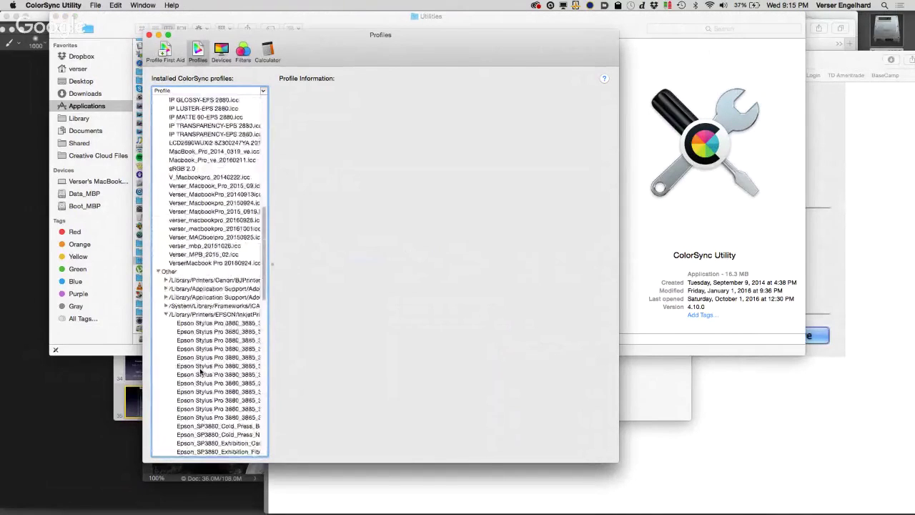
Expand the system frameworks folder and Adobe's recommended profiles folder under Other, and display the ProPhoto RGB profile
click(166, 325)
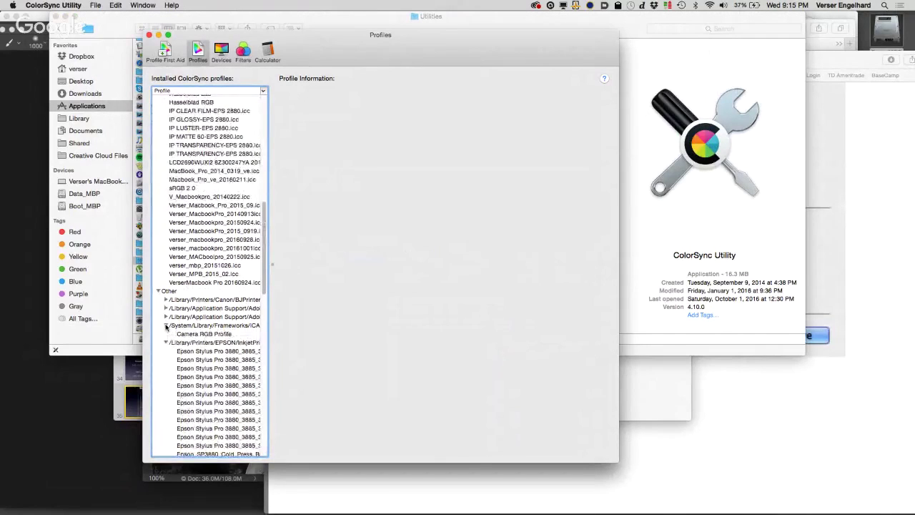
click(166, 316)
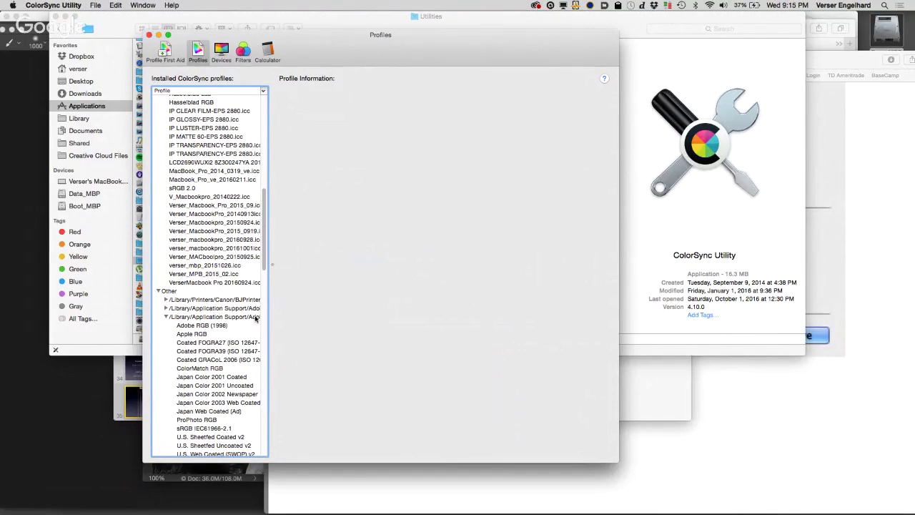
scroll(236, 368, down, 1)
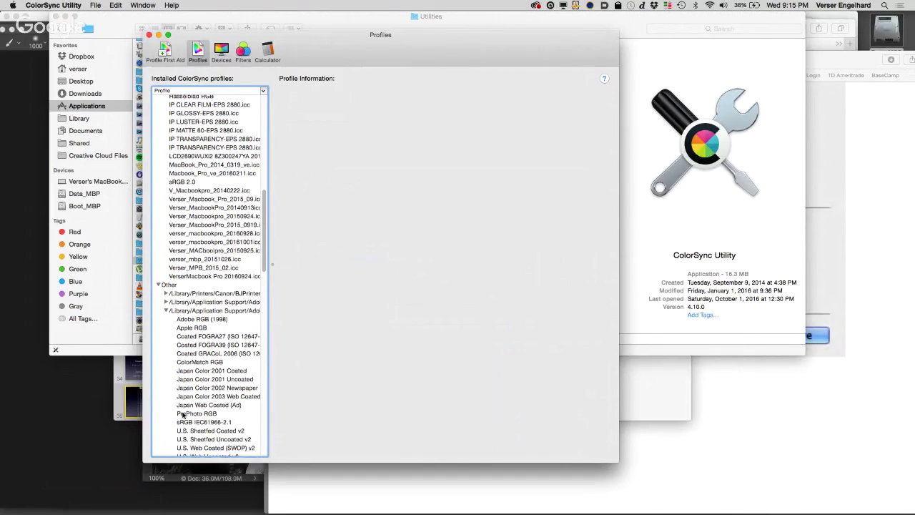
click(196, 415)
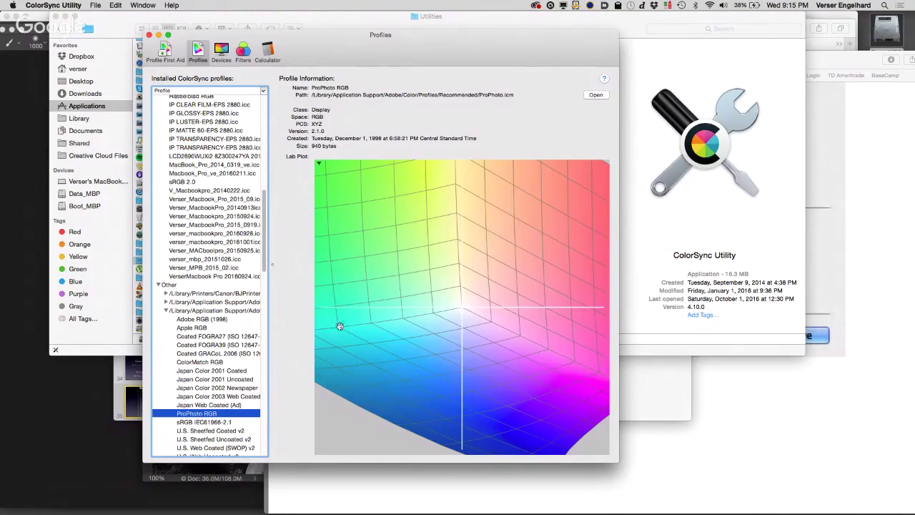
Examine the ProPhoto RGB gamut in the Lab plot from several angles and make the profiles window taller
drag(451, 396, 443, 337)
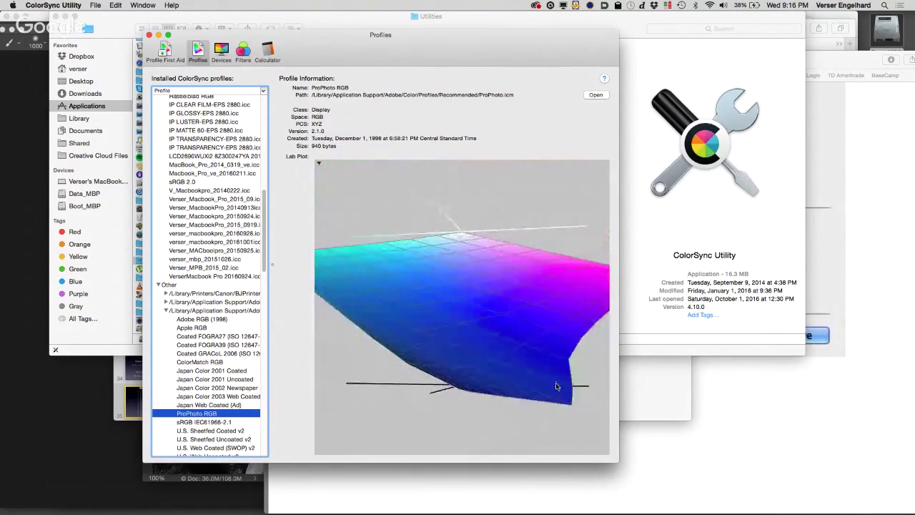
drag(615, 461, 708, 482)
drag(524, 351, 477, 366)
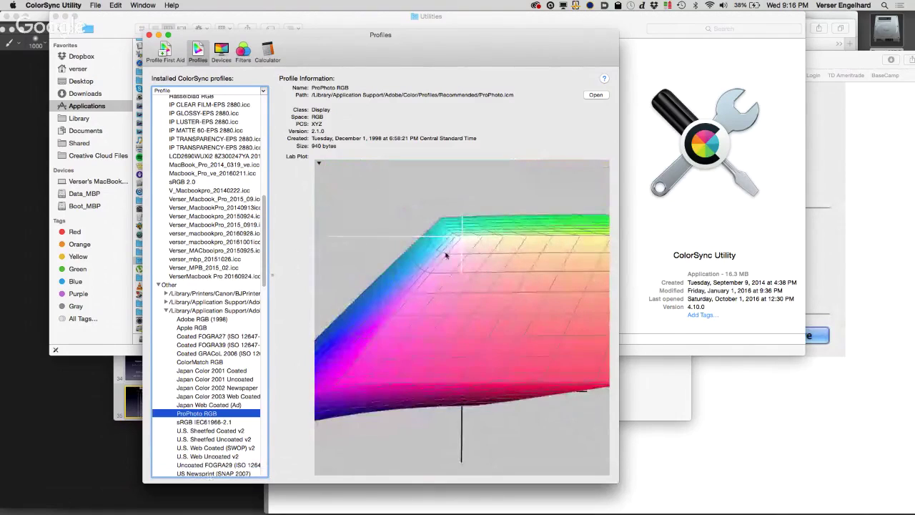
drag(439, 272, 454, 266)
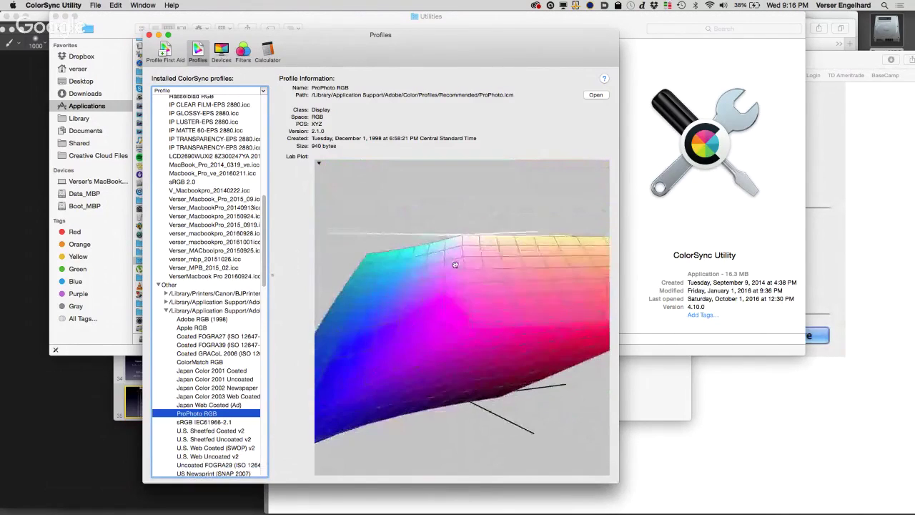
Hold the ProPhoto RGB plot for comparison, display Adobe RGB (1998) against it, and rotate the combined gamuts
click(319, 164)
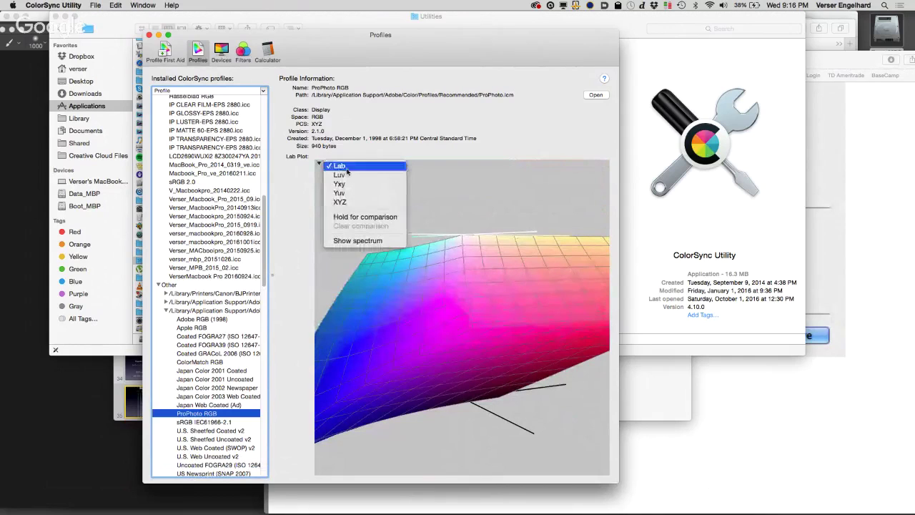
click(358, 218)
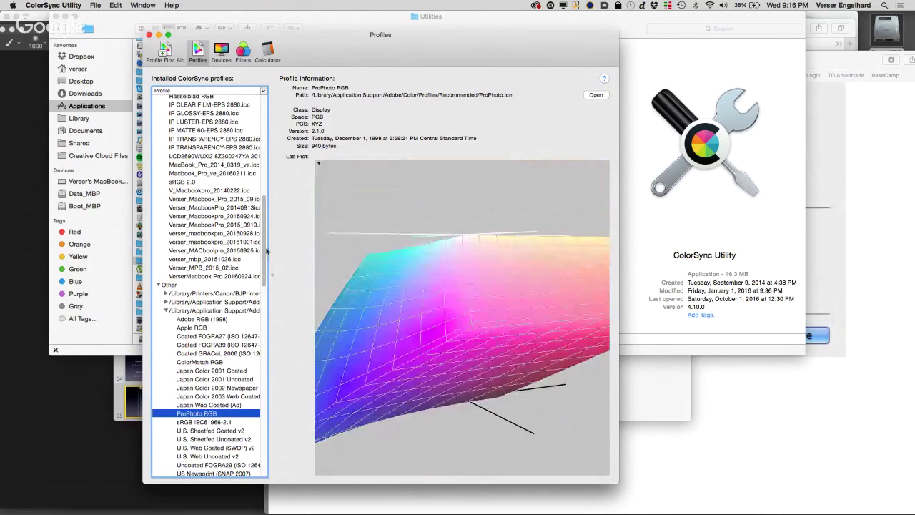
drag(265, 250, 266, 150)
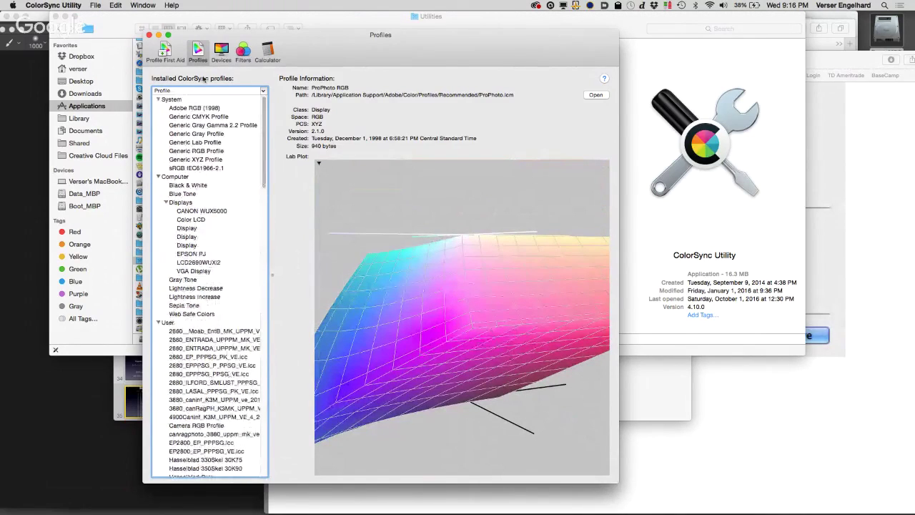
click(196, 108)
drag(468, 310, 505, 333)
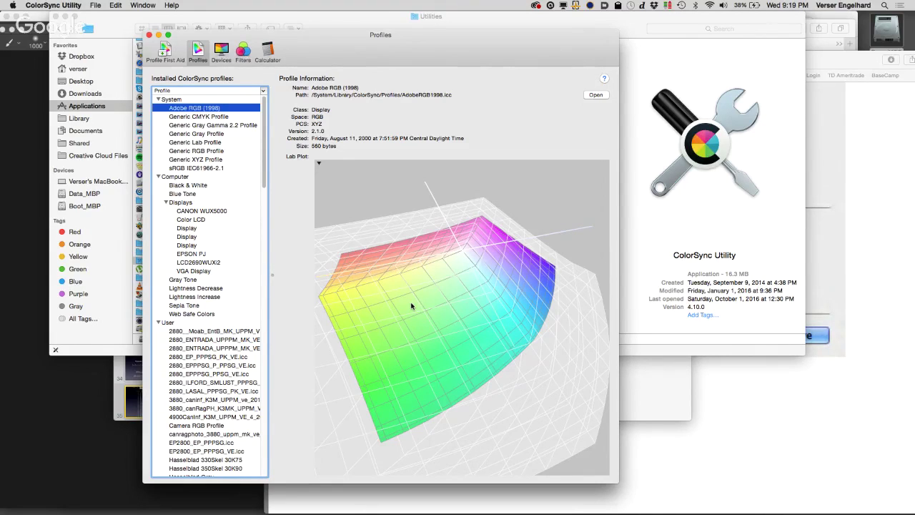
Switch to Keynote and play the slideshow from the Bit Depth table on to the 1 bit - 2 tones of gray slide
click(745, 462)
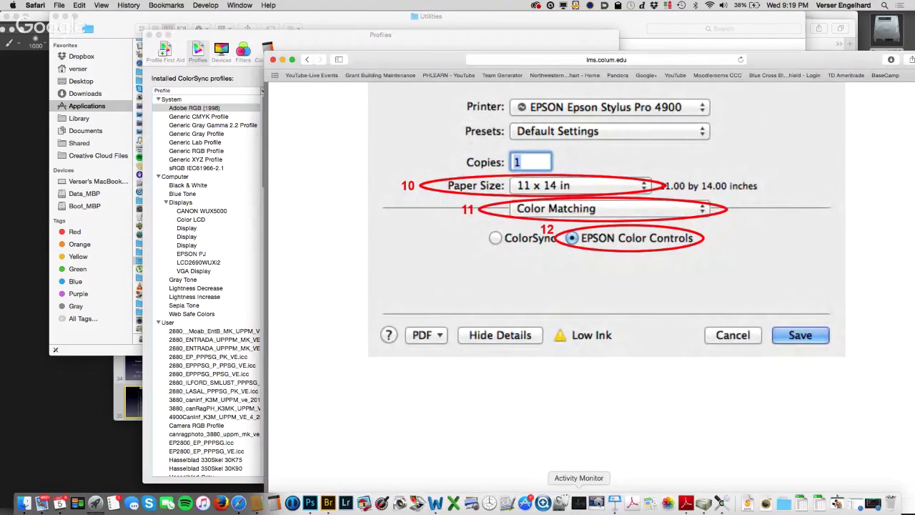
key(super+Tab)
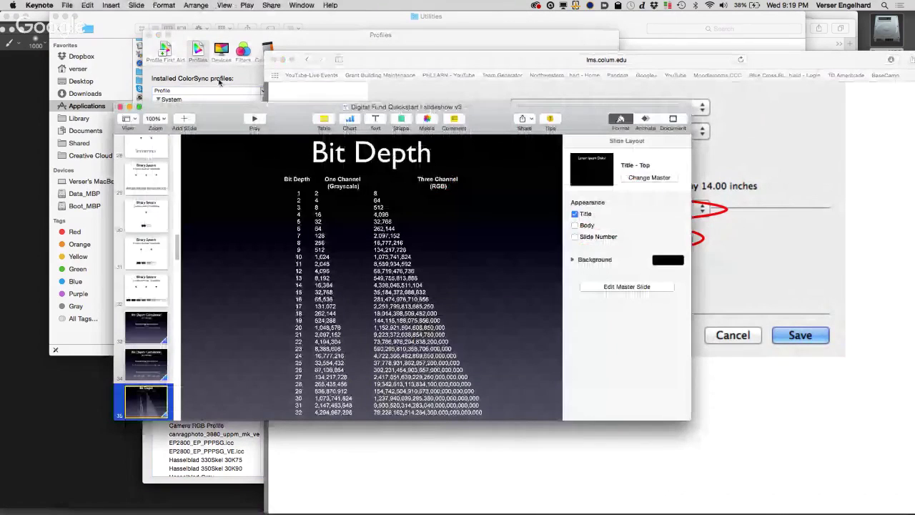
key(alt+super+p)
key(Right)
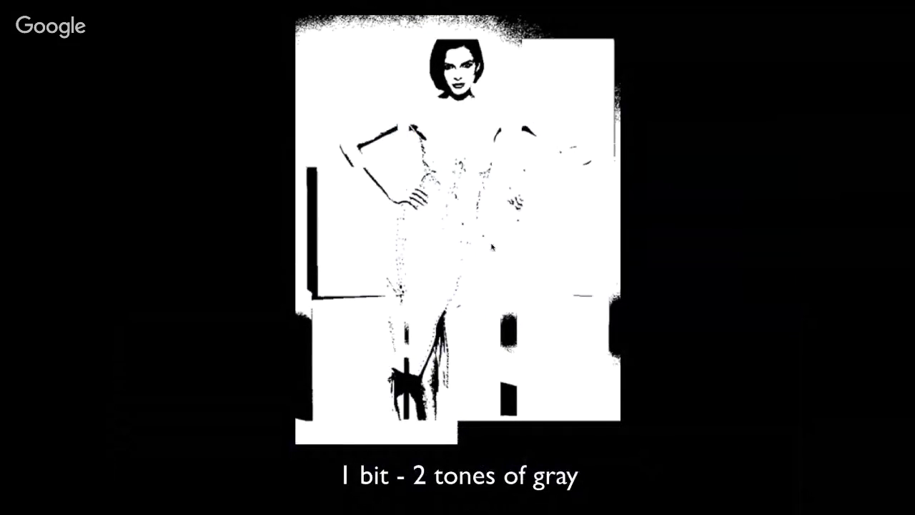
Show the 2 bit - 4 tones of gray slide, revisit the Bit Depth table, and return to the 2 bit slide
key(Right)
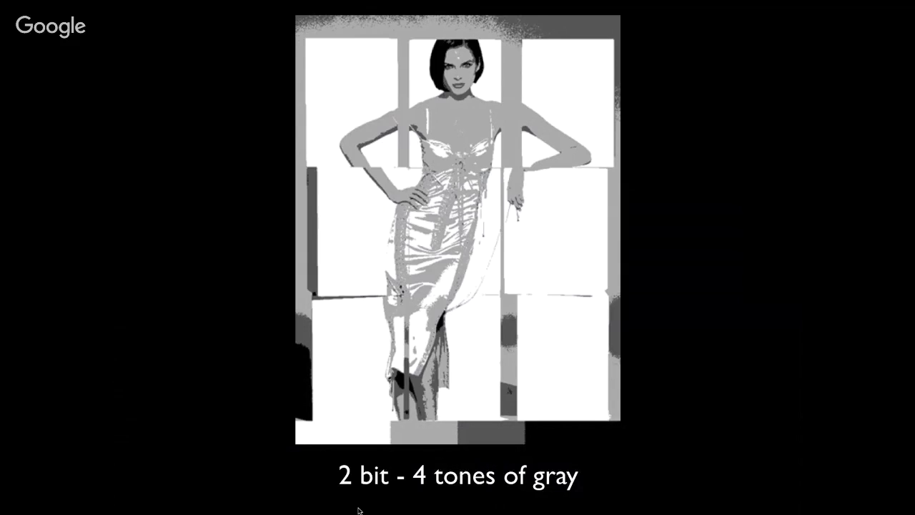
key(Right)
key(Right)
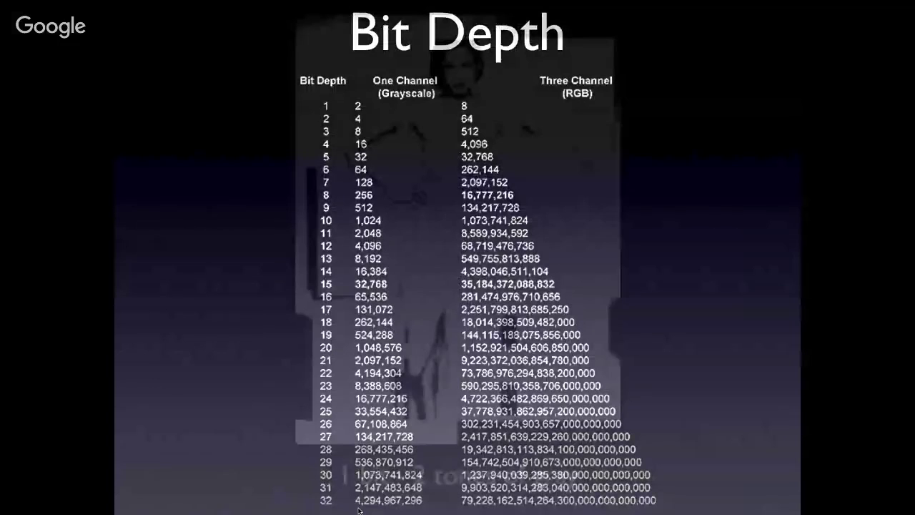
key(Right)
key(Right)
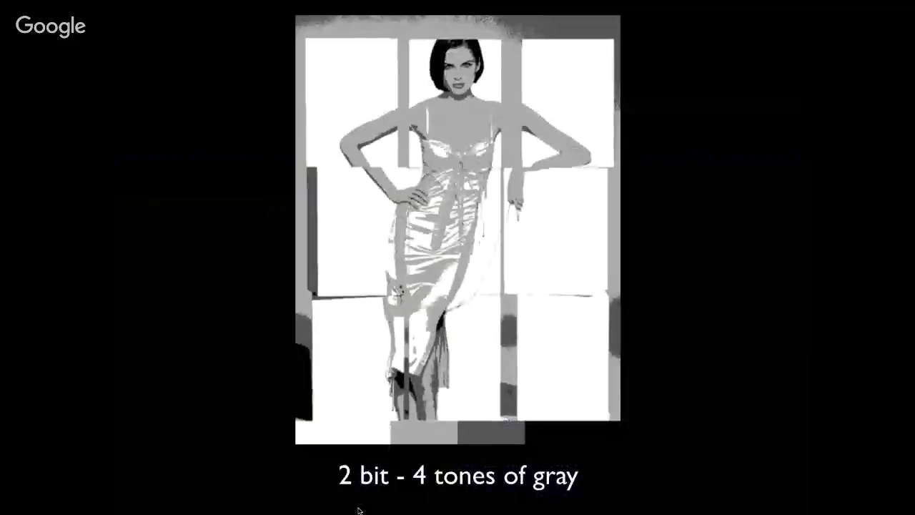
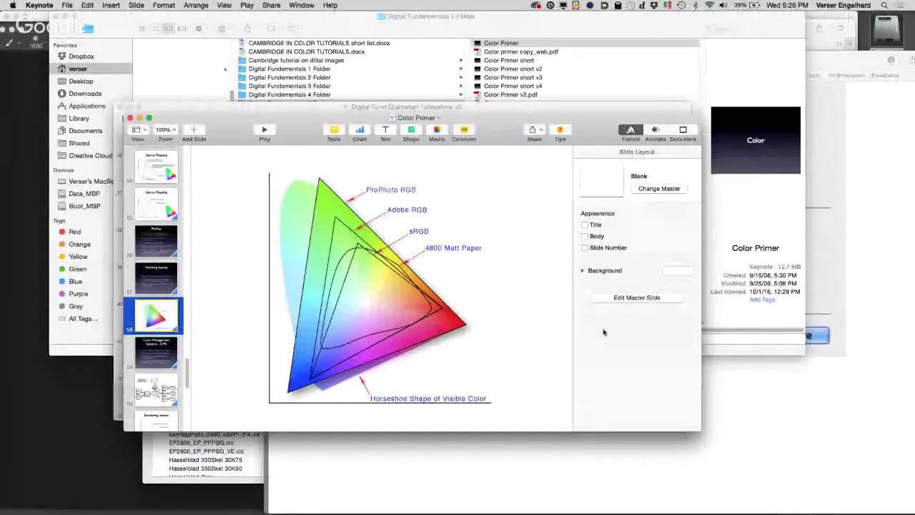
Switch to Photoshop and move the black-and-white tree image window aside to clear the workspace
mouse_move(328, 504)
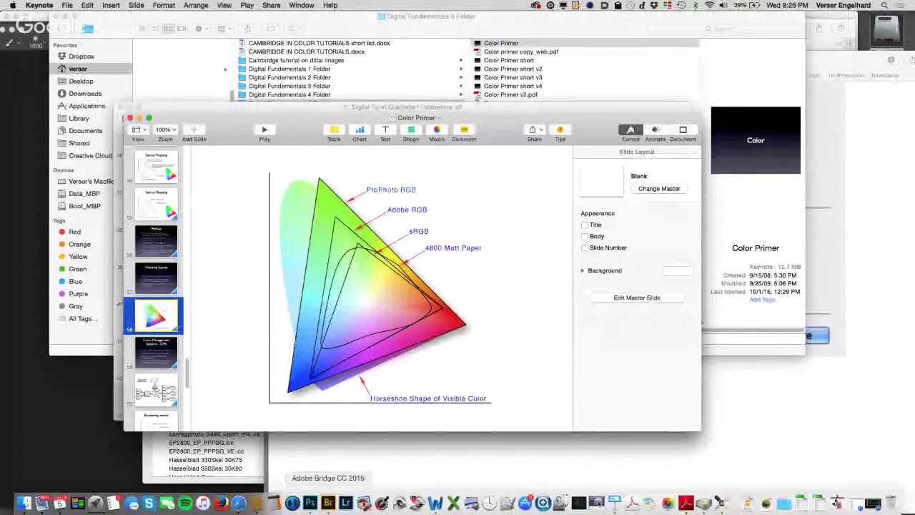
click(310, 502)
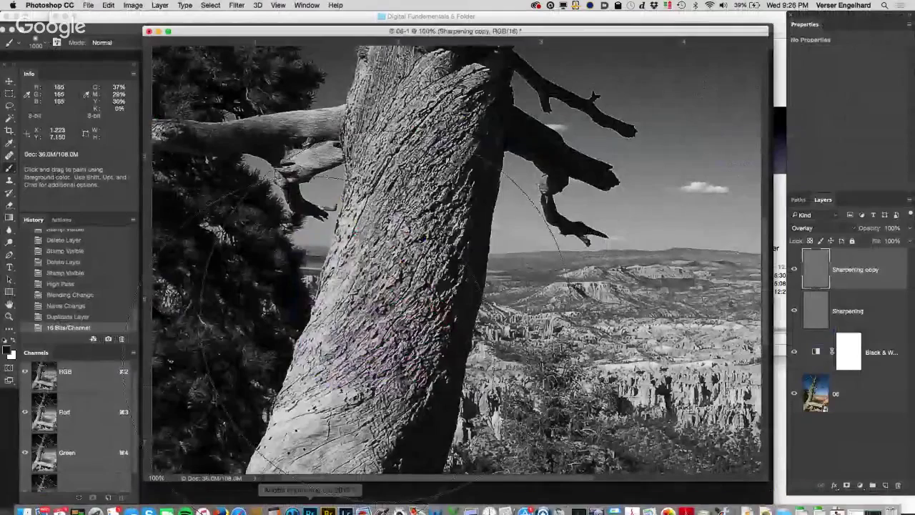
drag(193, 32, 554, 263)
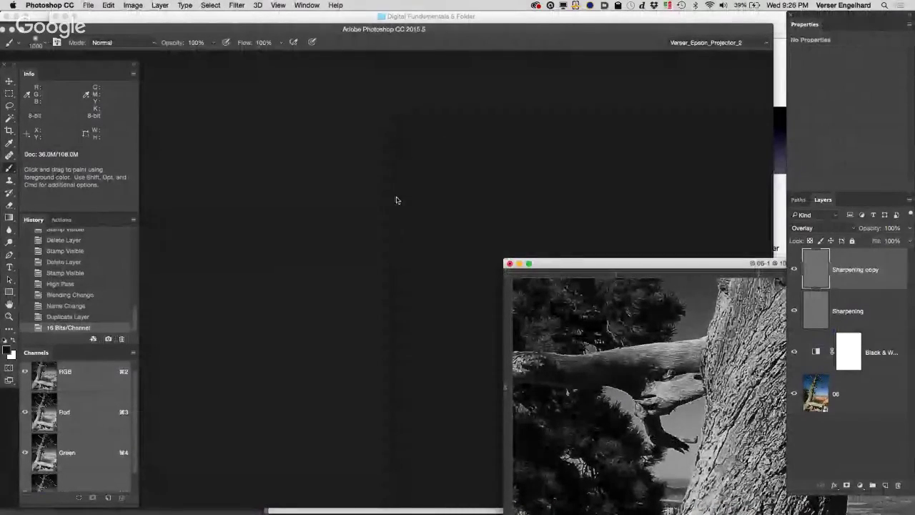
Create an 8 x 10 inch, 300 pixels/inch, 8 bit RGB Color document with a white background and the Adobe RGB (1998) profile
click(89, 5)
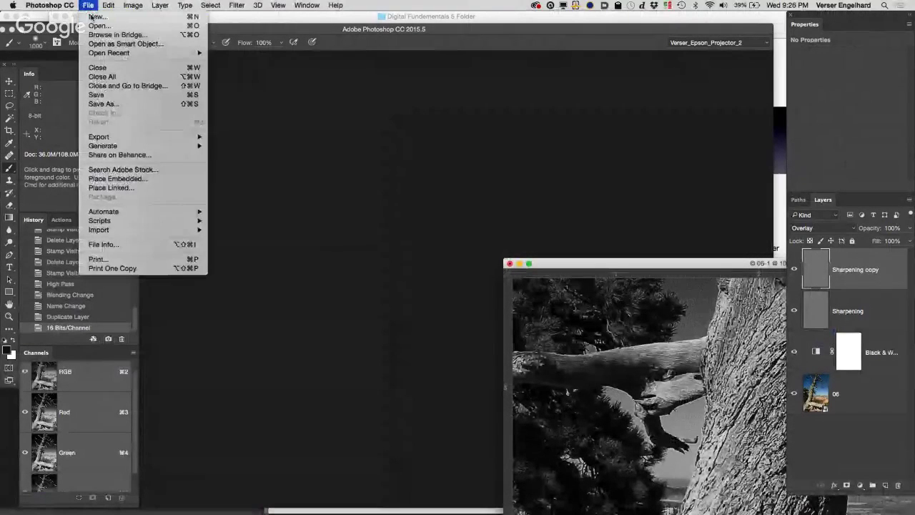
click(91, 16)
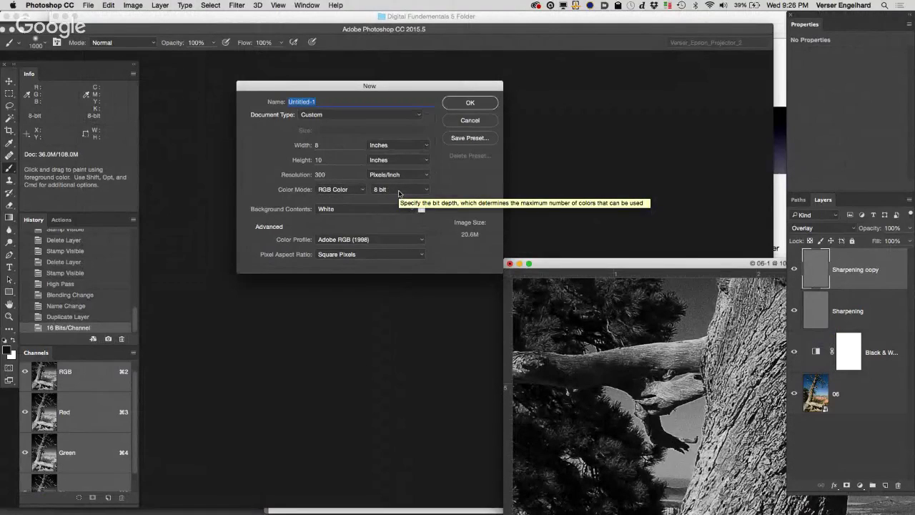
click(463, 105)
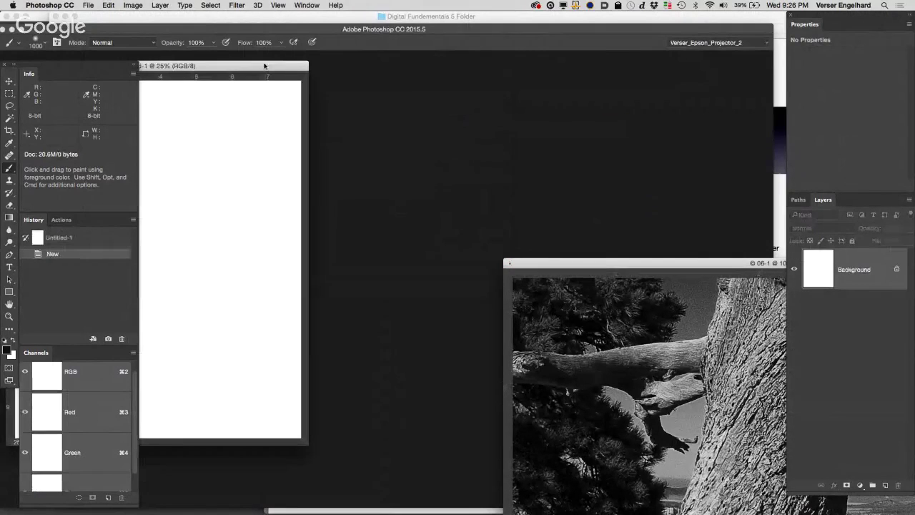
Fill the 8 bit document with a horizontal black-to-white gradient about 8 inches long across its full width, and move its window aside
mouse_move(264, 66)
mouse_down()
mouse_move(564, 43)
mouse_move(555, 46)
mouse_up()
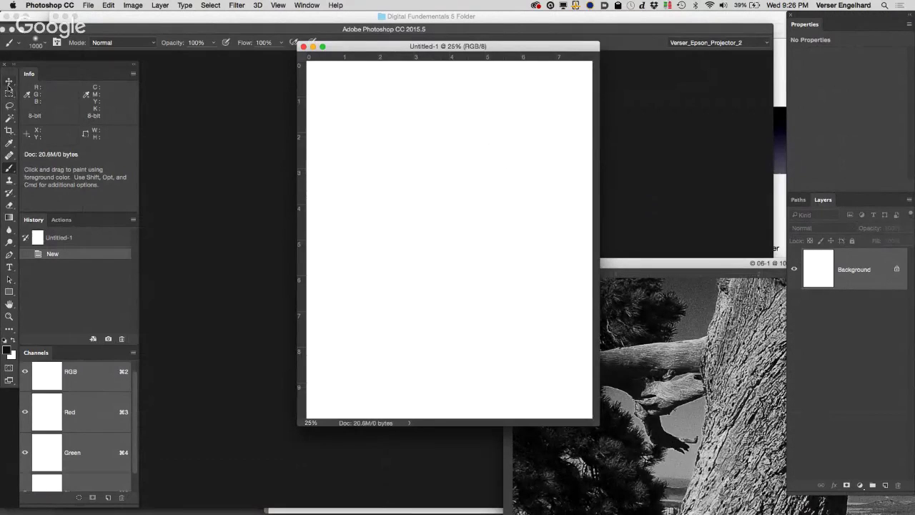
click(10, 218)
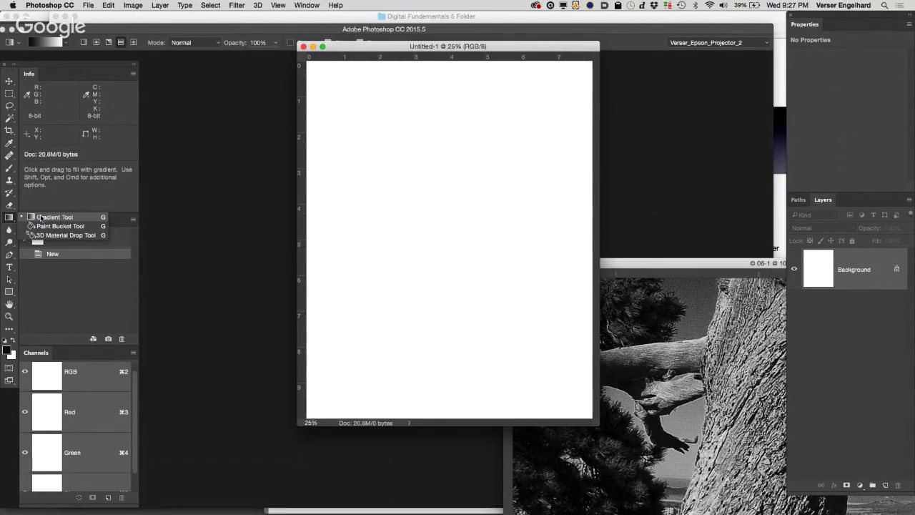
click(41, 218)
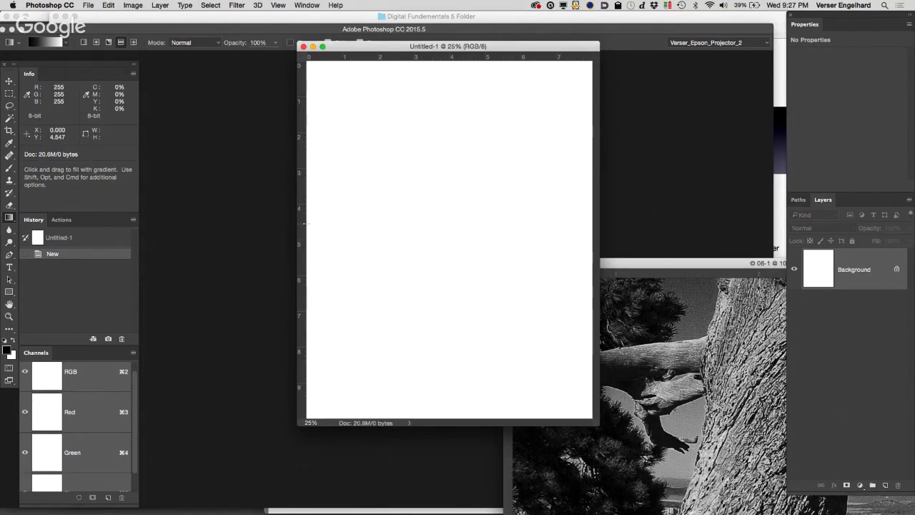
drag(305, 223, 592, 226)
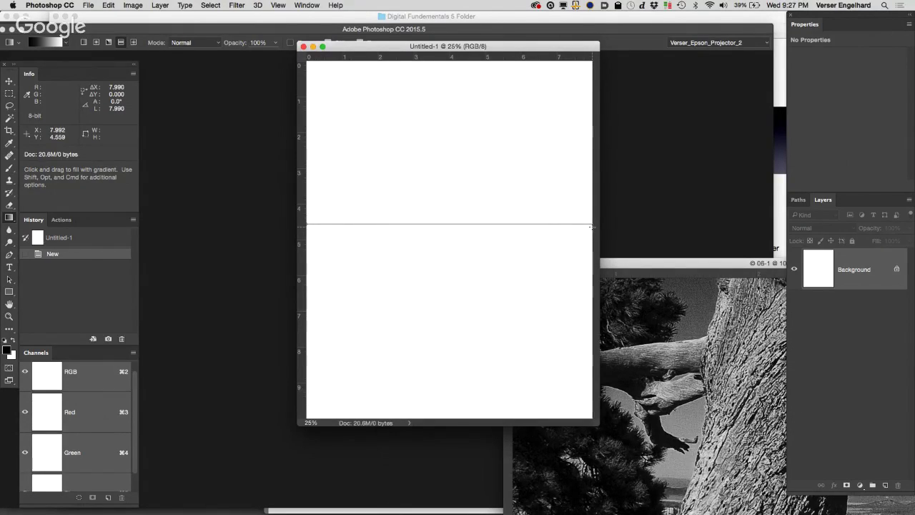
drag(591, 227, 592, 226)
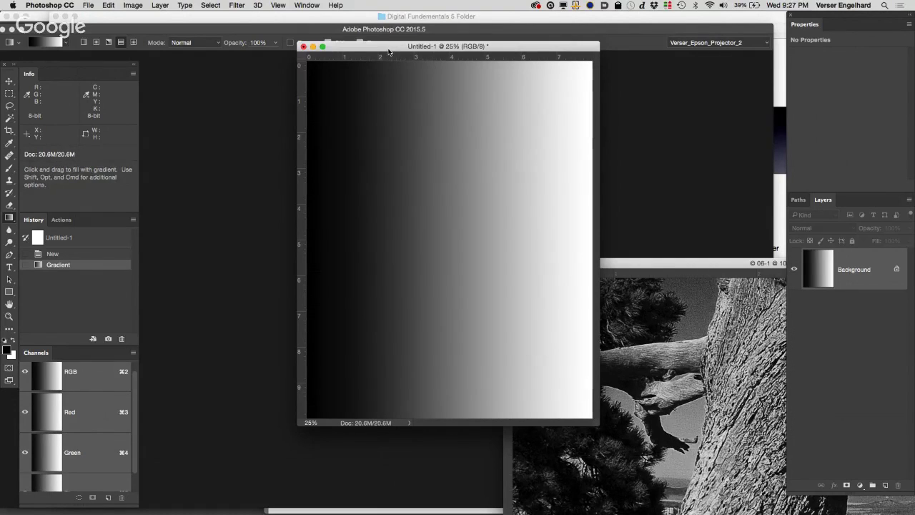
drag(389, 50, 530, 56)
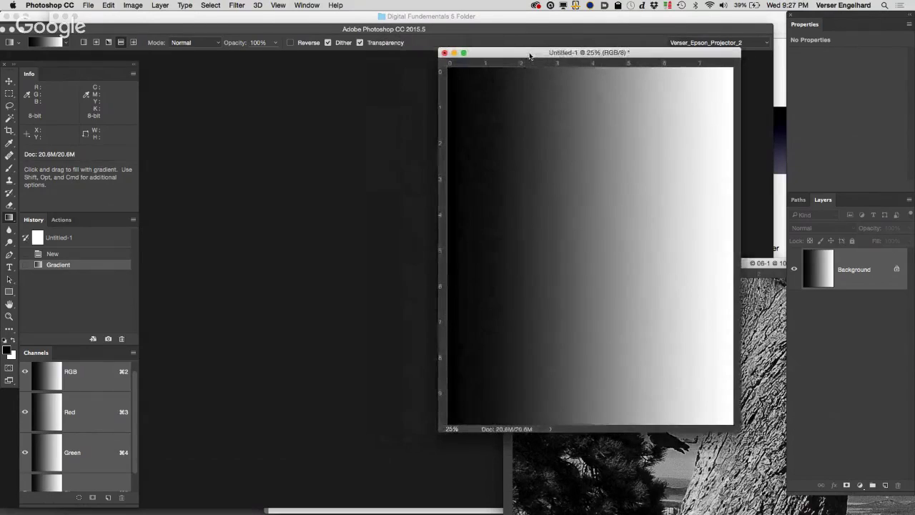
Create a second 8 x 10 inch, 300 pixels/inch RGB Color document with 16 bit depth, a white background and the Adobe RGB (1998) profile
click(87, 5)
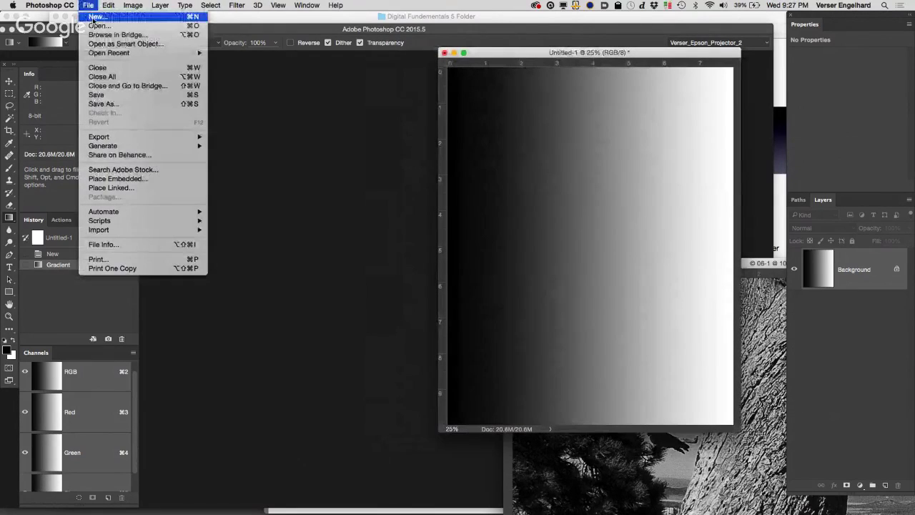
click(93, 17)
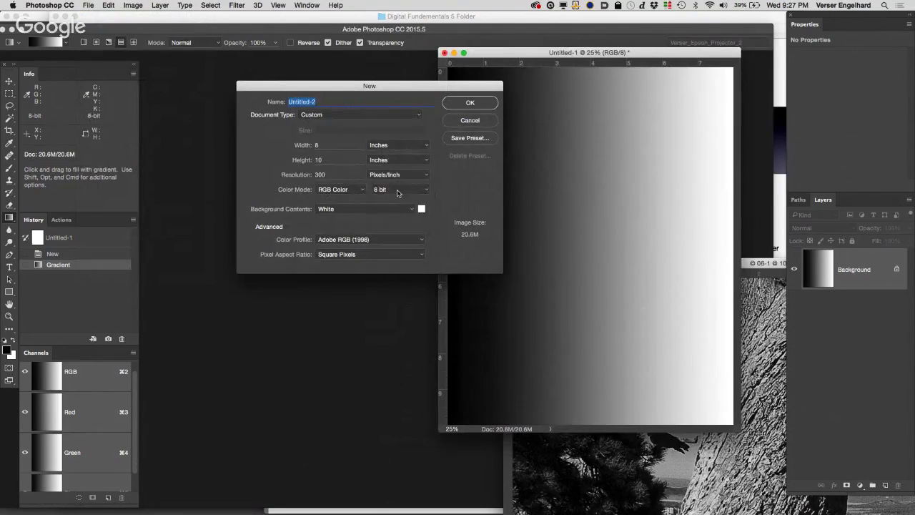
click(396, 193)
click(393, 197)
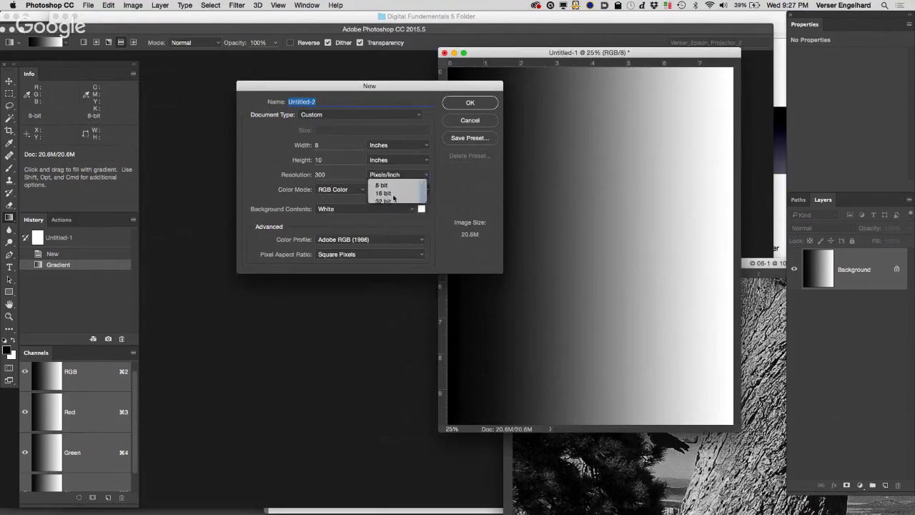
click(471, 104)
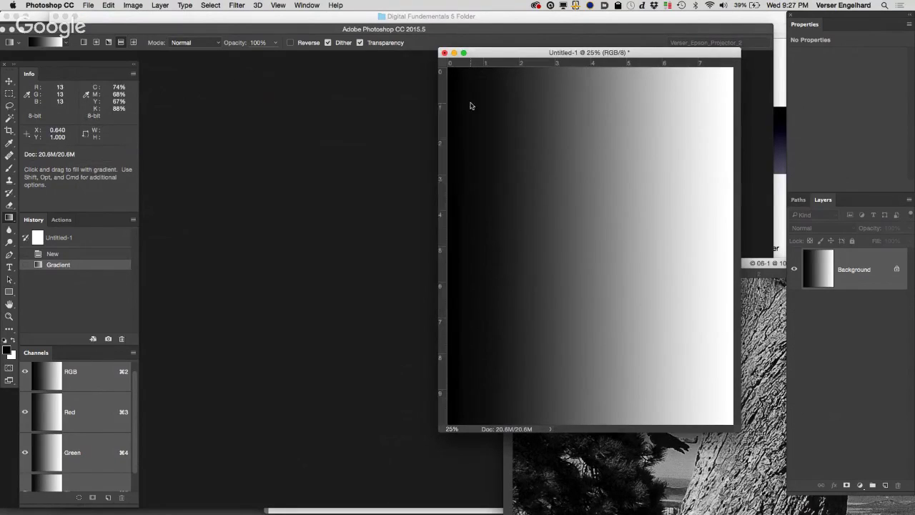
Place the 16 bit document beside the 8 bit one and fill its full width with a horizontal black-to-white gradient
drag(250, 78, 401, 82)
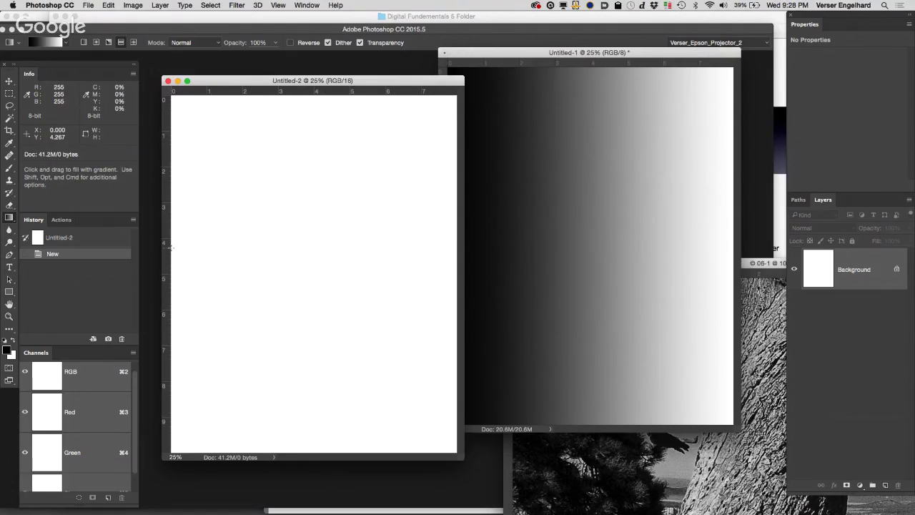
drag(170, 247, 458, 249)
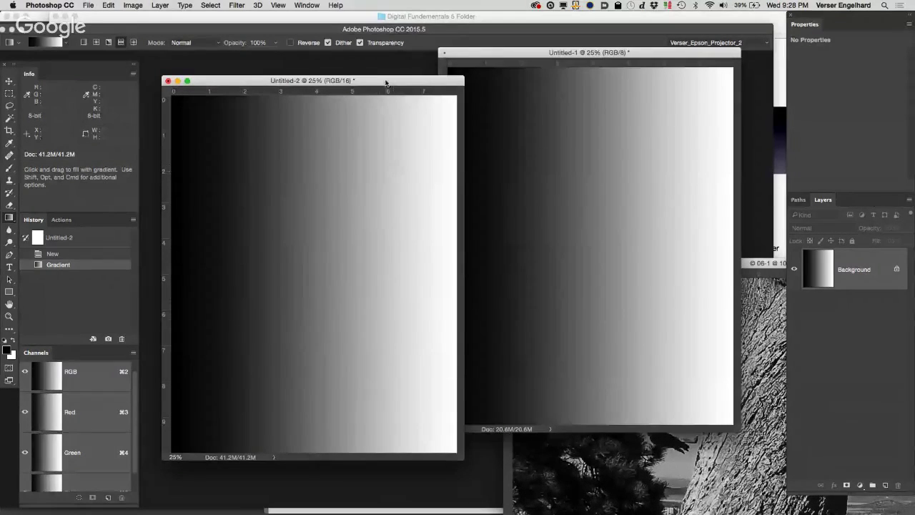
drag(386, 82, 387, 49)
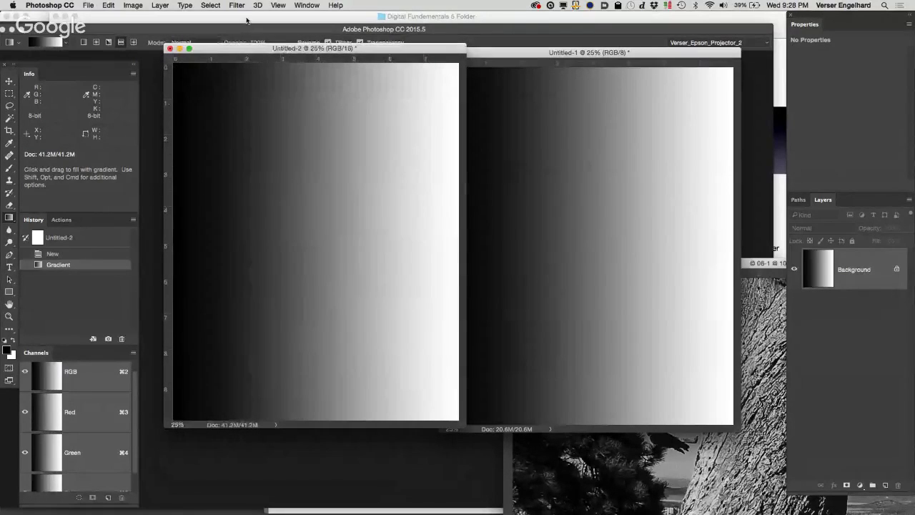
Compress the 16 bit gradient's tones with a Levels adjustment, setting the output levels to 123 and 133
click(127, 5)
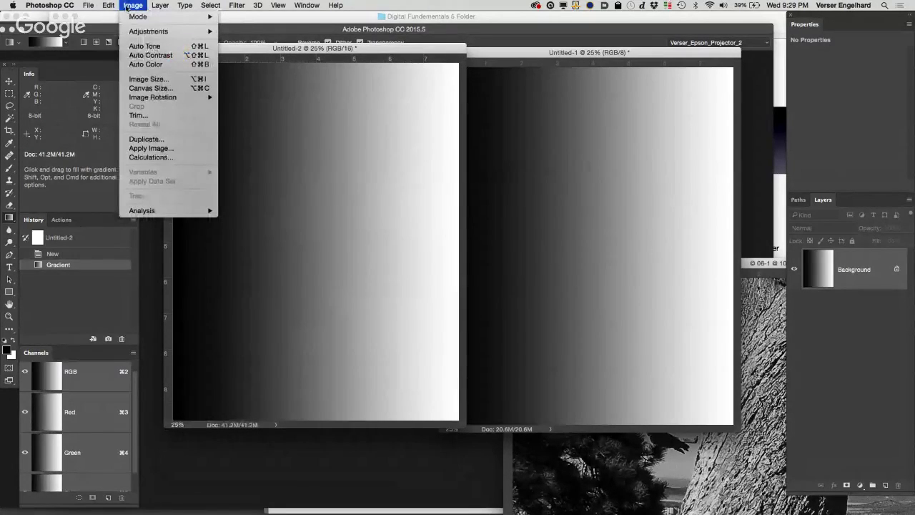
mouse_move(143, 31)
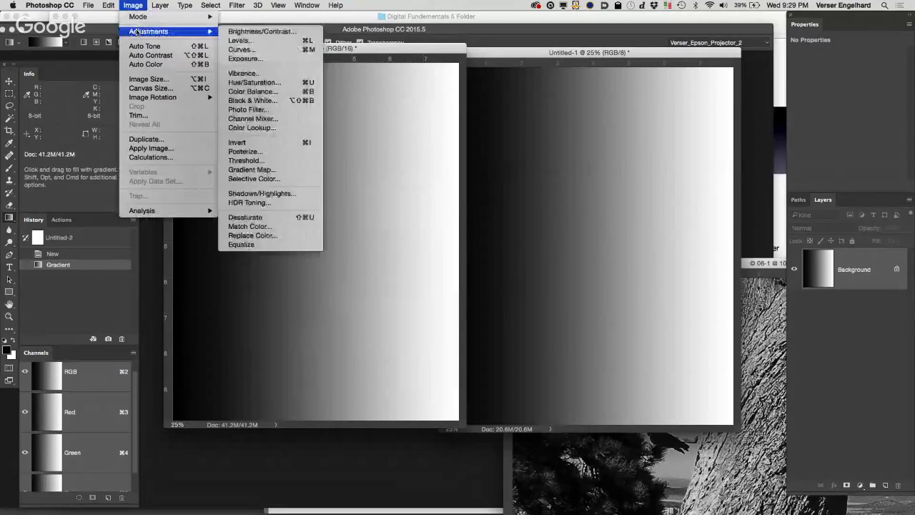
click(250, 43)
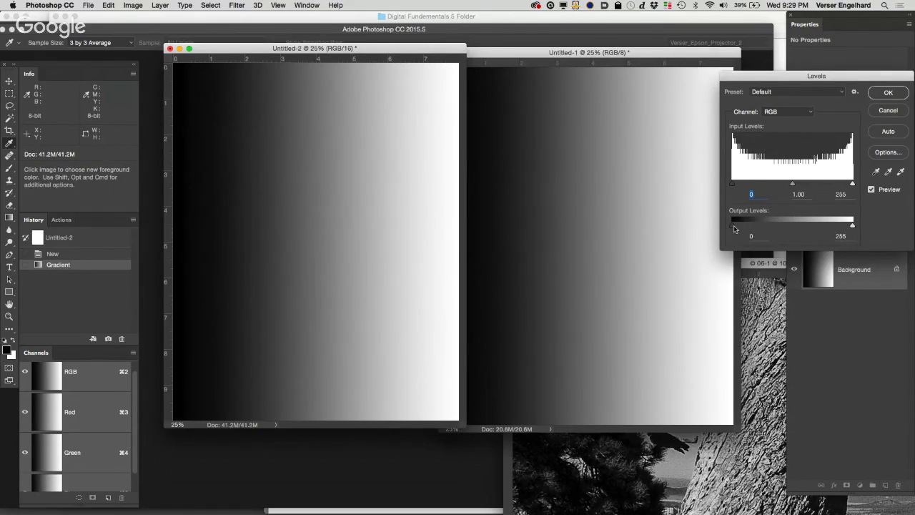
drag(734, 228, 776, 228)
drag(776, 228, 778, 227)
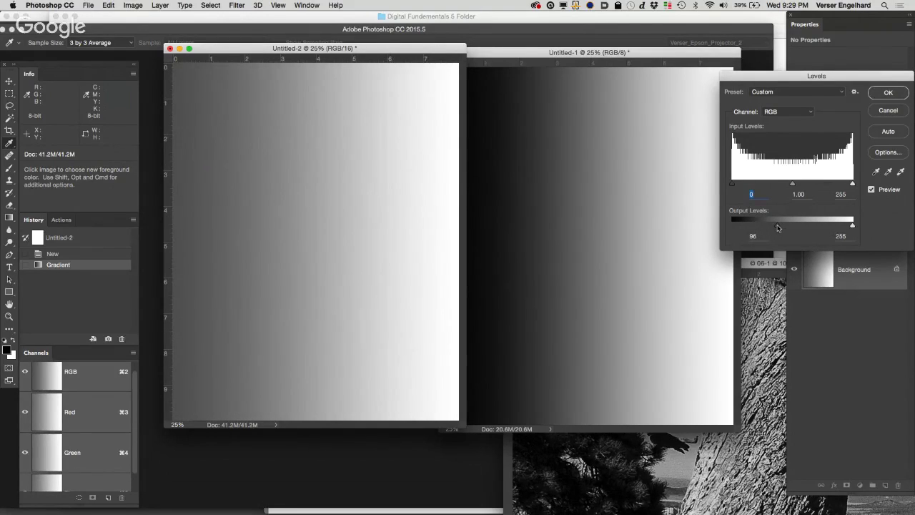
drag(778, 227, 779, 227)
drag(779, 227, 790, 228)
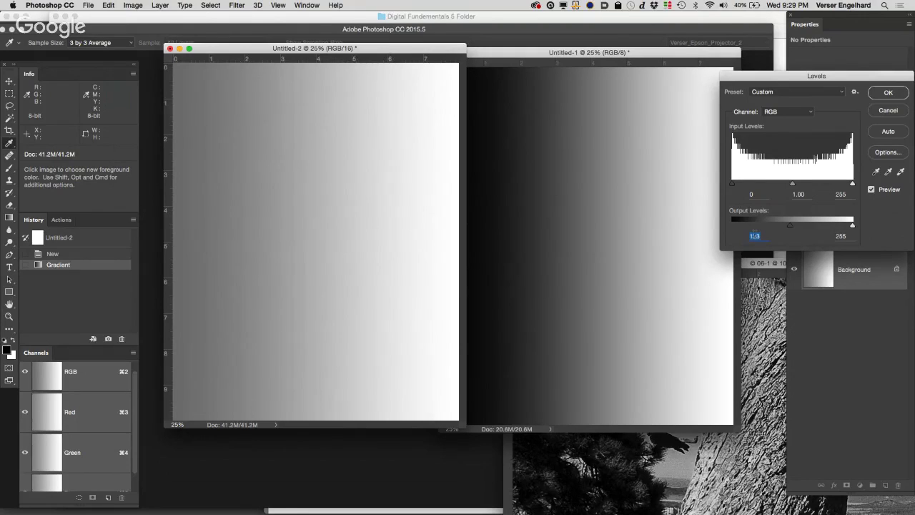
click(841, 236)
text(133)
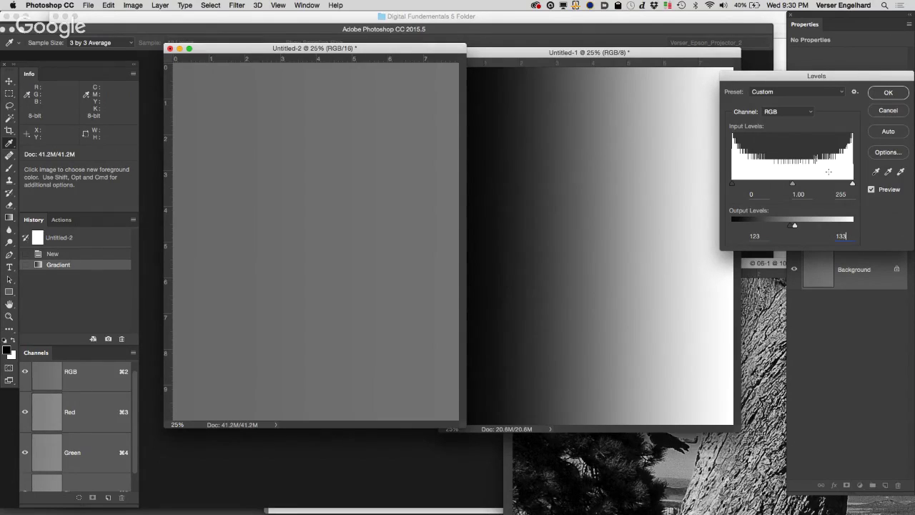
click(893, 91)
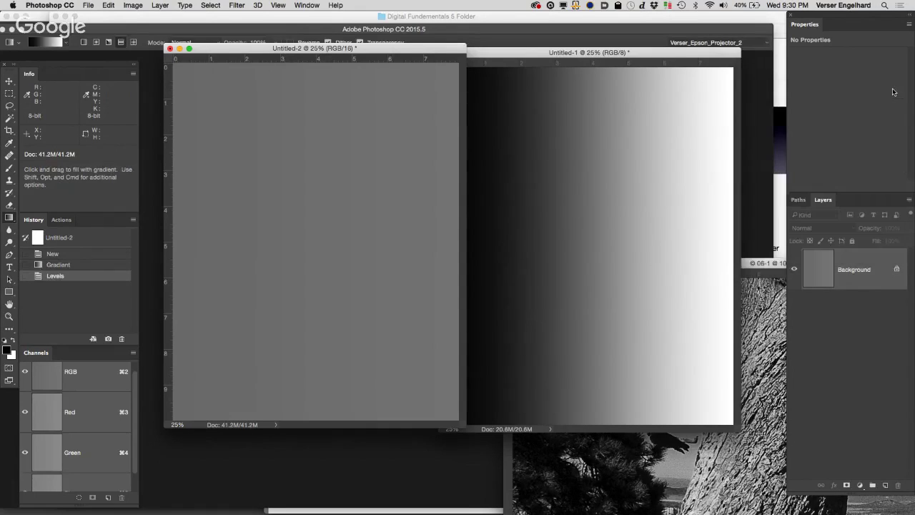
Apply a Levels adjustment with output levels 123 and 133 to the gradient in the 8 bit document
click(661, 50)
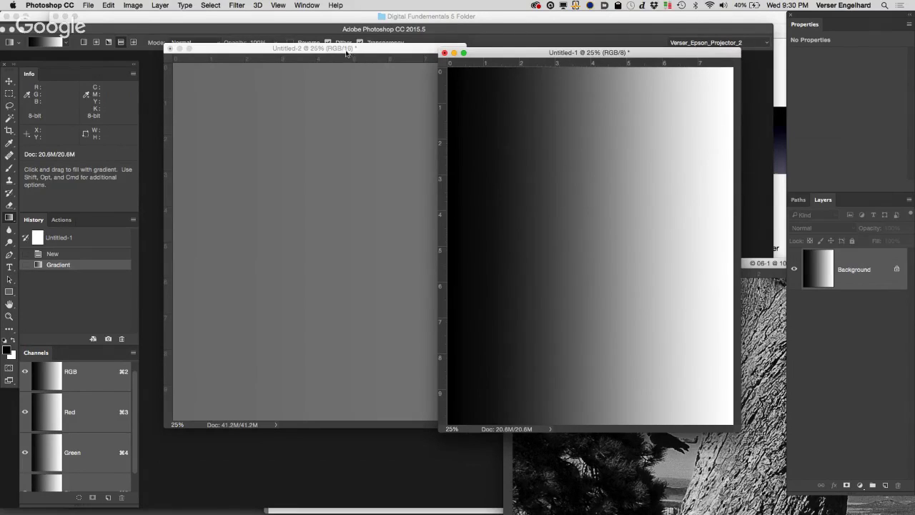
click(132, 5)
mouse_move(135, 15)
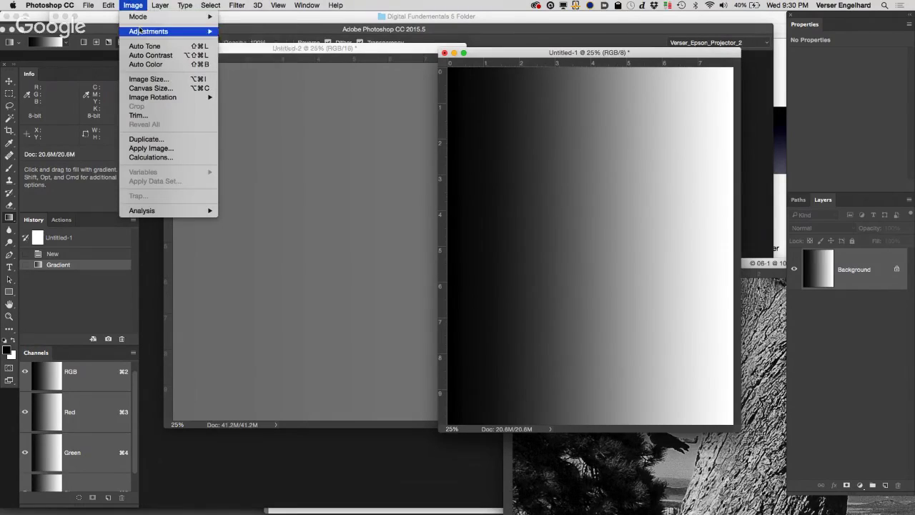
mouse_move(142, 32)
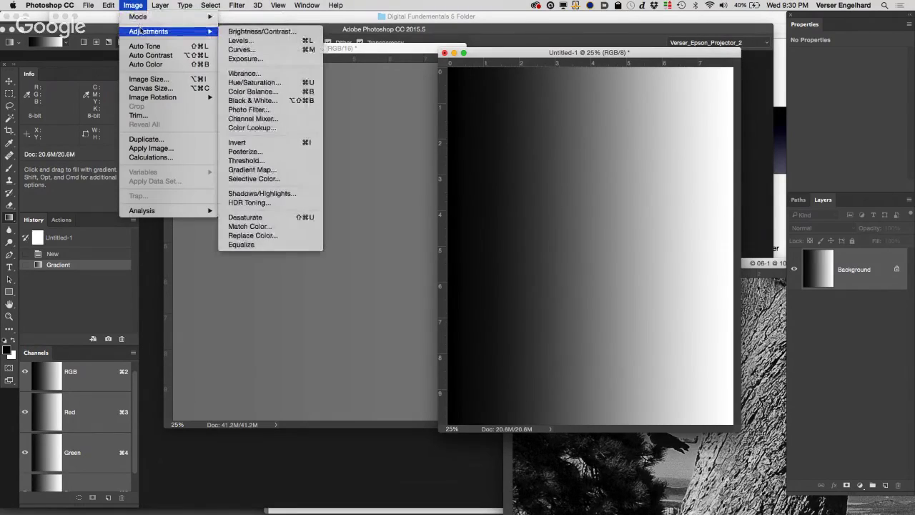
click(242, 41)
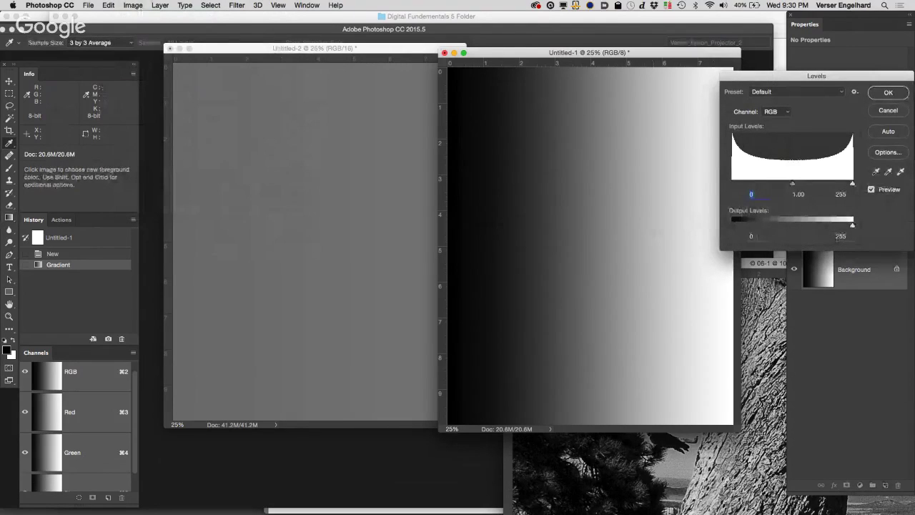
click(749, 236)
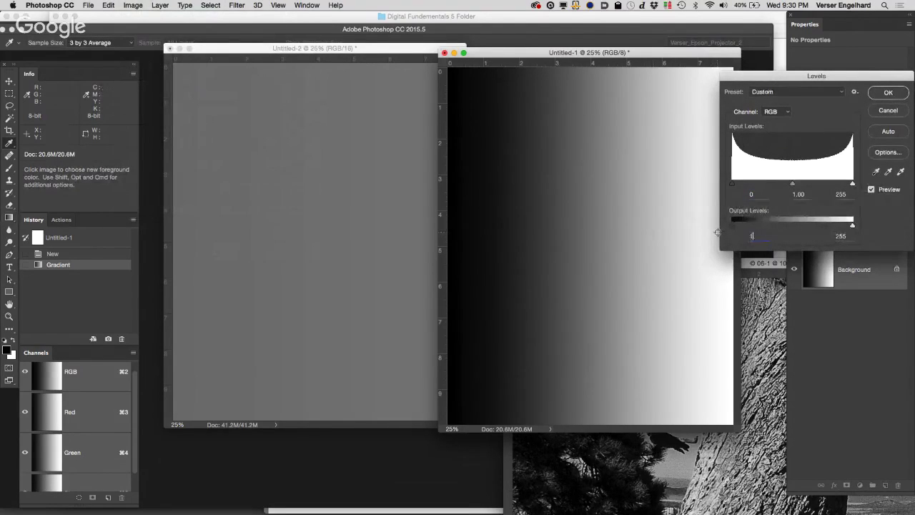
text(123)
key(Tab)
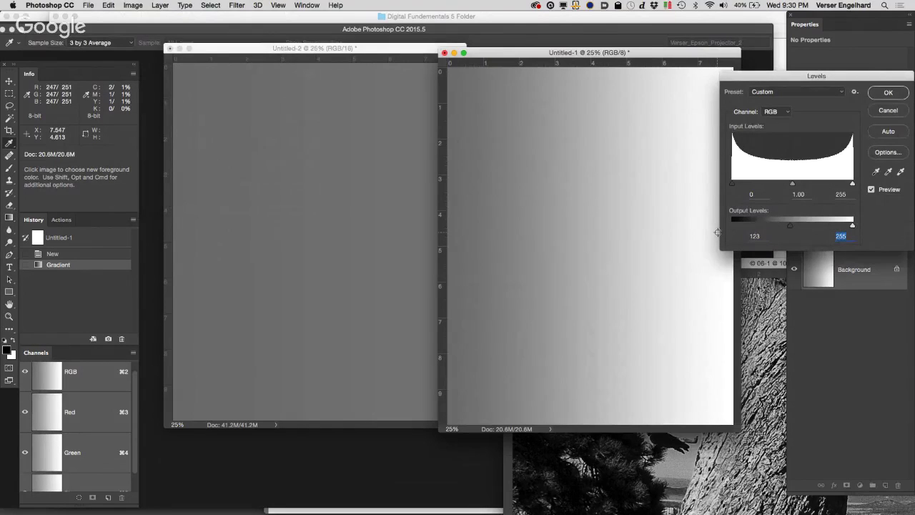
text(133)
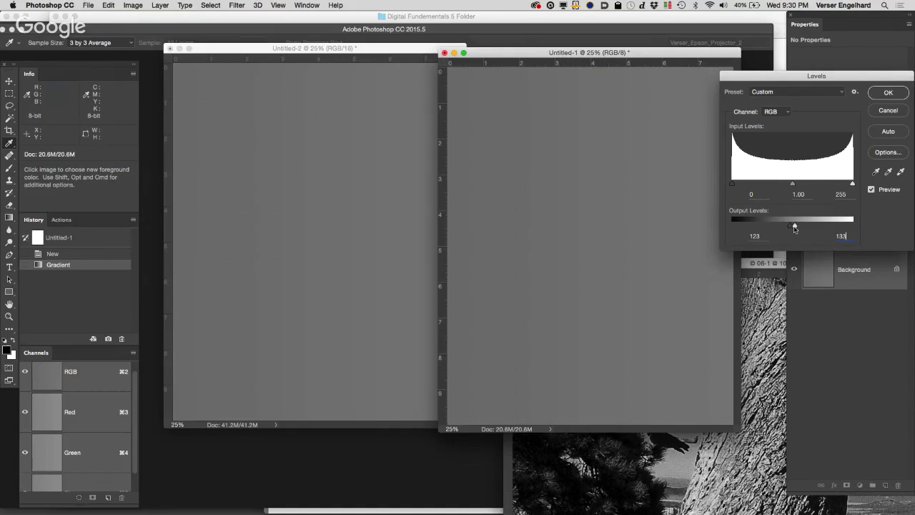
key(Return)
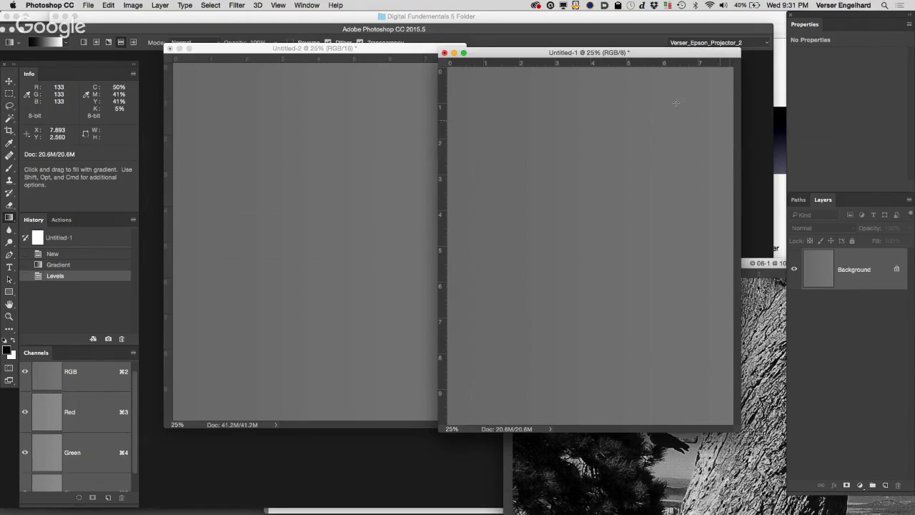
Re-expand the compressed 8 bit gradient with a Levels adjustment, setting the input levels to 123 and 133
click(110, 5)
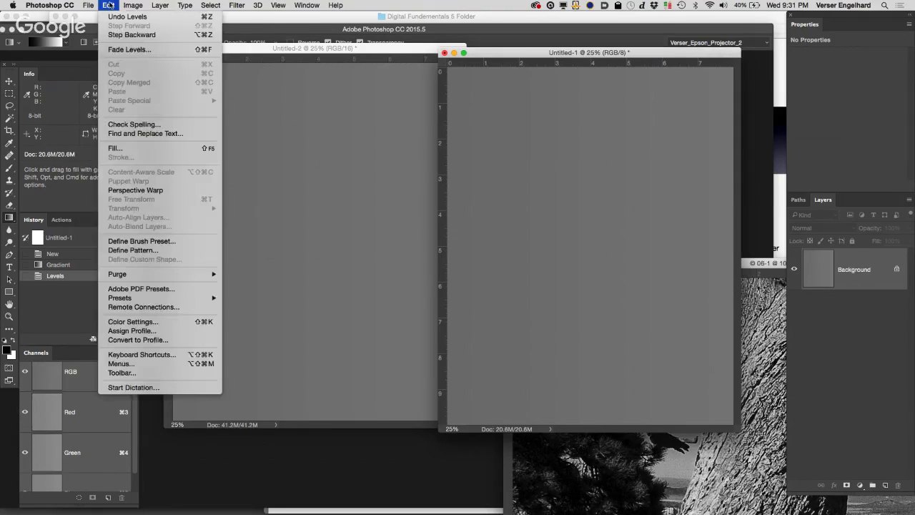
mouse_move(132, 5)
mouse_move(133, 33)
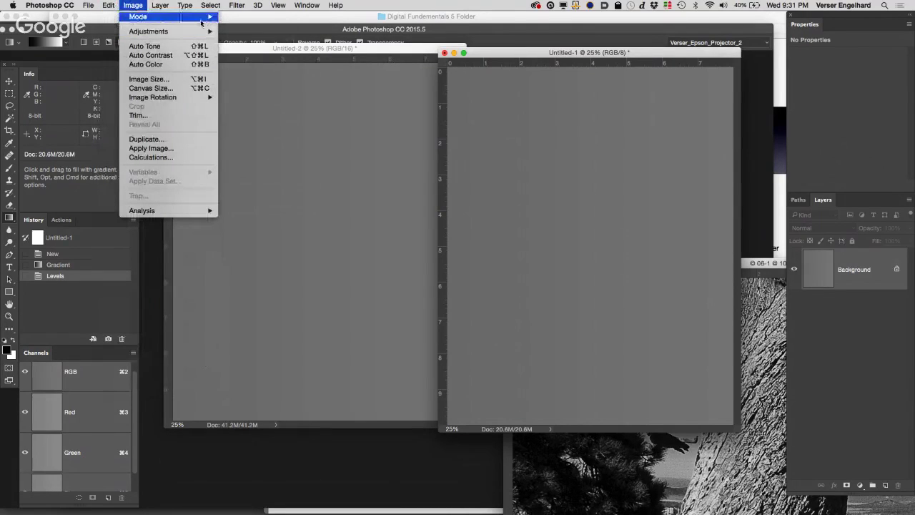
mouse_move(168, 32)
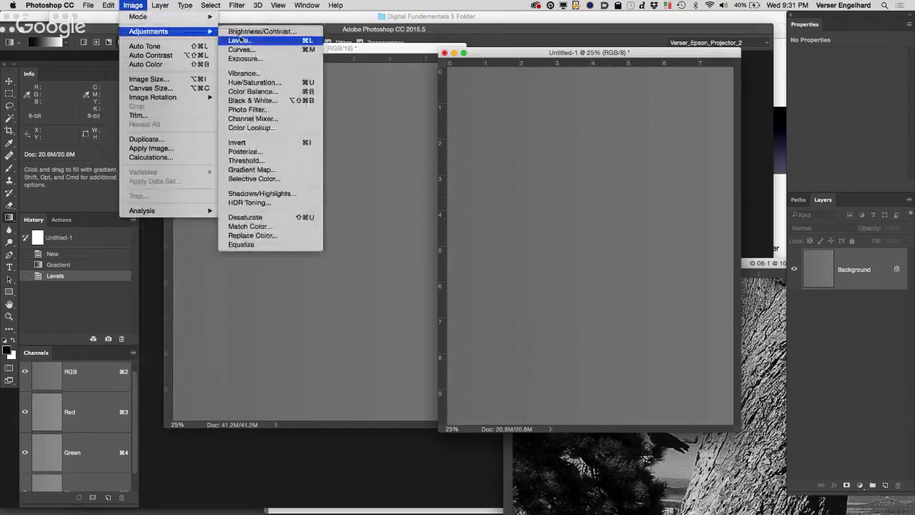
click(230, 40)
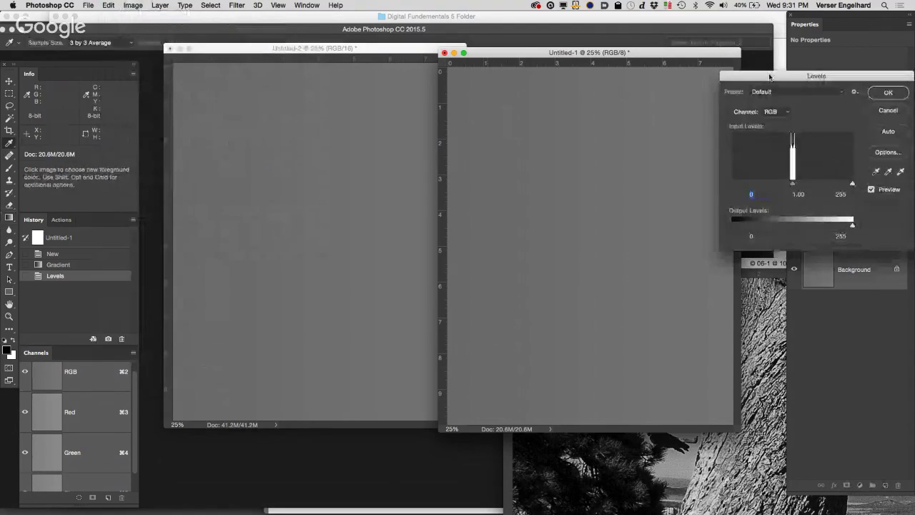
drag(771, 76, 589, 41)
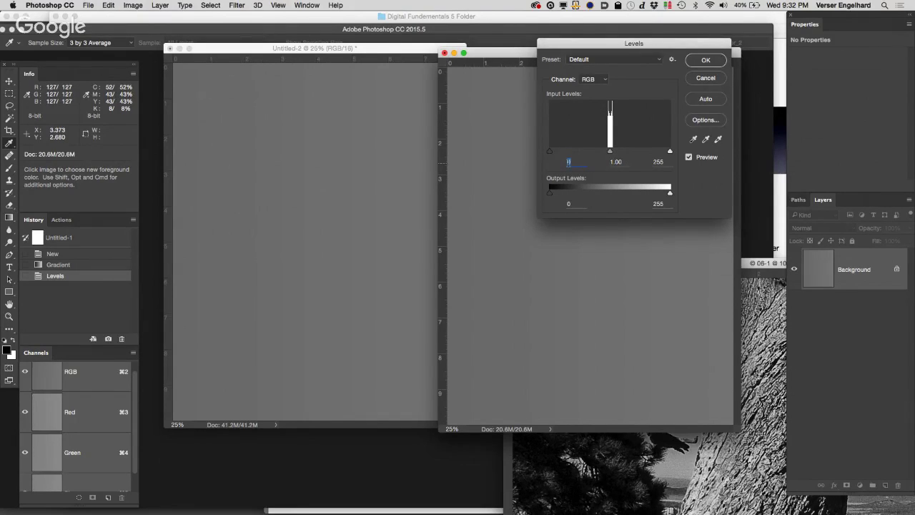
text(123)
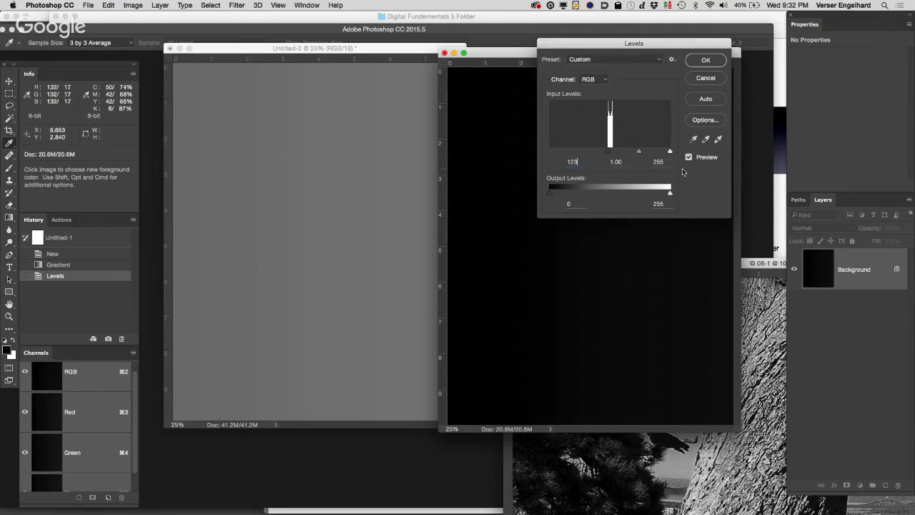
click(659, 162)
double_click(669, 160)
text(133)
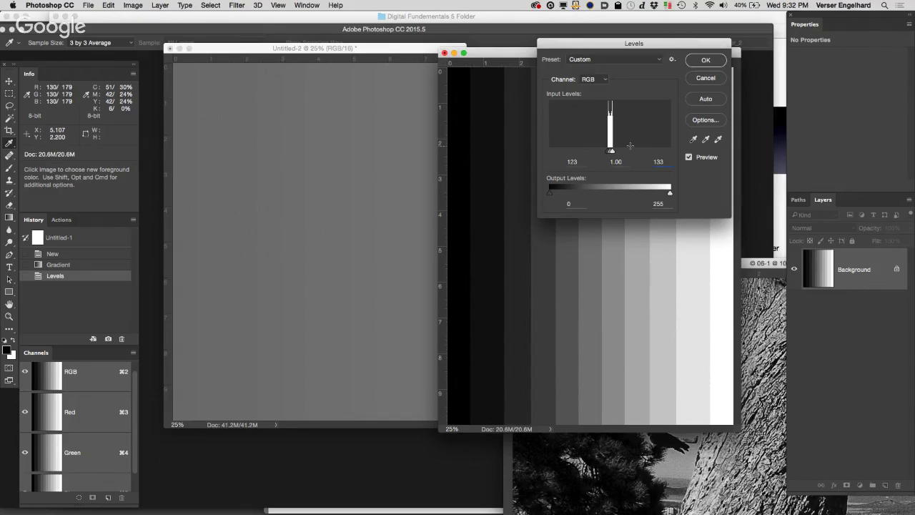
click(700, 62)
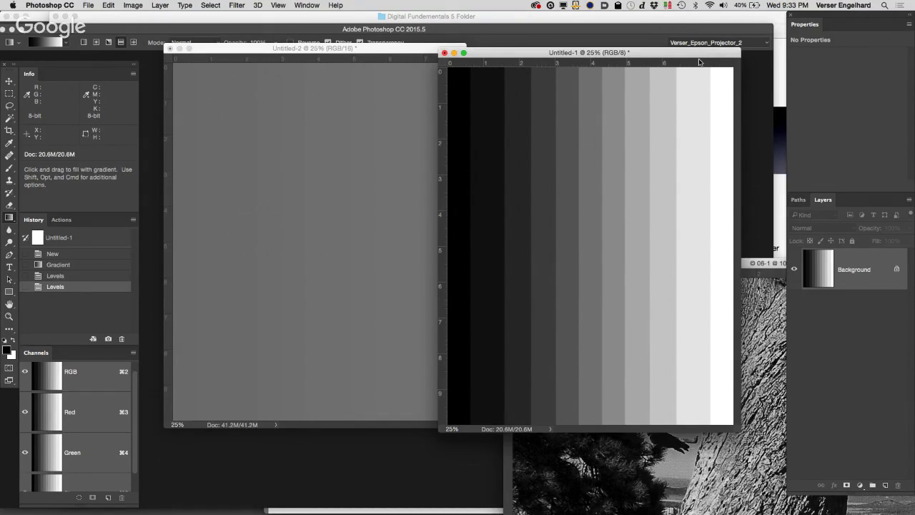
Display the Histogram for the 8 bit gradient, and make the 16 bit document active to compare its histogram
click(309, 6)
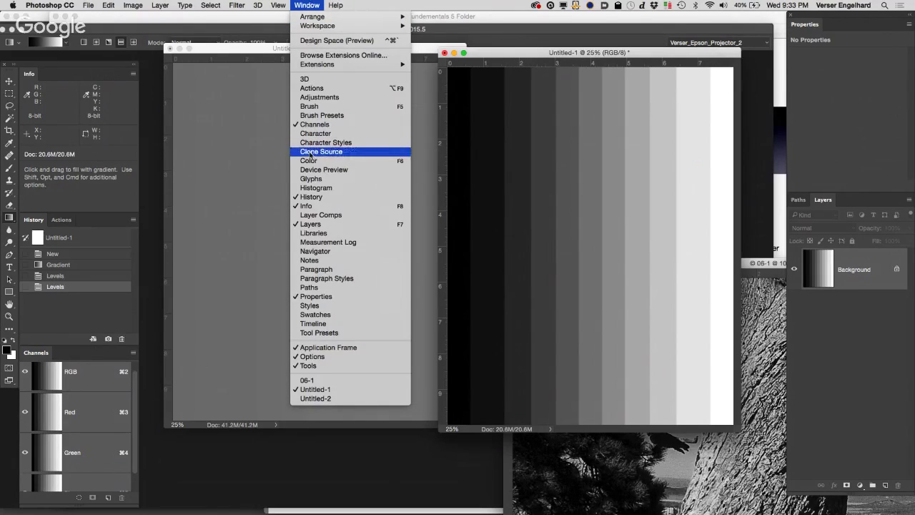
click(319, 189)
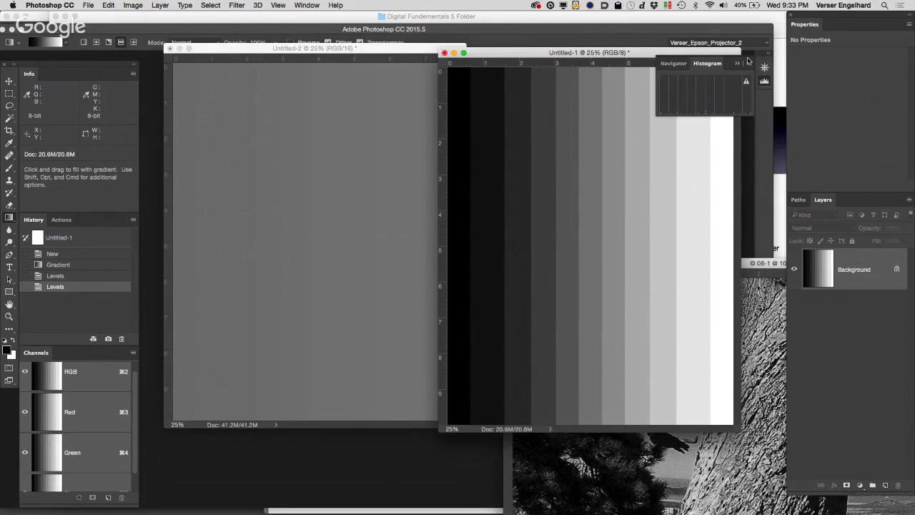
click(394, 49)
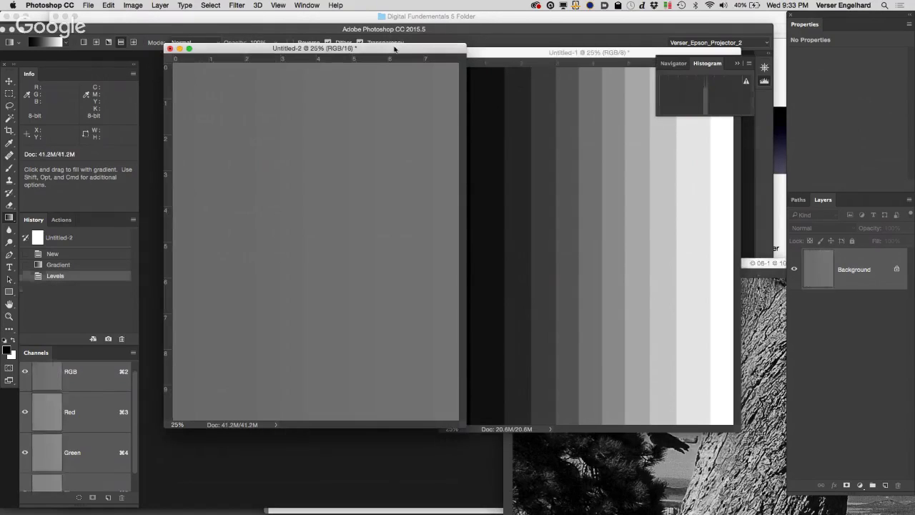
Re-expand the compressed 16 bit gradient with a Levels adjustment, setting the input levels to 123 and 133
click(136, 5)
mouse_move(146, 32)
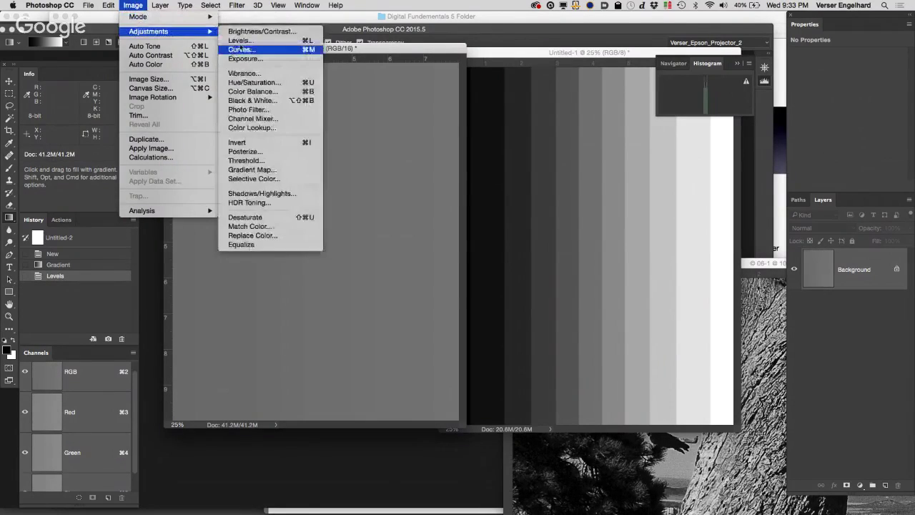
click(241, 41)
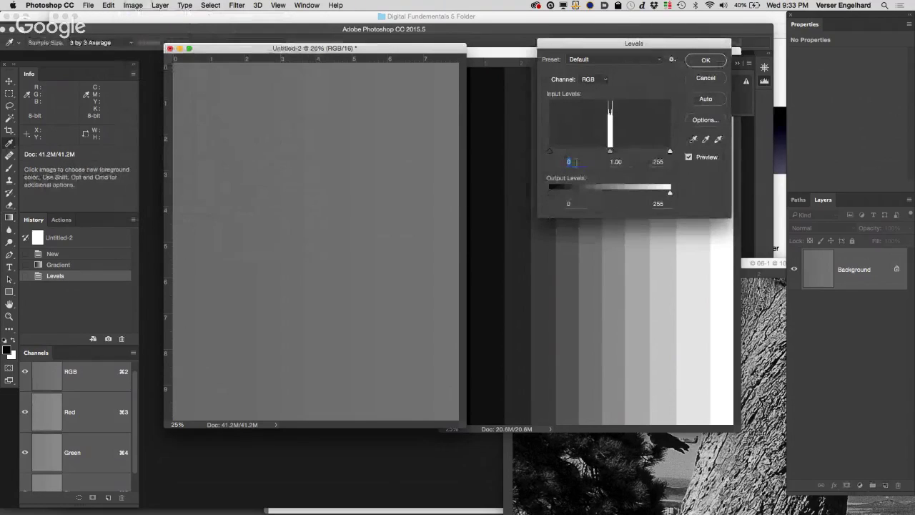
text(12)
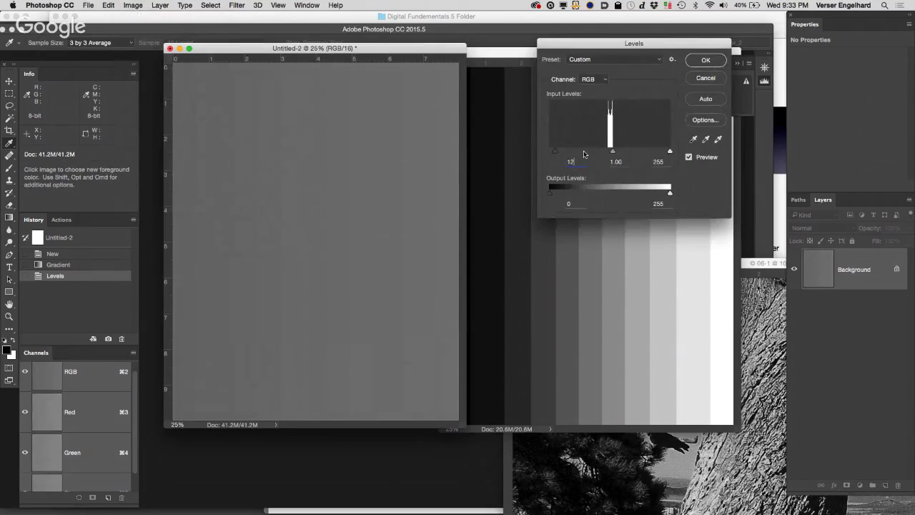
text(3)
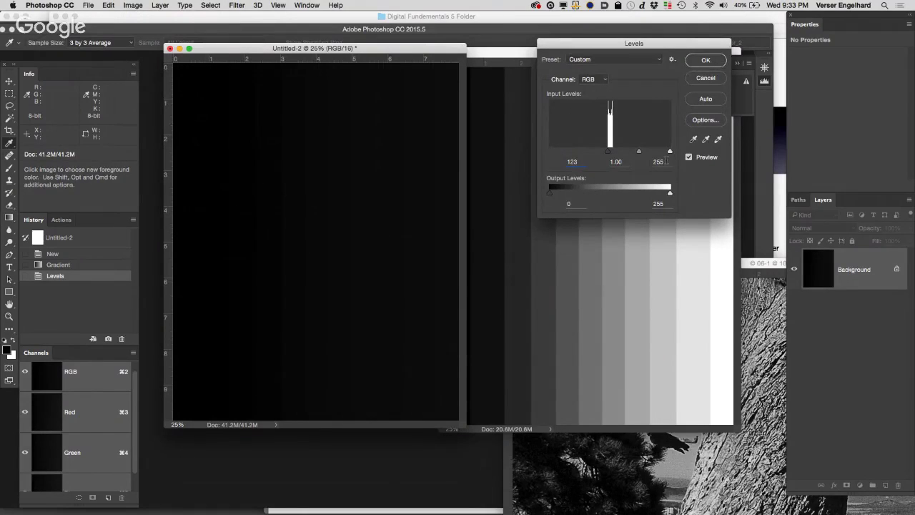
double_click(660, 161)
text(133)
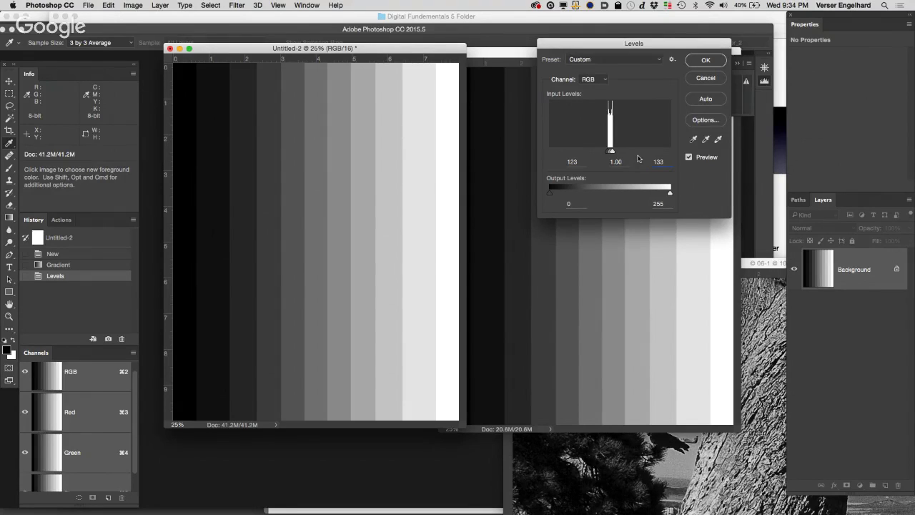
click(705, 61)
key(g)
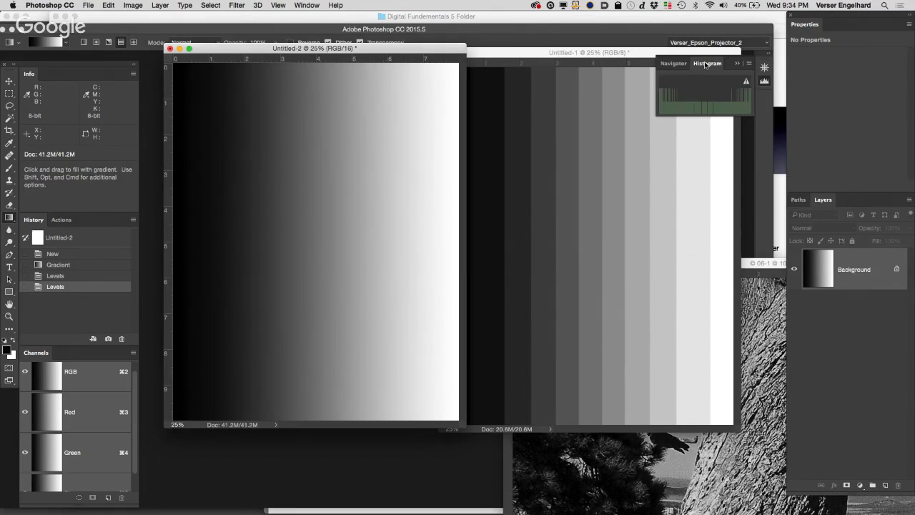
Undo the last Levels adjustment on the 16 bit gradient and set the Info color readout to 16-bit (0-32768)
key(super+z)
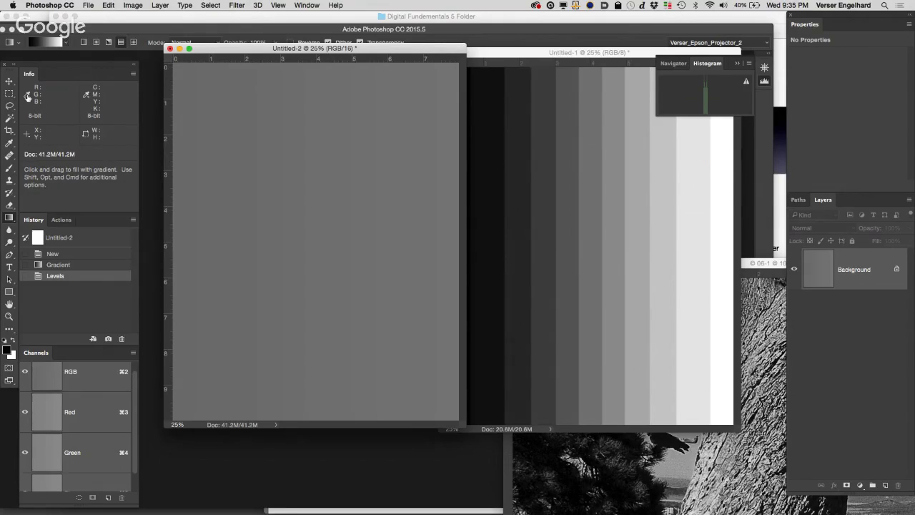
click(28, 98)
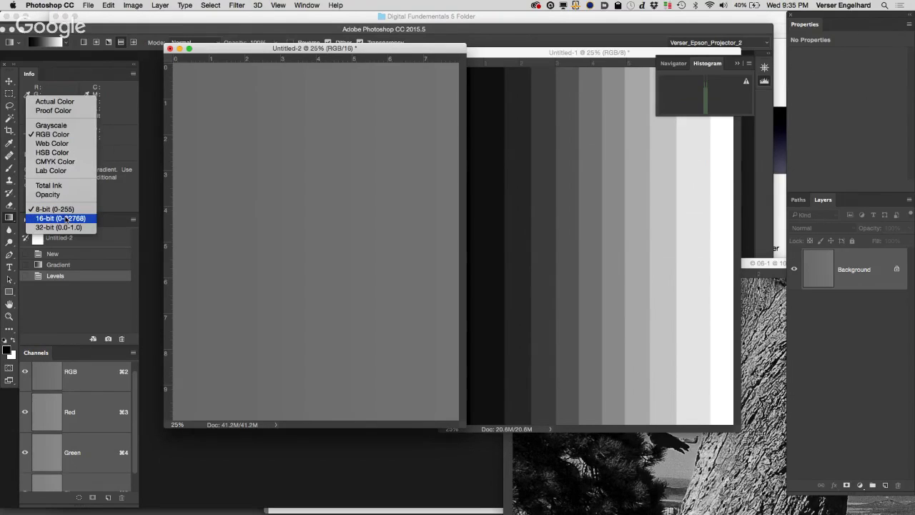
click(66, 219)
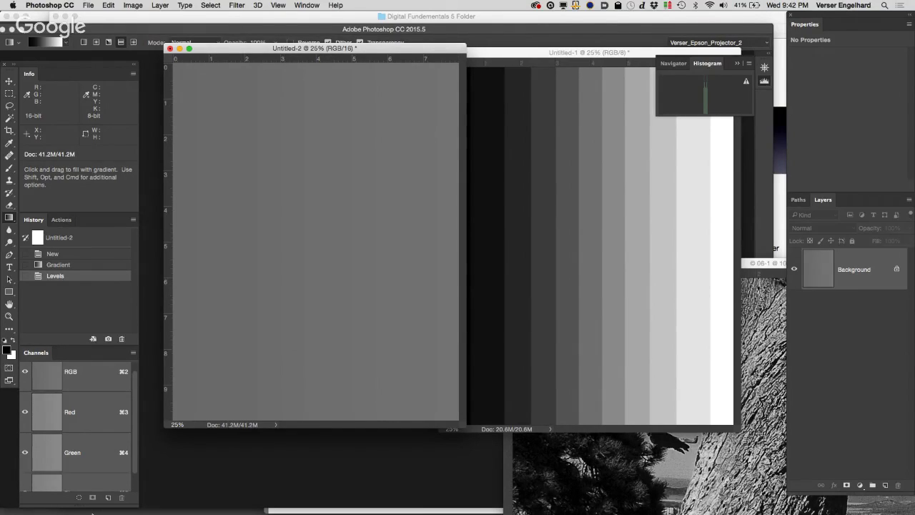
Switch to Finder and look through the Class 3 Files folder of 3 Retouching and Compositing Class in Columbia College
click(25, 504)
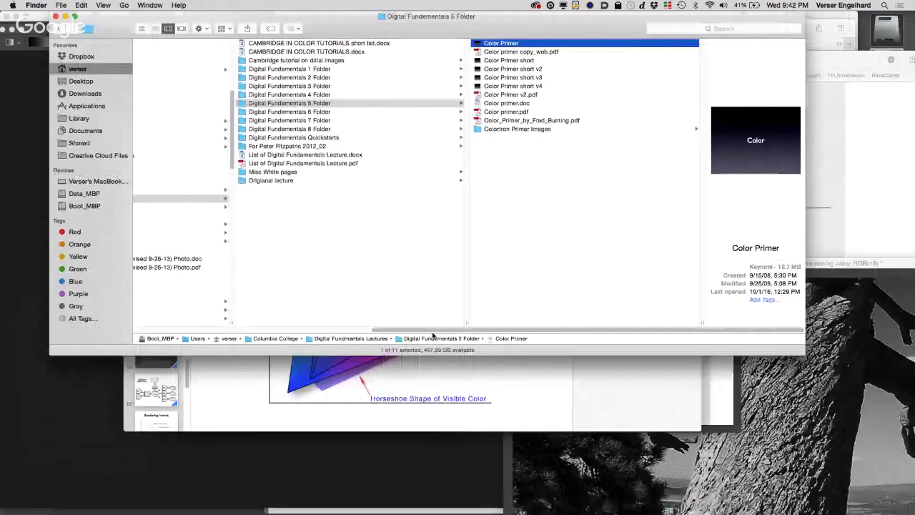
drag(432, 335, 192, 291)
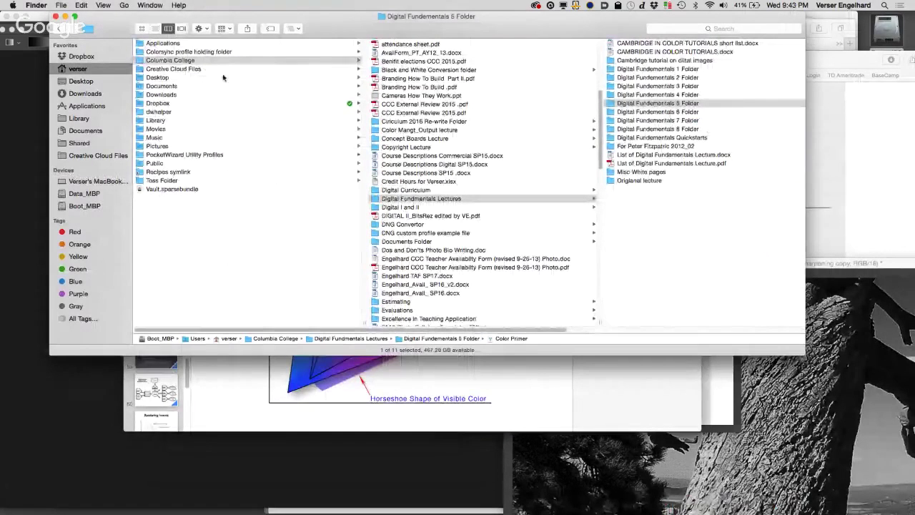
scroll(418, 87, up, 8)
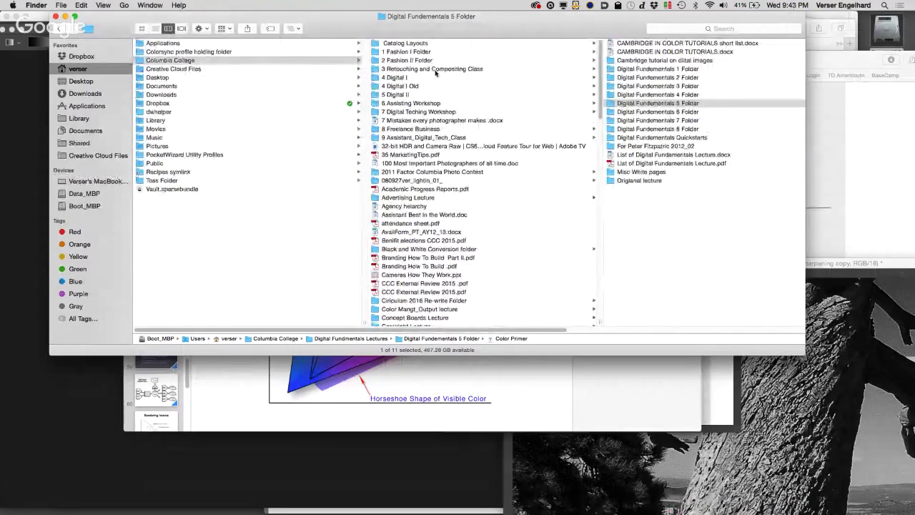
click(434, 70)
click(623, 94)
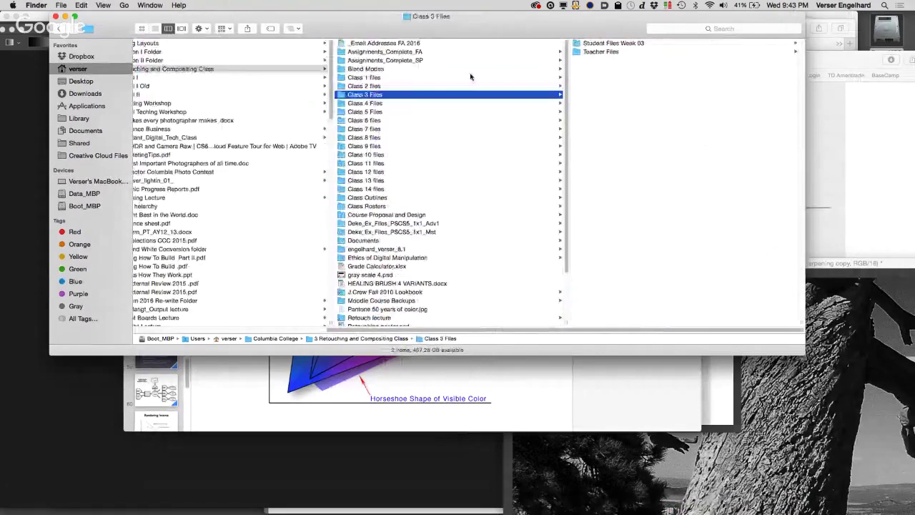
drag(379, 330, 93, 84)
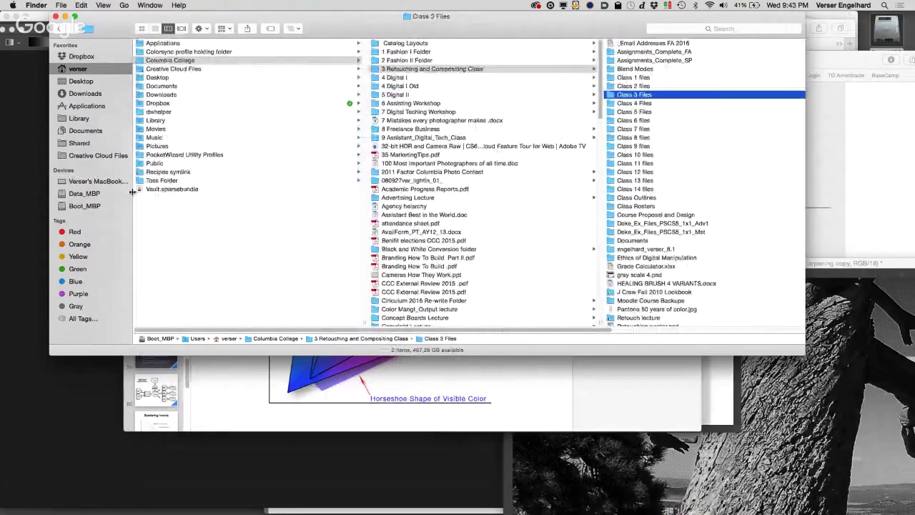
Go to the RAW Sample files folder on the Desktop and open its P 25 IIQ subfolder
click(81, 81)
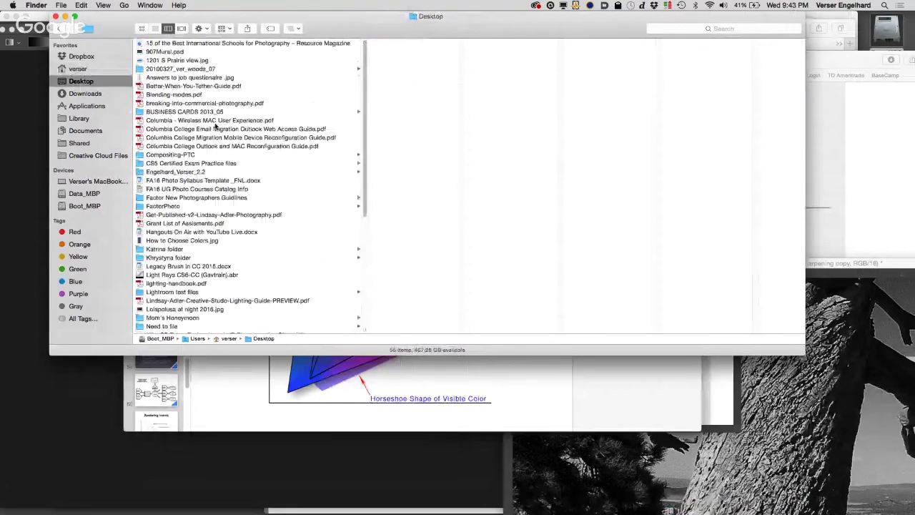
scroll(172, 193, down, 8)
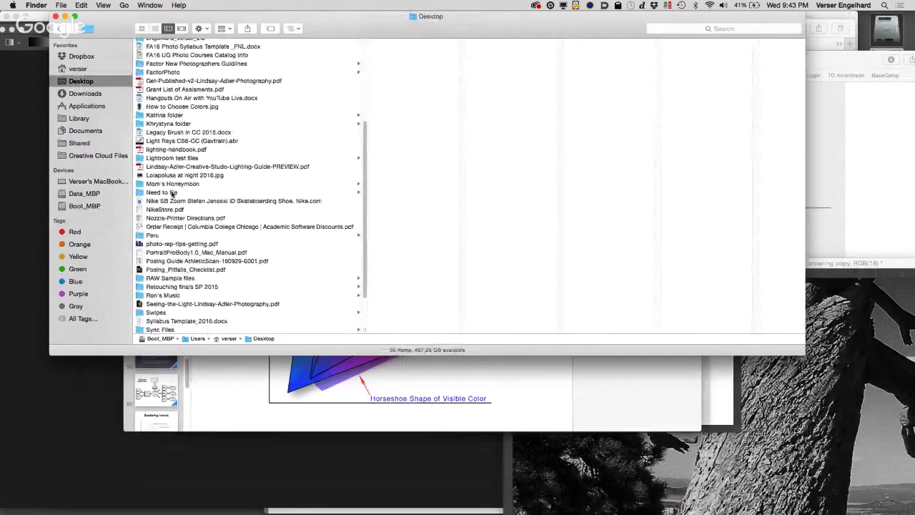
click(182, 252)
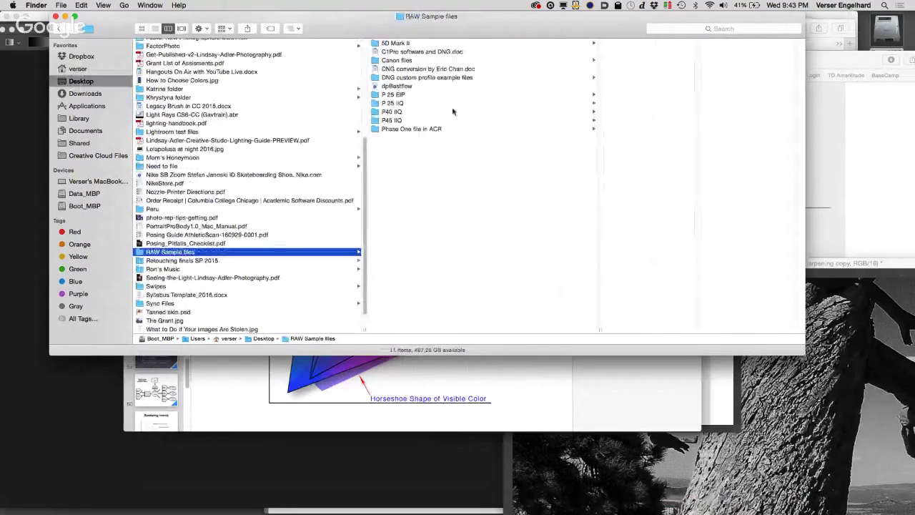
click(406, 105)
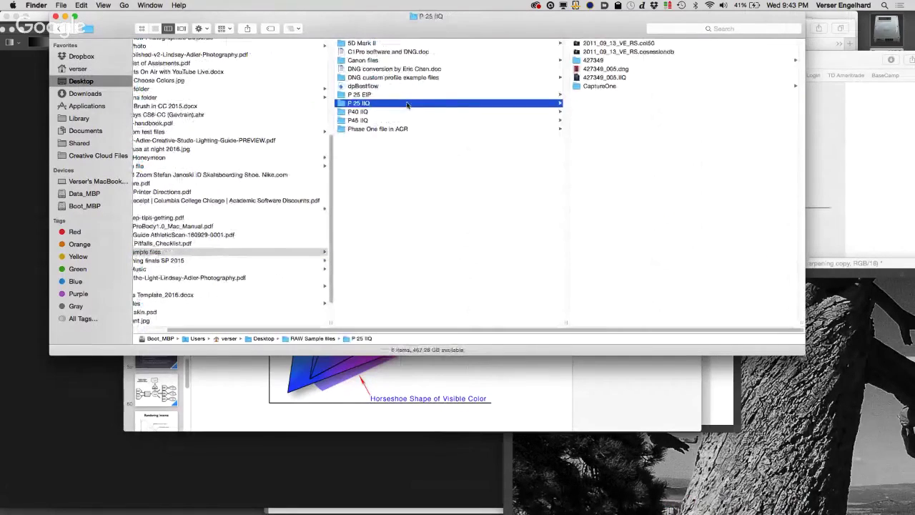
Open the 2011_09_13_VE_RS.col50 session in Capture One, upgrading it to the current version, and enlarge the window
click(592, 44)
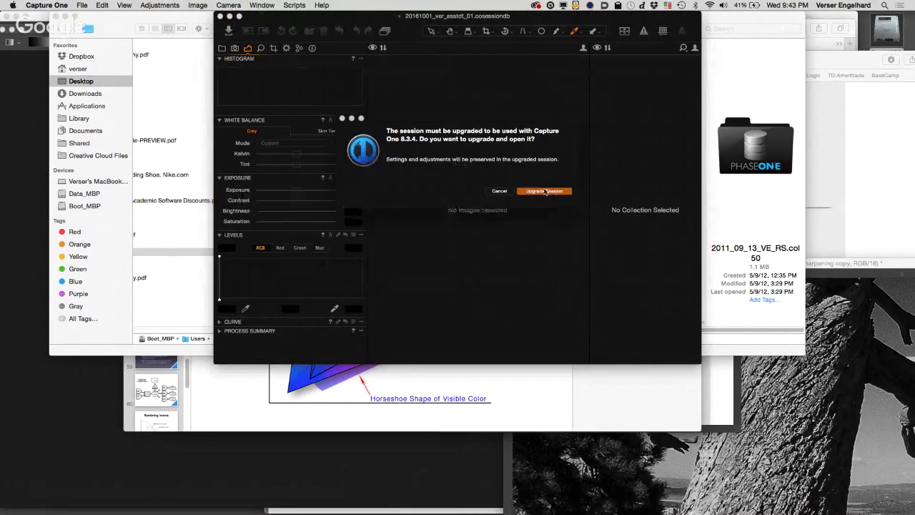
click(541, 192)
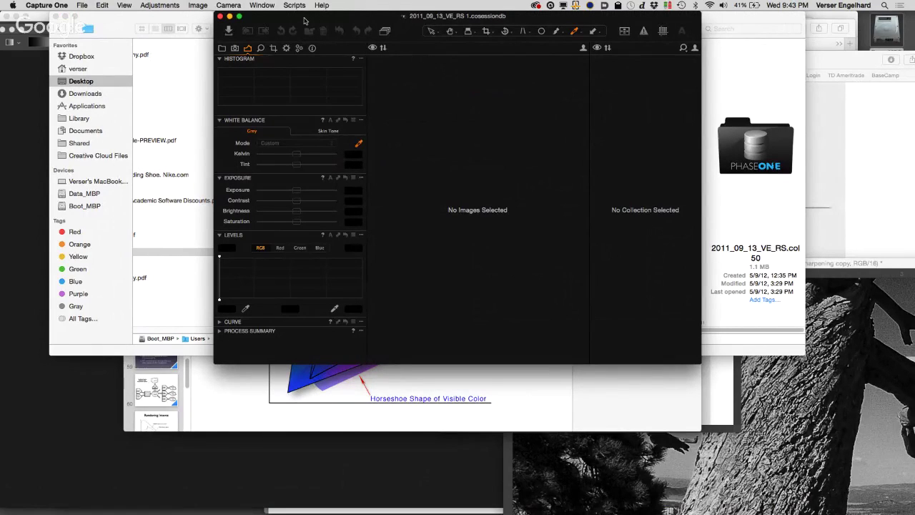
double_click(304, 20)
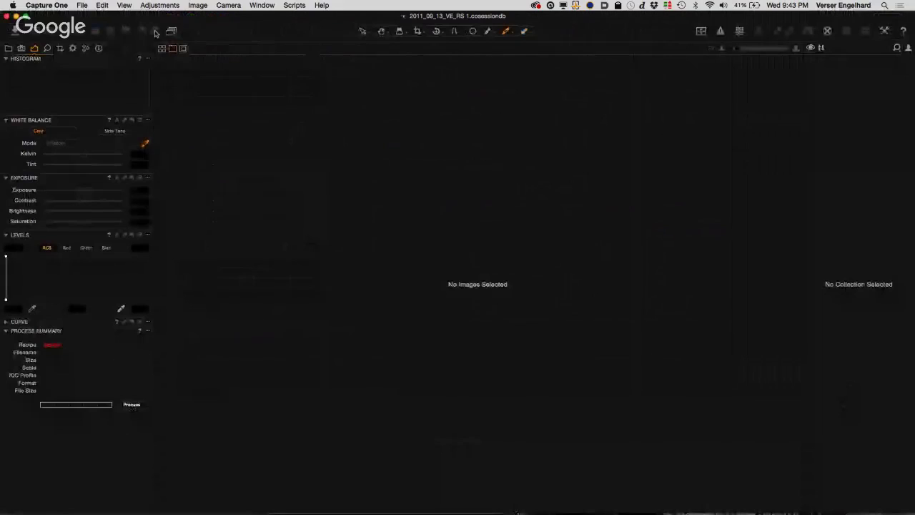
Check the session's Capture Folder in the library for images, and return to the P 25 IIQ folder in Finder
click(9, 48)
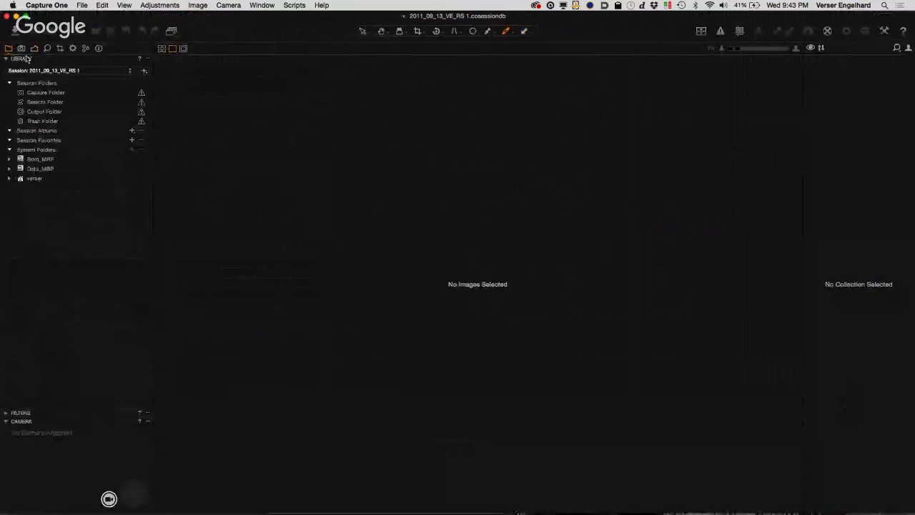
click(77, 93)
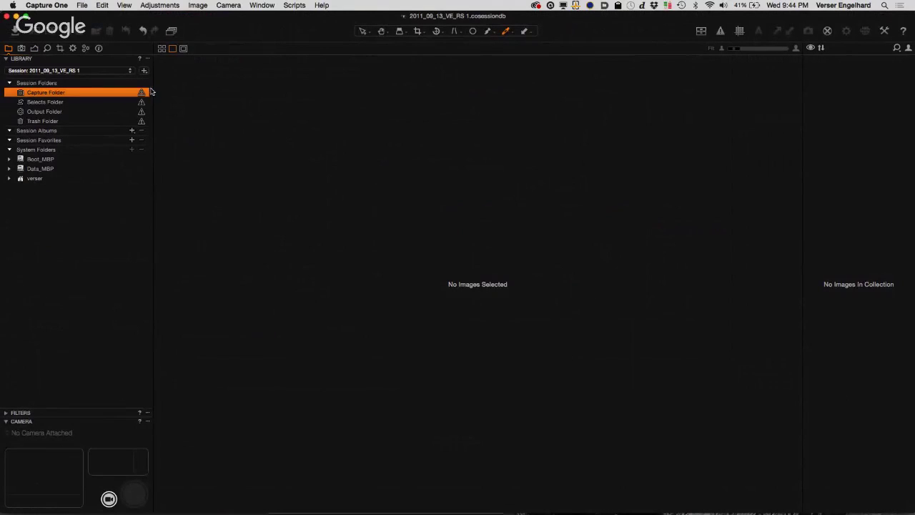
click(24, 504)
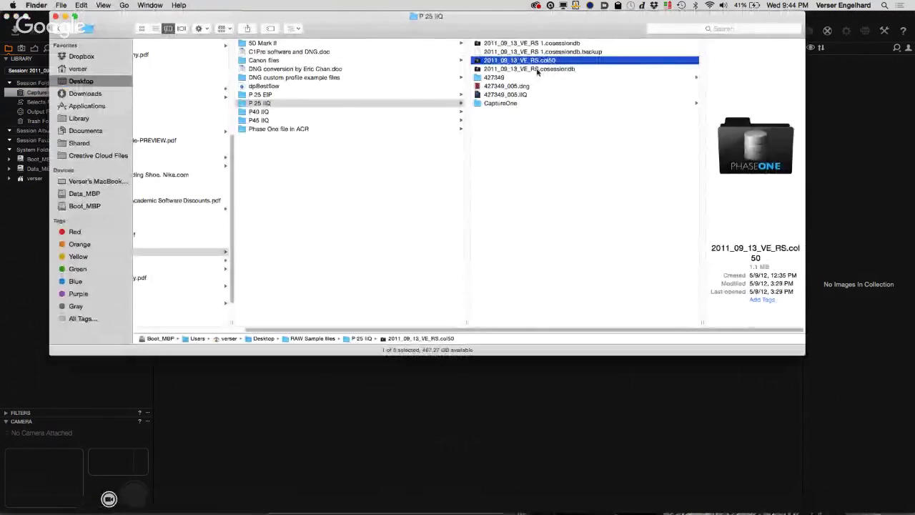
Try opening the 2011_09_13_VE_RS.cosessiondb session, close the Capture One session window, and open the 427349 folder in Finder
click(537, 69)
double_click(480, 70)
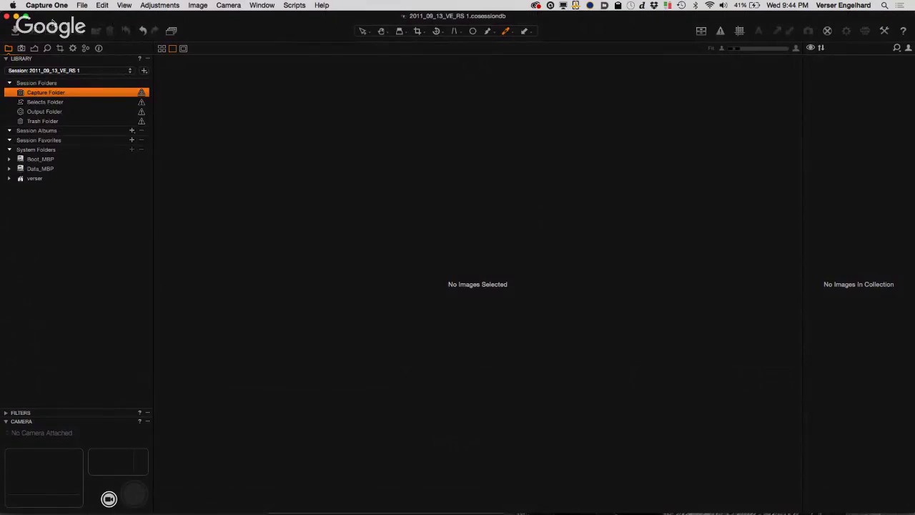
click(7, 17)
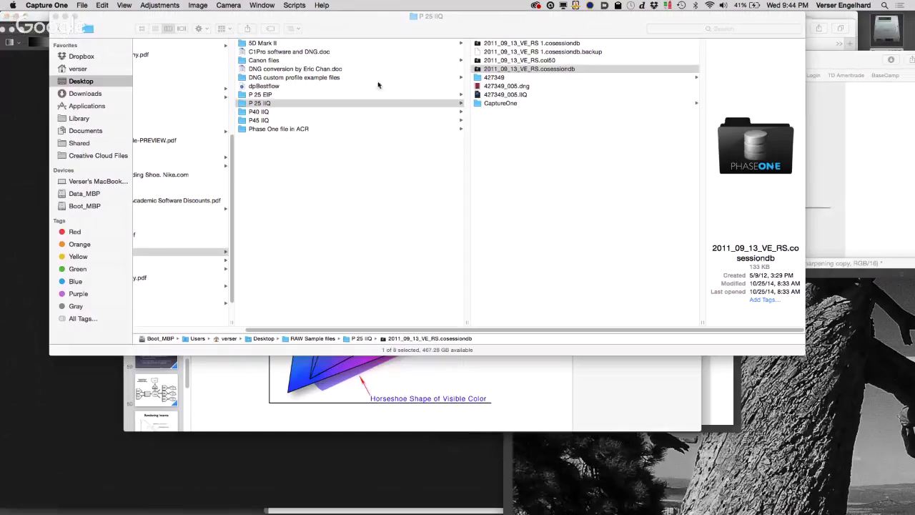
click(506, 77)
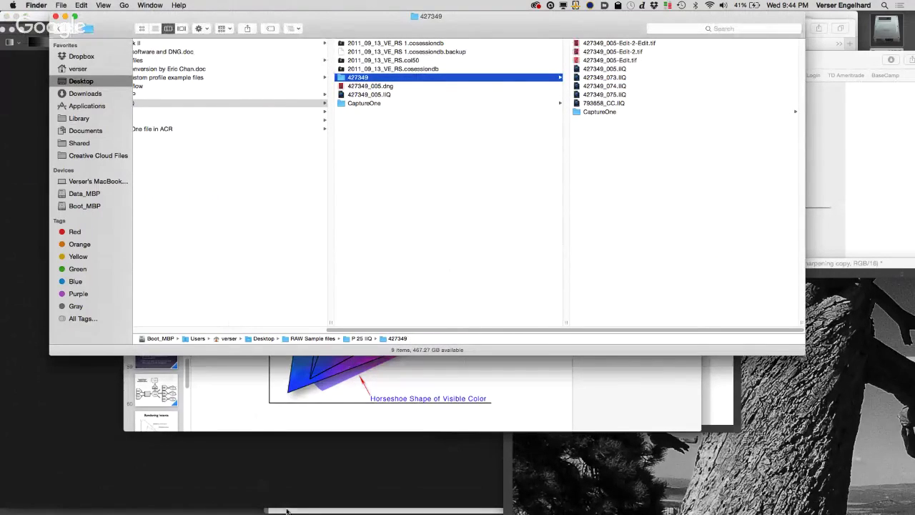
Create a new Capture One session located in Toss Folder, keeping the default name and subfolders, and reposition its window
mouse_move(310, 506)
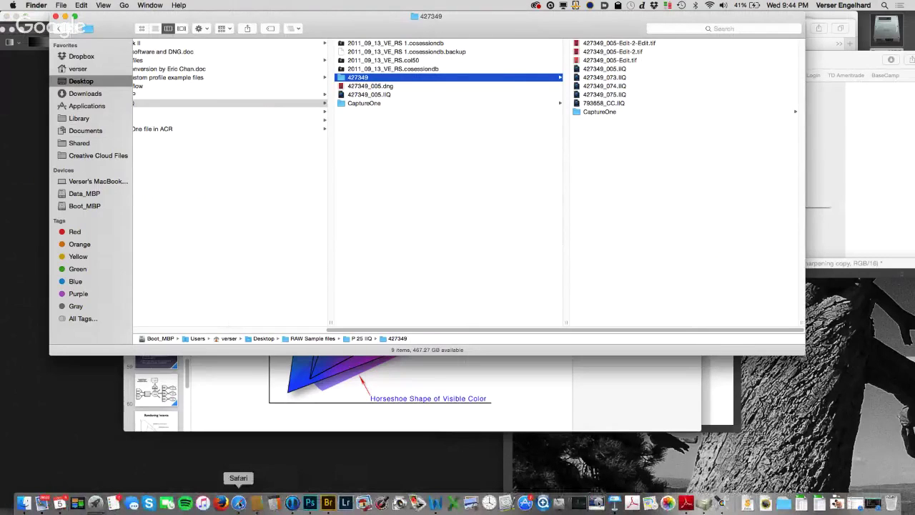
click(292, 502)
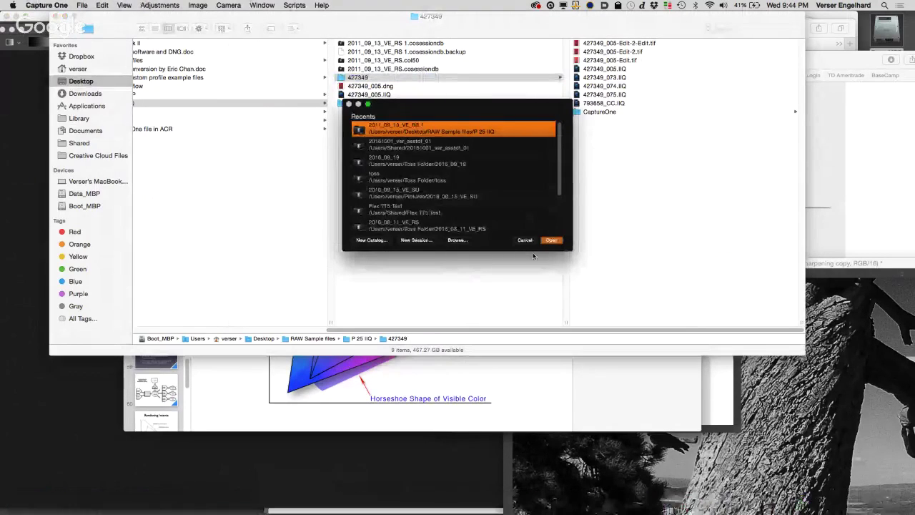
click(529, 240)
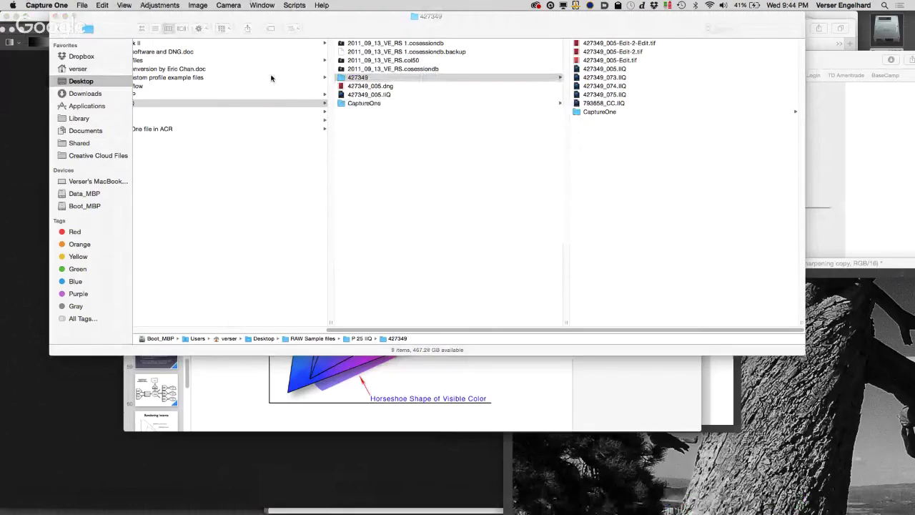
key(super+n)
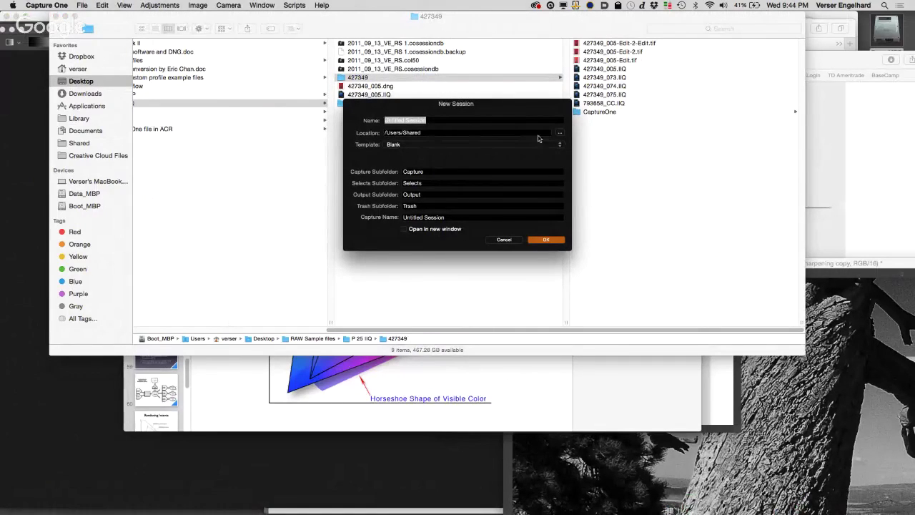
click(560, 133)
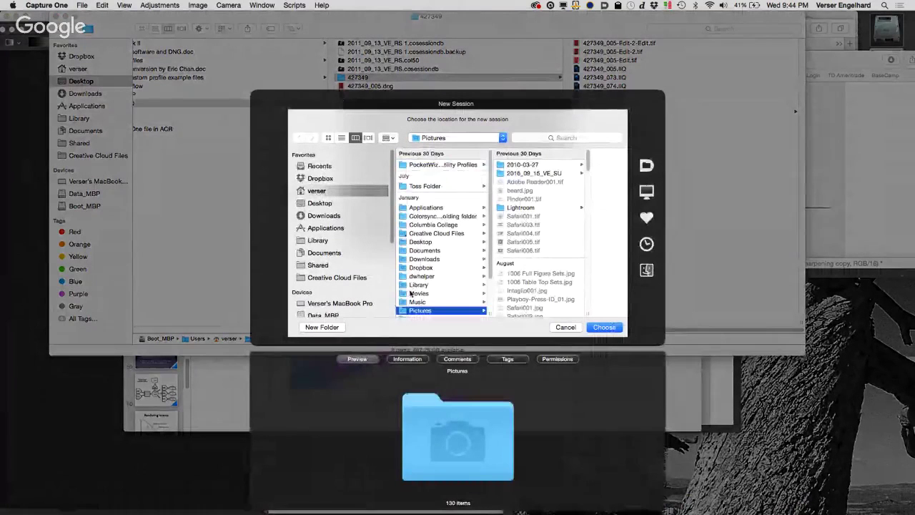
click(435, 187)
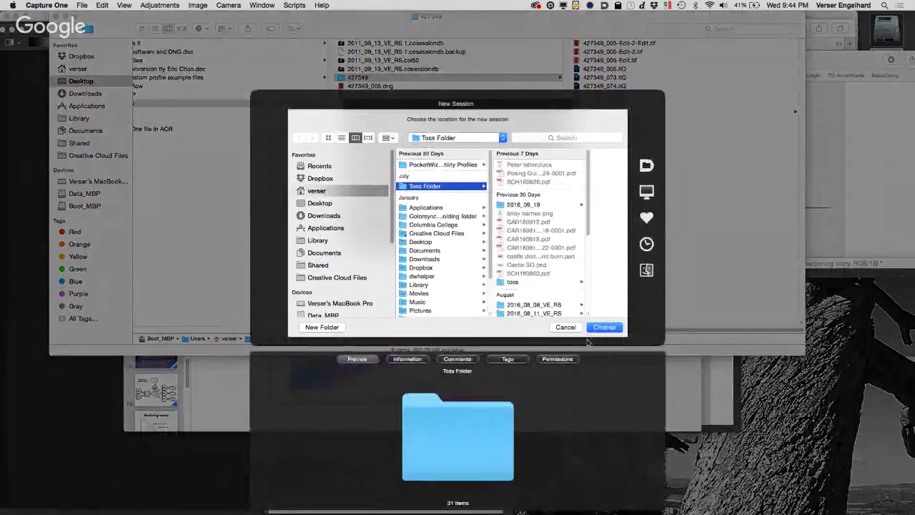
click(604, 326)
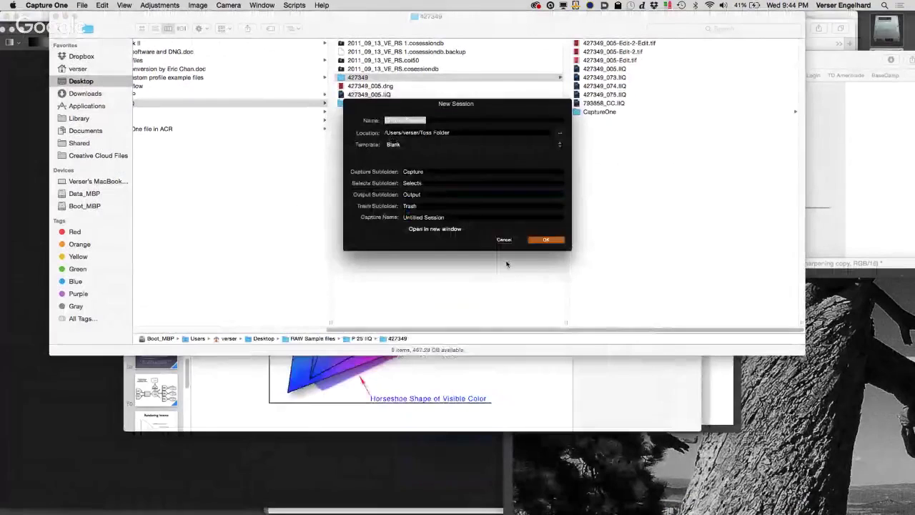
click(557, 240)
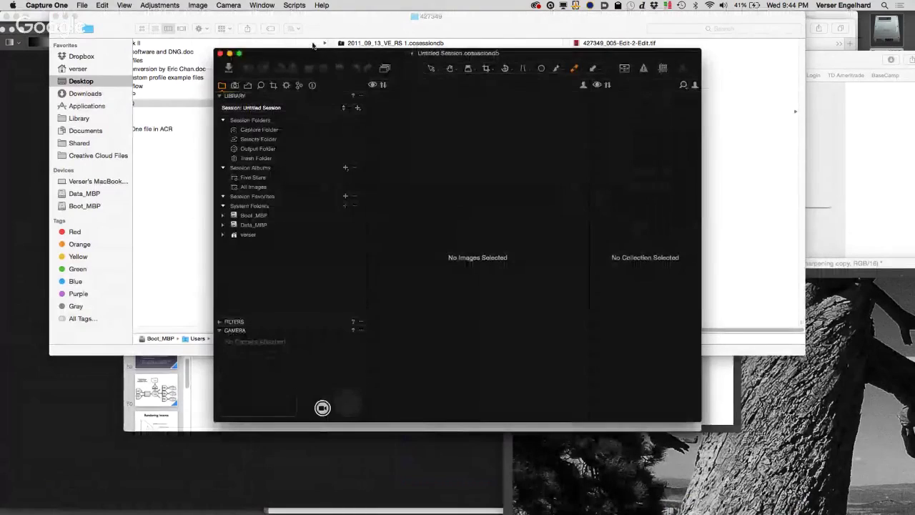
drag(288, 55, 131, 20)
Open a second Finder window and go to the Capture folder of Untitled Session in Toss Folder
click(24, 504)
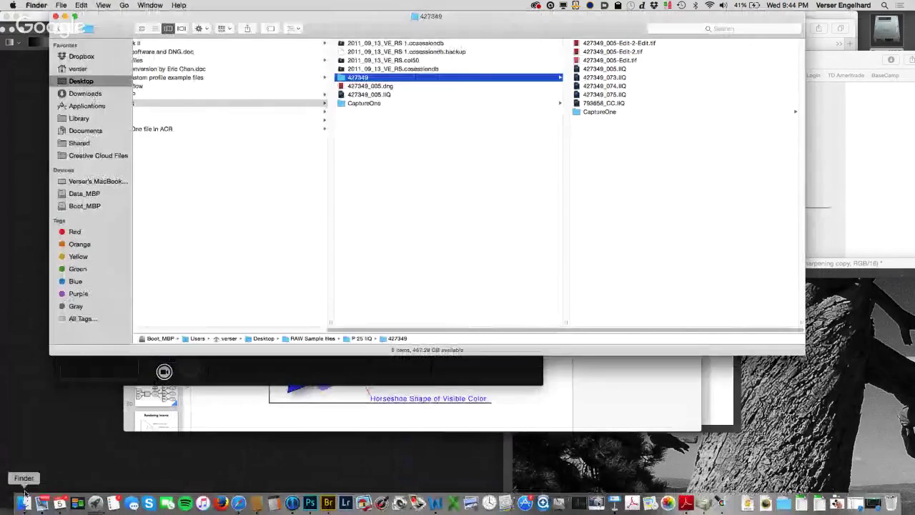
key(super+n)
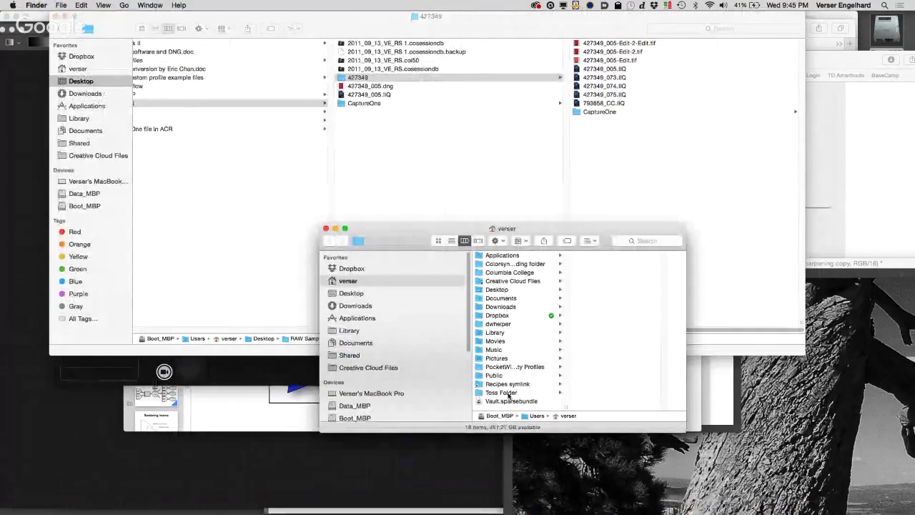
click(504, 393)
scroll(587, 394, down, 2)
scroll(587, 394, down, 5)
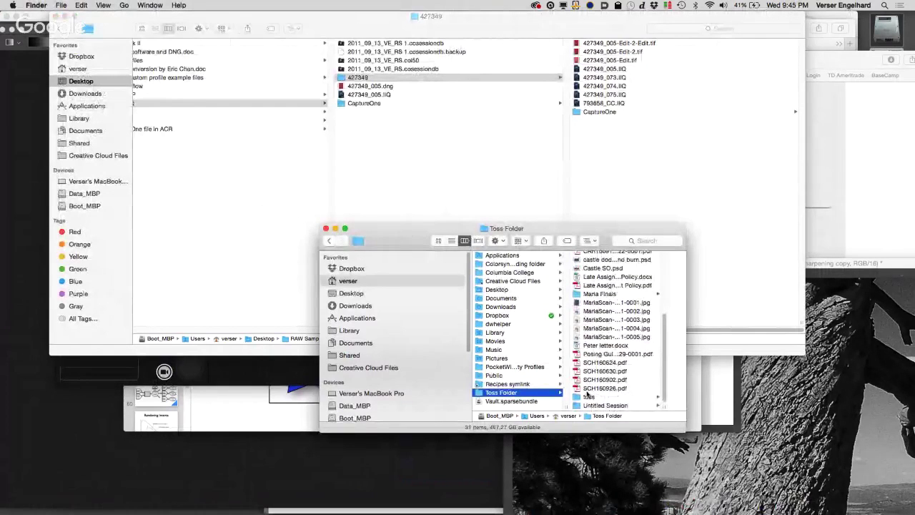
click(605, 404)
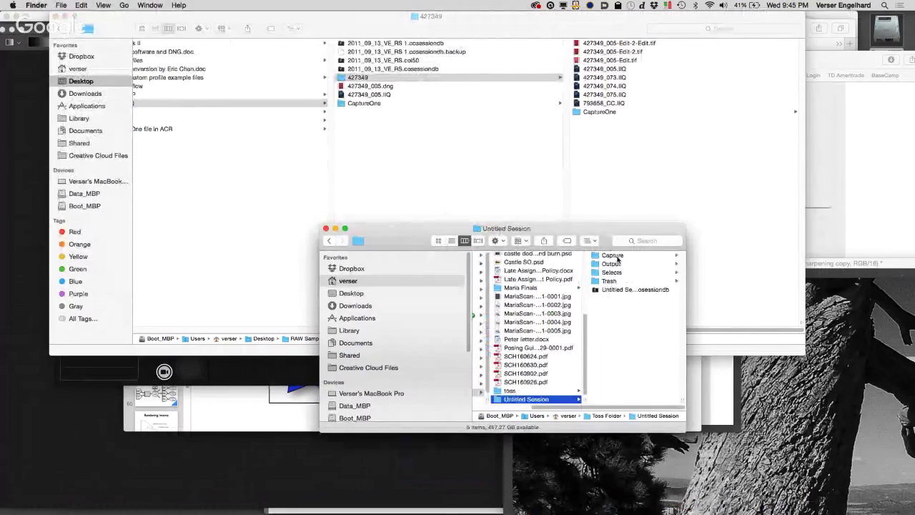
click(612, 255)
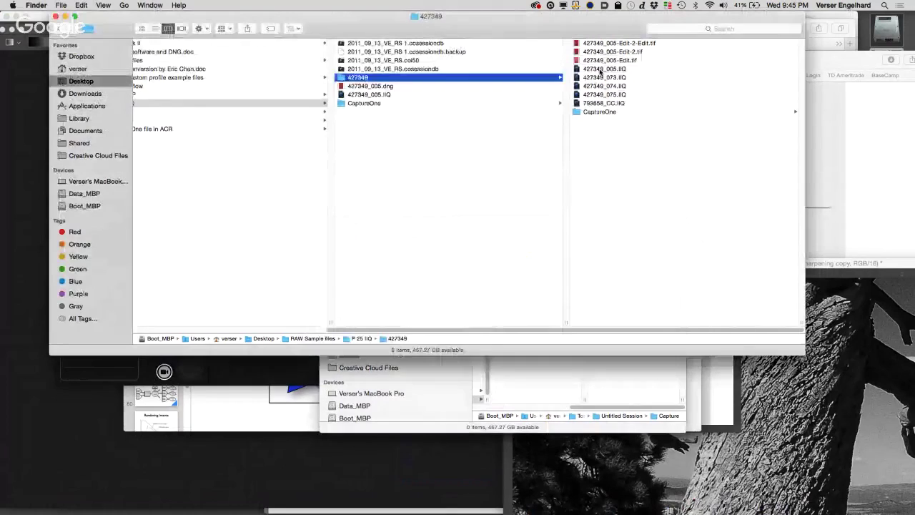
Copy the five IIQ files, 427349_005 through 793658_CC, from the 427349 folder into the session's Capture folder
click(630, 110)
click(629, 103)
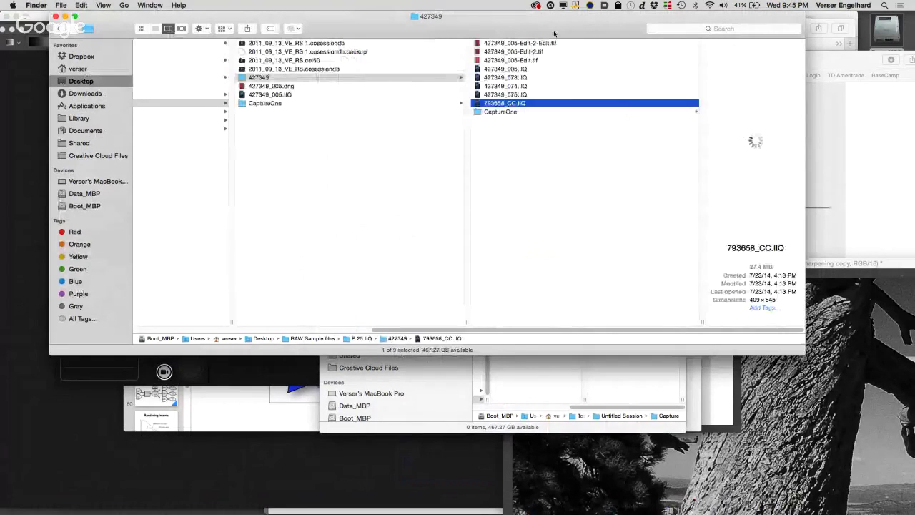
shift+click(500, 69)
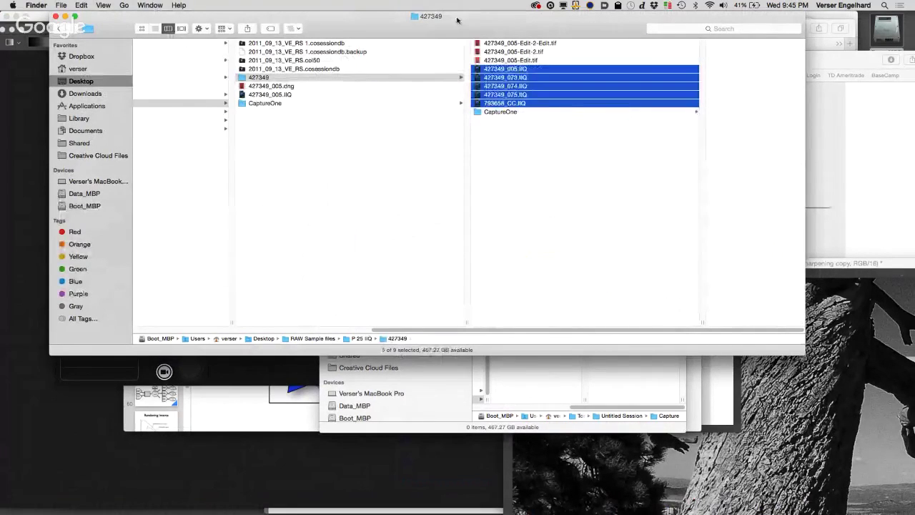
drag(458, 19, 543, 339)
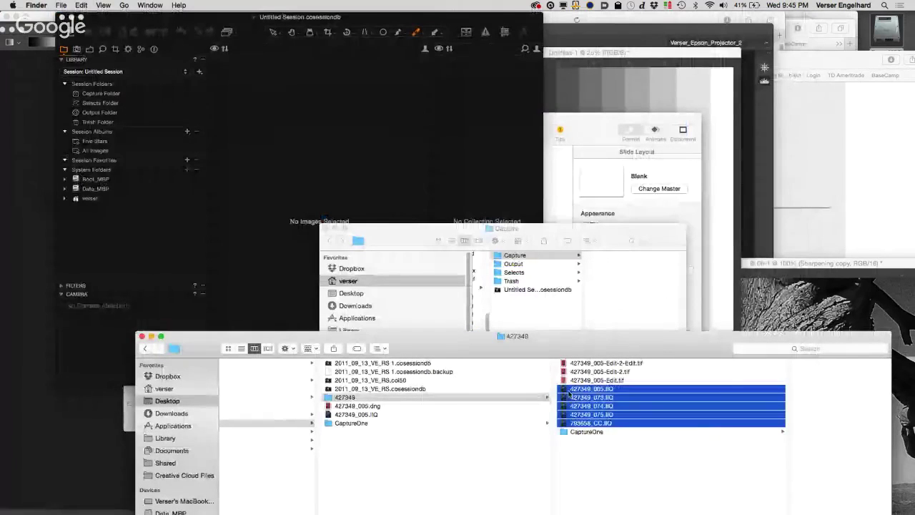
drag(579, 397, 624, 275)
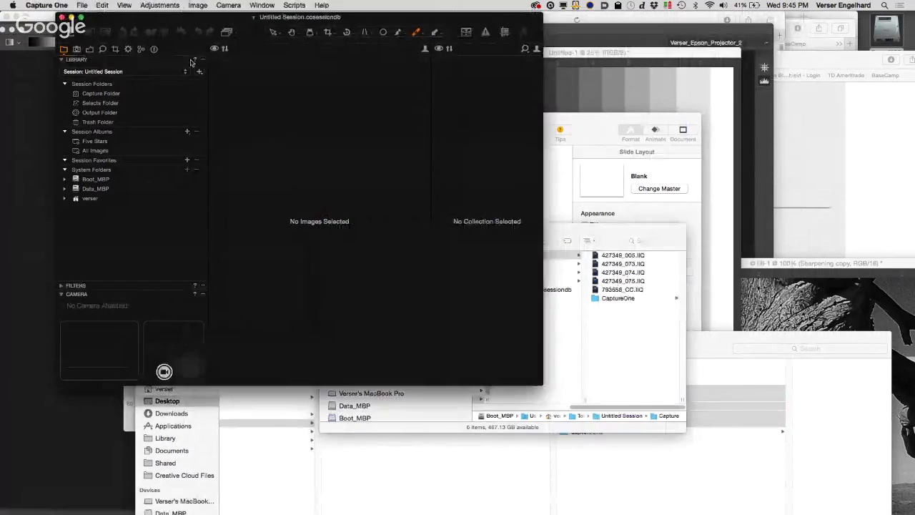
Switch to Capture One, show the images in the session's Capture Folder, and enlarge the window
click(79, 295)
click(109, 95)
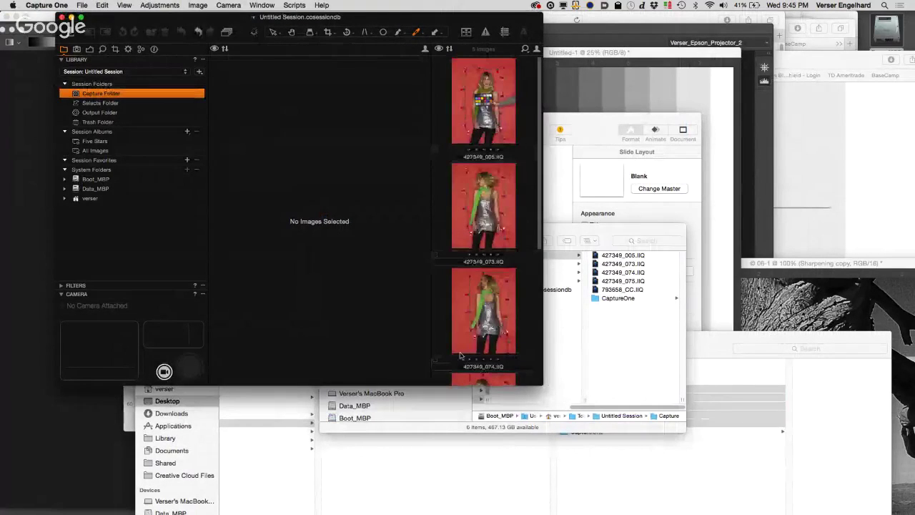
drag(541, 386, 845, 484)
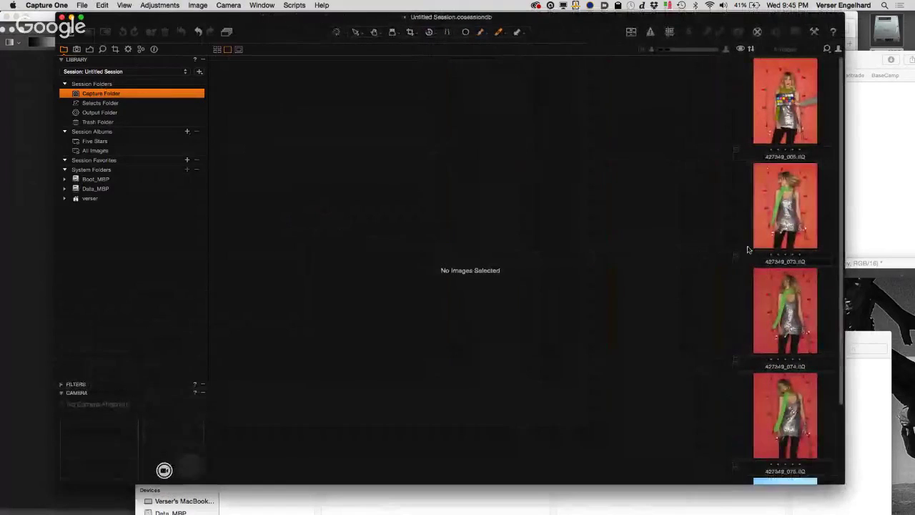
View 427349_005.IIQ in Capture One and display its white balance, exposure and levels tools
click(798, 104)
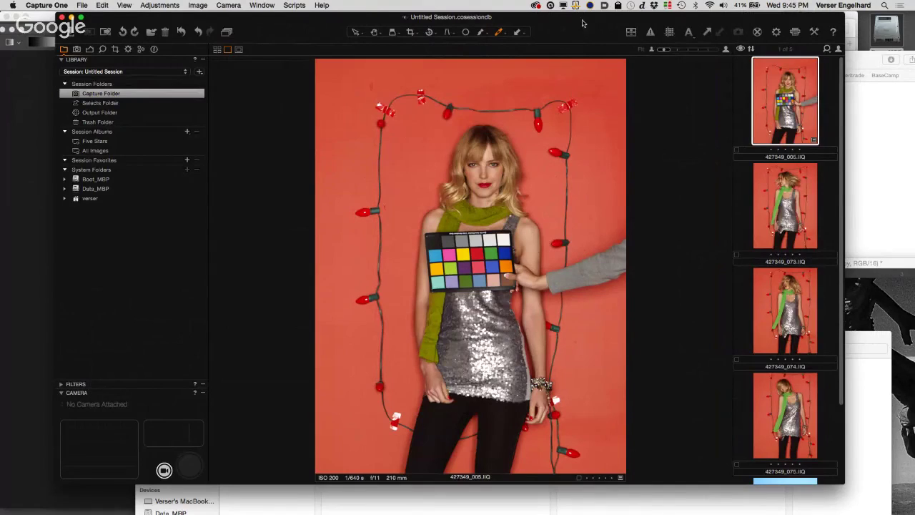
drag(583, 24, 537, 23)
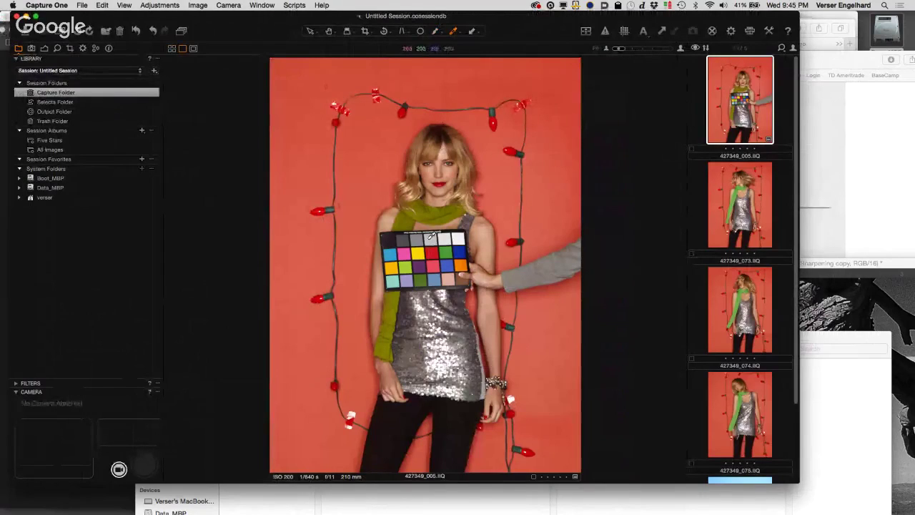
click(45, 48)
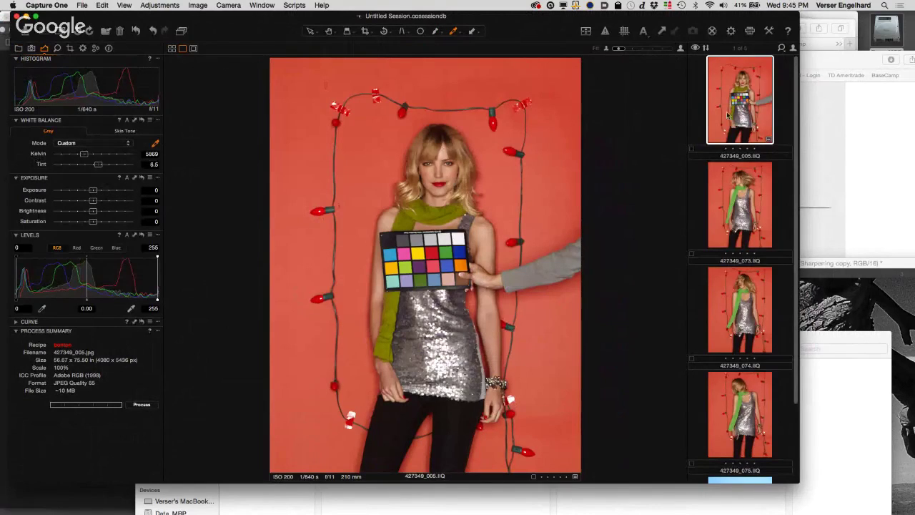
Send 427349_005.IIQ from Capture One to Camera Raw, open it as an object in Photoshop, and close it without saving
drag(741, 102, 541, 190)
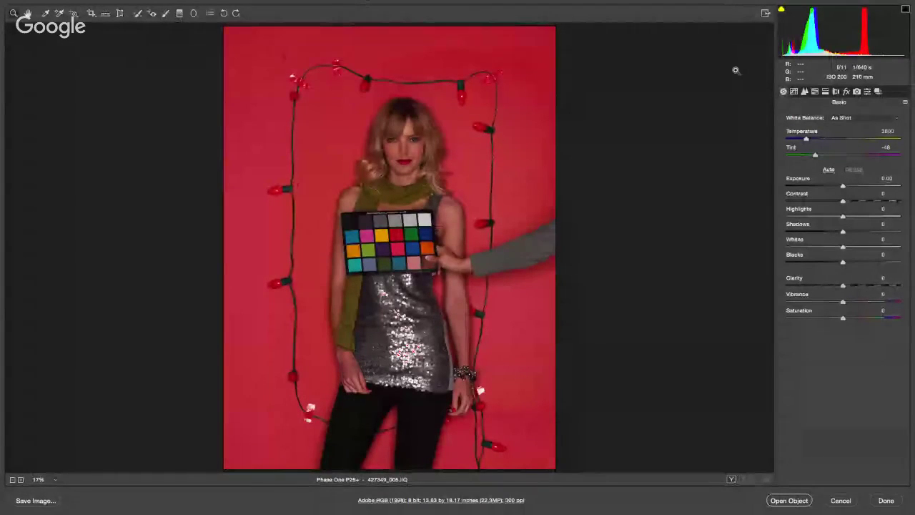
click(790, 499)
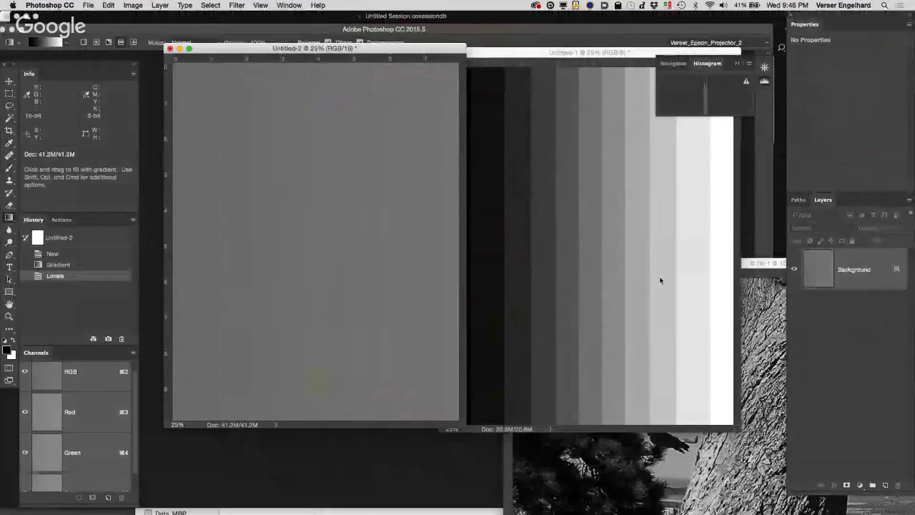
key(super+equal)
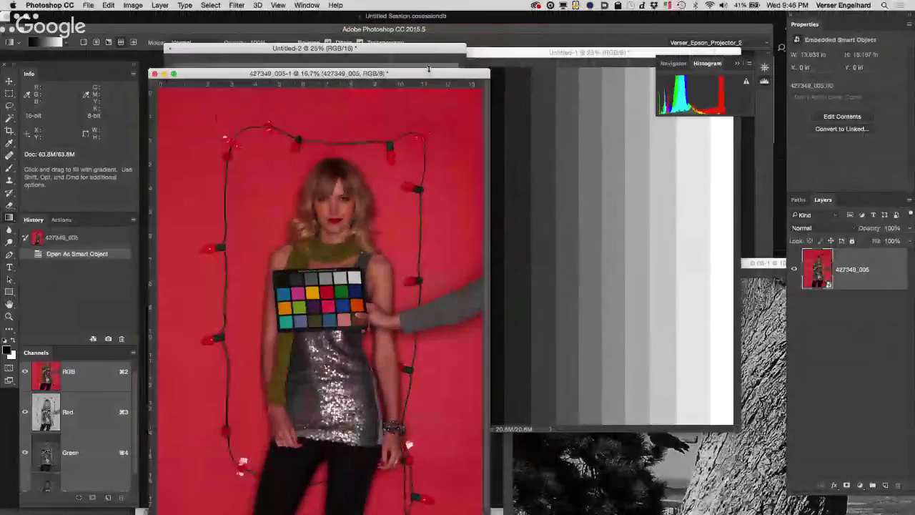
drag(429, 68, 457, 65)
click(184, 70)
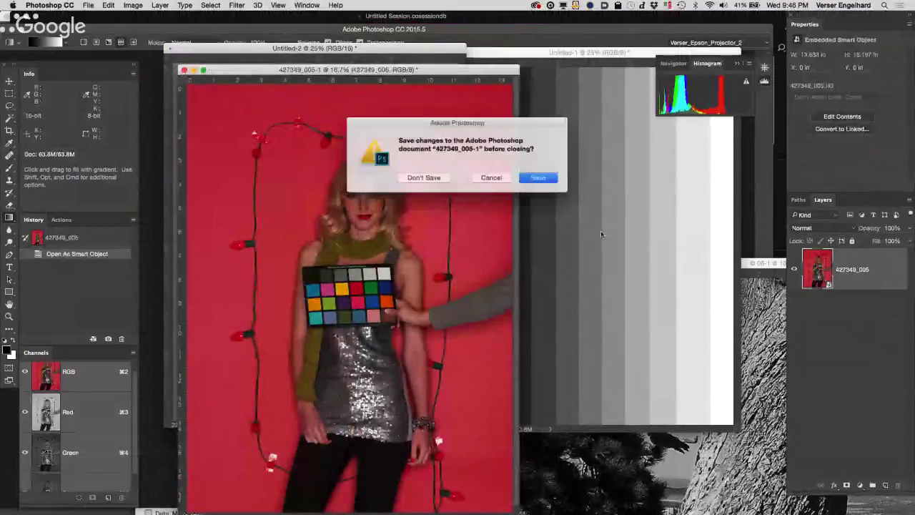
click(427, 177)
Return to Capture One and send 427349_005.IIQ to Camera Raw again
mouse_move(184, 503)
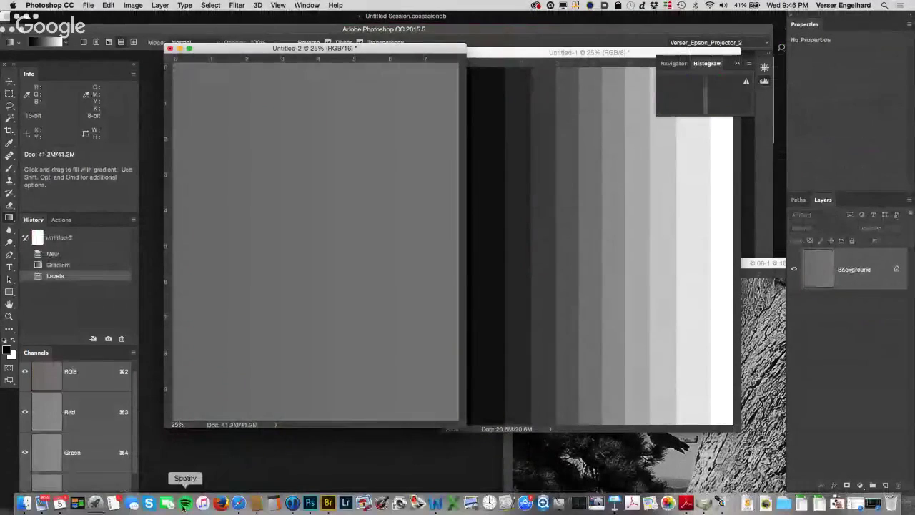
click(292, 503)
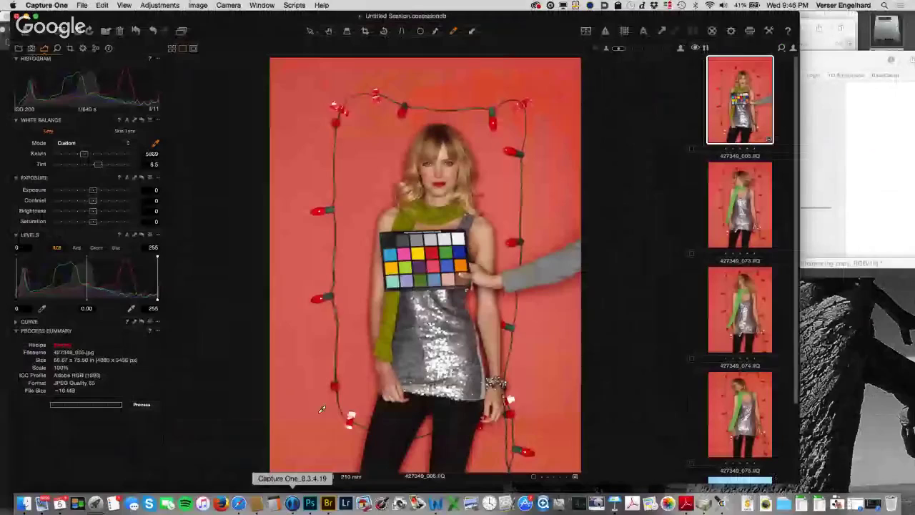
drag(541, 401, 312, 502)
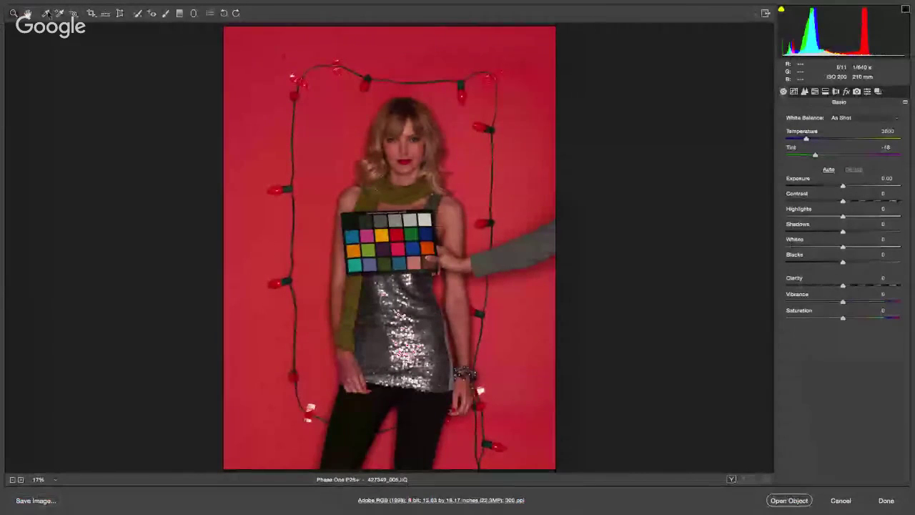
Sample a light gray patch on the color chart with the White Balance tool, and open the photo as an object in Photoshop
click(46, 13)
click(397, 214)
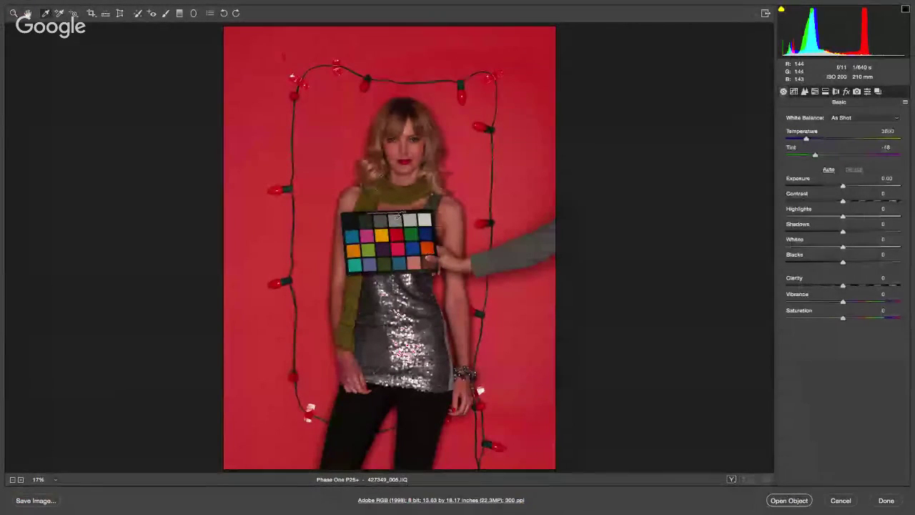
click(792, 500)
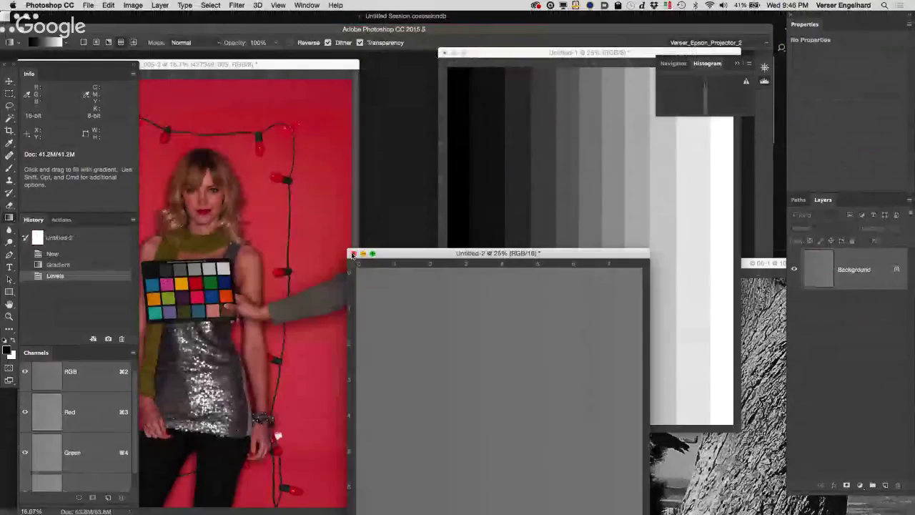
Close the gray Untitled-2 document and the Untitled-1 gradient document without saving either one
click(352, 255)
click(427, 178)
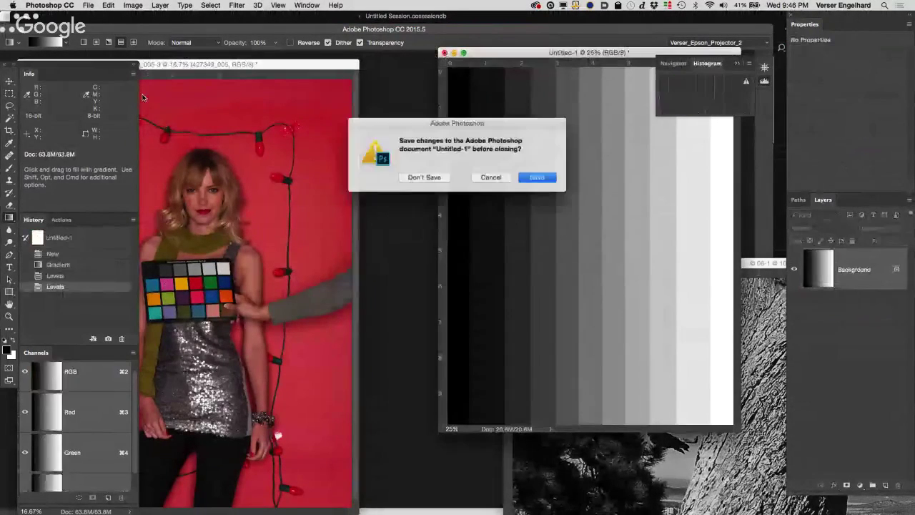
click(426, 177)
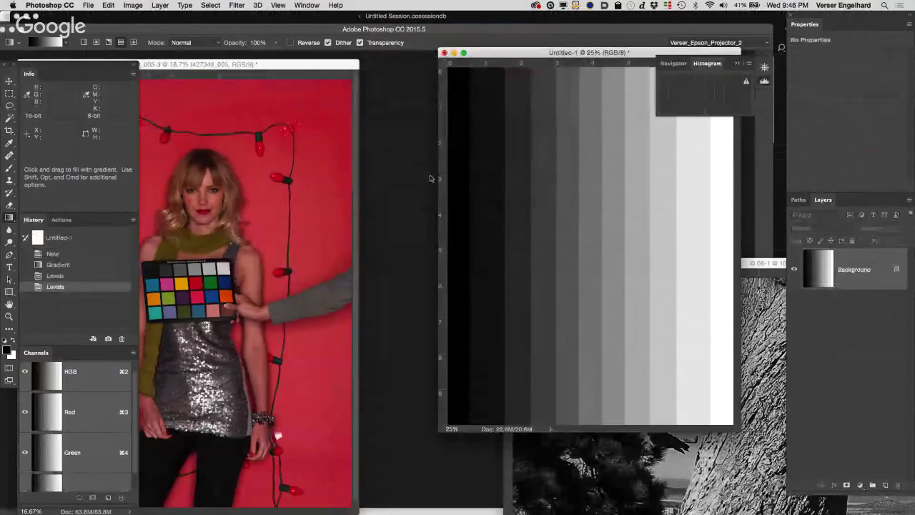
Hide the Photoshop panels, switch to Capture One, and move its window beside the Photoshop photo so both renderings can be compared
key(Tab)
mouse_move(247, 506)
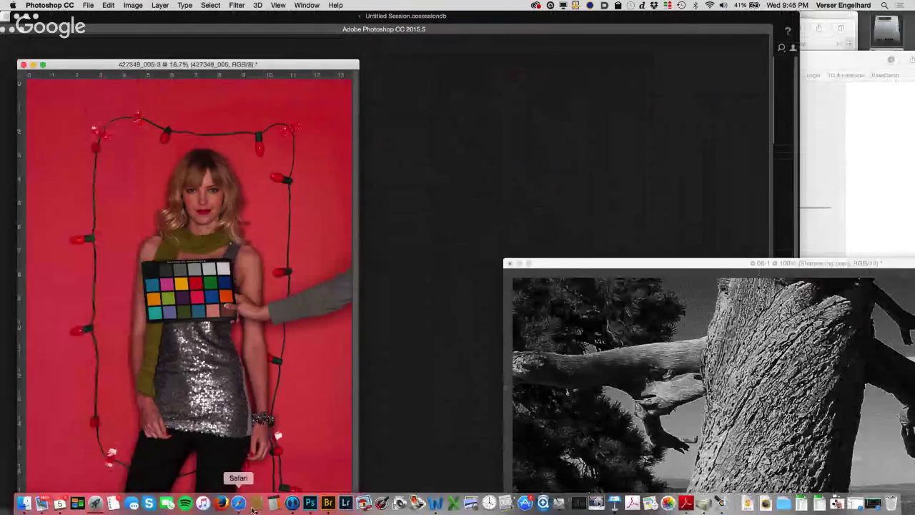
click(293, 504)
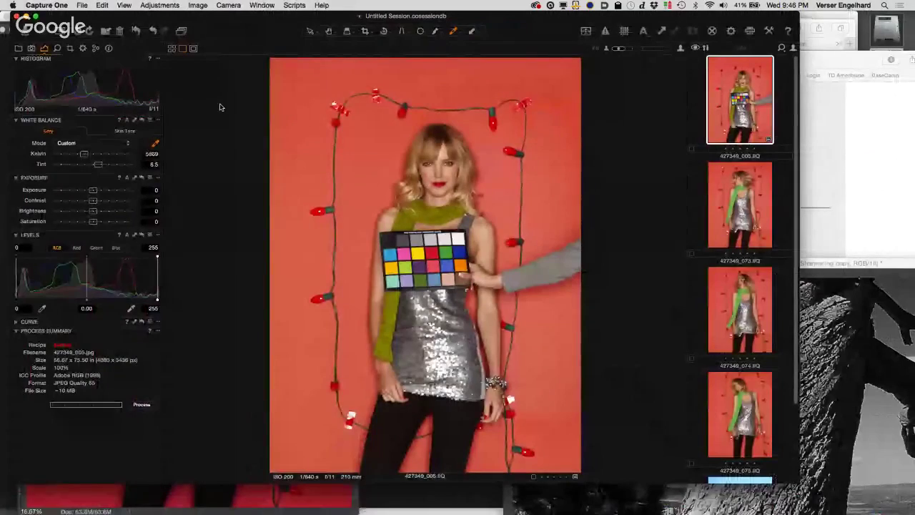
drag(245, 40, 572, 69)
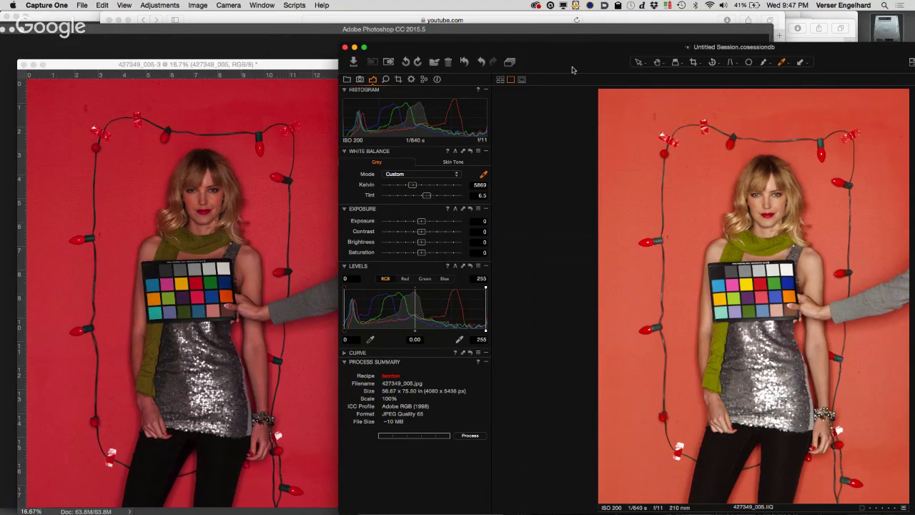
Restore the minimized Hangouts window in the browser and stop the live broadcast
mouse_move(397, 504)
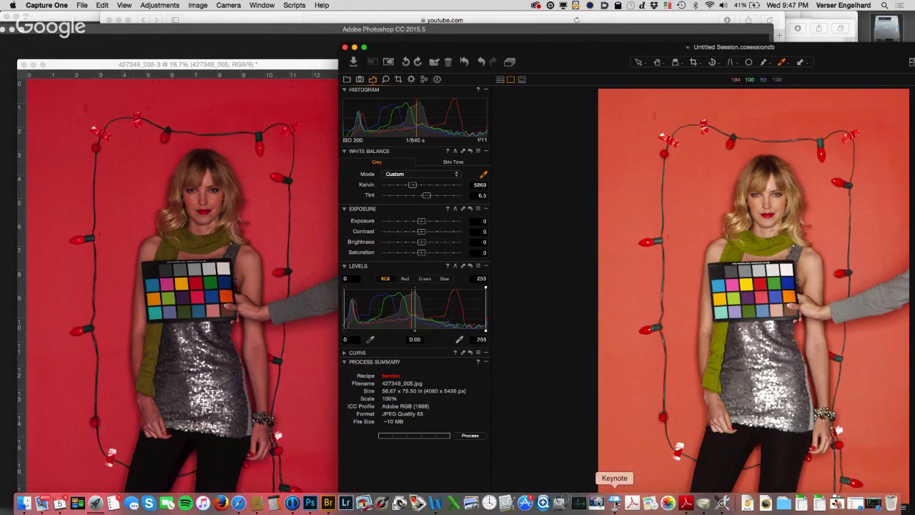
click(875, 505)
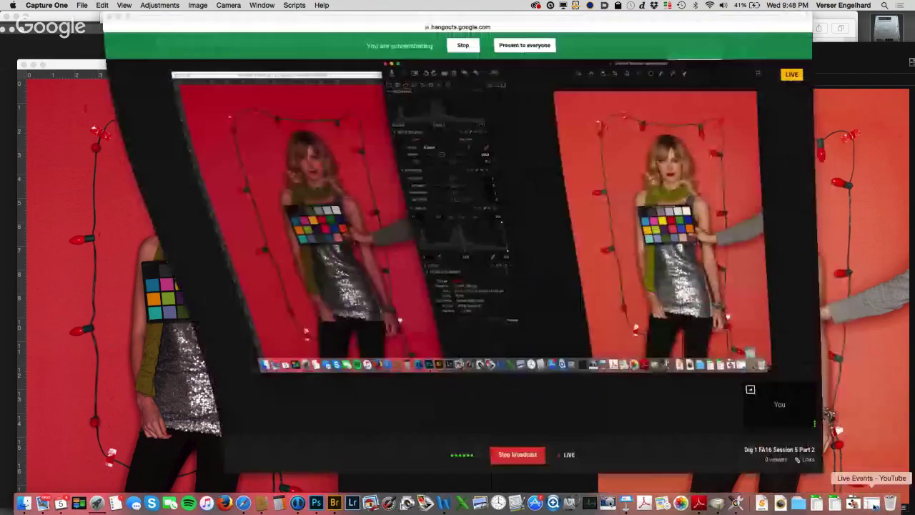
click(460, 456)
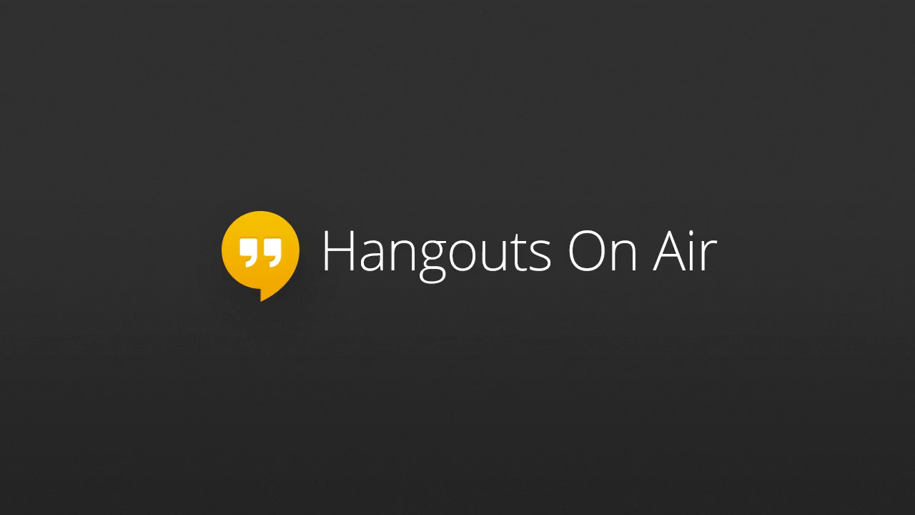